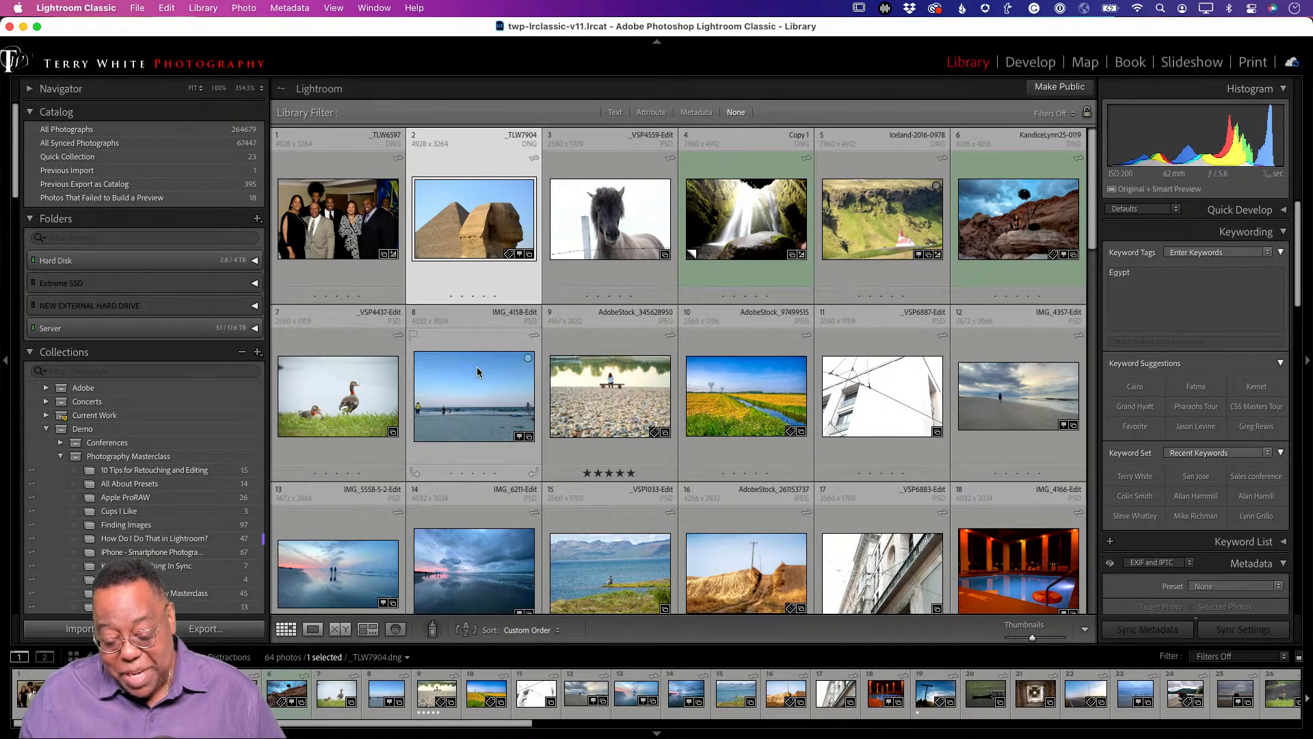
View the horse photo enlarged, return to the grid, and open it in Adobe Photoshop 2022 as a copy with Lightroom adjustments
double_click(595, 238)
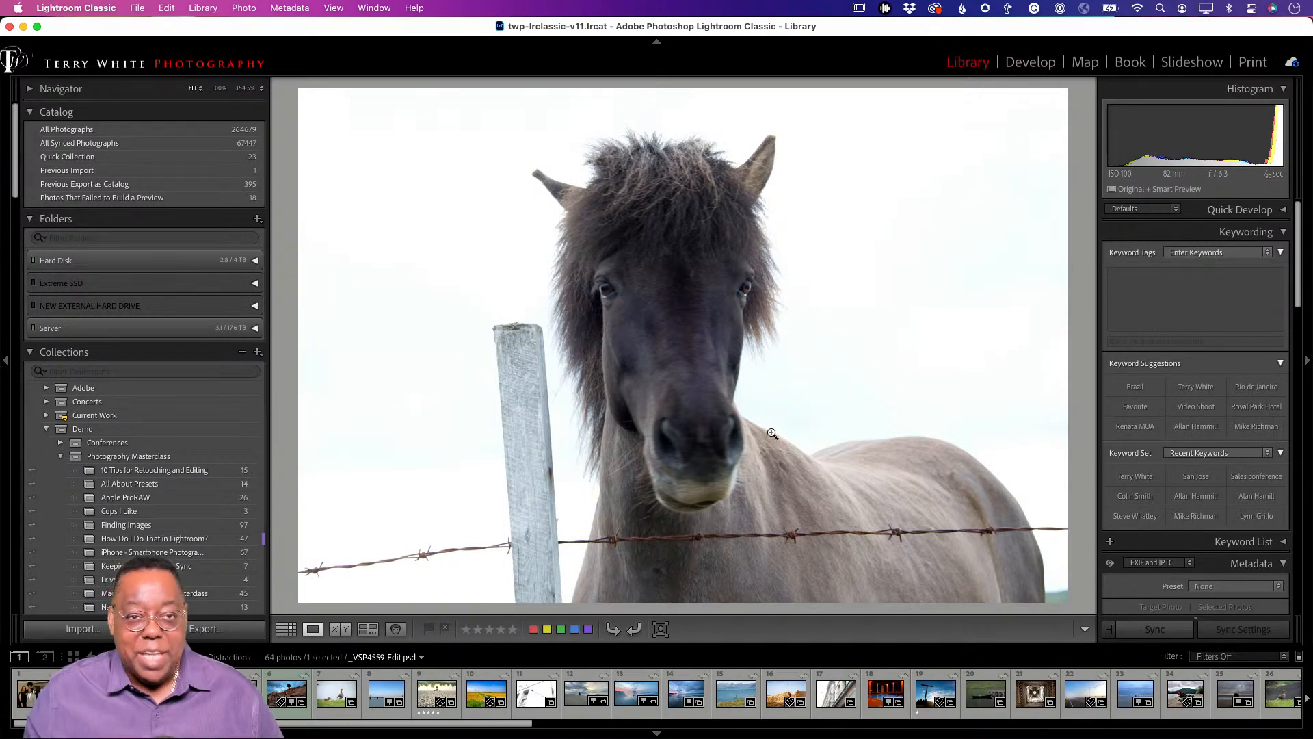
key("g")
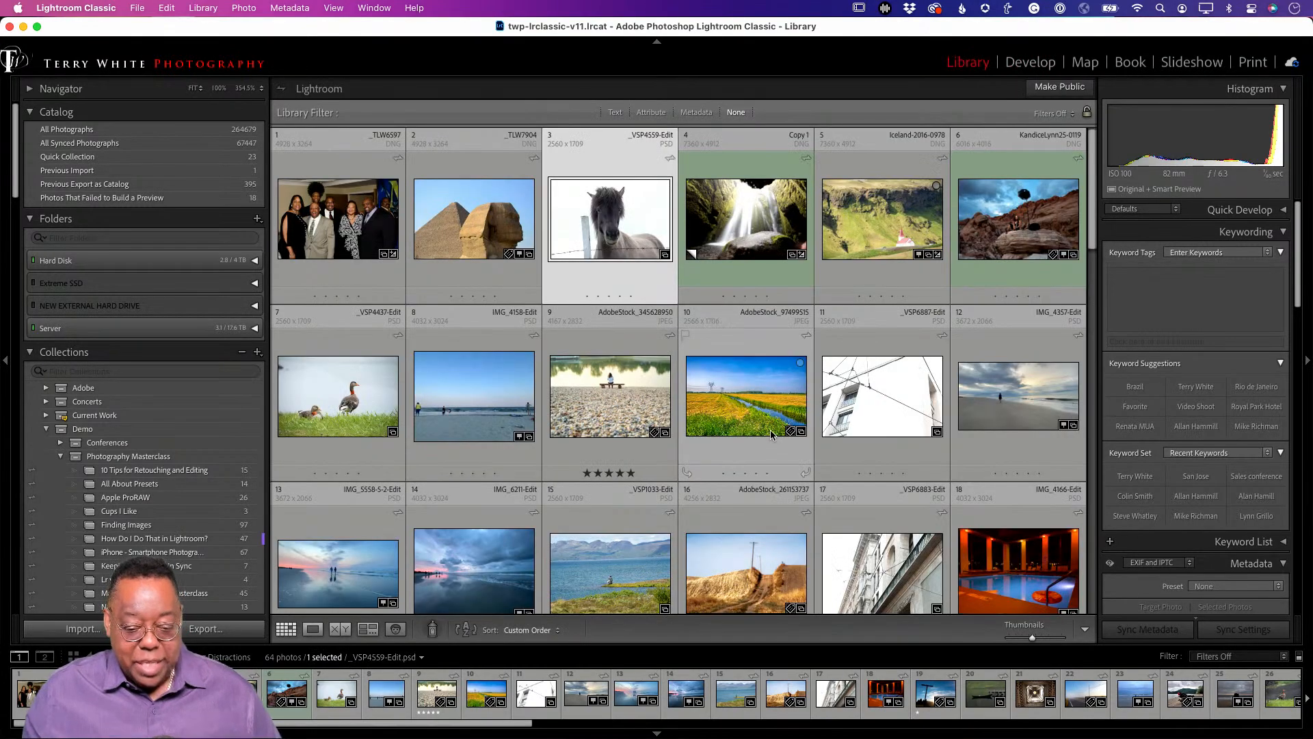
right_click(578, 222)
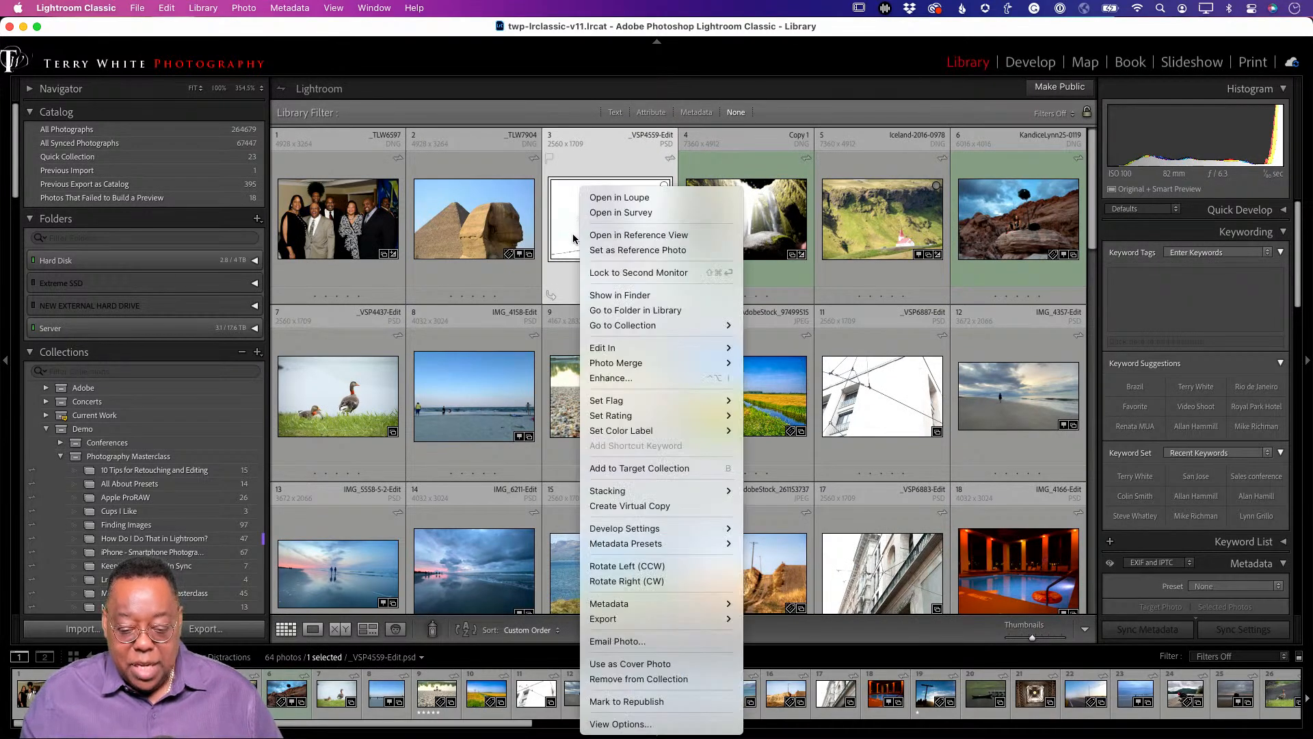
mouse_move(630, 348)
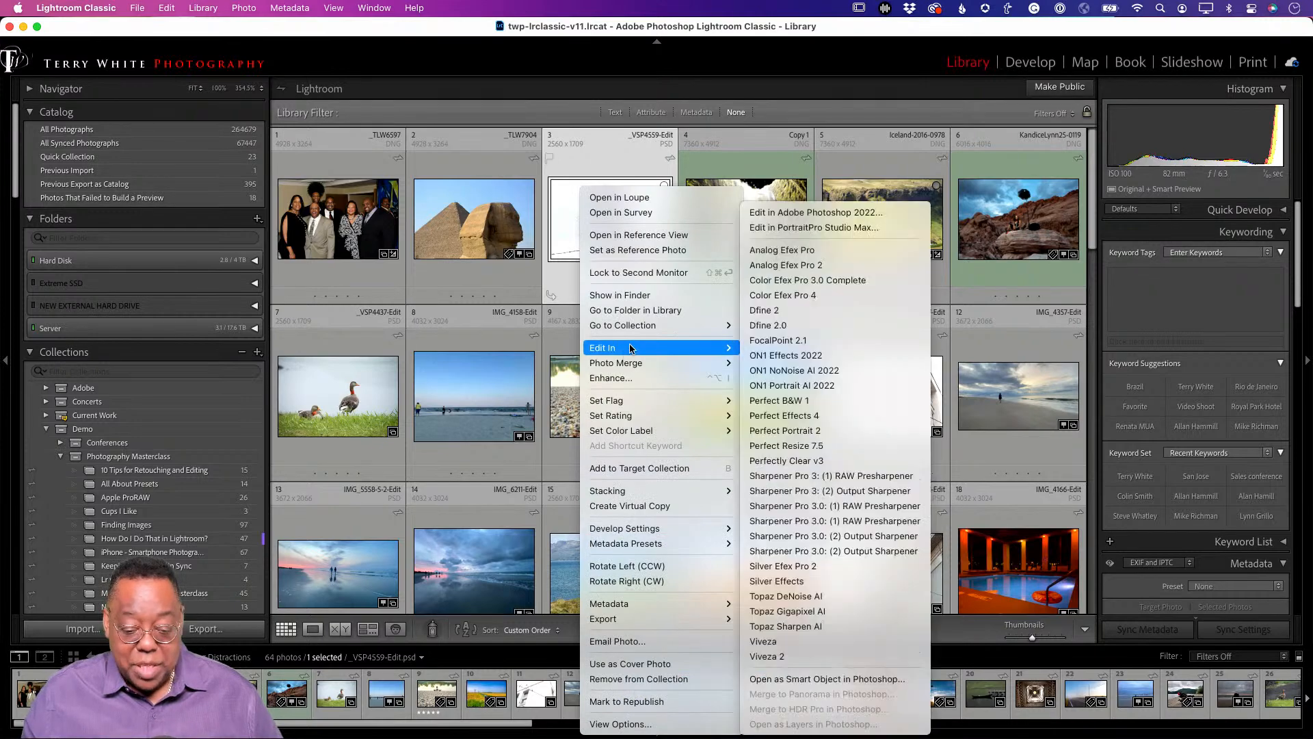
left_click(877, 214)
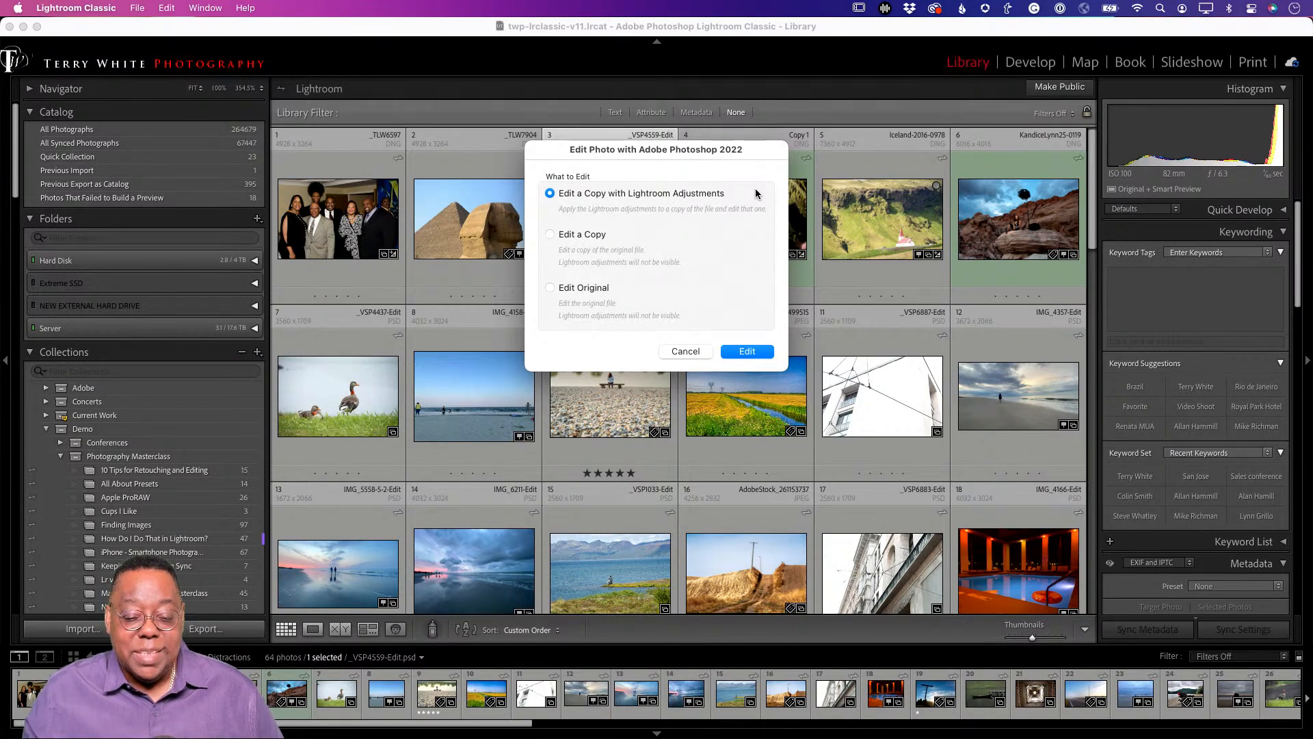
left_click_drag(714, 152, 790, 131)
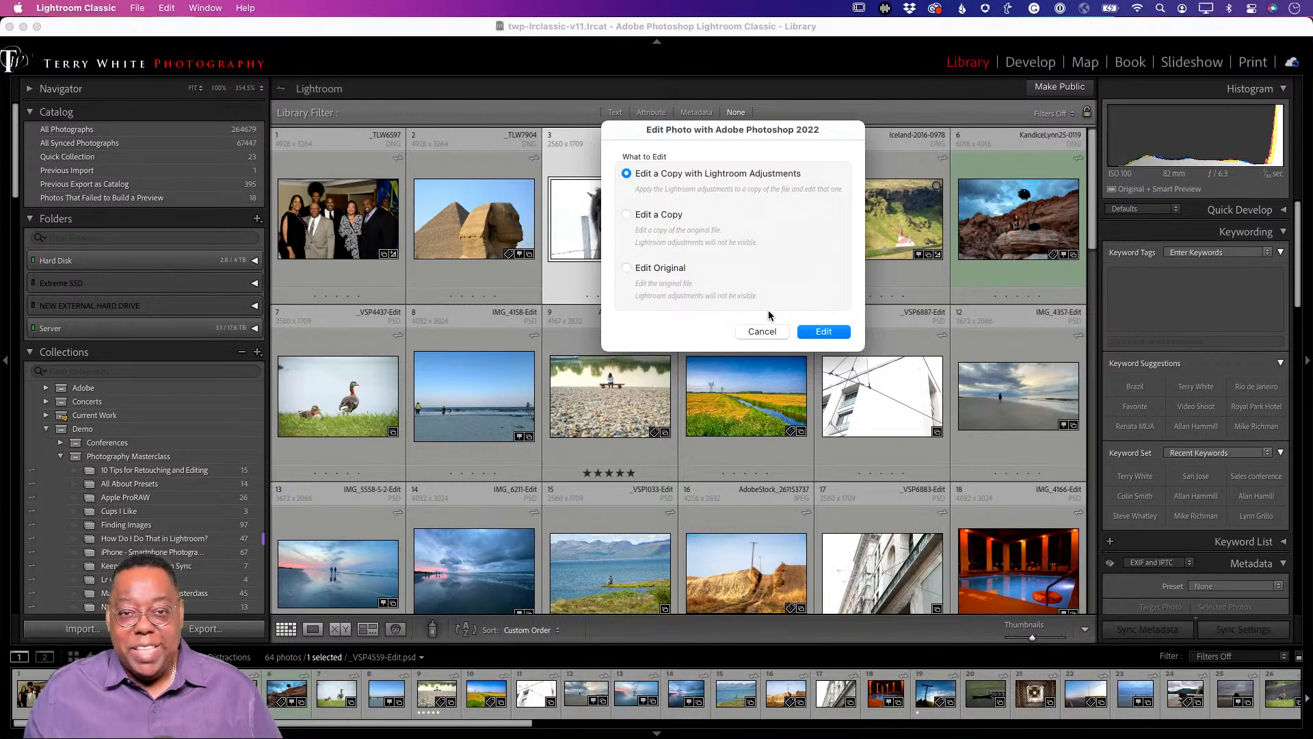
left_click(822, 332)
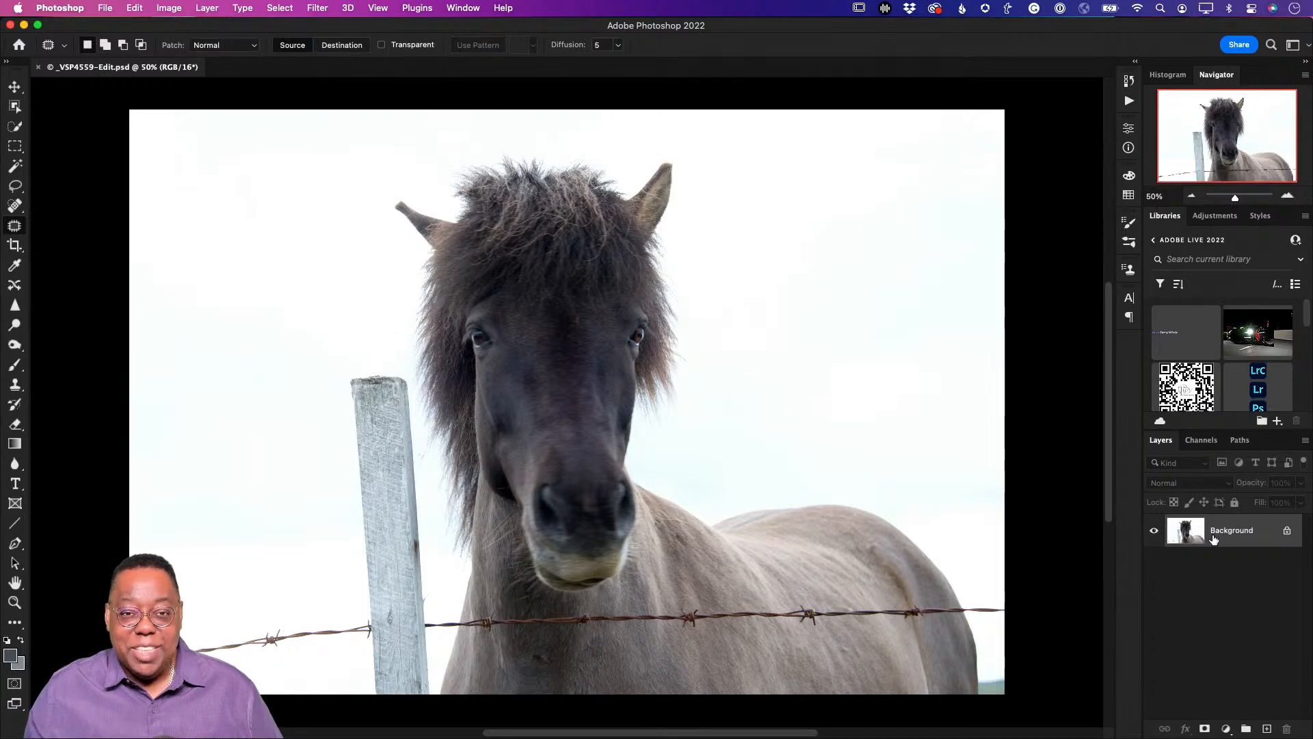
Duplicate the Background layer and remove the barbed wire on both sides of the post with the Spot Healing Brush at size 60
left_click_drag(1214, 540, 1267, 728)
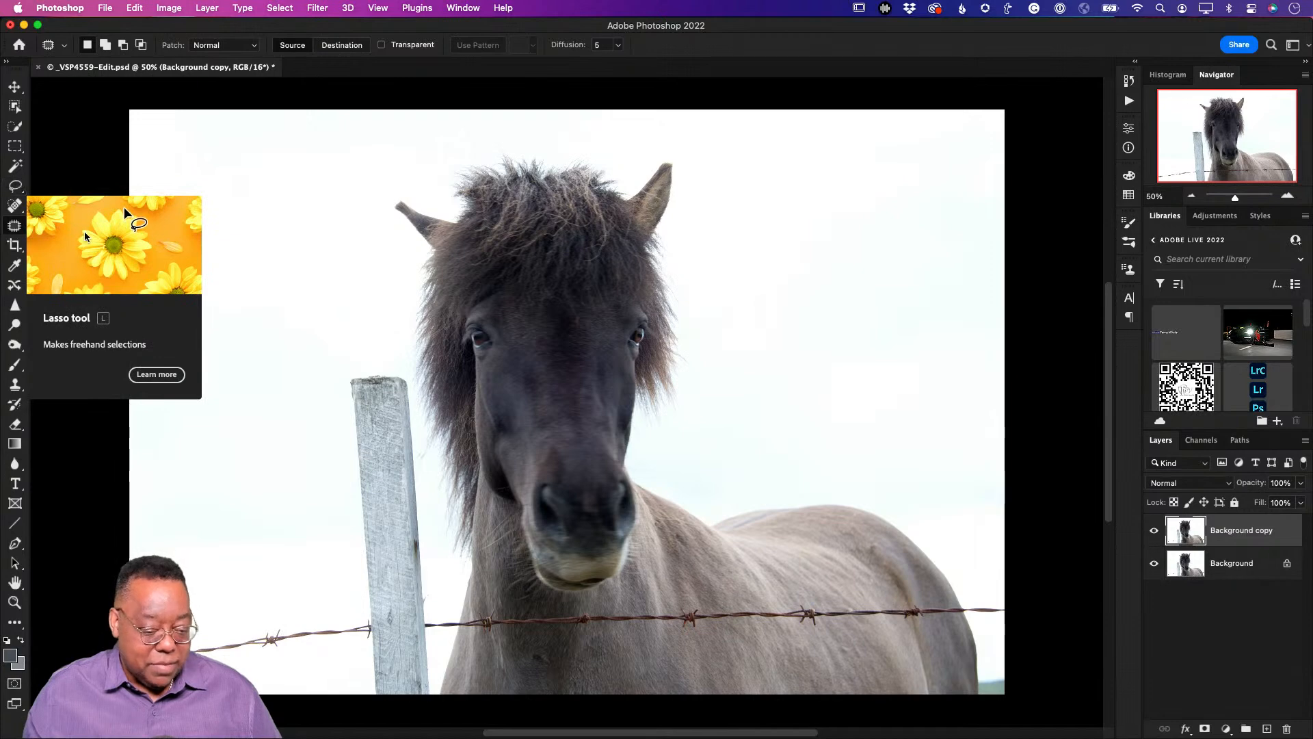
left_click(15, 206)
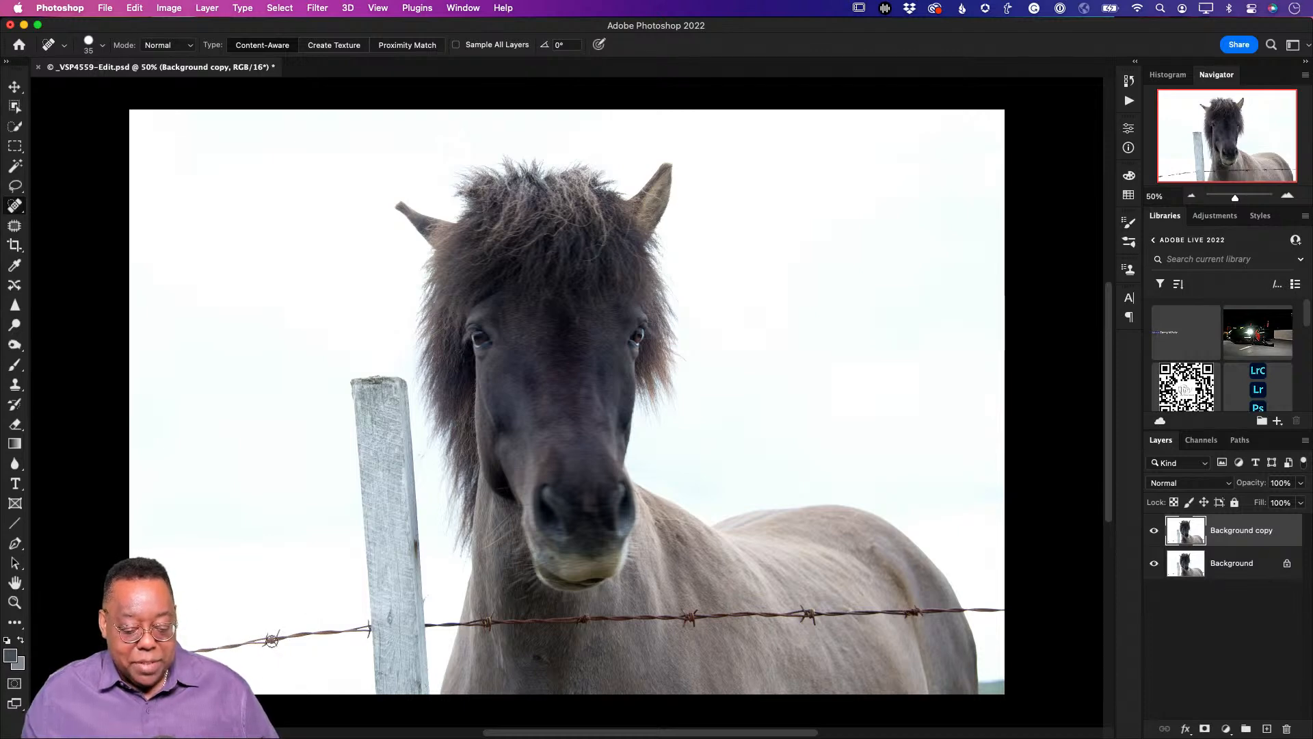
key("bracketright")
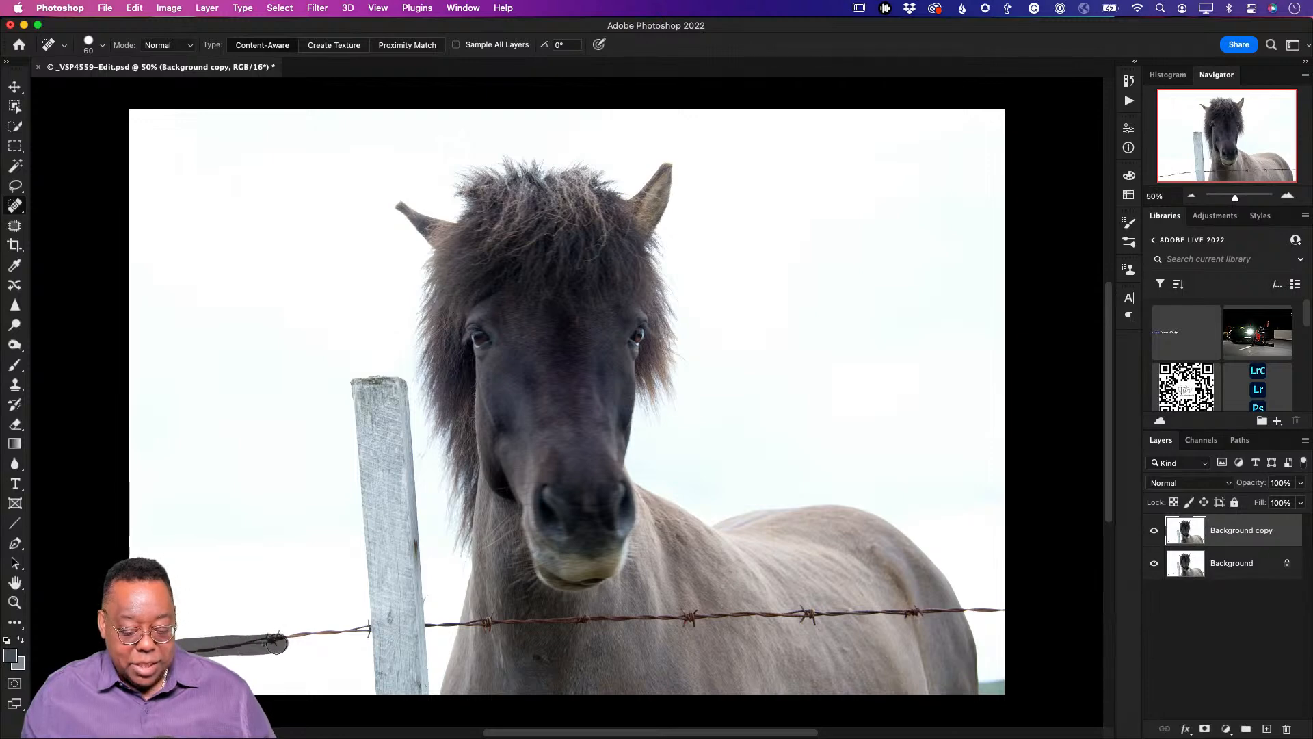
mouse_move(276, 643)
left_mouse_down()
mouse_move(341, 634)
mouse_move(268, 637)
mouse_move(369, 630)
left_mouse_up()
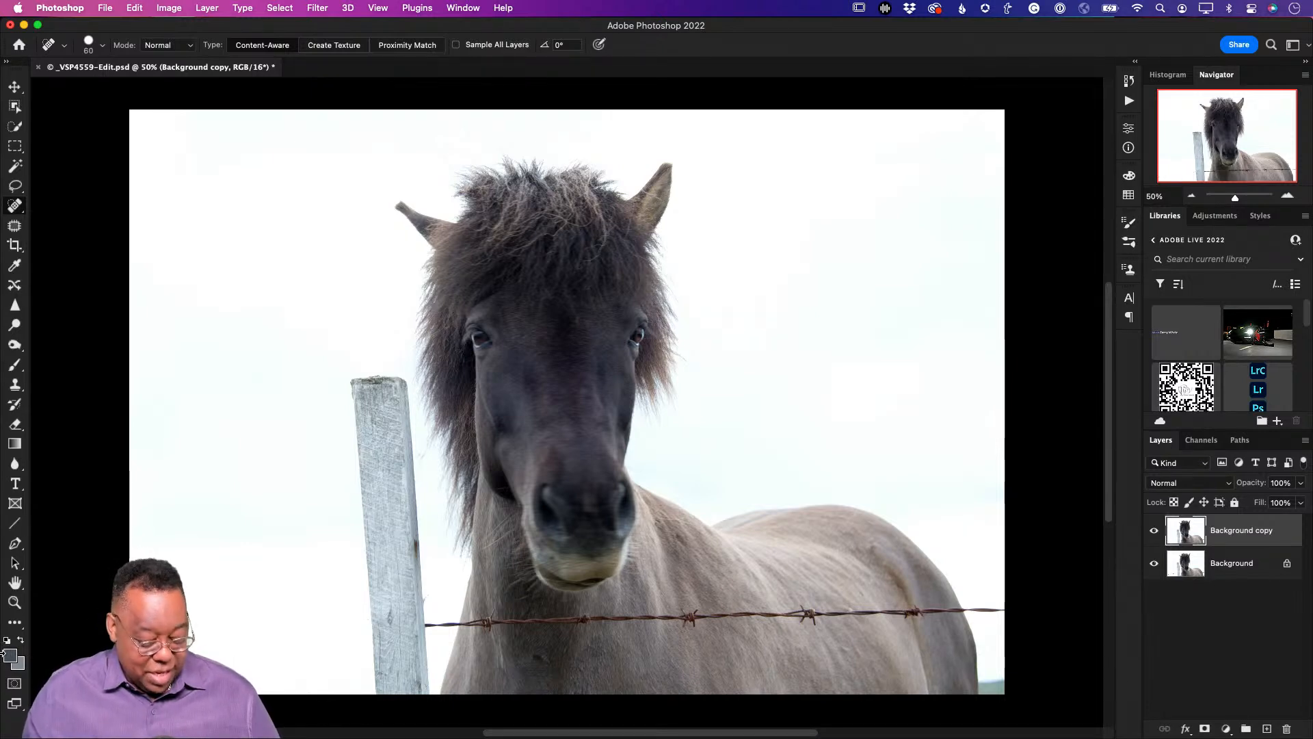
key("super+z")
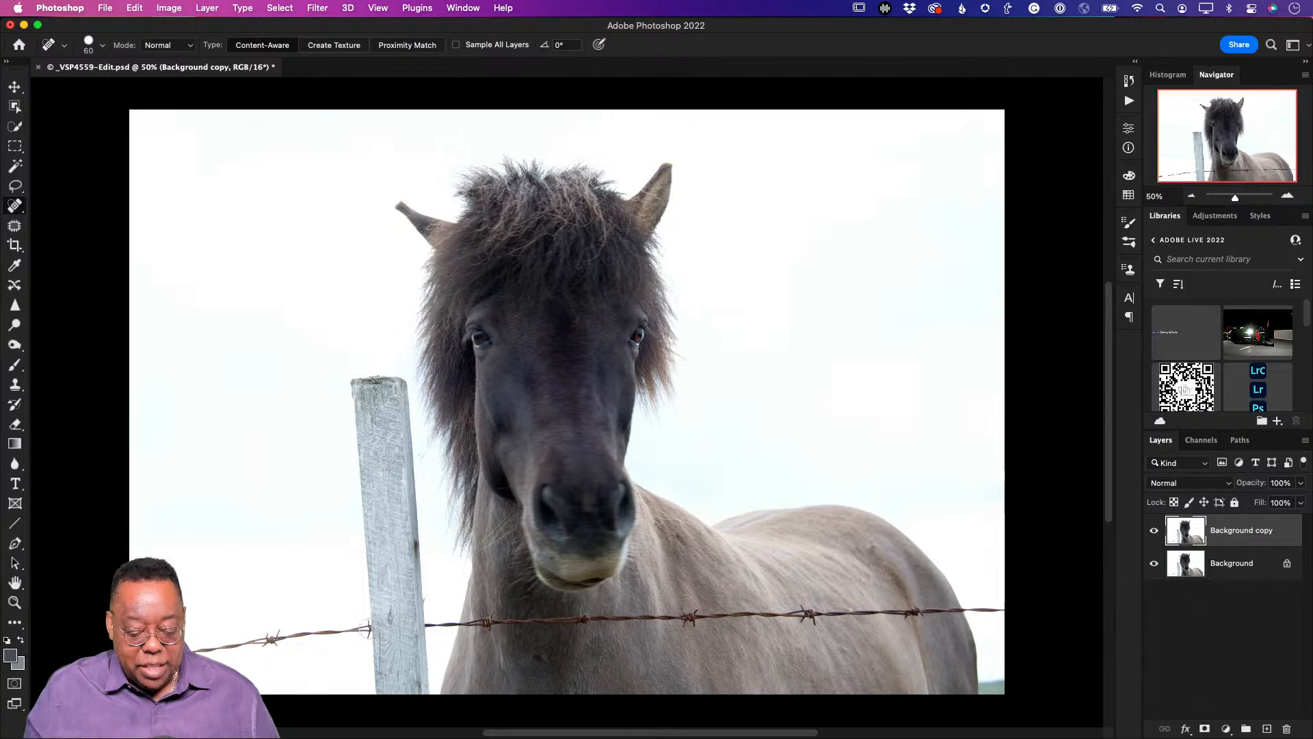
left_click_drag(367, 628, 198, 647)
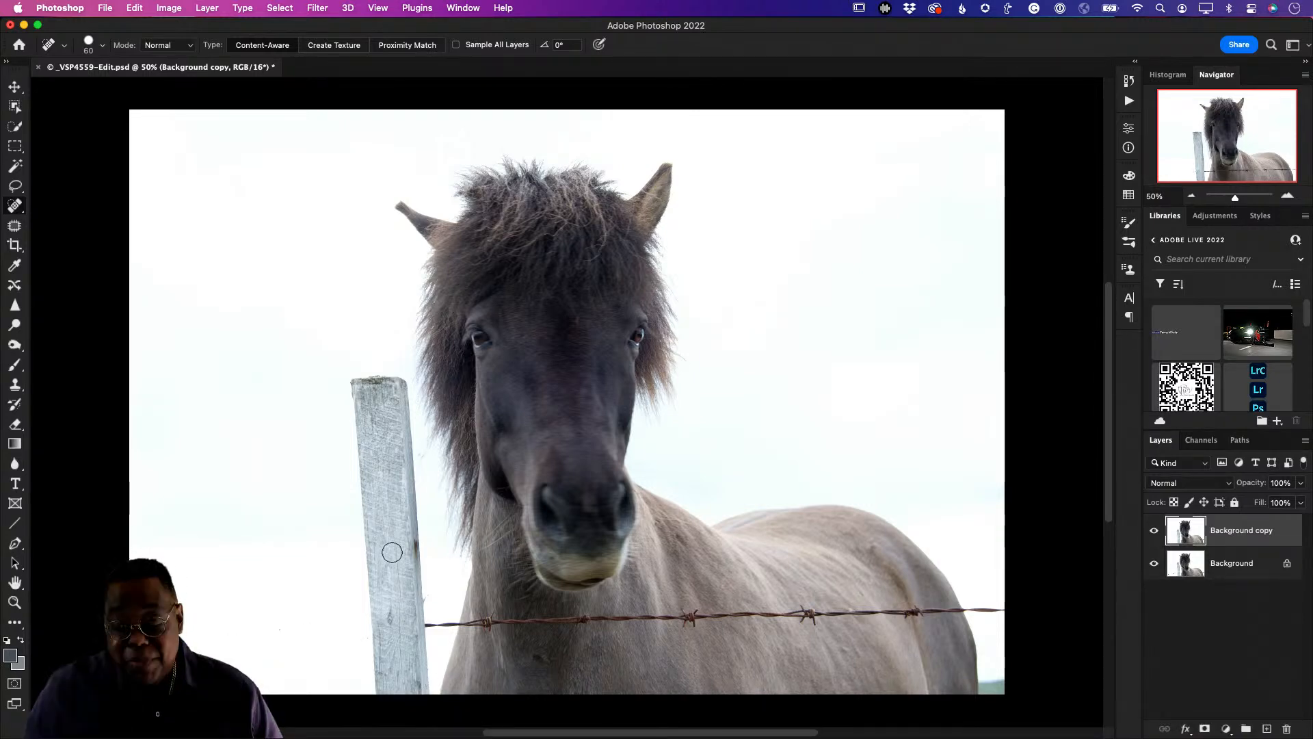
left_click(427, 627)
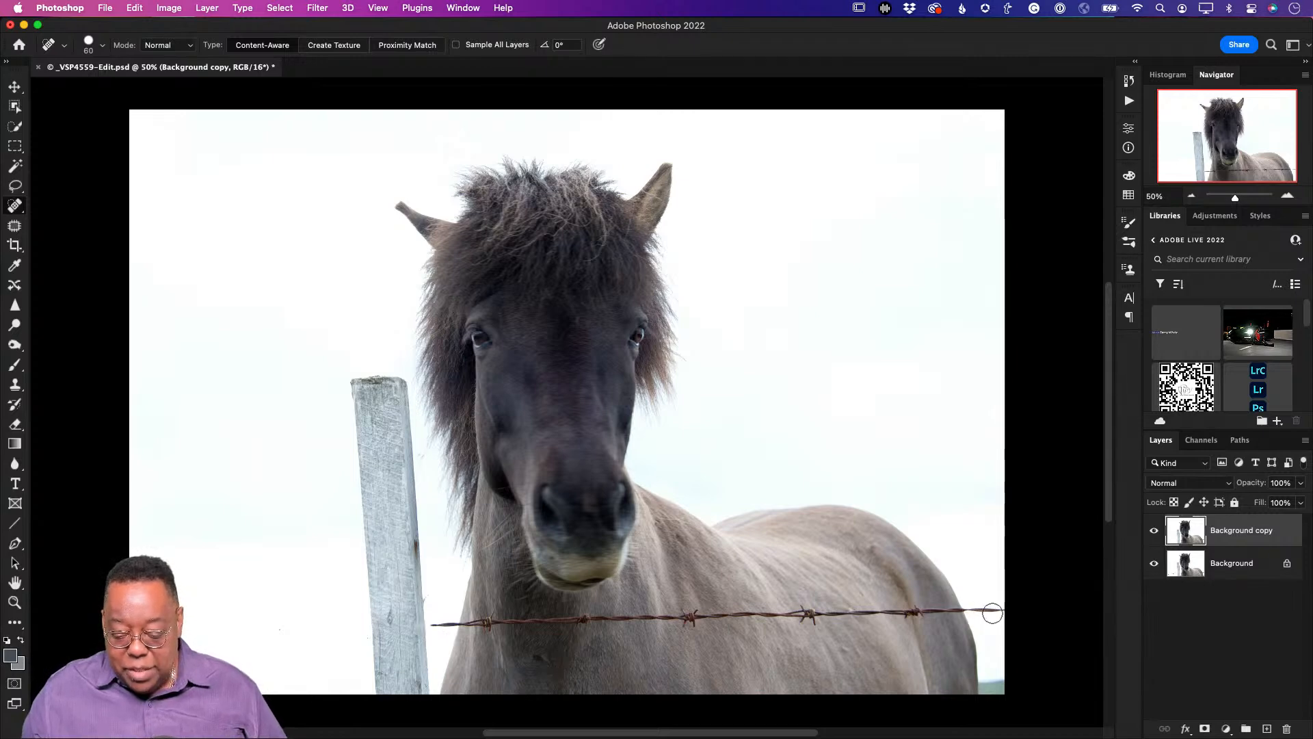
left_click(992, 613, "shift")
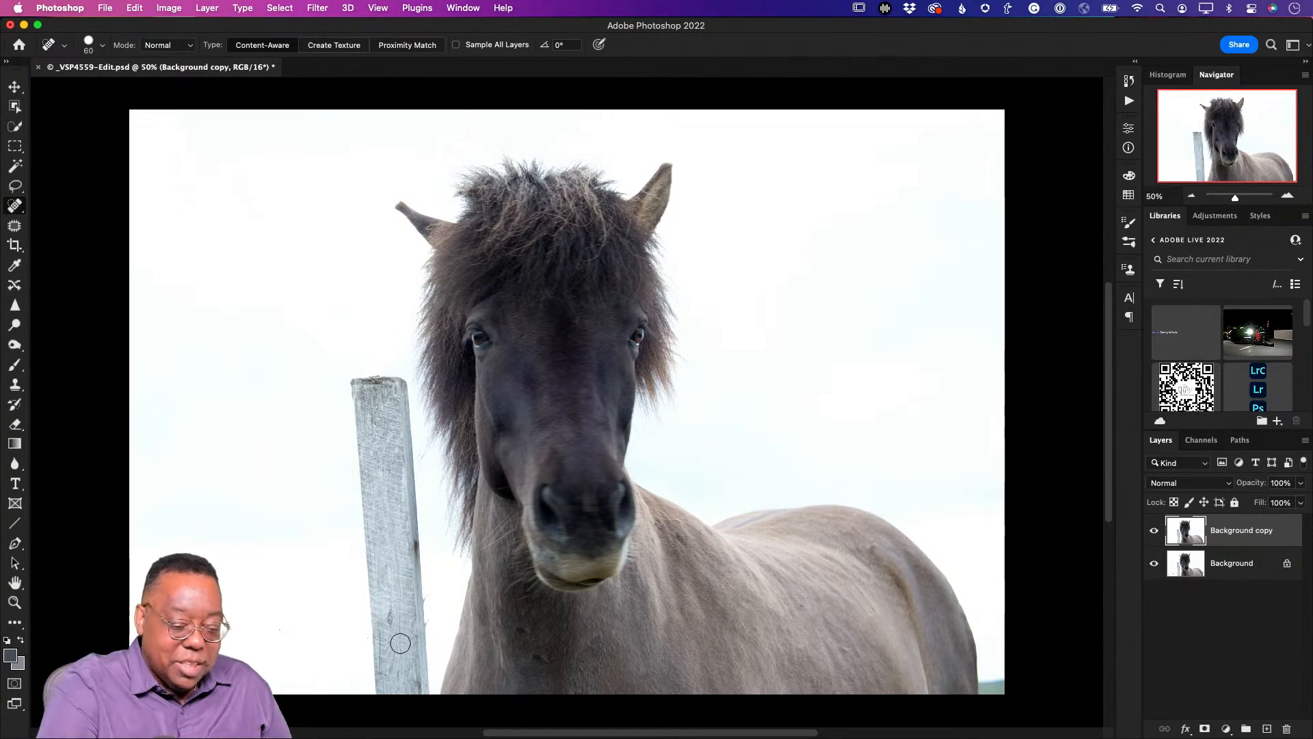
Remove the wooden fence post by patching it and its leftover traces with clean sky beside it, and clear the selection
left_click(15, 226)
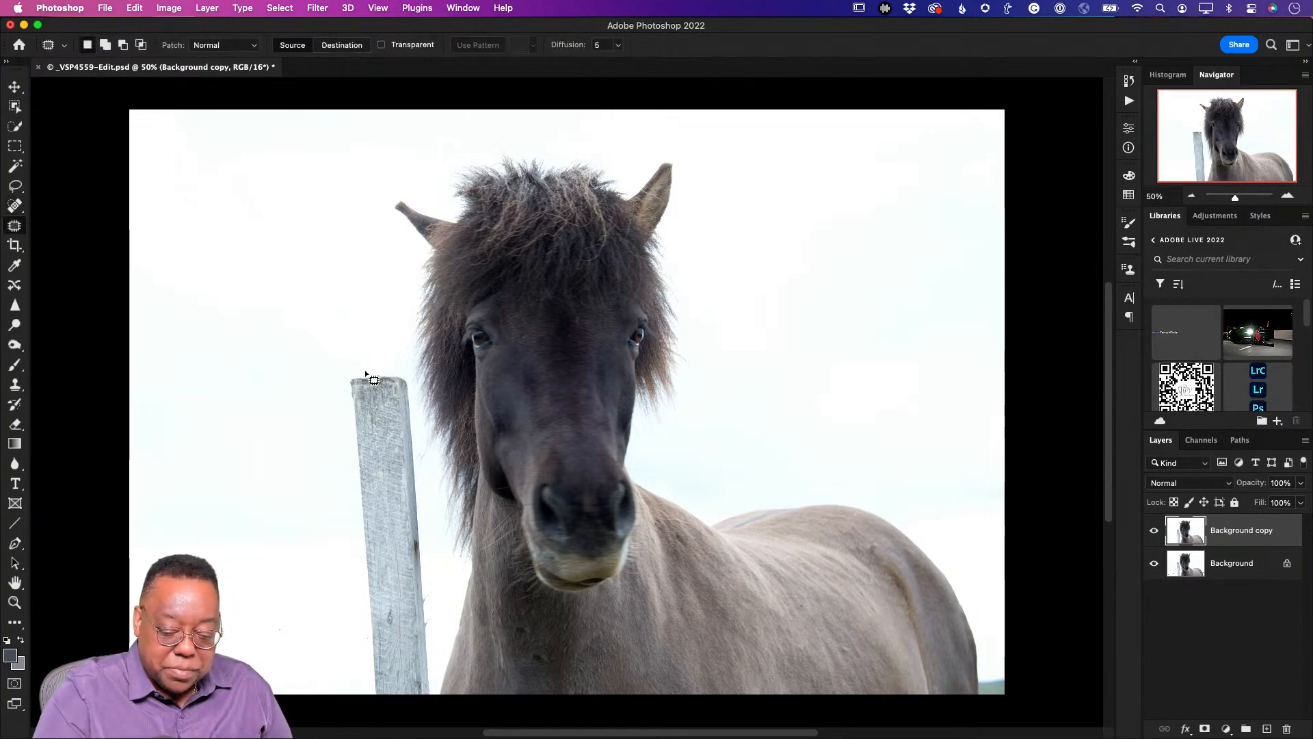
mouse_move(371, 369)
left_mouse_down()
mouse_move(346, 387)
mouse_move(344, 479)
mouse_move(367, 691)
mouse_move(390, 710)
mouse_move(430, 708)
mouse_move(445, 696)
mouse_move(445, 598)
mouse_move(410, 399)
mouse_move(370, 368)
mouse_move(349, 371)
left_mouse_up()
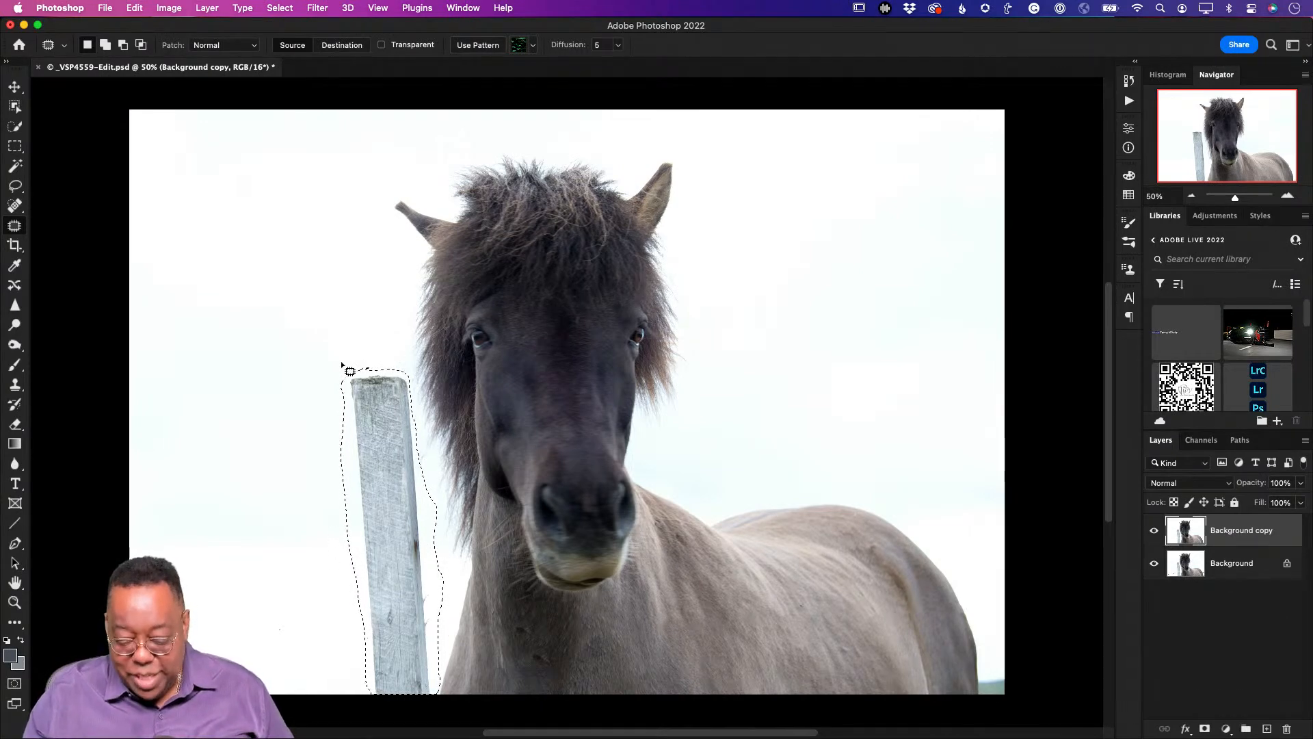
left_click_drag(401, 621, 256, 624)
left_click_drag(258, 672, 252, 635)
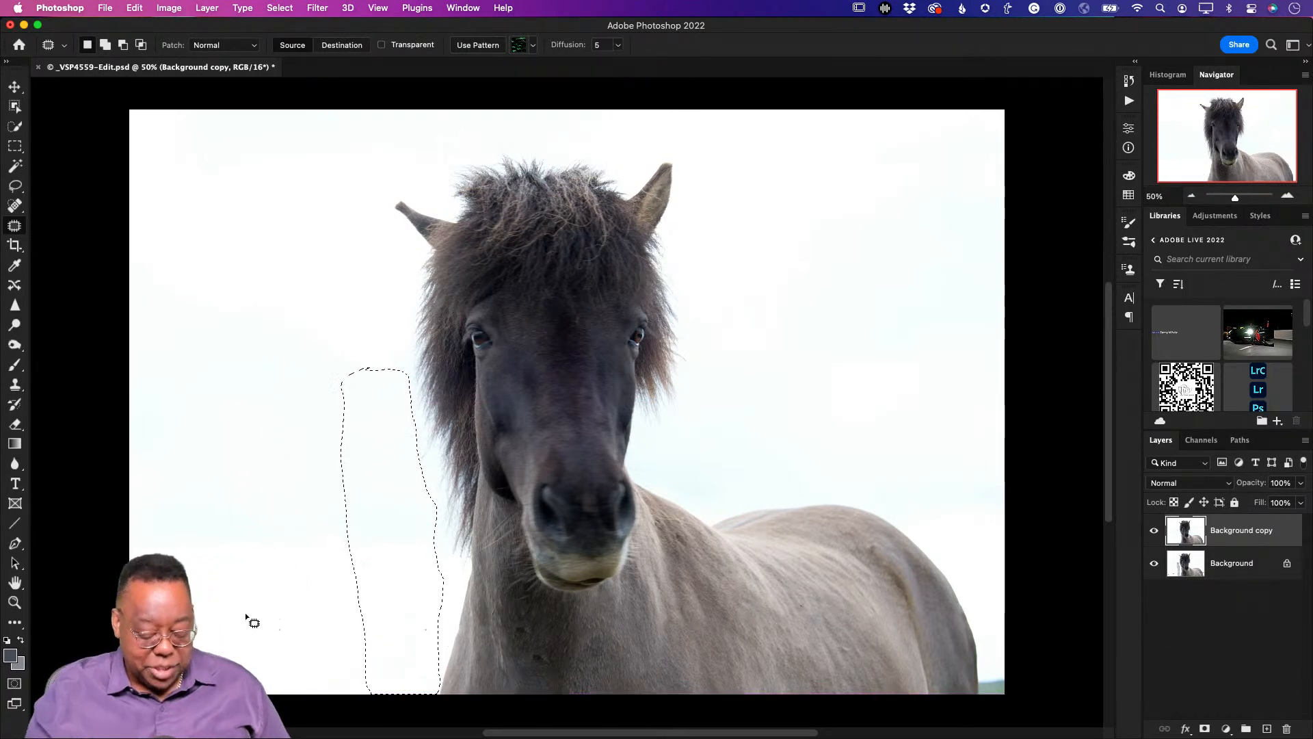
key("super+d")
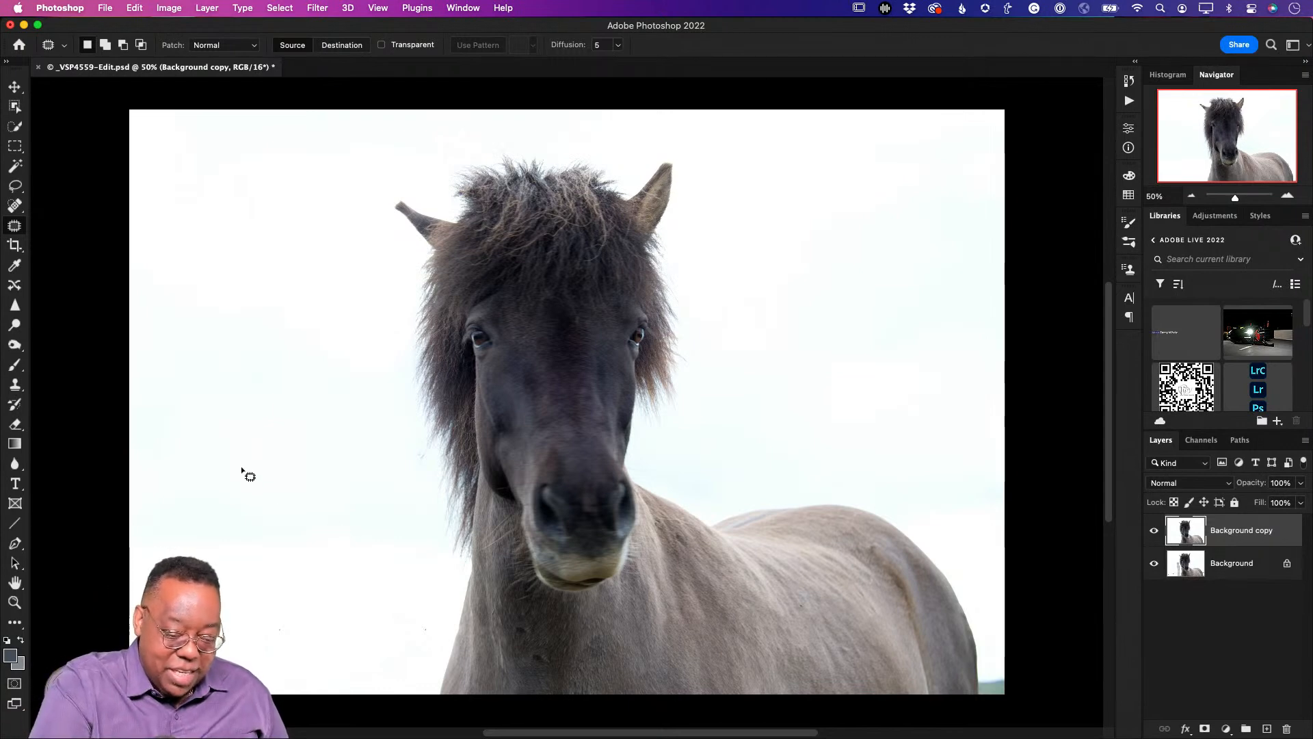
mouse_move(339, 519)
left_mouse_down()
mouse_move(317, 521)
mouse_move(322, 547)
mouse_move(361, 537)
mouse_move(355, 527)
mouse_move(277, 548)
left_mouse_up()
key("super+d")
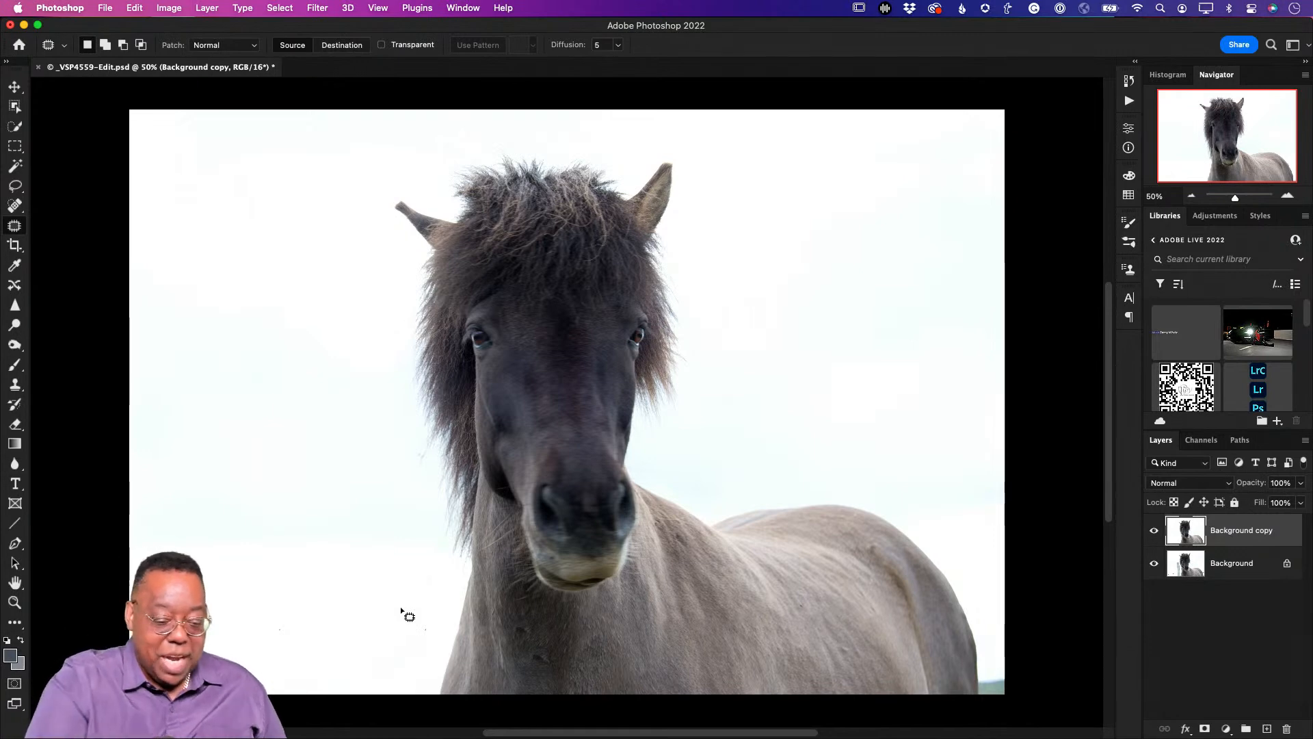
Heal the spots on the horse's neck and flank and the green patch in the photo's lower corner with the Spot Healing Brush
left_click(15, 205)
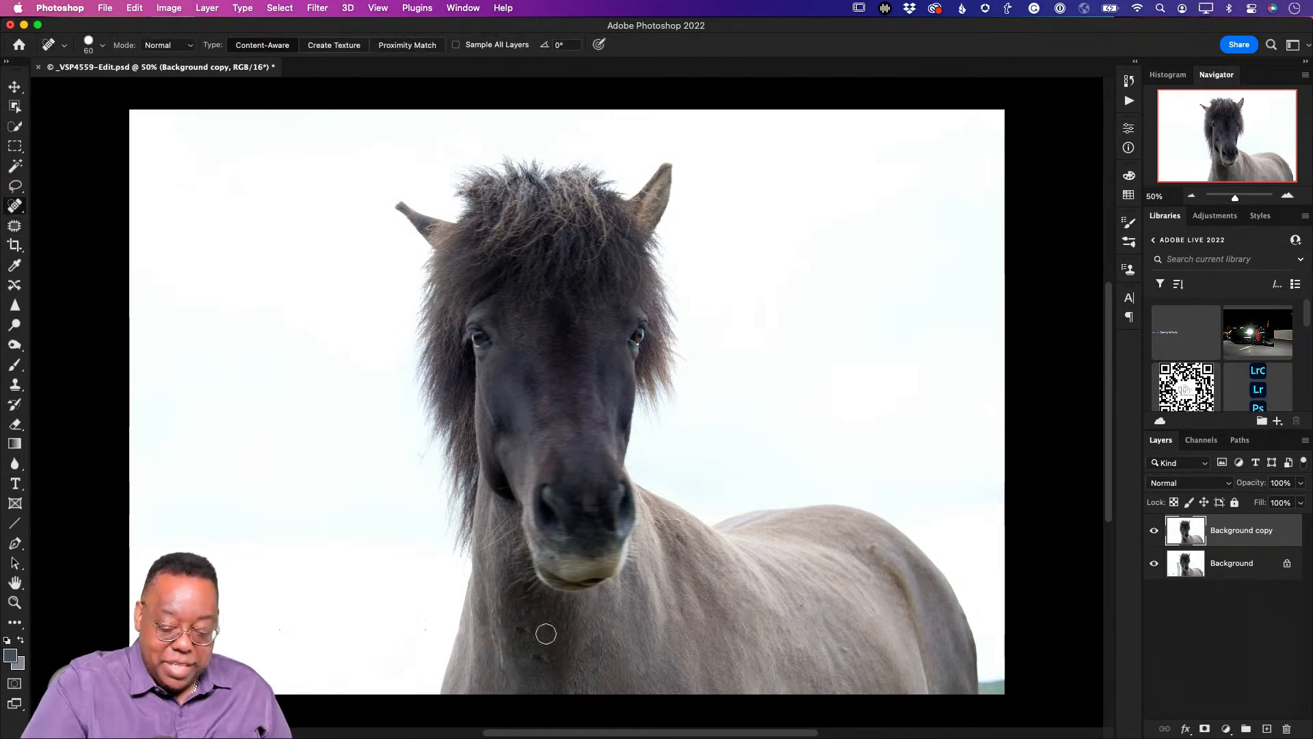
left_click_drag(542, 654, 534, 627)
left_click(522, 624)
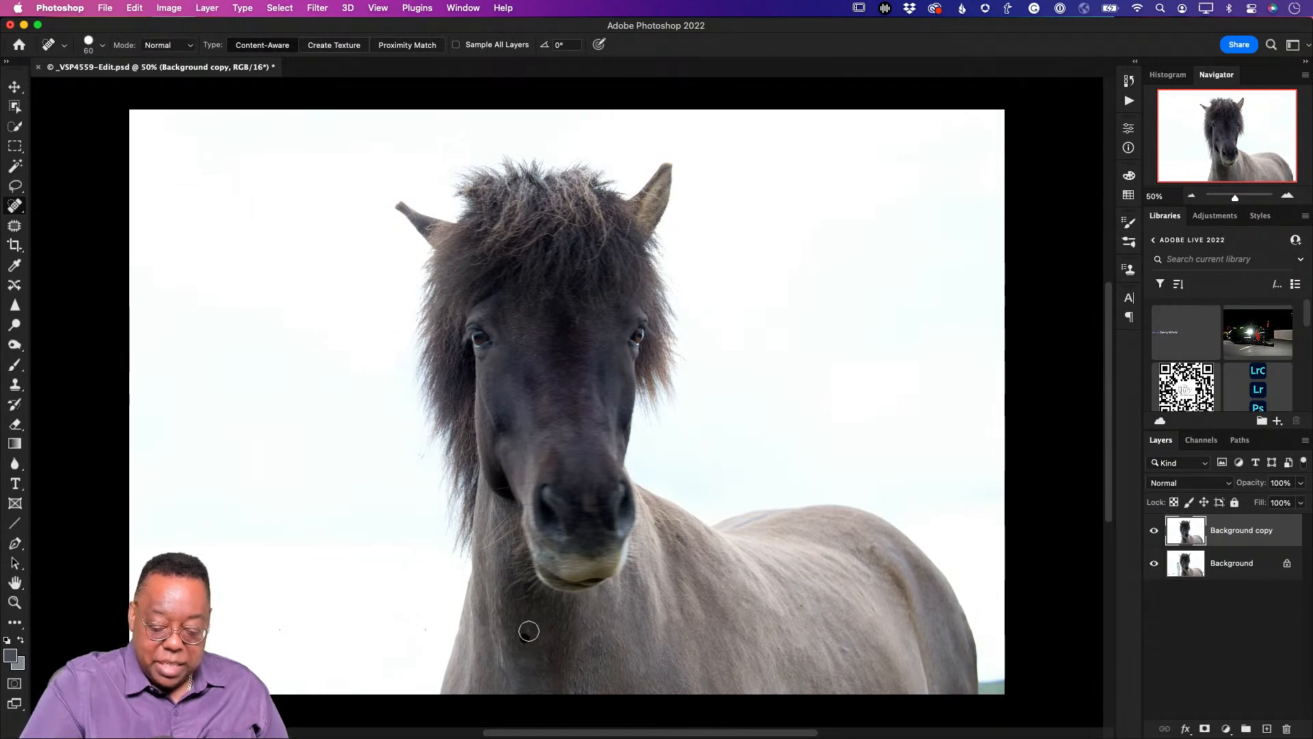
left_click(872, 547)
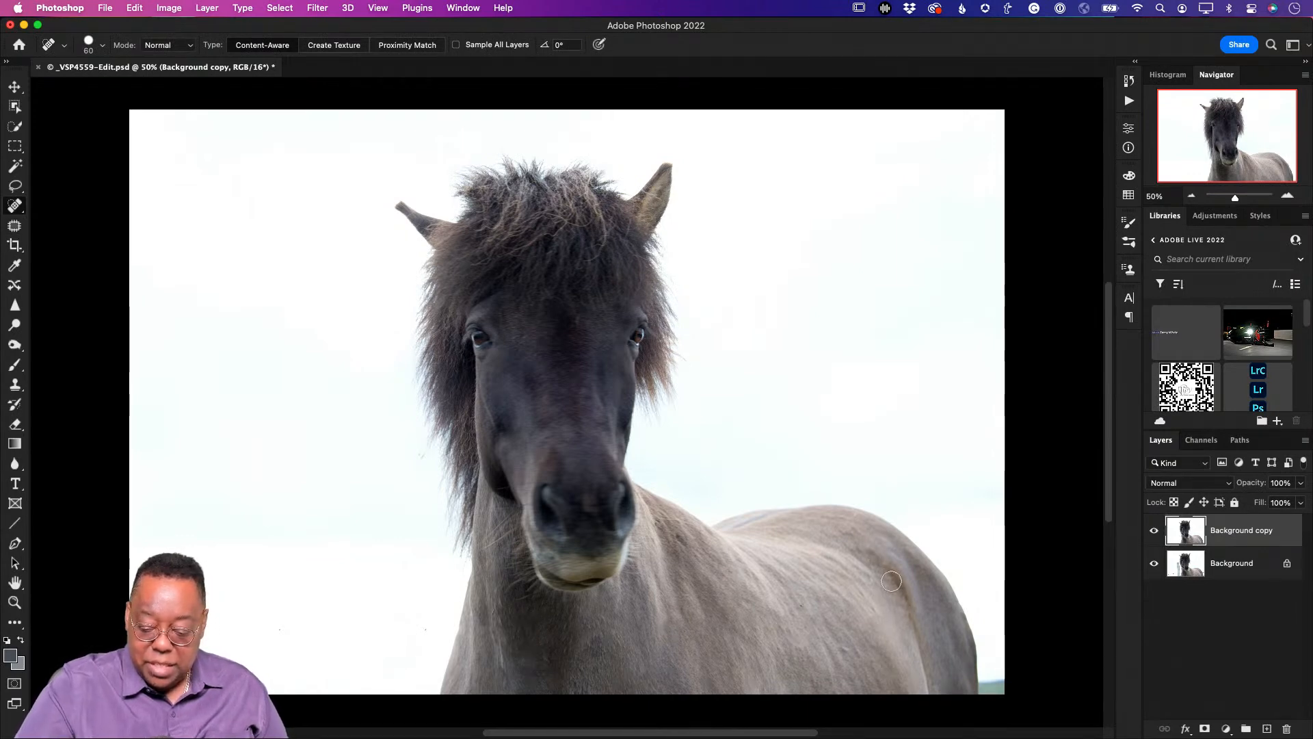
left_click_drag(856, 531, 868, 602)
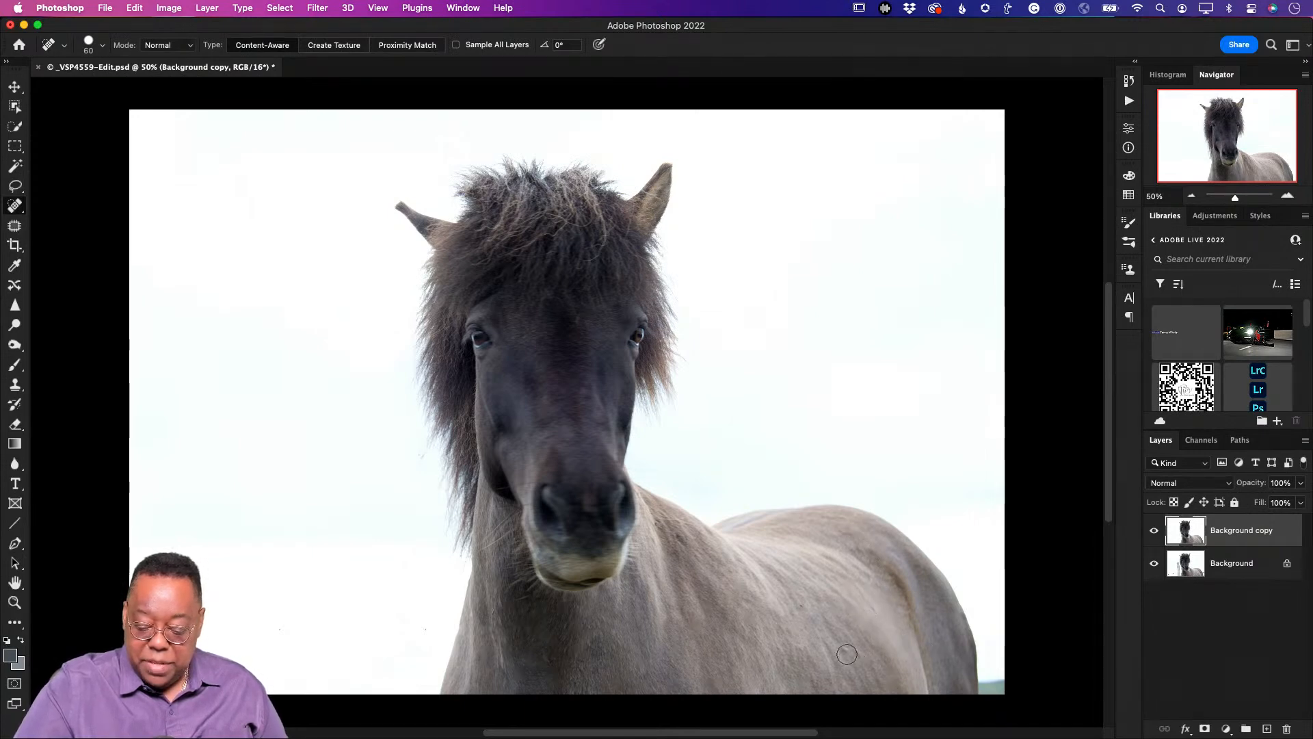
left_click(846, 648)
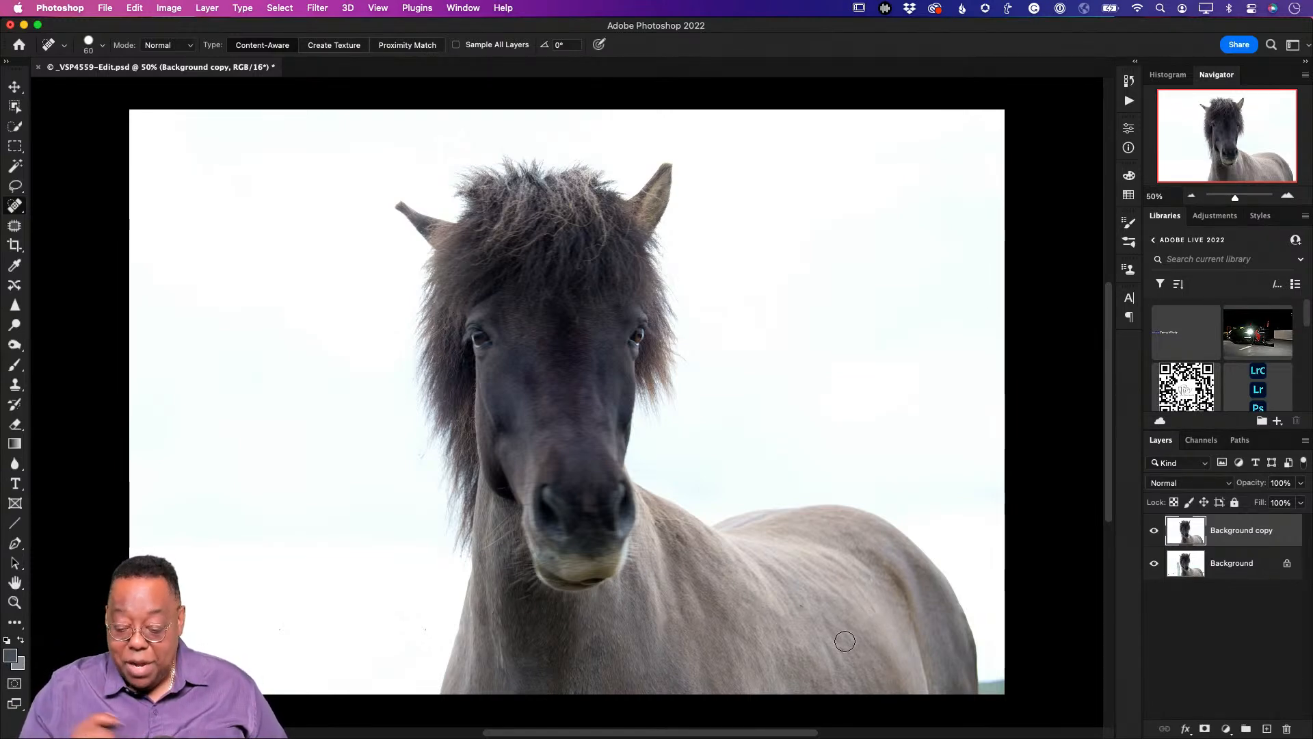
left_click_drag(1000, 684, 981, 680)
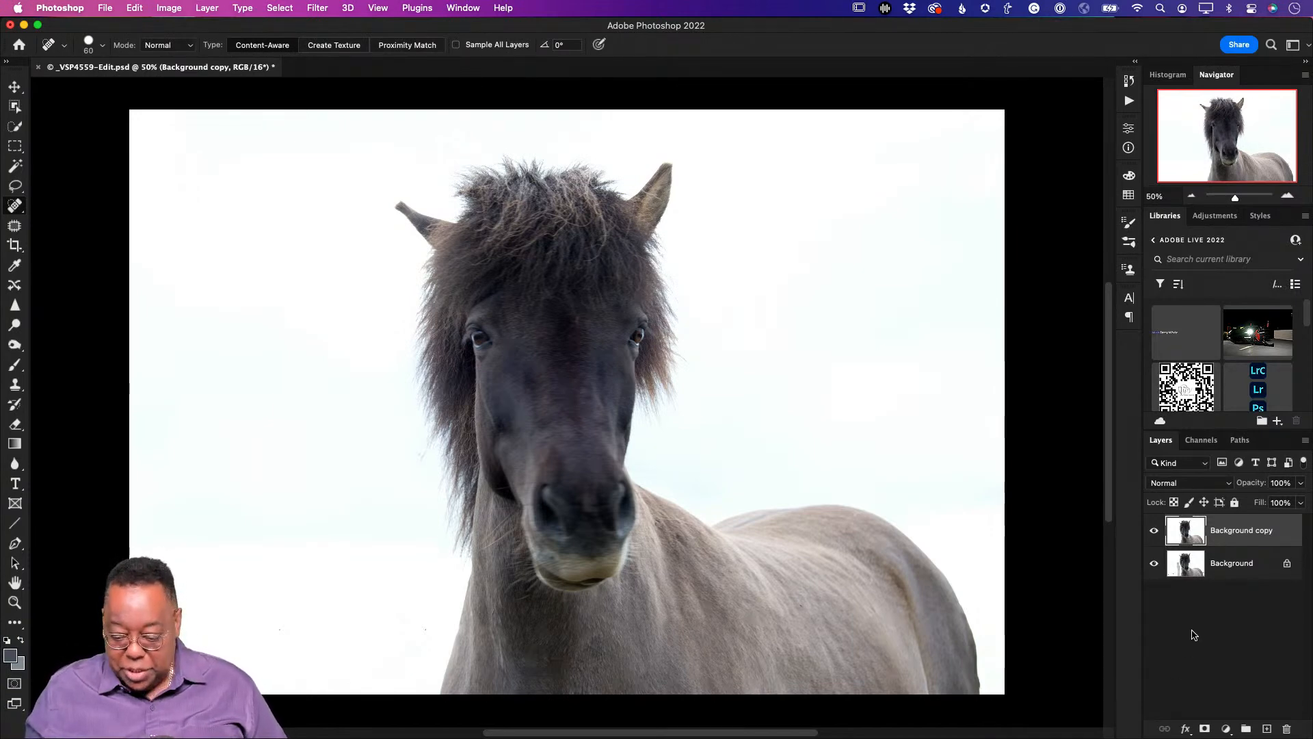
Compare the retouched photo with the original by toggling the visibility of the Background copy layer
left_click(1155, 531)
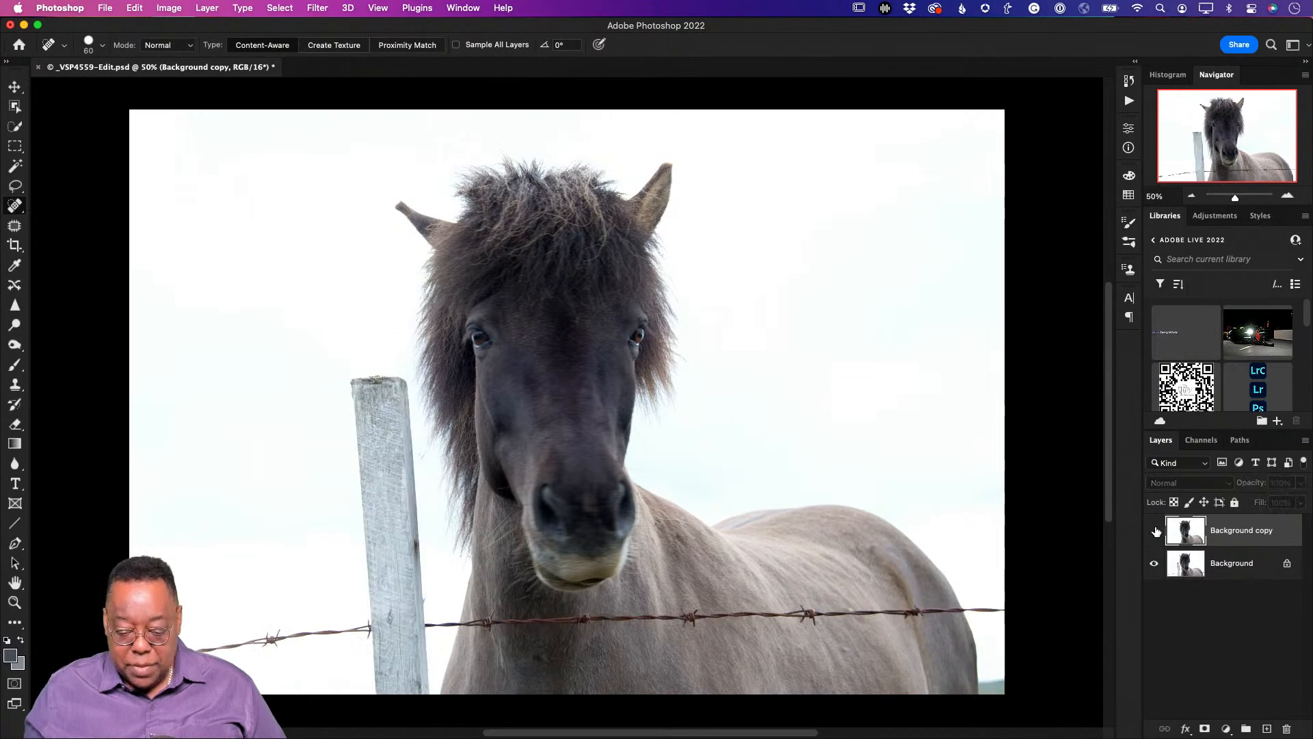
left_click(1156, 531)
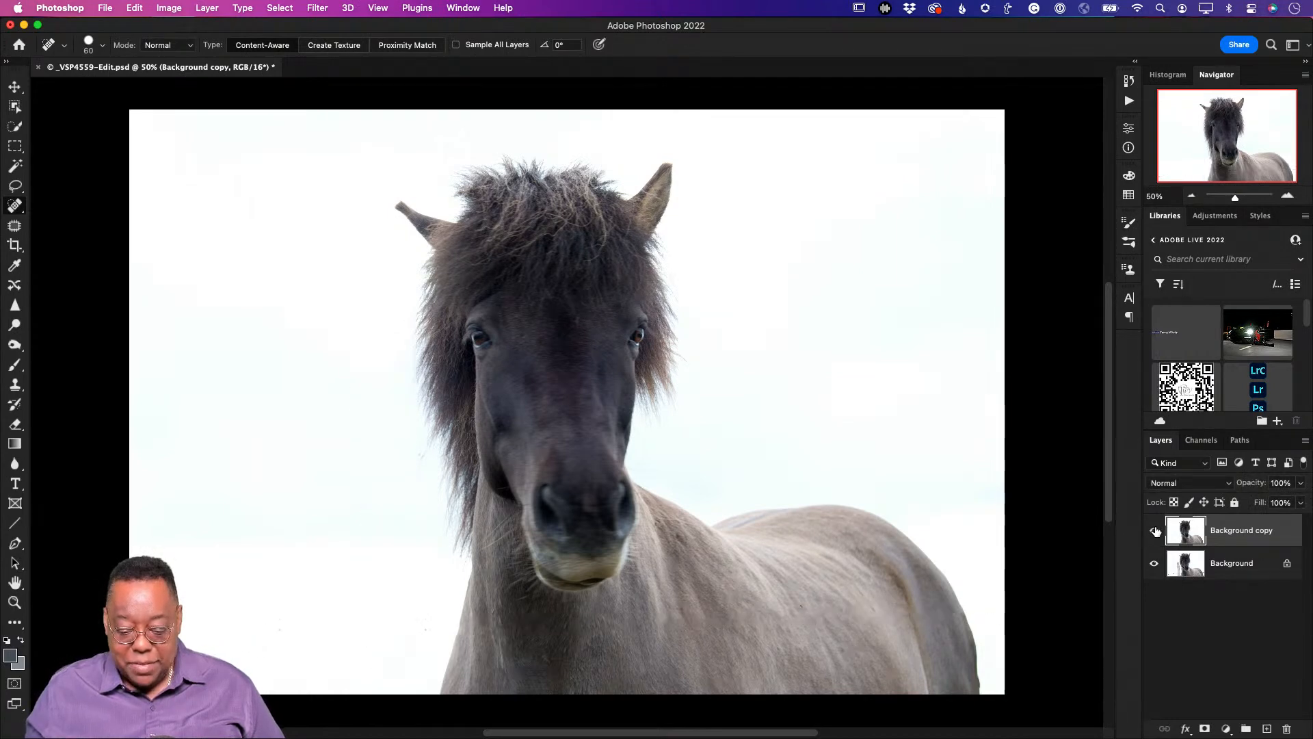
left_click(1156, 530)
left_click(1156, 531)
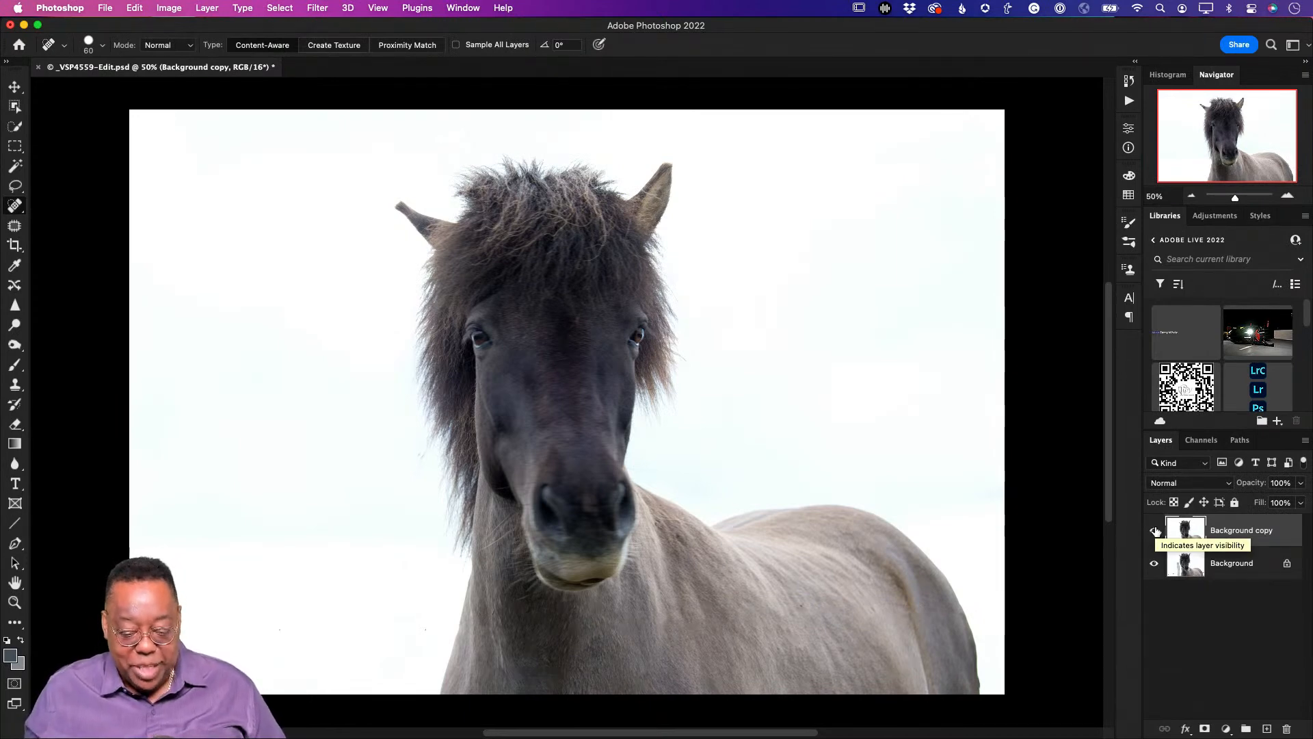
Save and close the retouched horse photo, and switch back to Lightroom Classic
key("super+s")
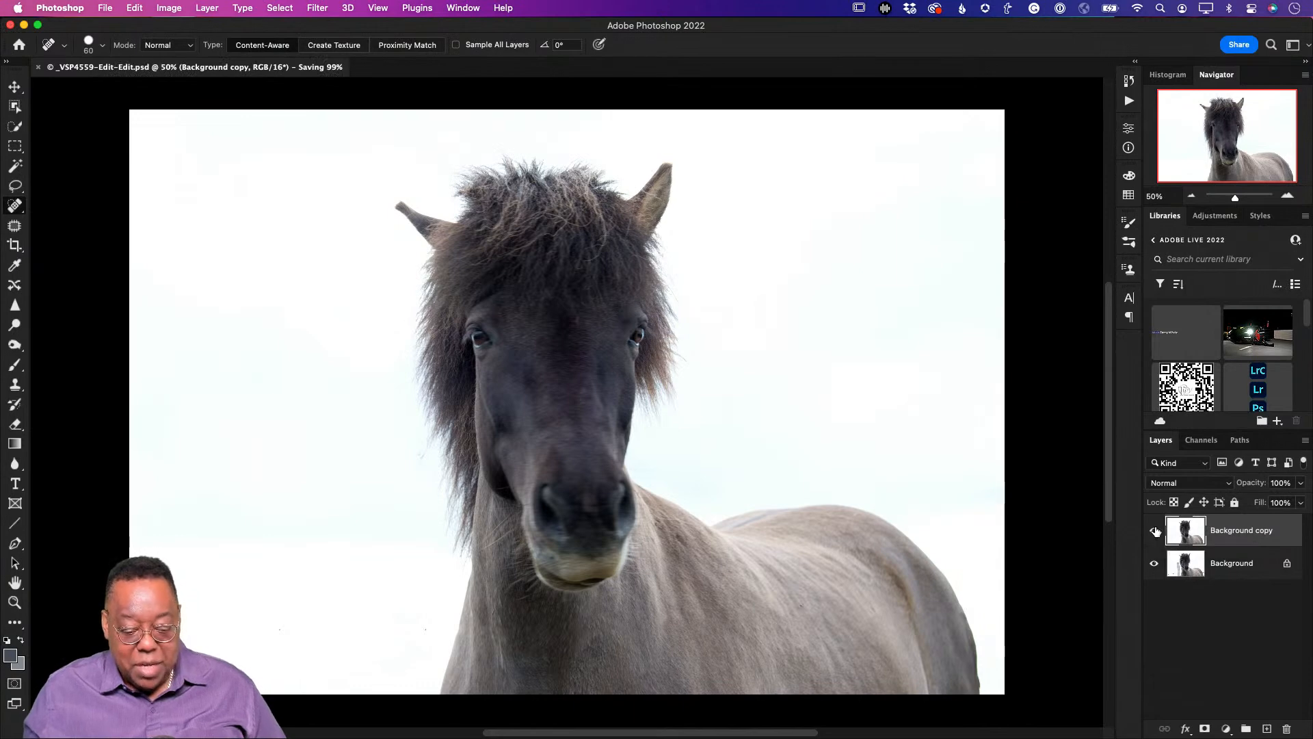
key("super+w")
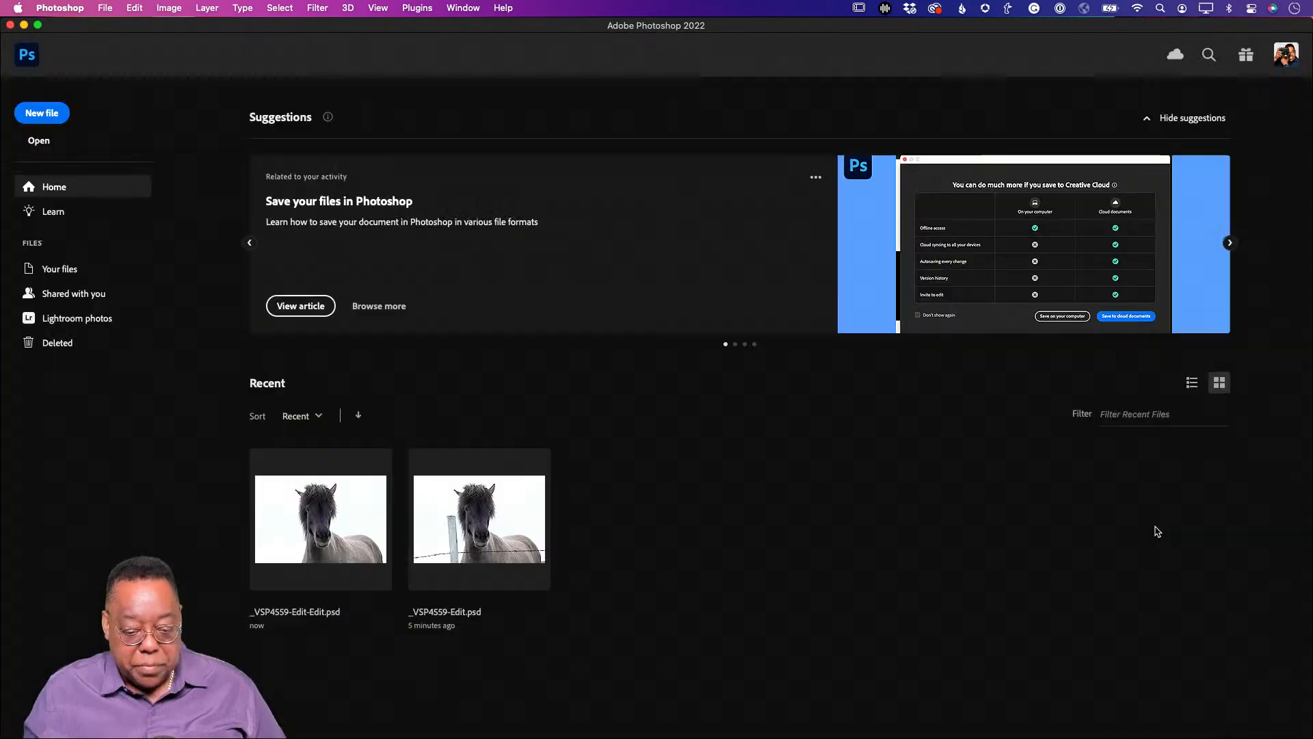
key("super+Tab")
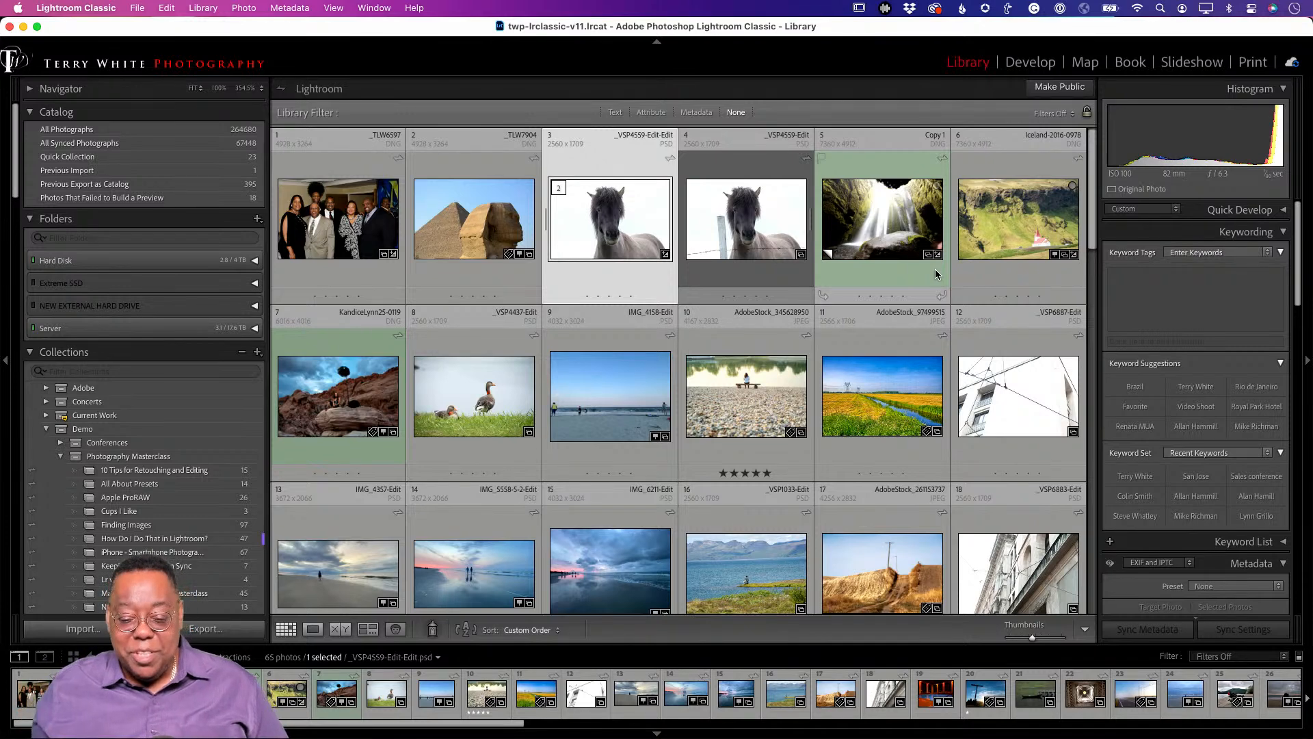
Select the waterfall photo labelled Copy 1 and view it full screen
left_click(876, 251)
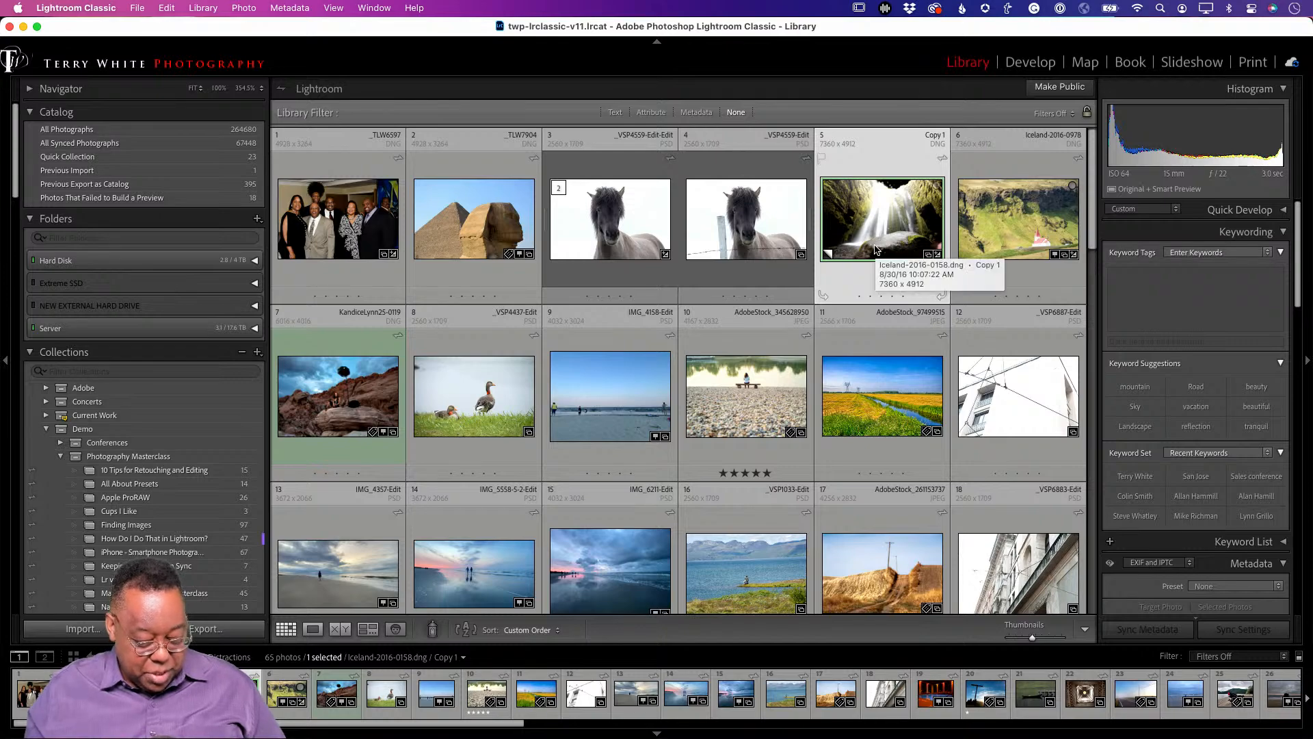
key("f")
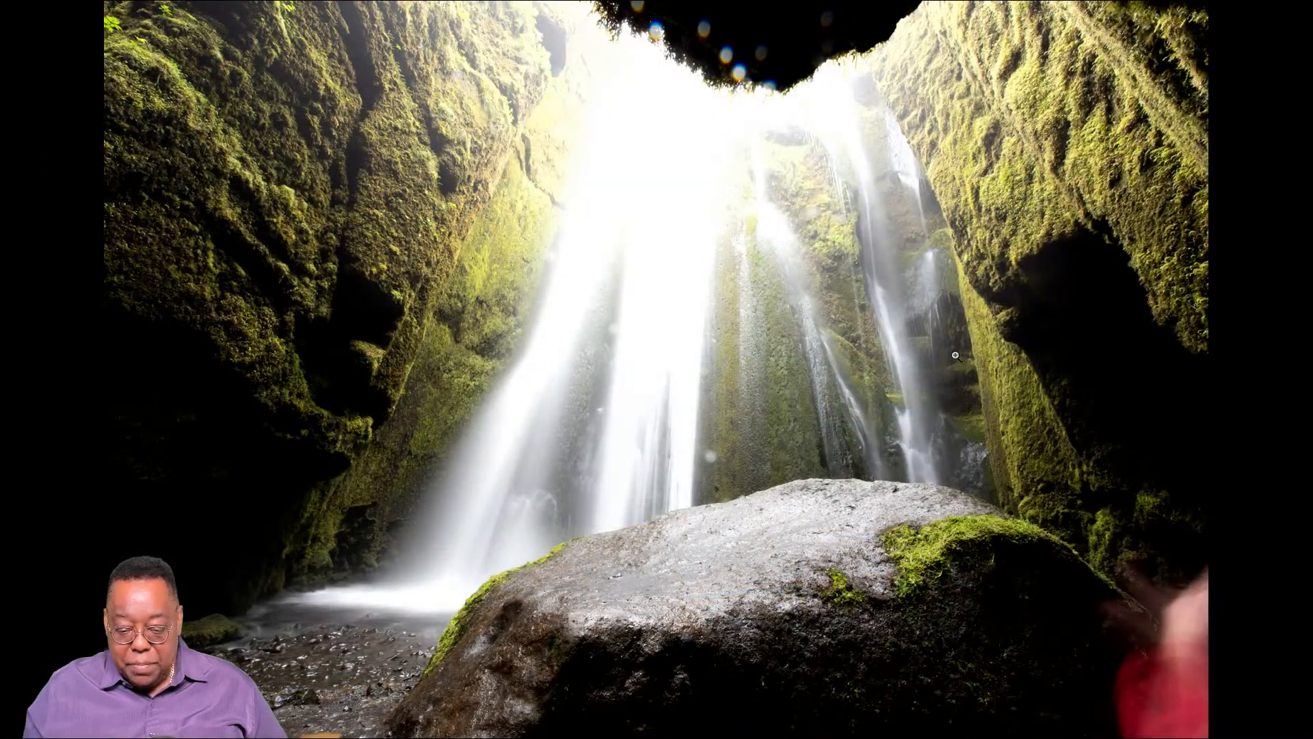
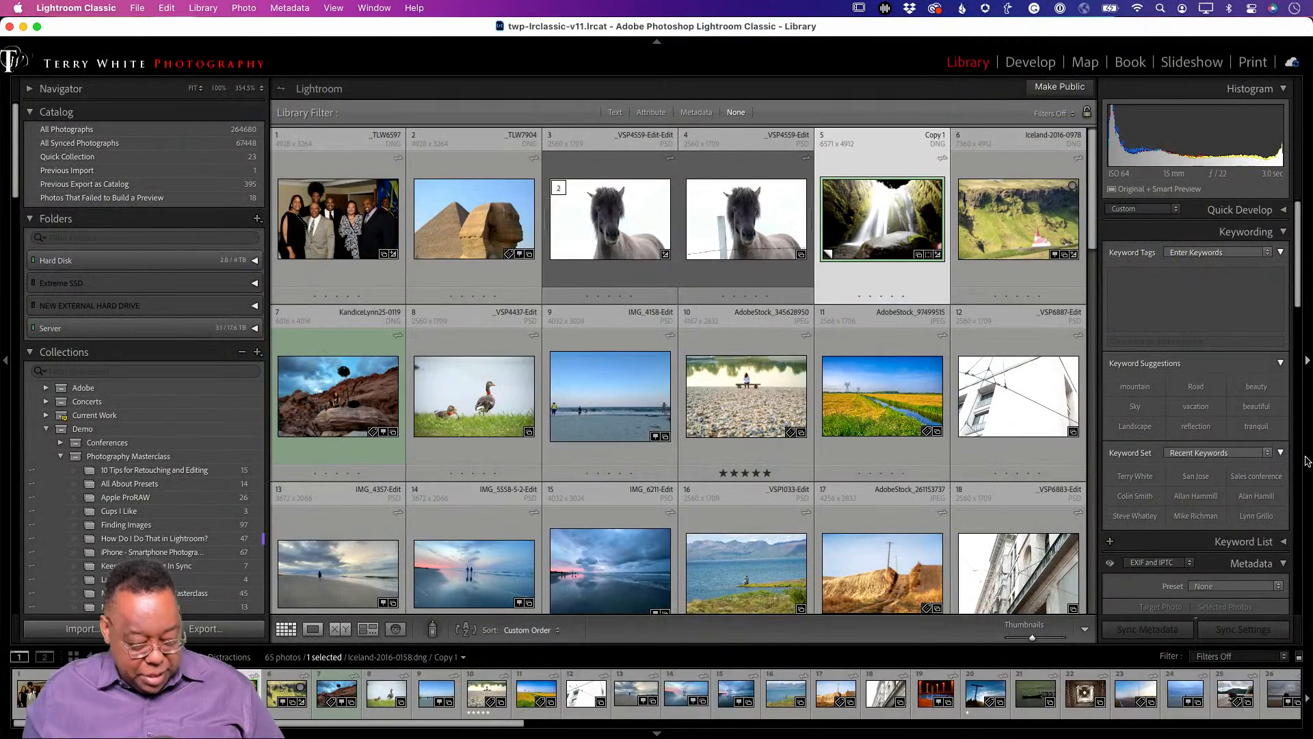
Undo the waterfall photo's crop so the full frame with the red figure shows, and open it for editing in Photoshop
key("d")
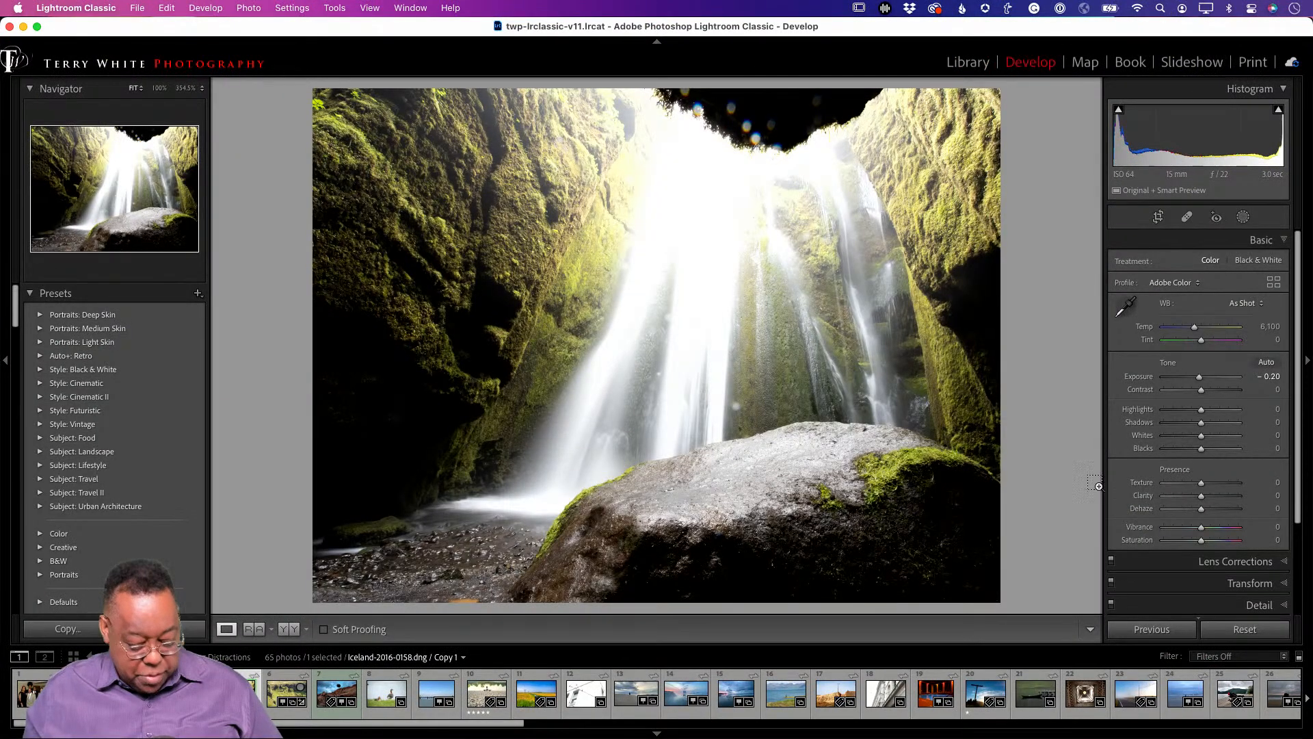
key("g")
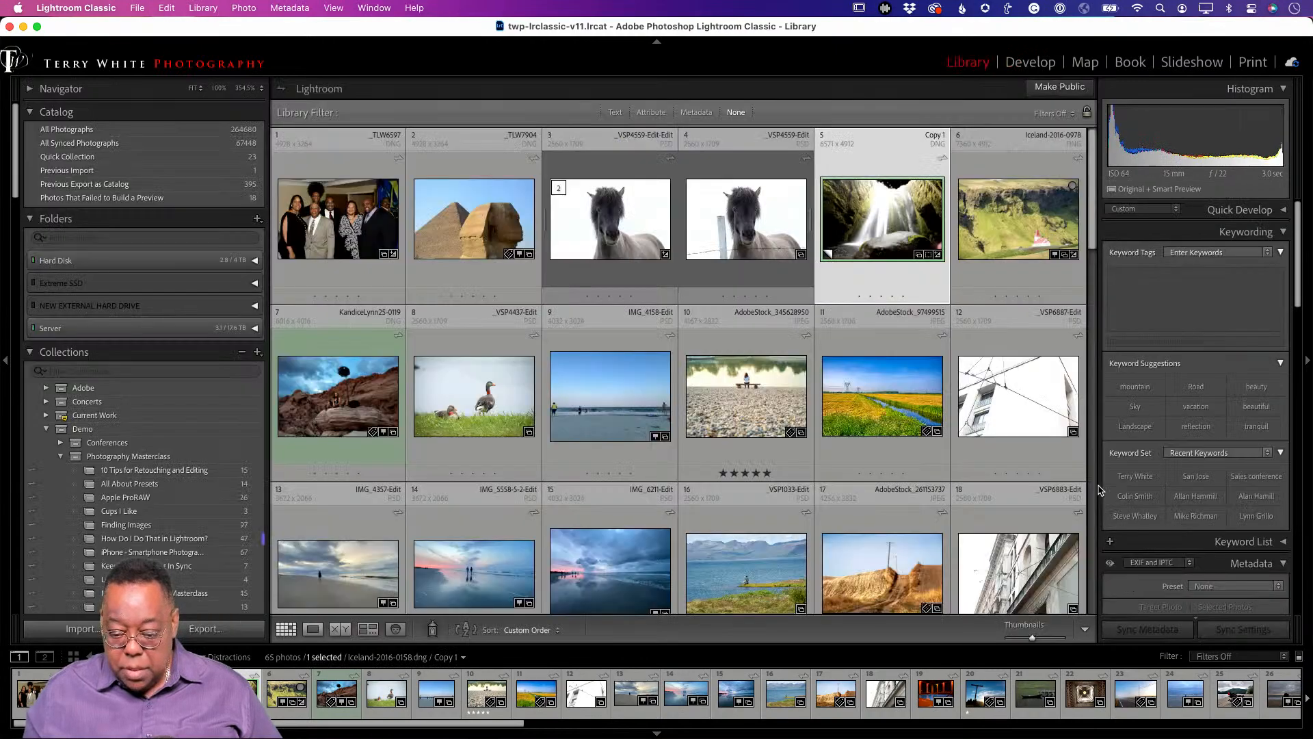
key("d")
key("super+z")
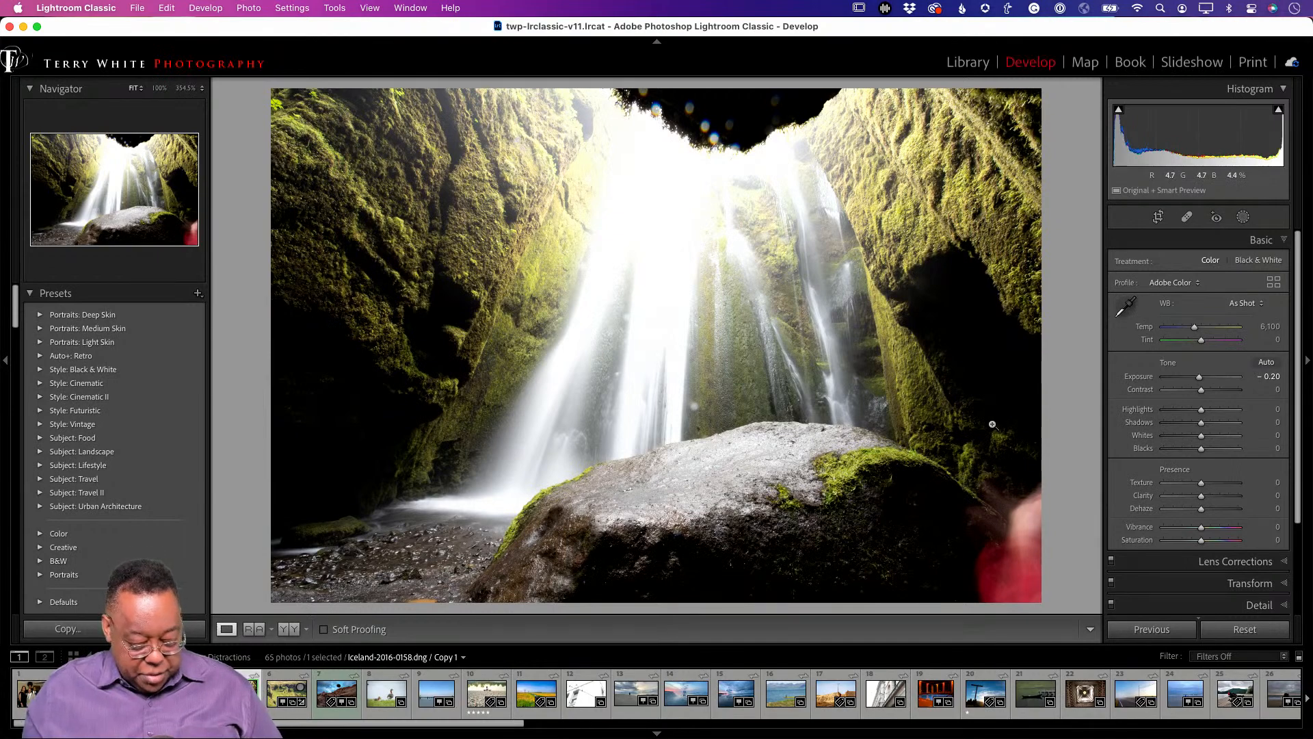
key("g")
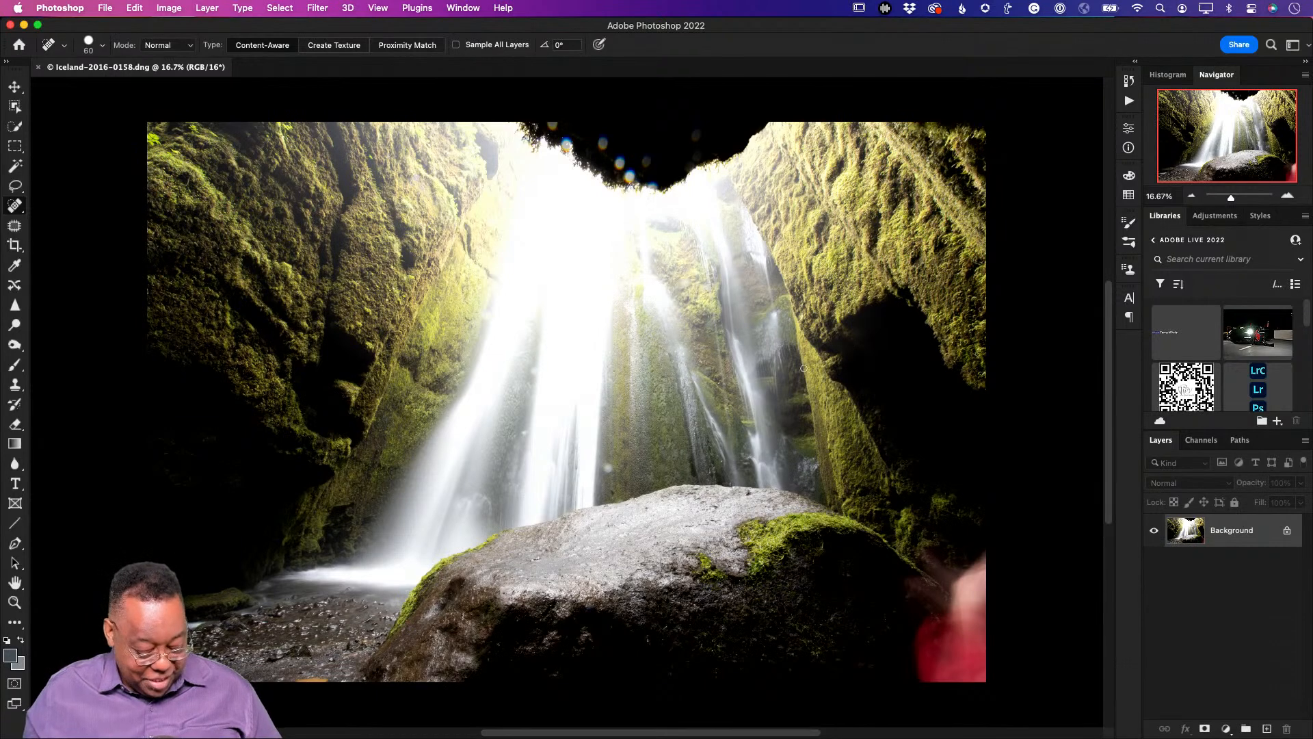
Outline the blurred red figure in the waterfall photo's corner with the Patch tool, replace it using a Content-Aware fill, and deselect
key("z")
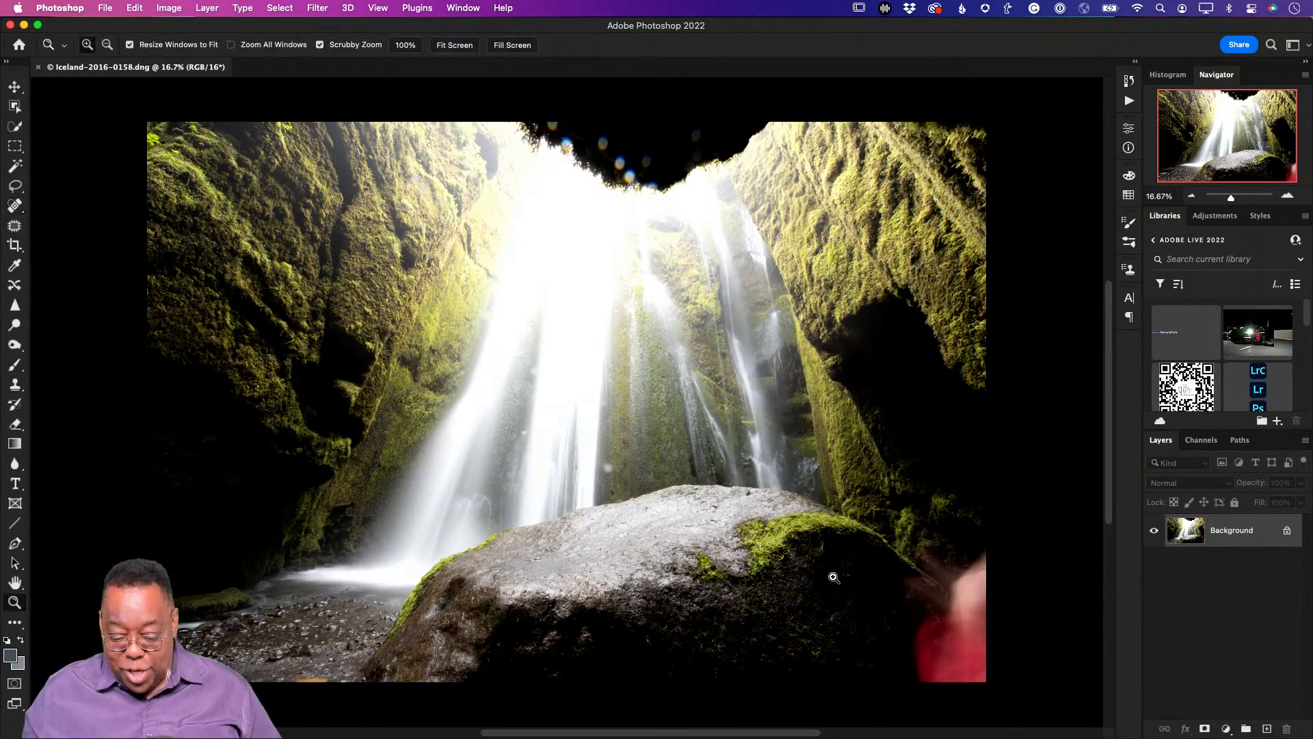
left_click(14, 229)
mouse_move(922, 536)
left_mouse_down()
mouse_move(897, 550)
mouse_move(891, 581)
mouse_move(895, 675)
mouse_move(921, 695)
mouse_move(982, 700)
mouse_move(1003, 673)
mouse_move(989, 558)
mouse_move(977, 519)
mouse_move(922, 535)
left_mouse_up()
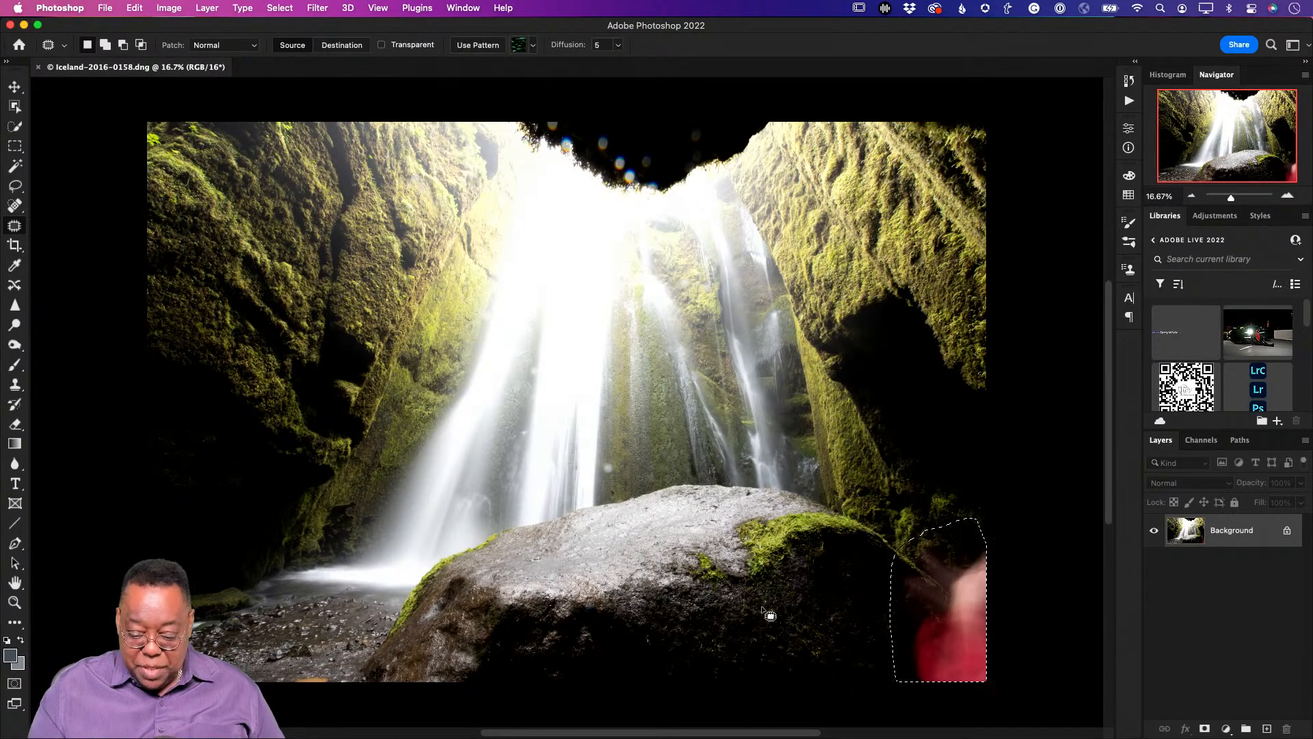
key("i")
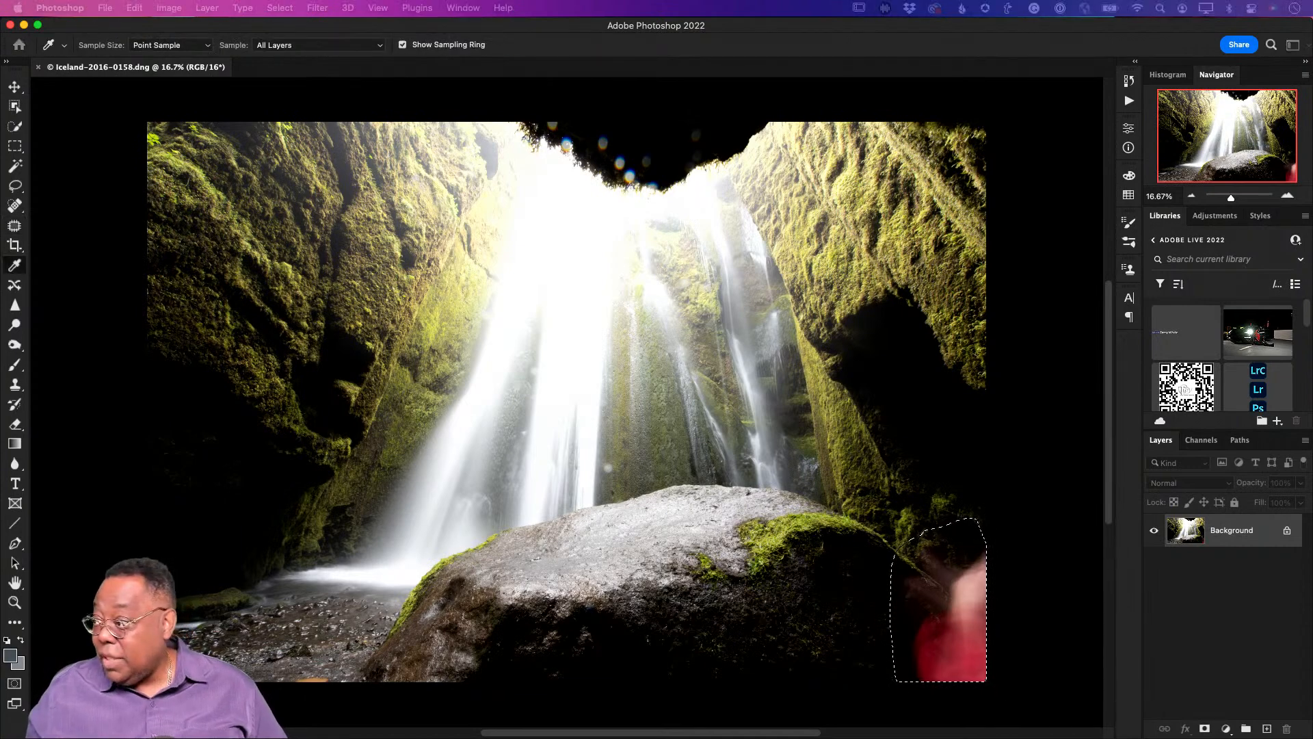
key("shift+BackSpace")
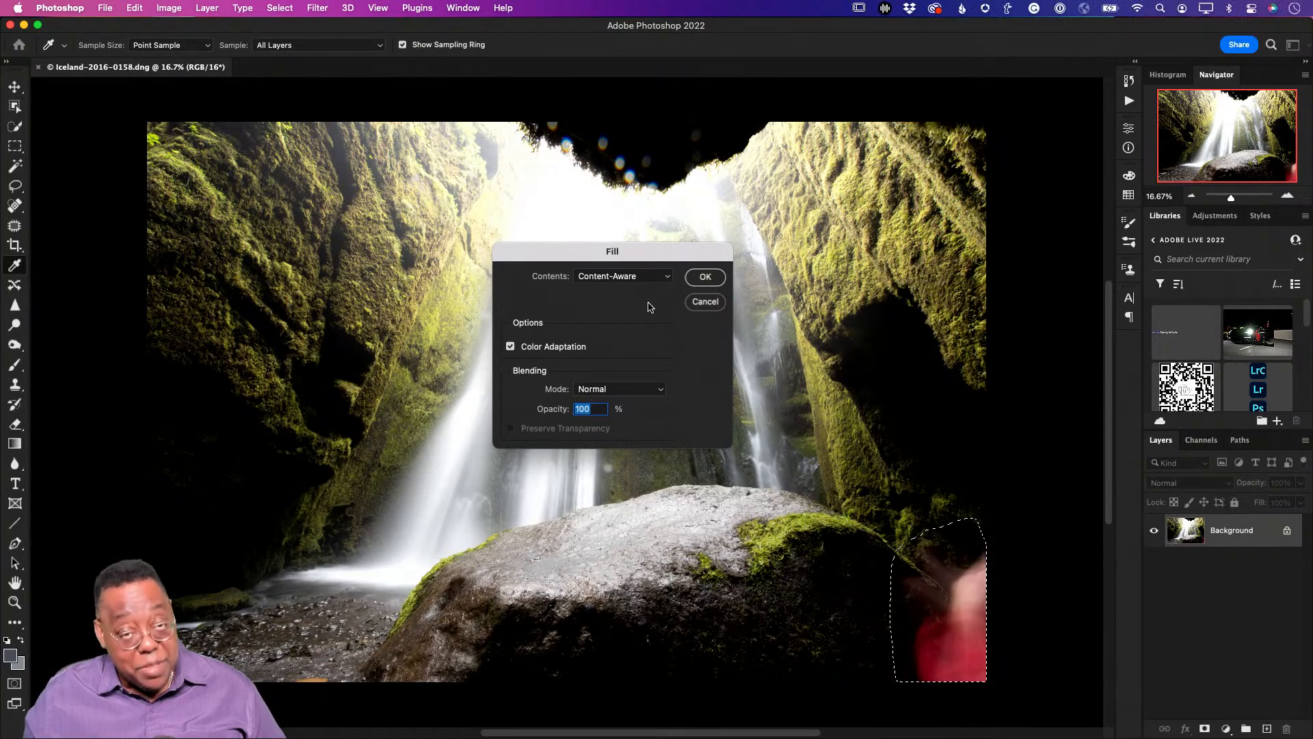
left_click(705, 278)
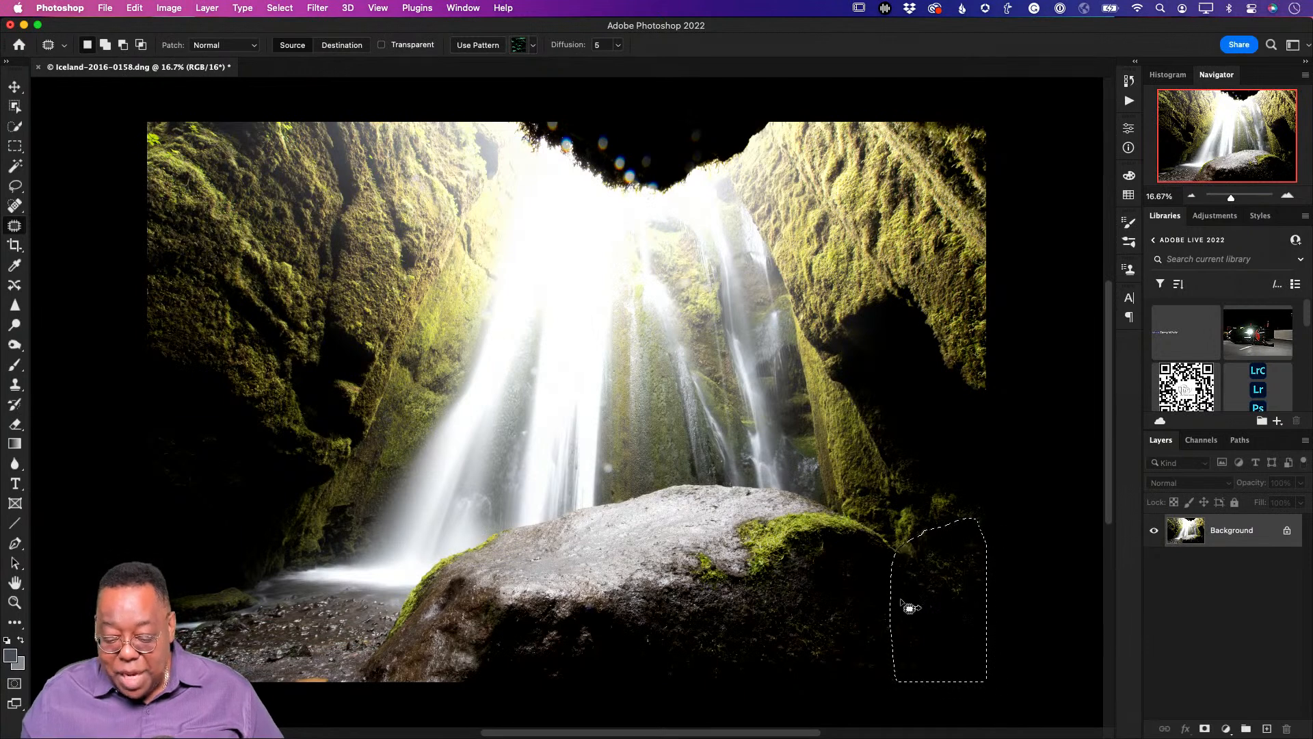
left_click(818, 558)
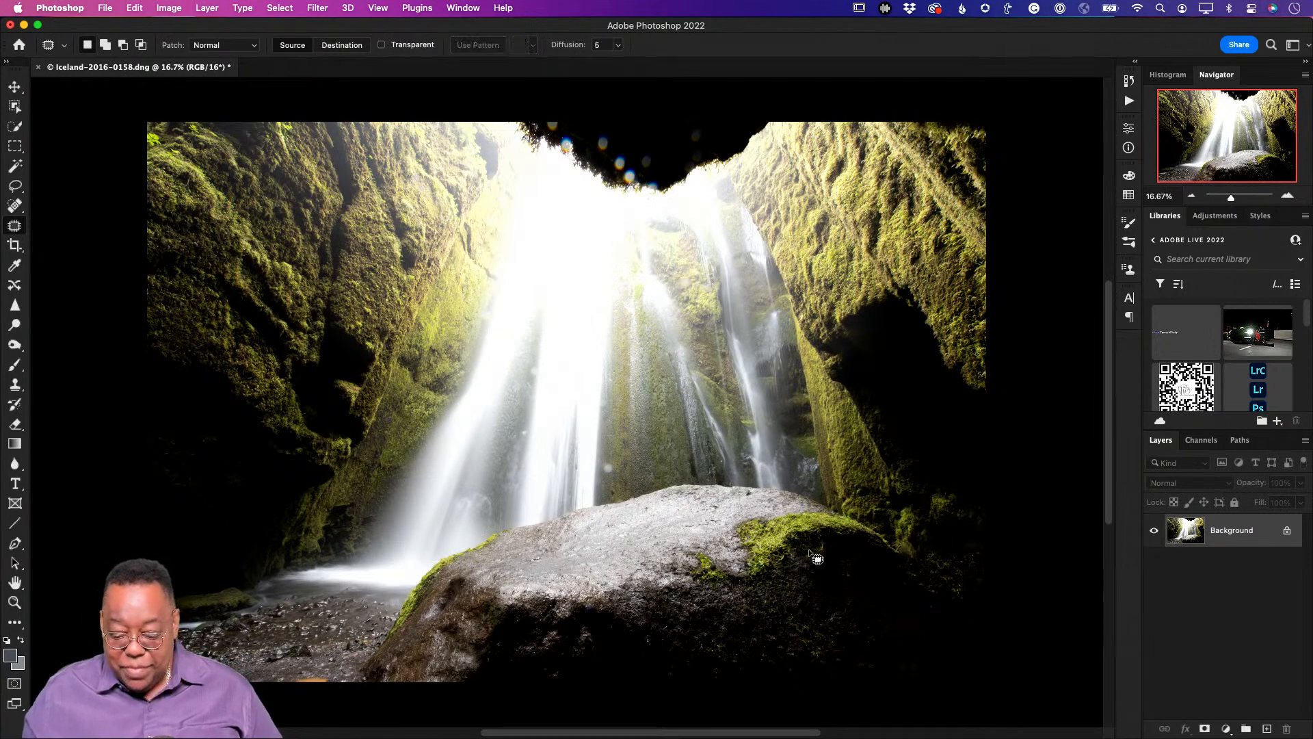
Patch the leftover light areas in the filled corner beside the boulder with darker texture from just below them
mouse_move(954, 565)
left_mouse_down()
mouse_move(937, 581)
mouse_move(963, 586)
mouse_move(949, 577)
mouse_move(941, 635)
left_mouse_up()
mouse_move(926, 575)
left_mouse_down()
mouse_move(901, 580)
mouse_move(936, 599)
mouse_move(937, 587)
left_mouse_up()
left_click_drag(921, 587, 924, 623)
left_click(965, 591)
mouse_move(977, 585)
left_mouse_down()
mouse_move(970, 557)
mouse_move(960, 631)
left_mouse_up()
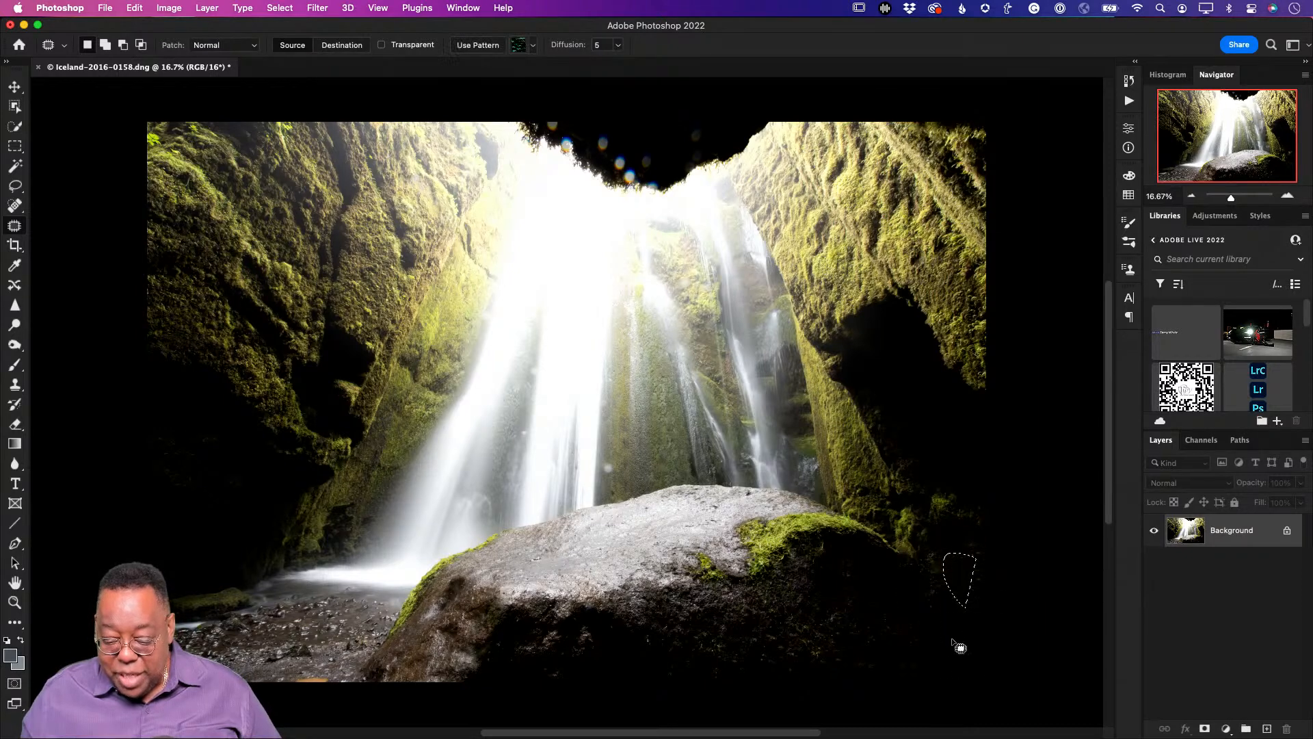
left_click(934, 633)
mouse_move(953, 559)
left_mouse_down()
mouse_move(924, 559)
mouse_move(943, 610)
left_mouse_up()
left_click(951, 637)
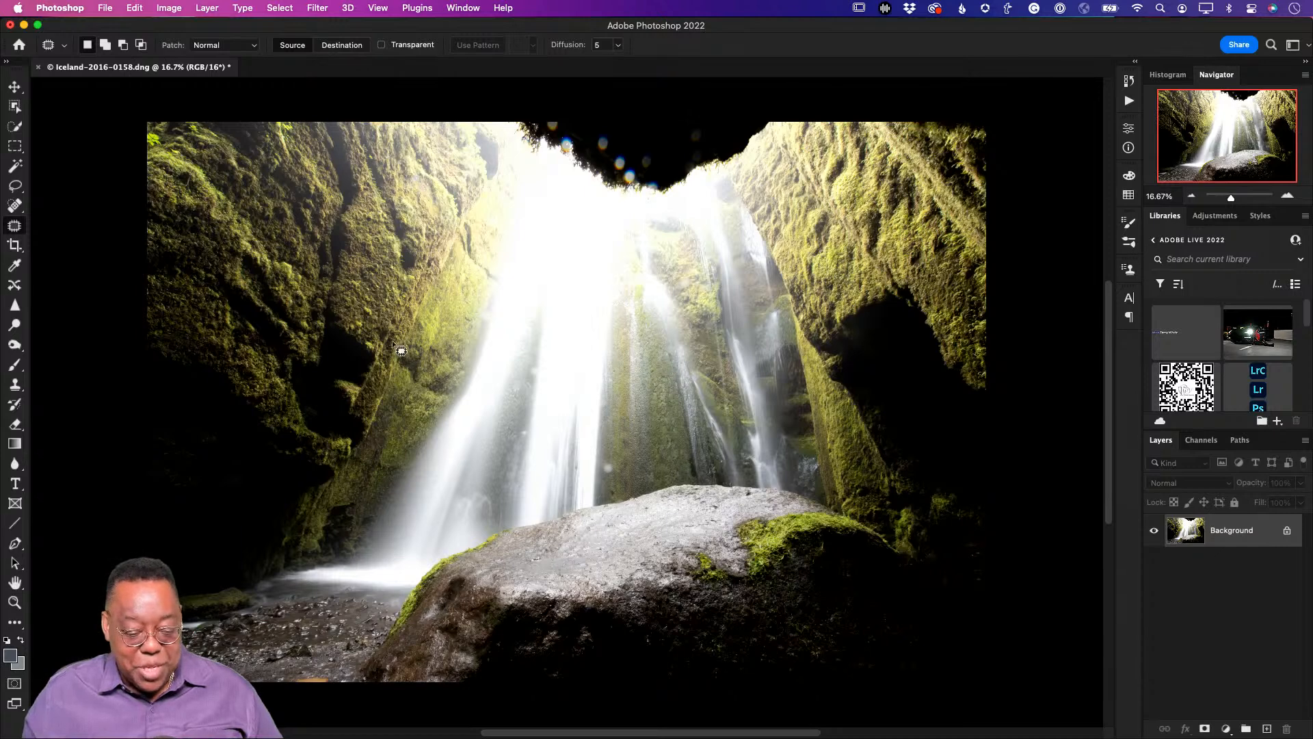
Enlarge the Spot Healing Brush to 175 and heal the lens flare spots across the dark overhang and along its edge
left_click(14, 205)
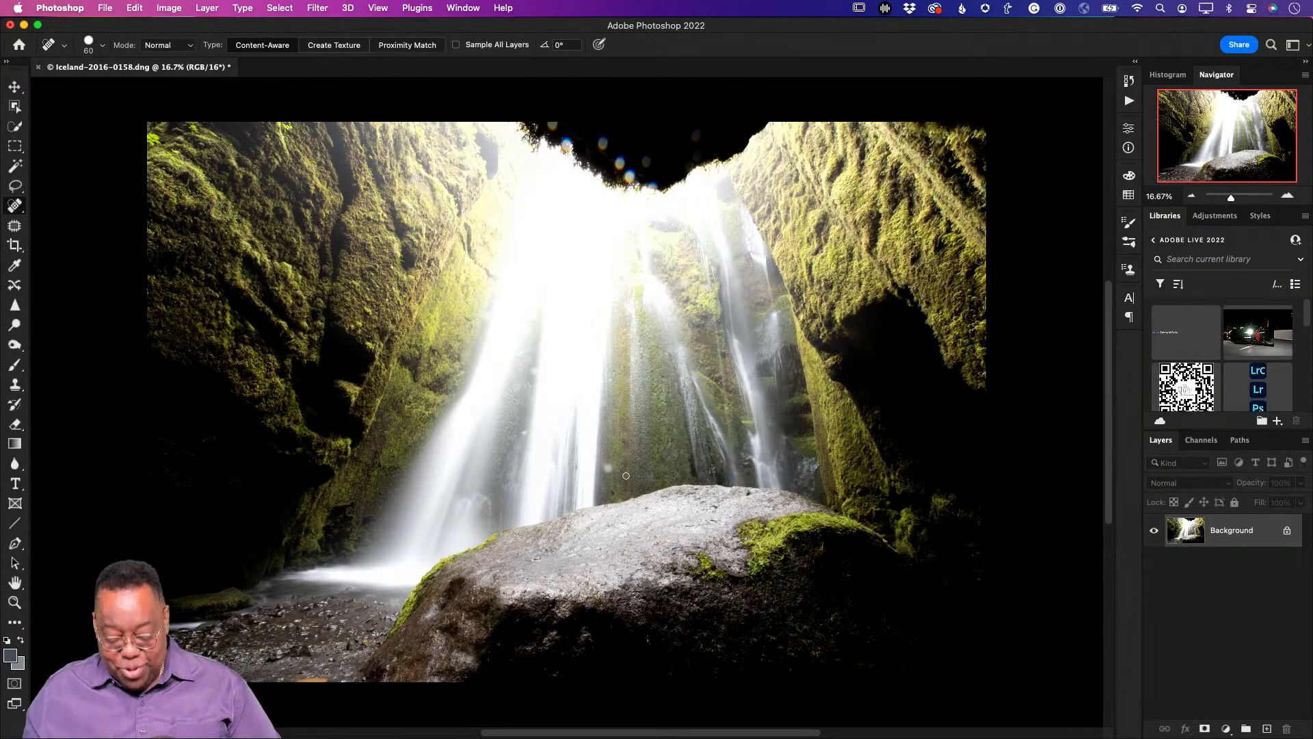
key("bracketright")
key("bracketright")
key("bracketright")
key("bracketright")
key("bracketright")
key("bracketright")
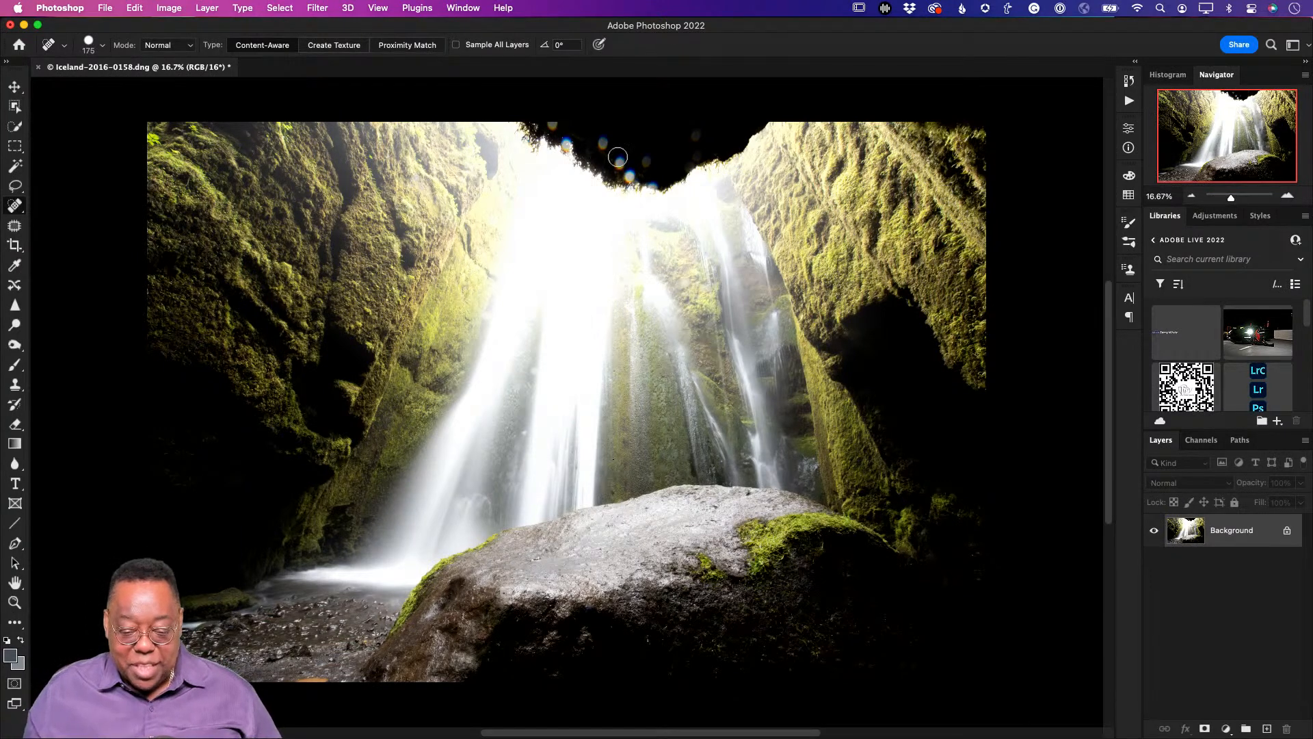
left_click_drag(619, 162, 601, 141)
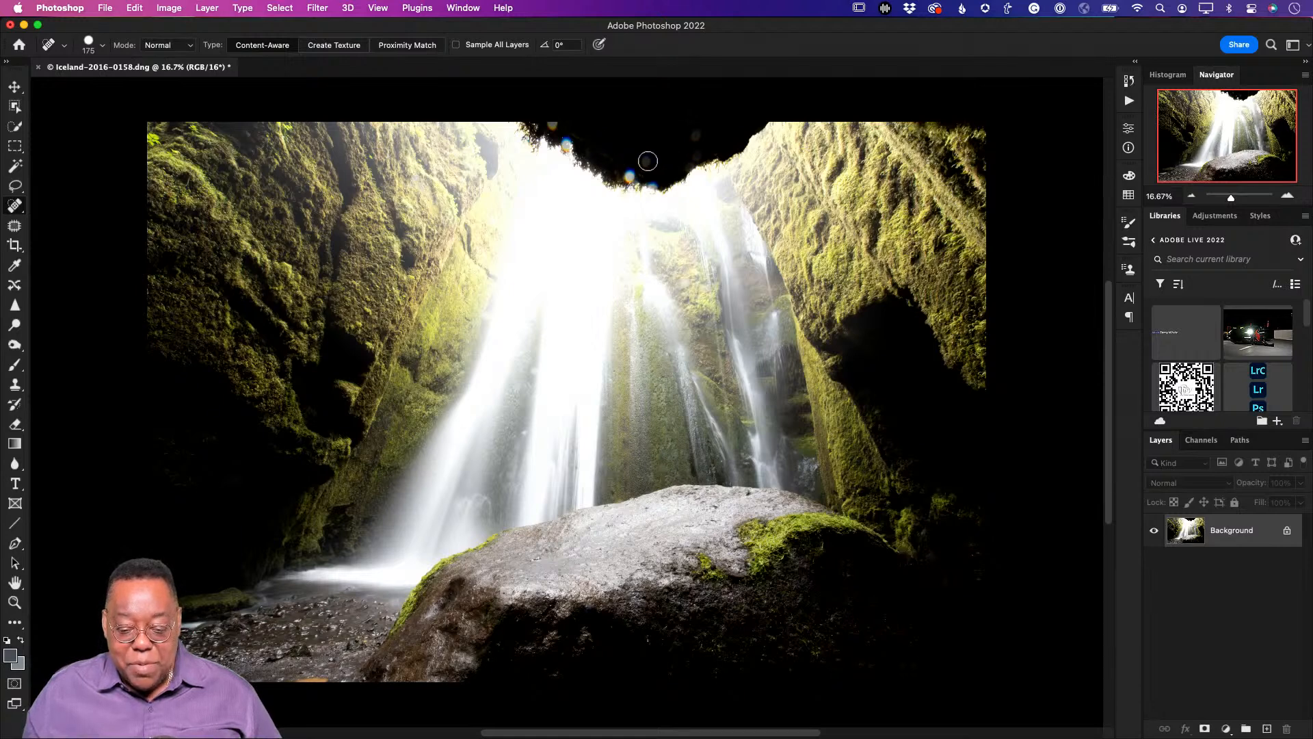
left_click(628, 176)
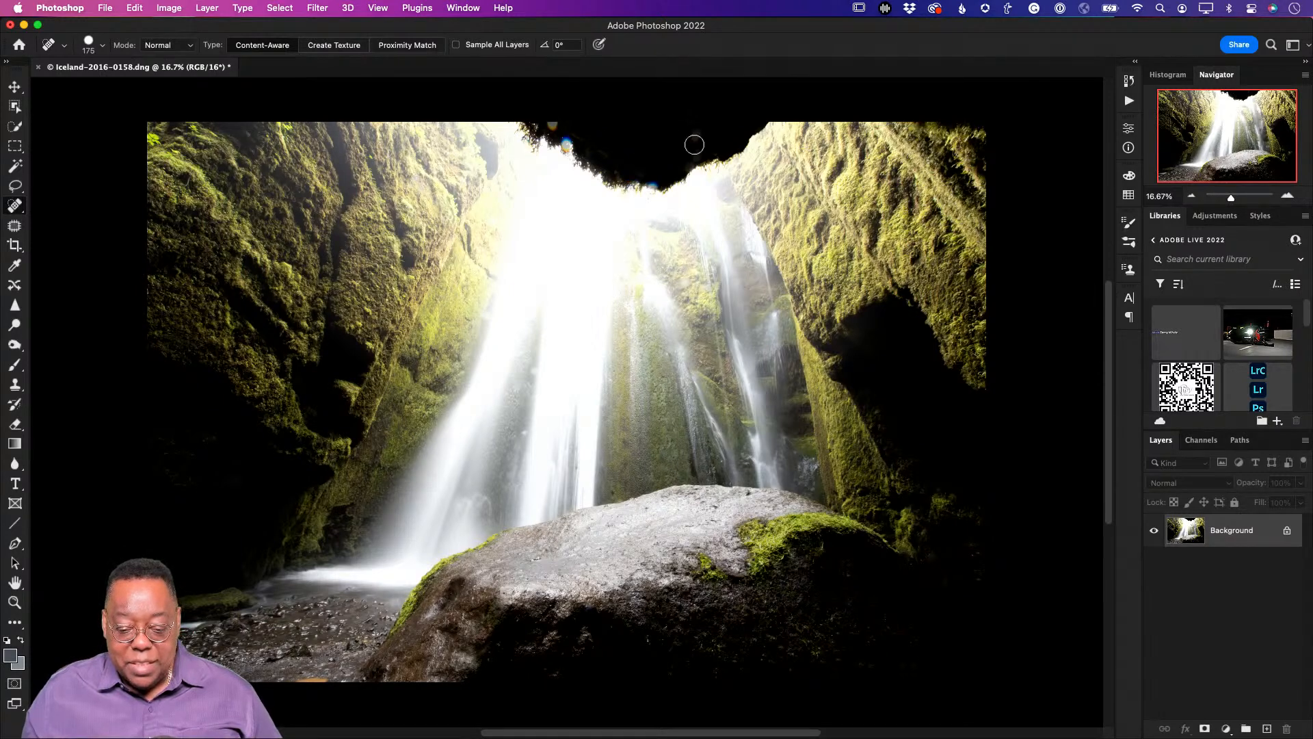
left_click(652, 182)
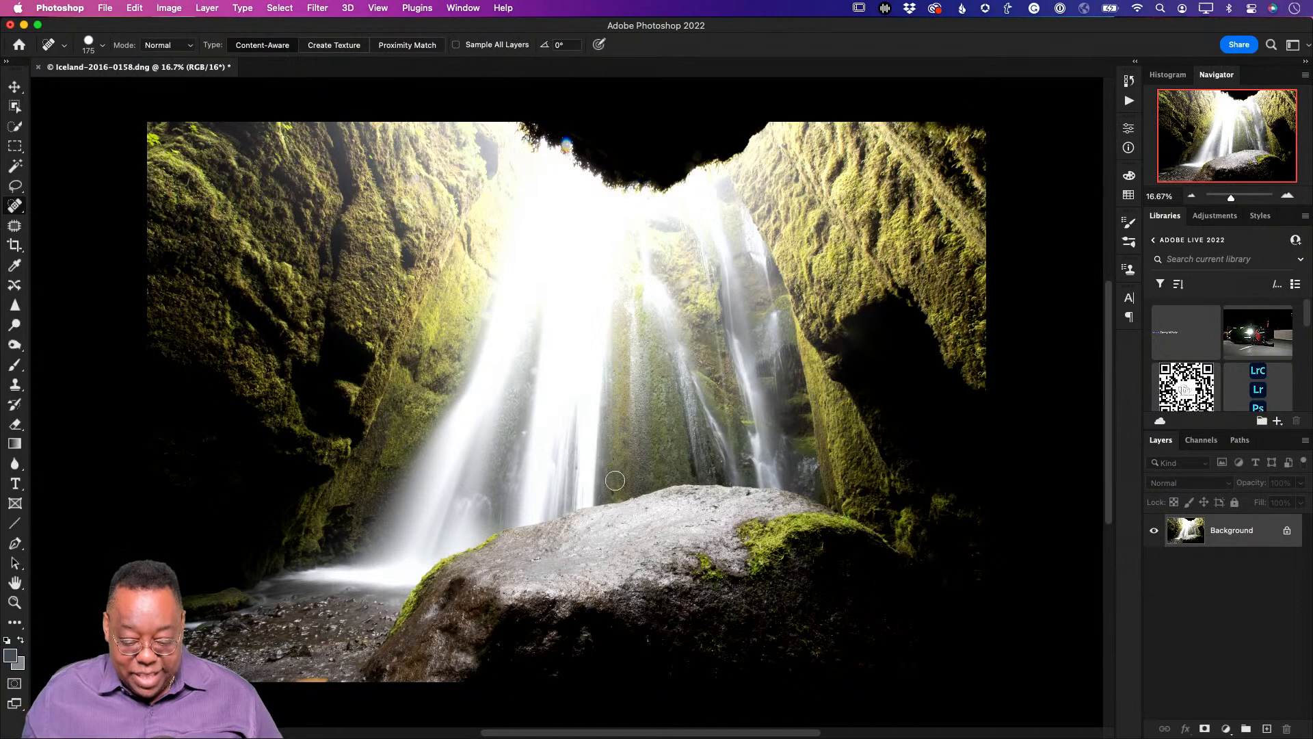
Heal the water spots on the main waterfall and the blue flare spot at the overhang's edge
left_click_drag(533, 371, 538, 384)
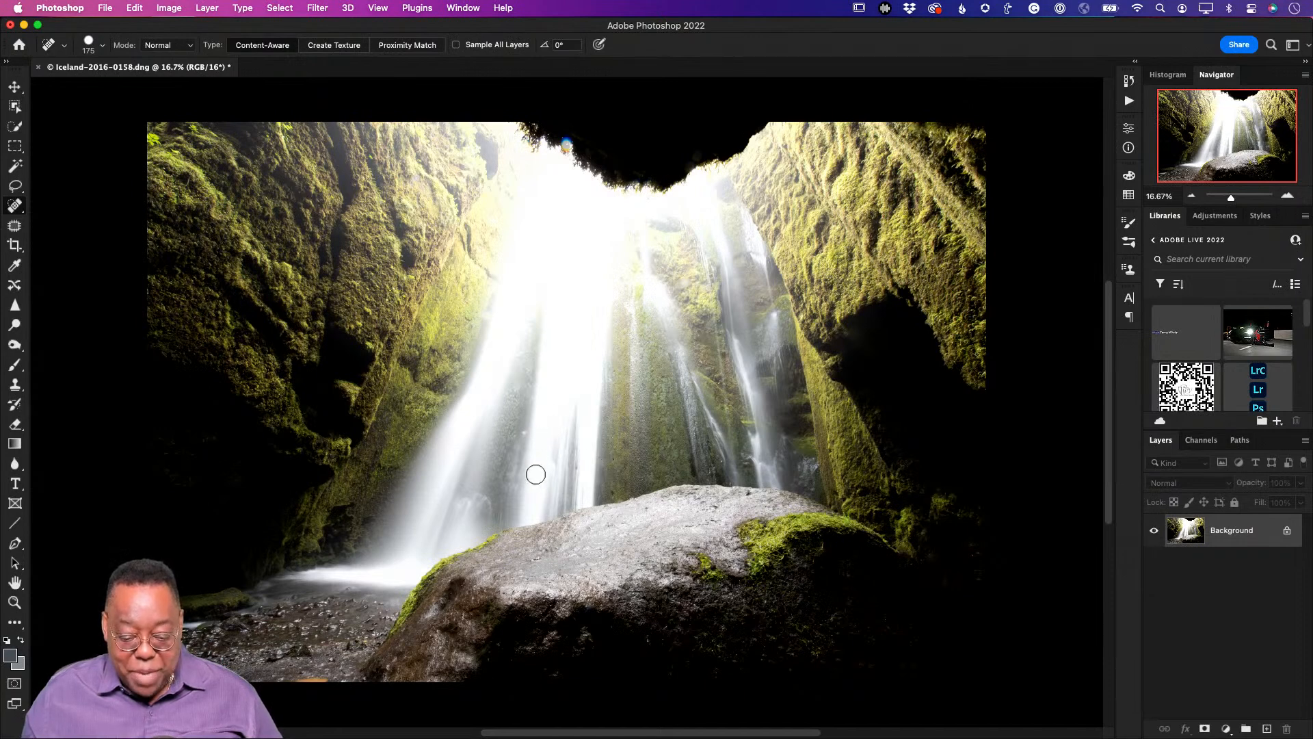
left_click(524, 442)
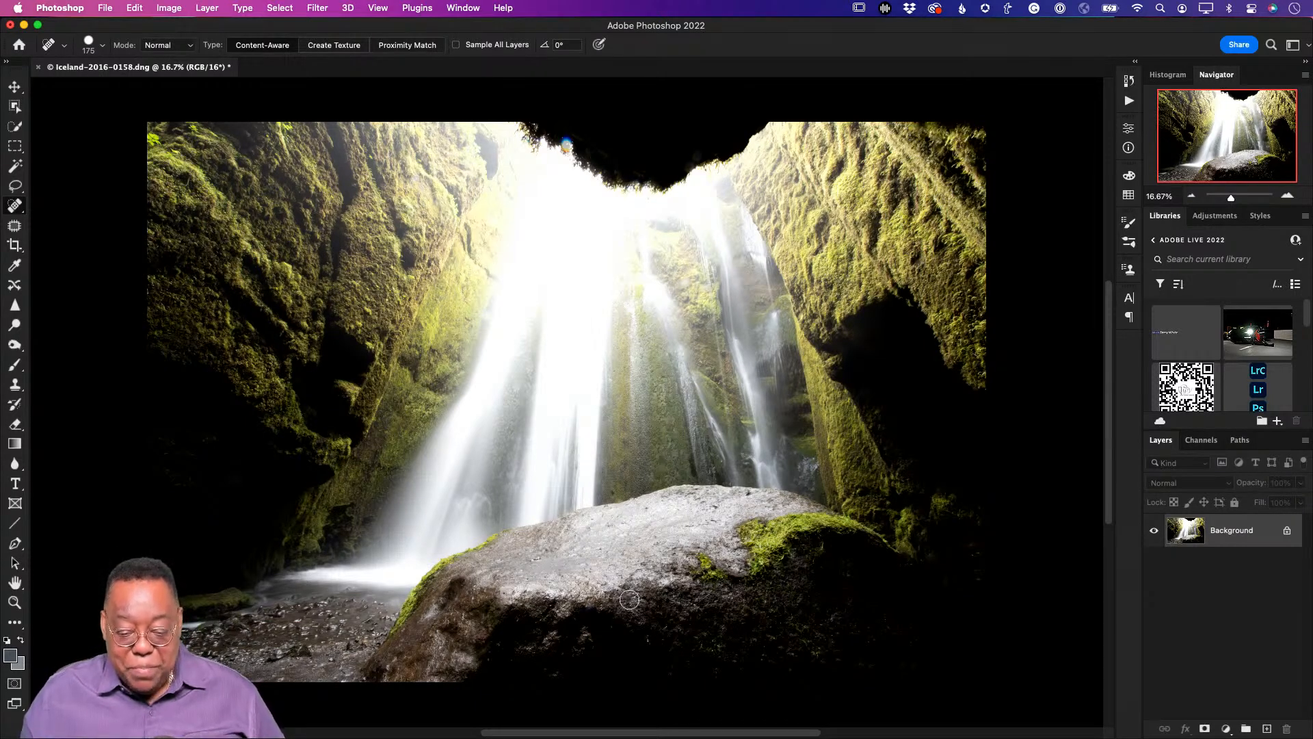
left_click(565, 143)
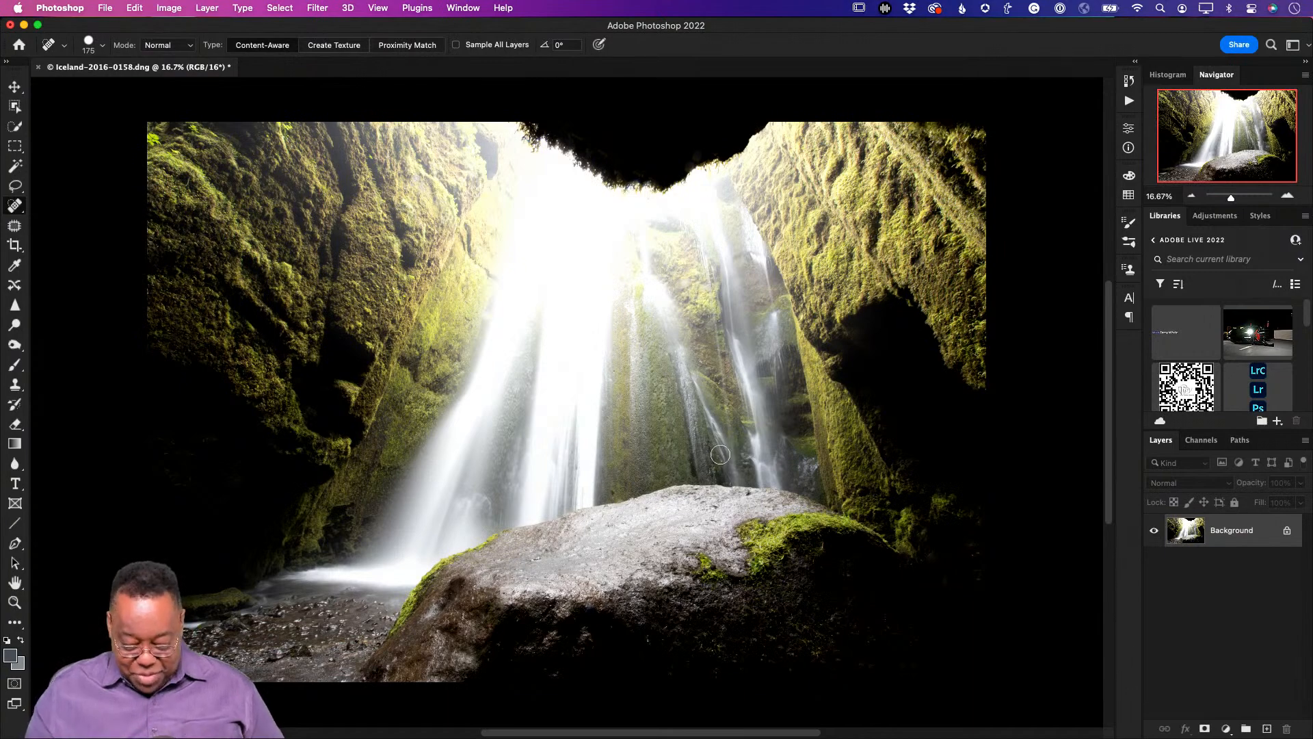
Heal the smudge where the waterfall meets the mossy rock wall, reducing the Spot Healing Brush to 90 for the final touch
scroll(720, 458, "up", 3)
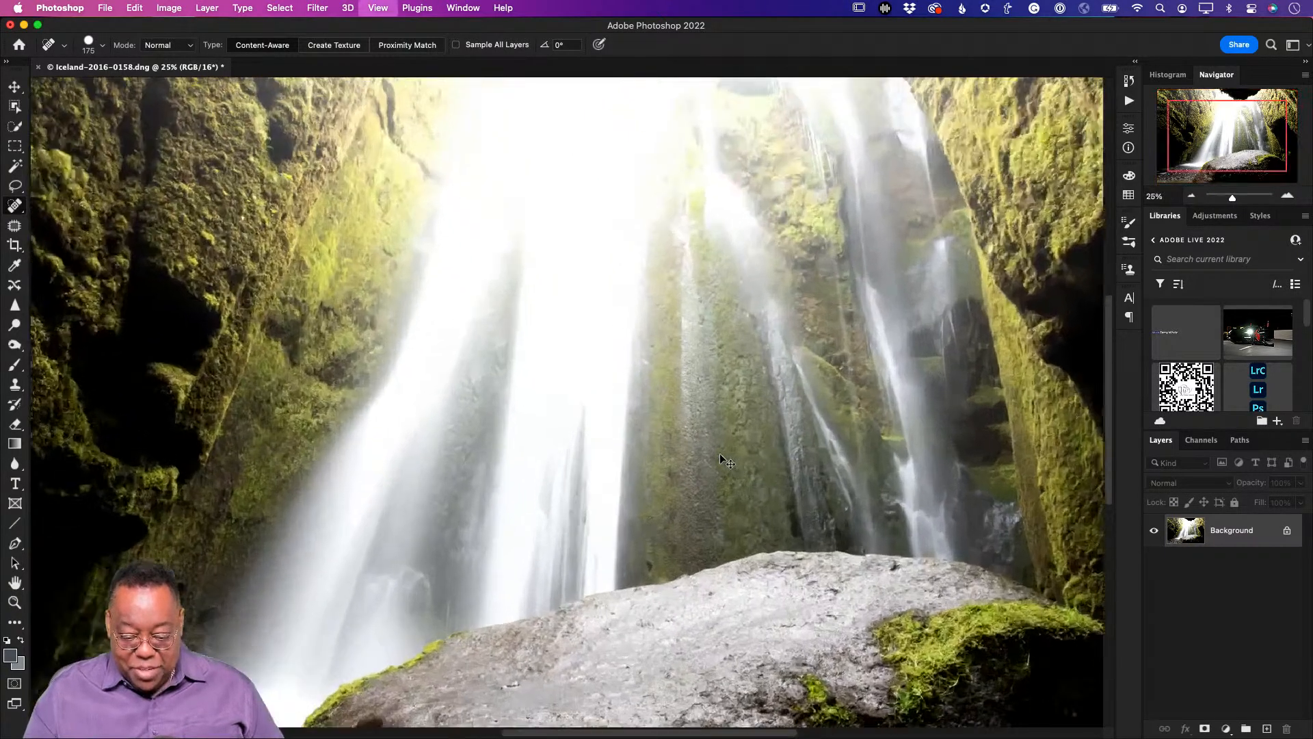
scroll(537, 244, "down", 2)
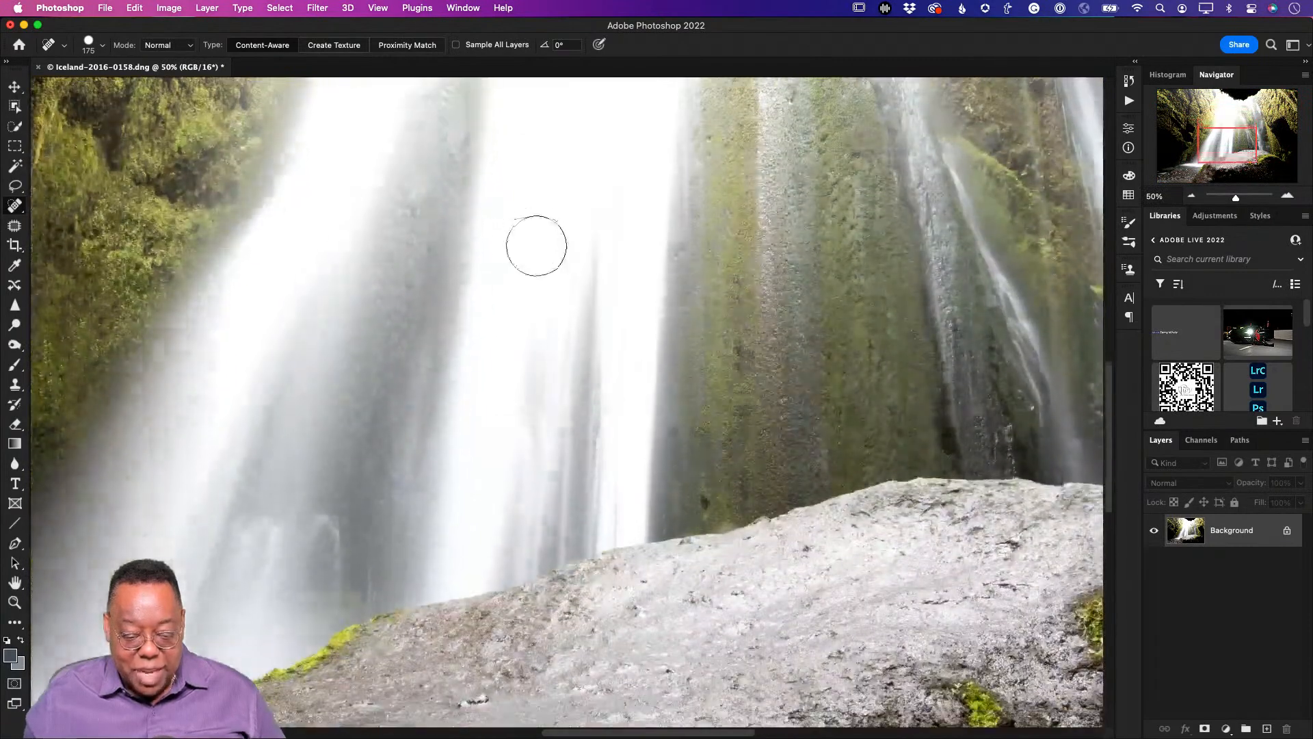
scroll(516, 255, "up", 5)
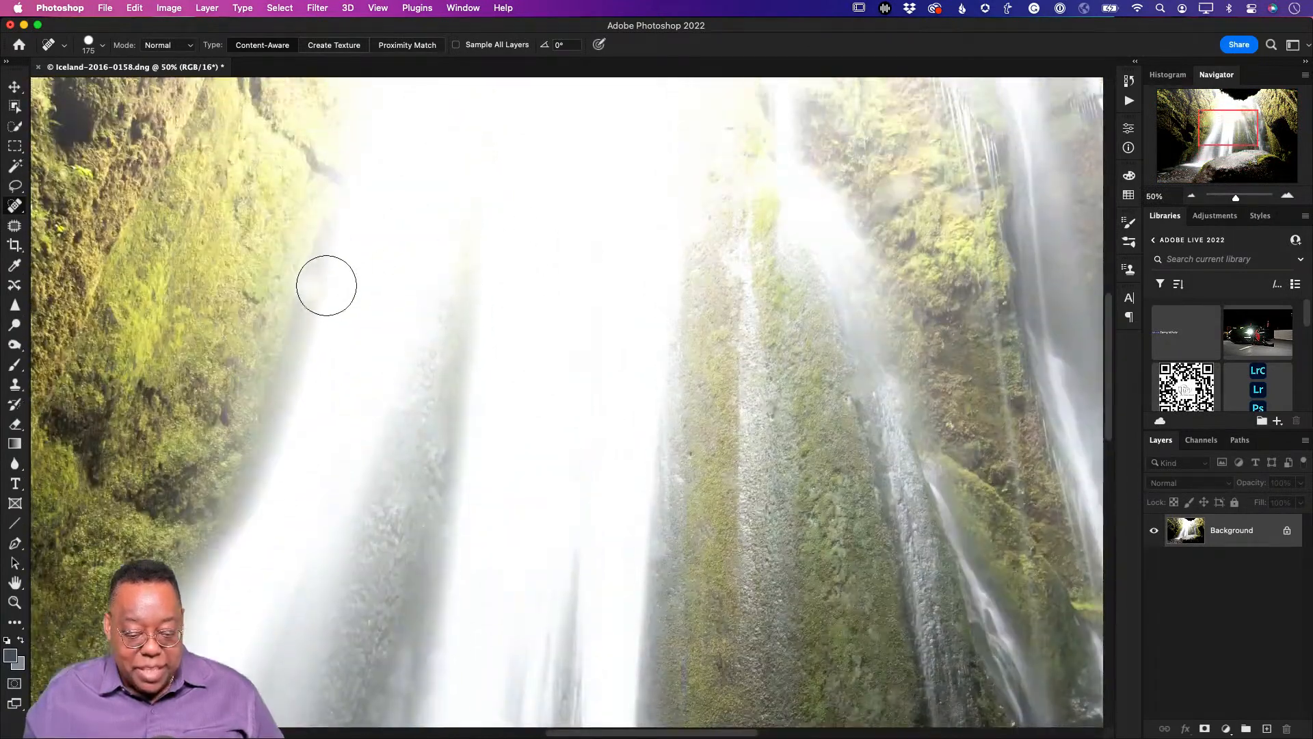
left_click(322, 293)
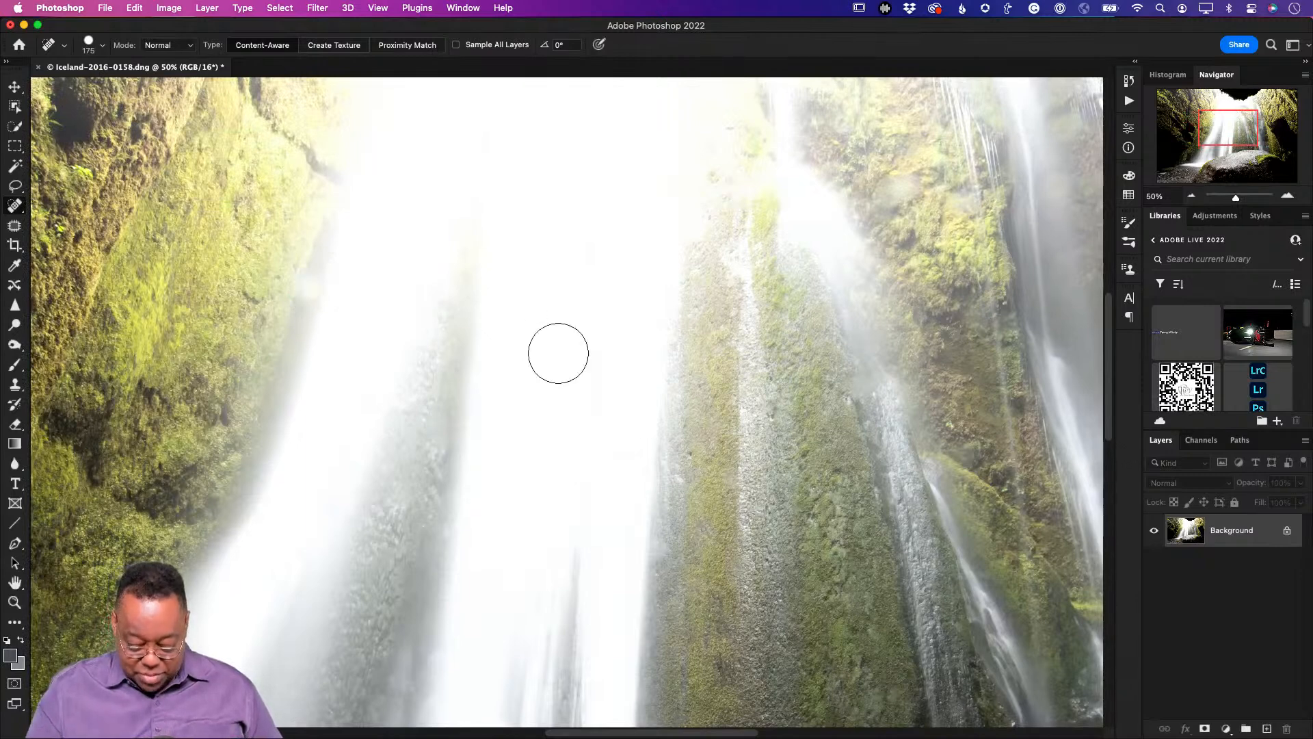
key("bracketleft")
key("bracketleft")
key("bracketleft")
key("bracketleft")
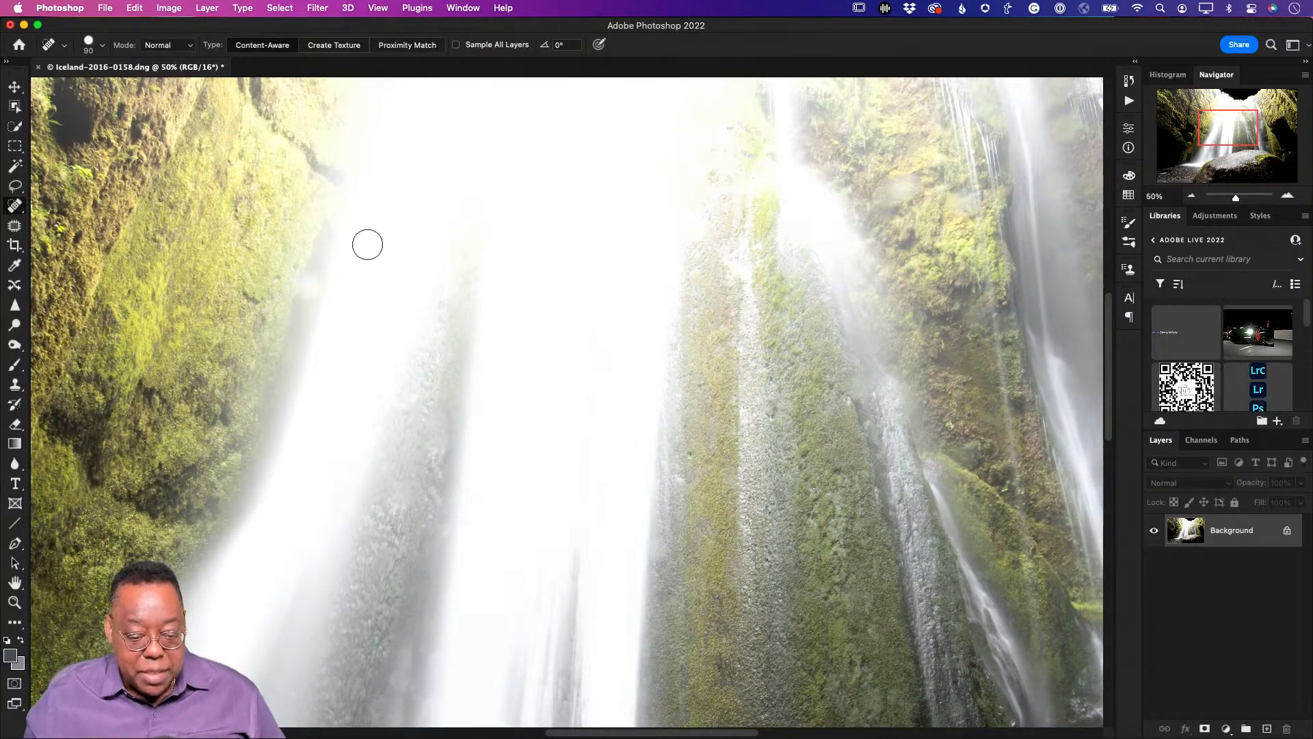
left_click(310, 287)
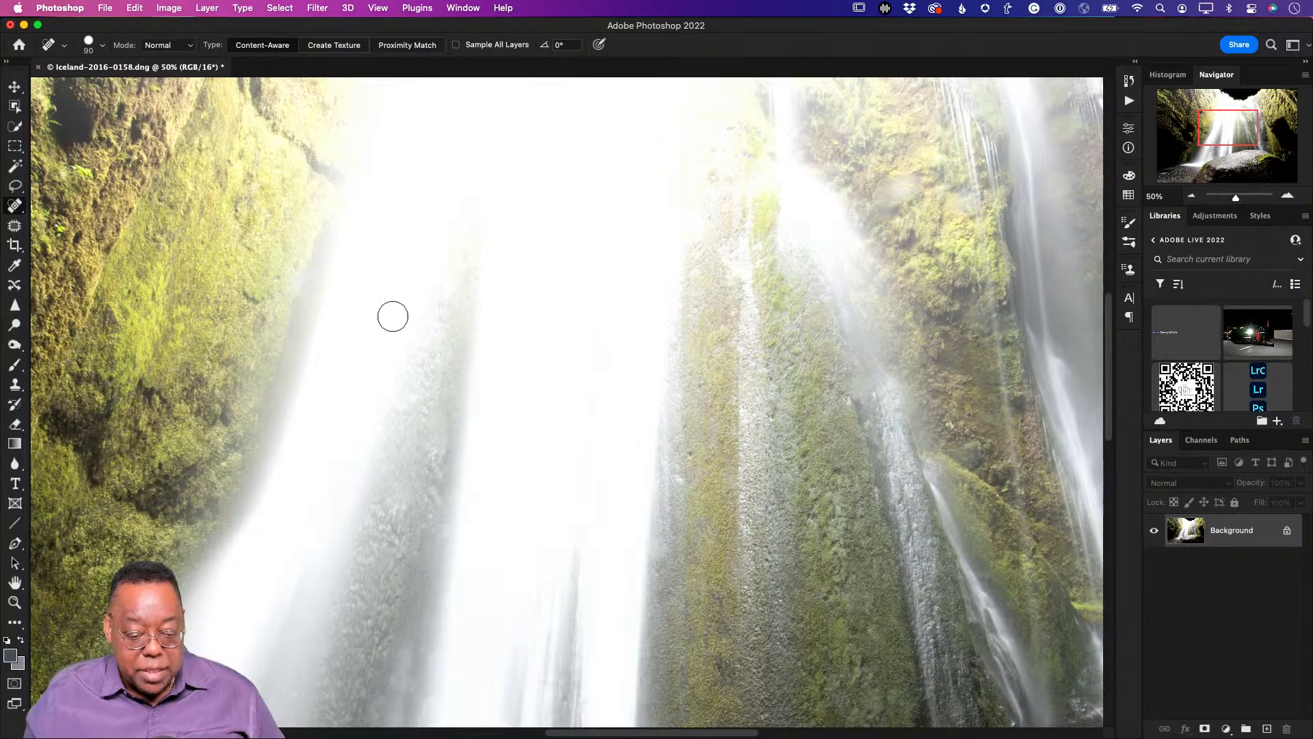
Examine the overhang, rock walls, waterfall and boulder at 50% zoom for leftover spots, and return to the full image
scroll(588, 292, "up", 5)
scroll(588, 292, "up", 6)
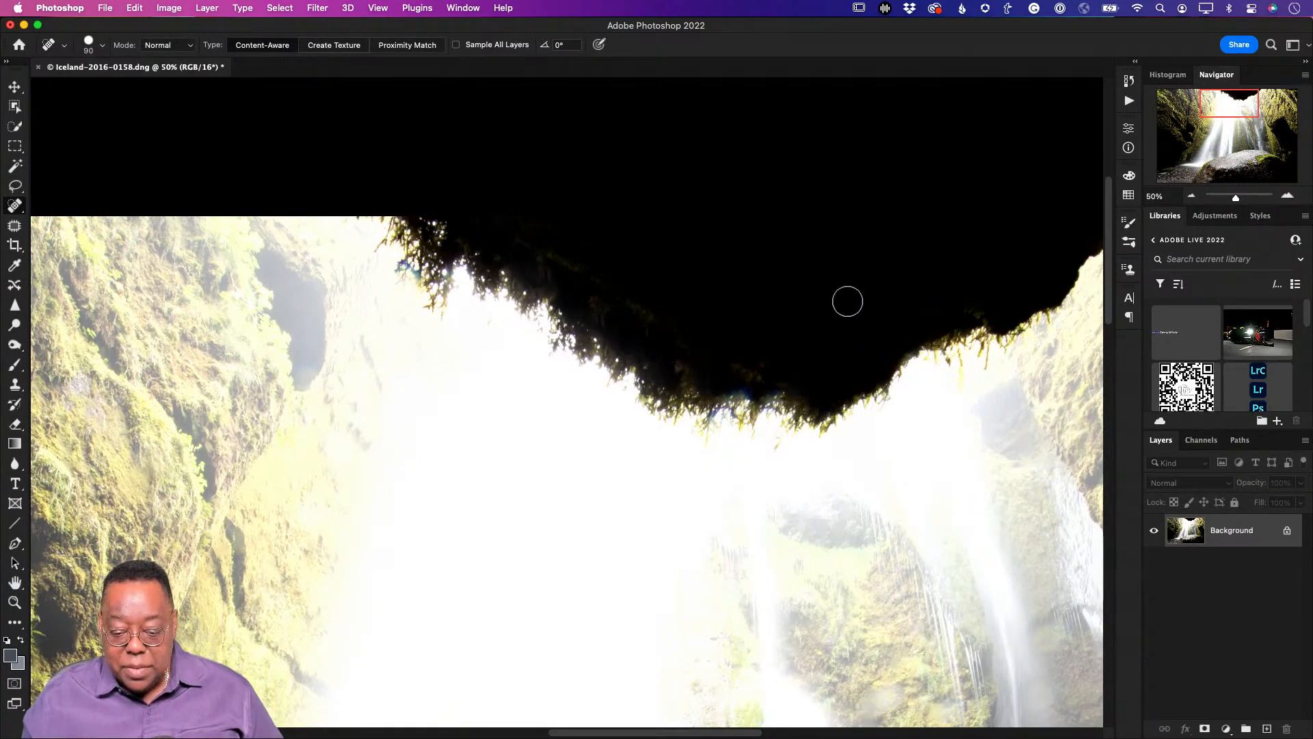
scroll(824, 293, "left", 10)
scroll(806, 288, "right", 10)
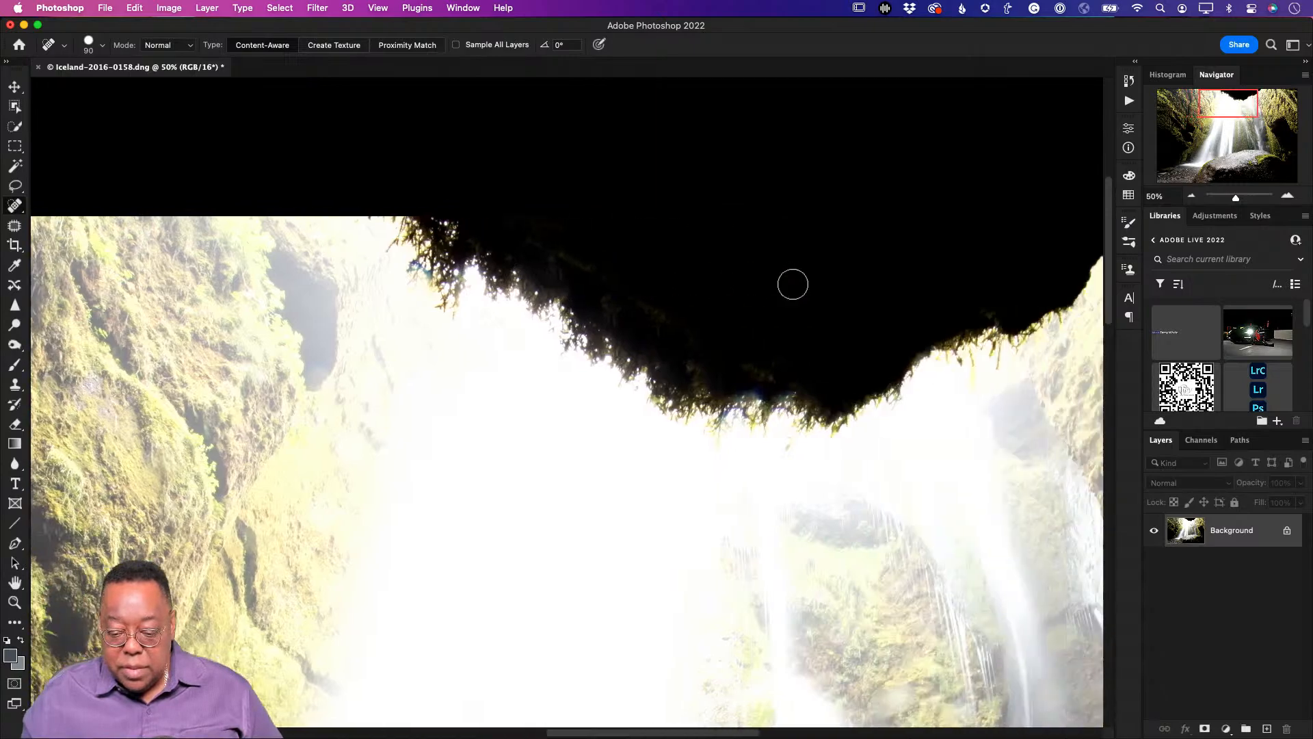
scroll(793, 286, "down", 10)
scroll(790, 285, "down", 2)
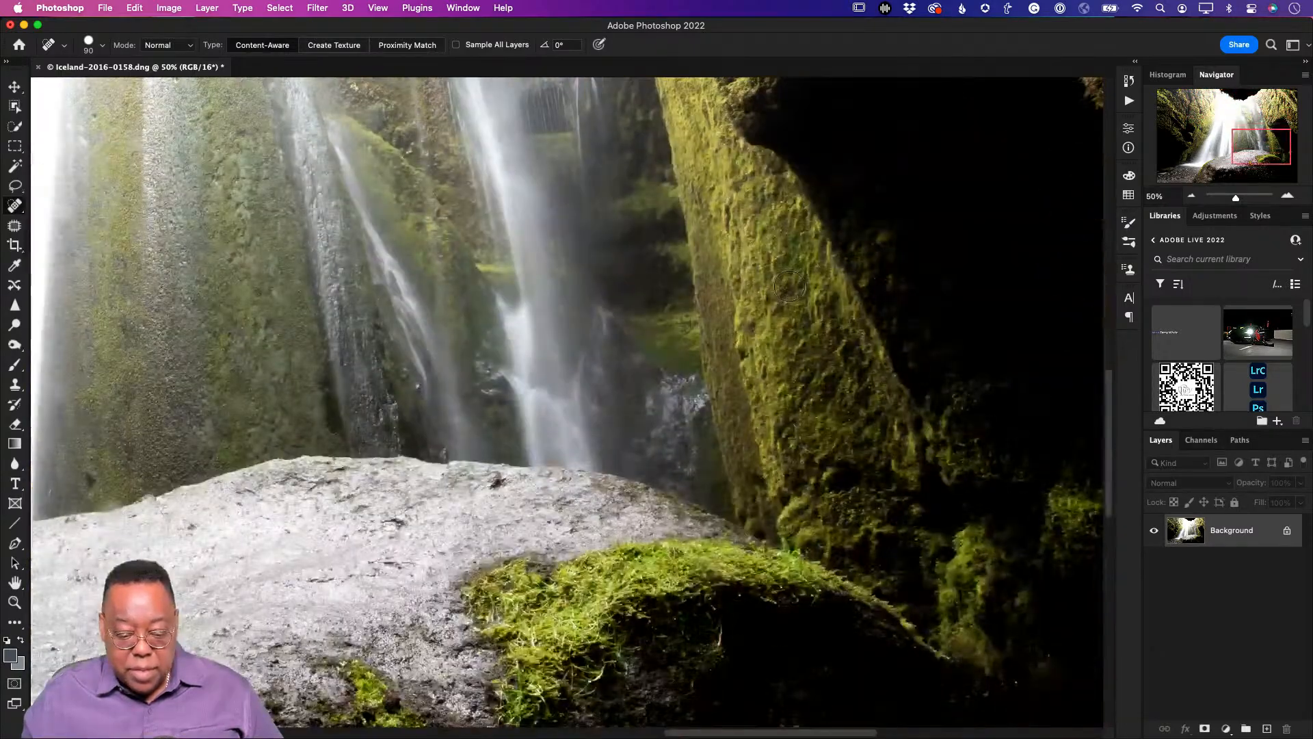
scroll(840, 290, "left", 15)
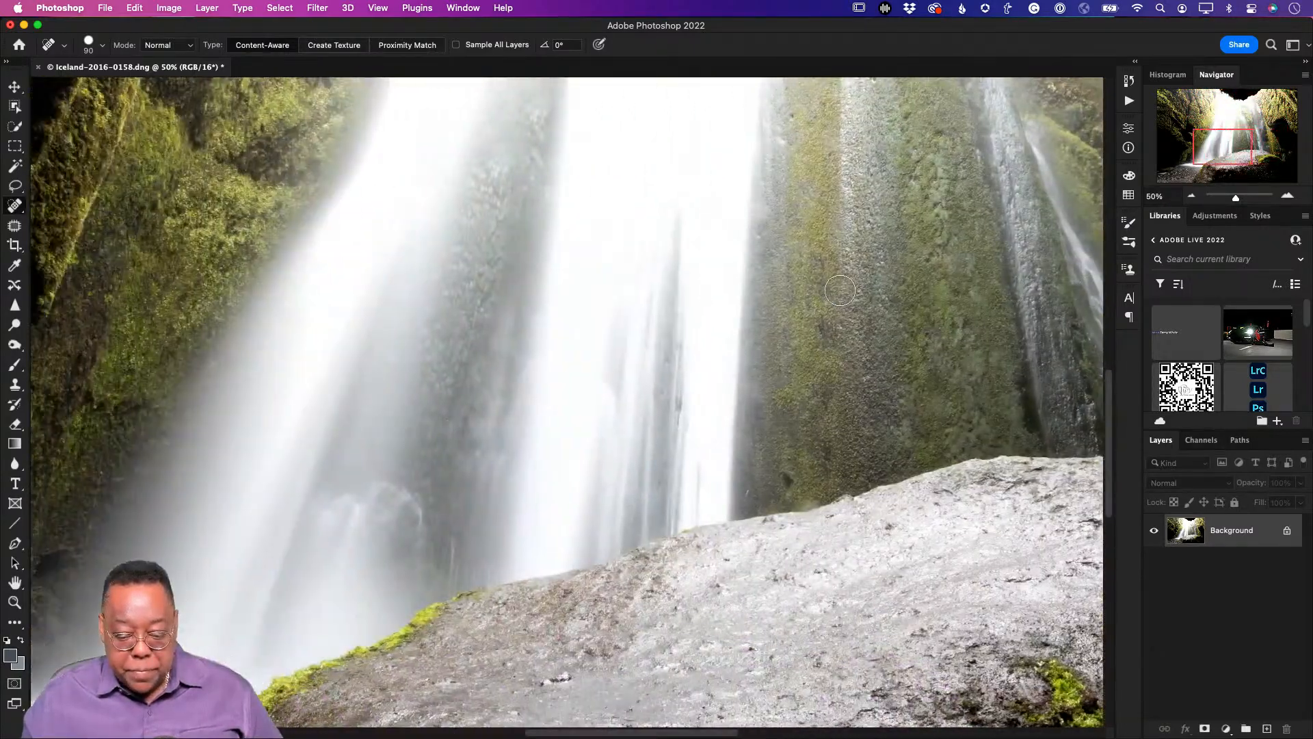
scroll(840, 290, "down", 10)
scroll(840, 290, "up", 3)
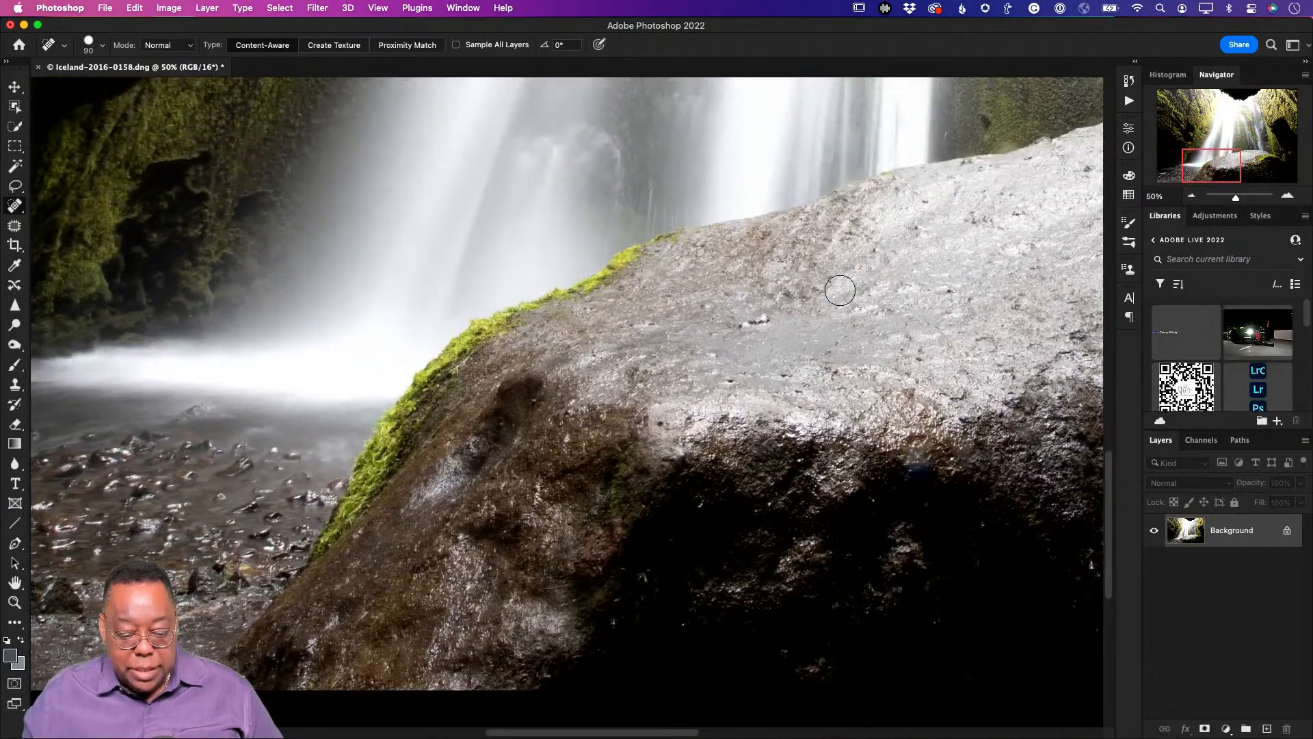
scroll(840, 290, "up", 10)
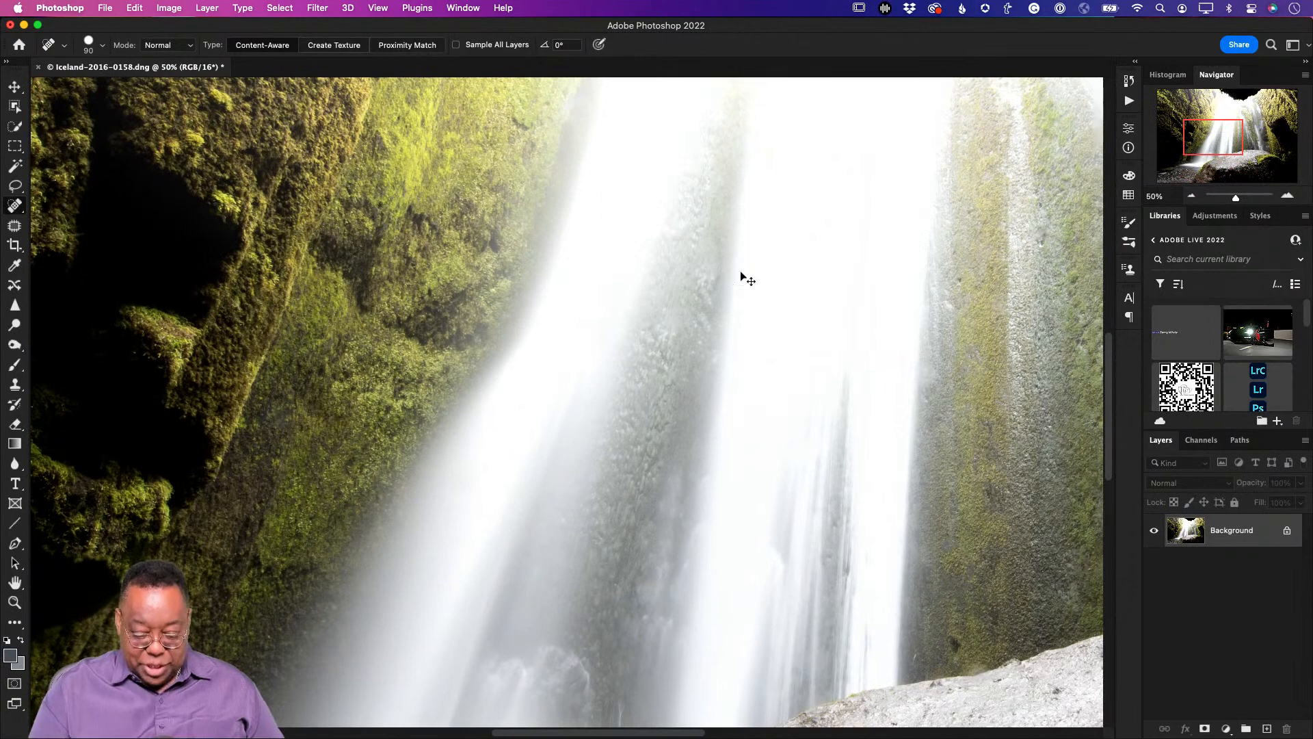
key("super+0")
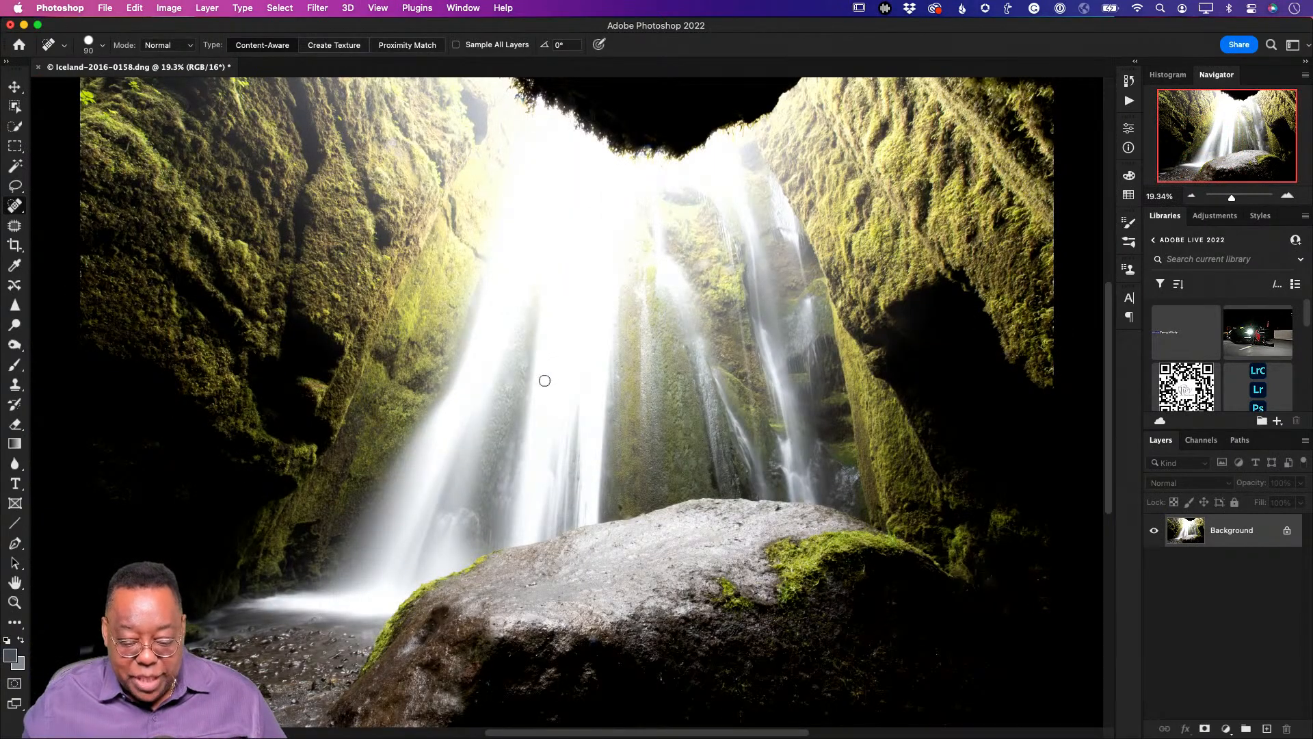
Touch up the waterfall's edge and the upper falls with the Spot Healing Brush, and save the retouched photo
mouse_move(509, 396)
left_mouse_down()
mouse_move(525, 356)
mouse_move(511, 385)
mouse_move(495, 380)
left_mouse_up()
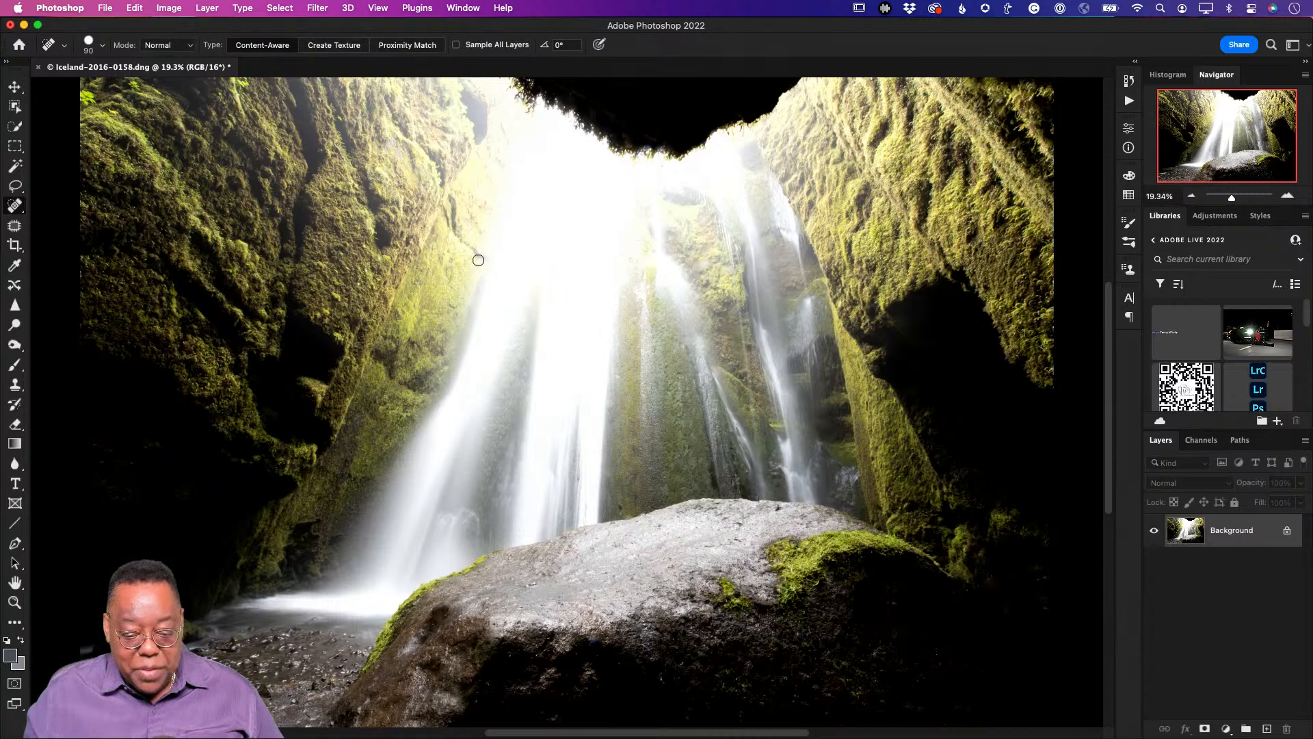
left_click_drag(785, 232, 768, 232)
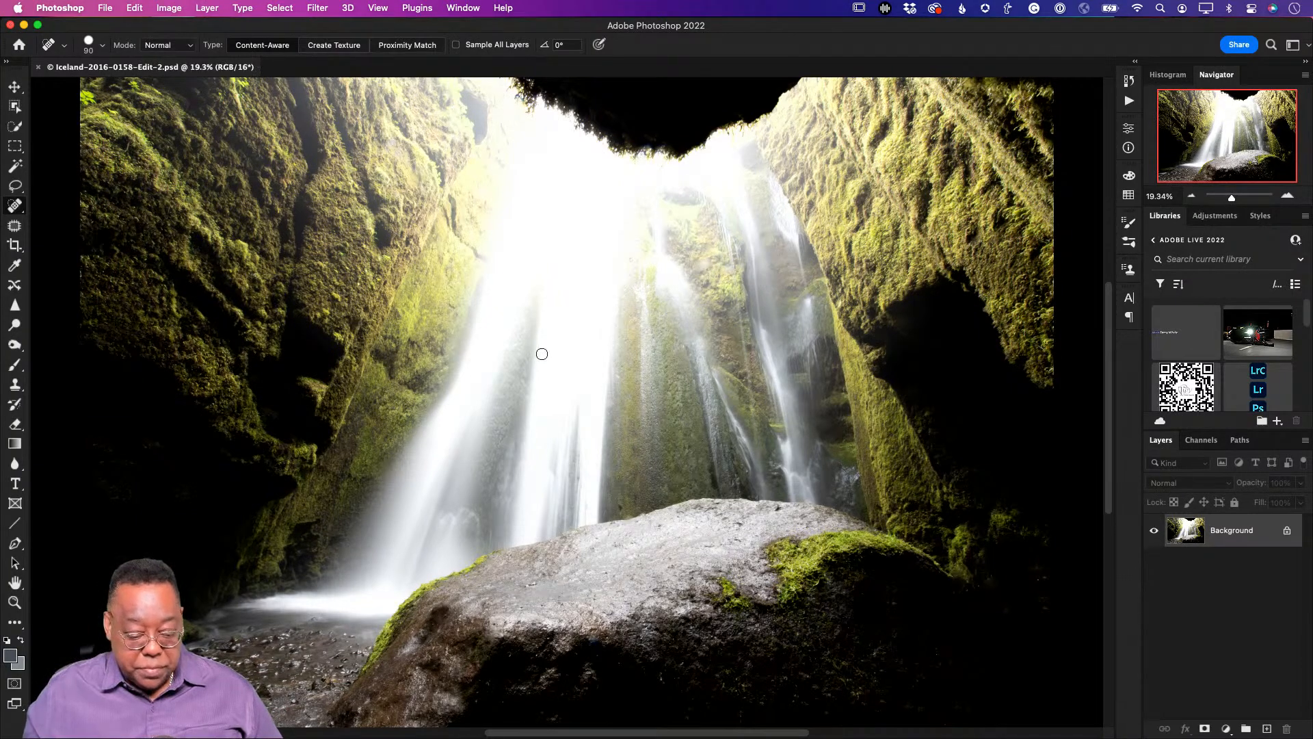
Close the retouched waterfall photo and switch to Lightroom Classic
key("super+w")
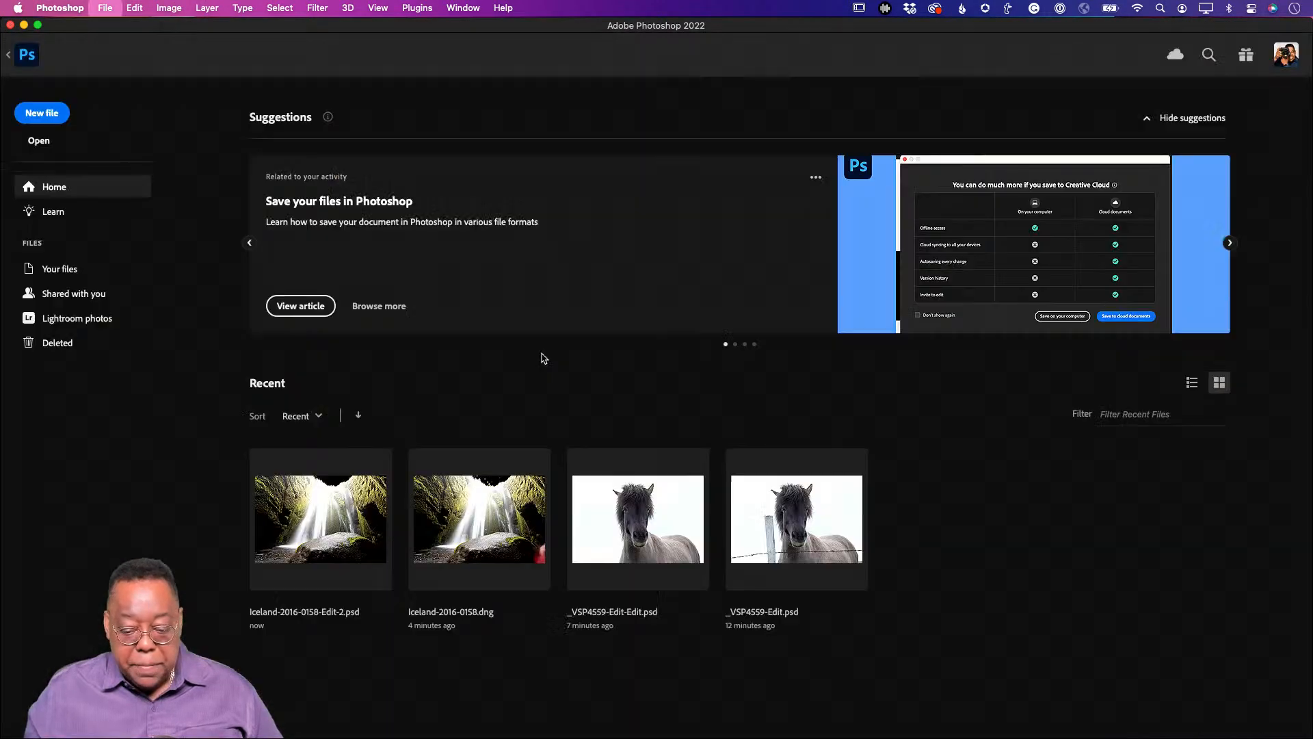
key("super+Tab")
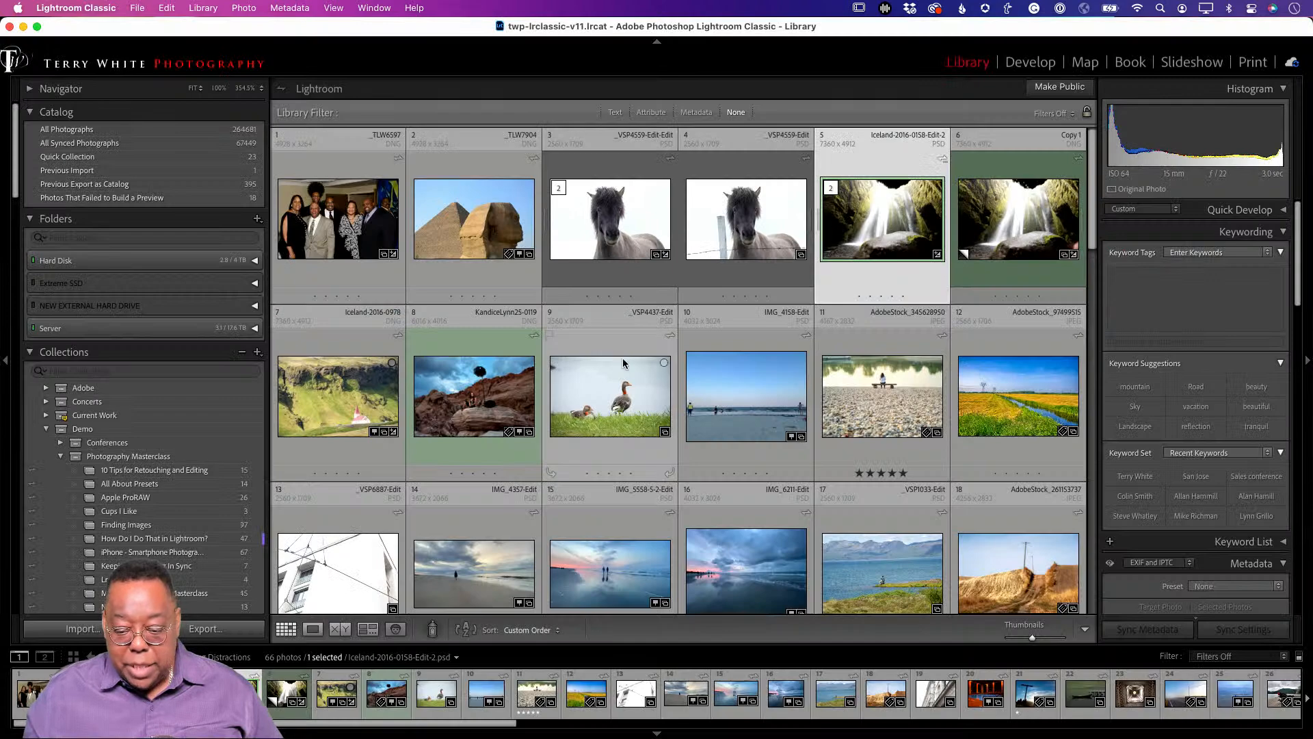
Compare the original waterfall photo with the retouched version at full screen, and return to the photo grid
left_click(988, 243)
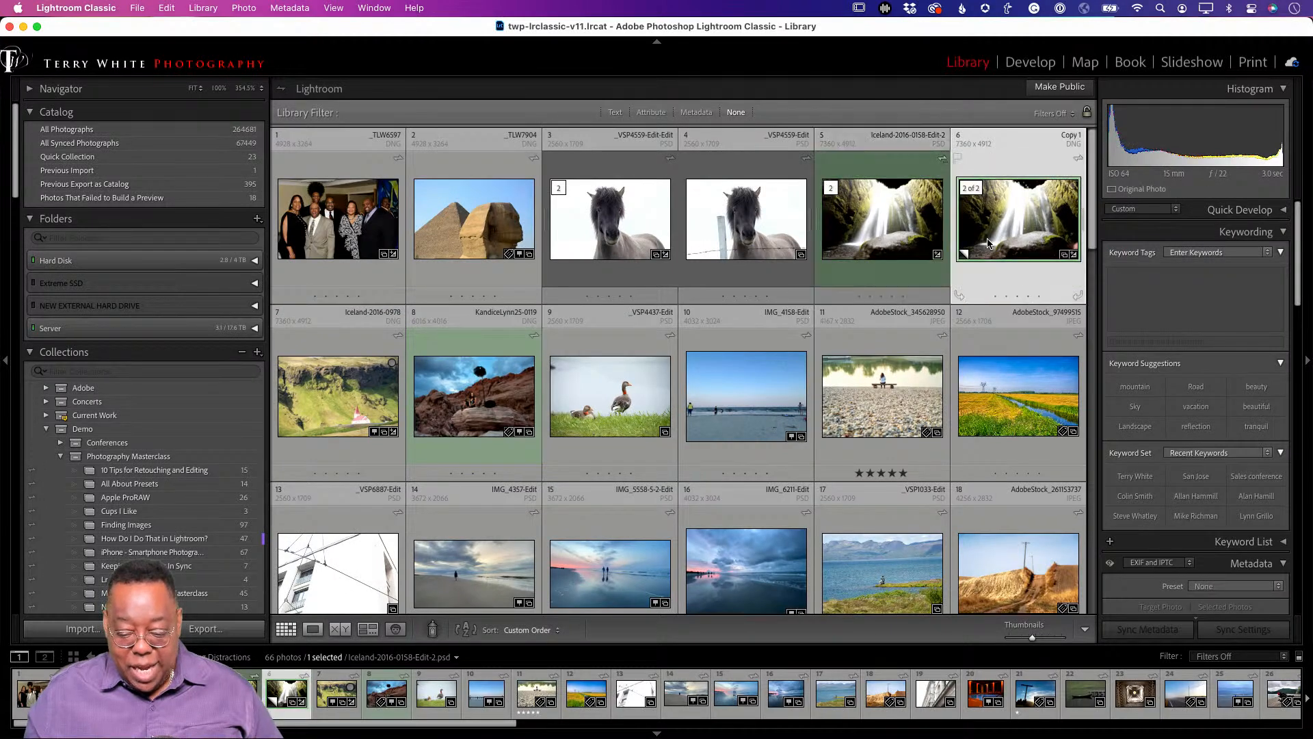
key("f")
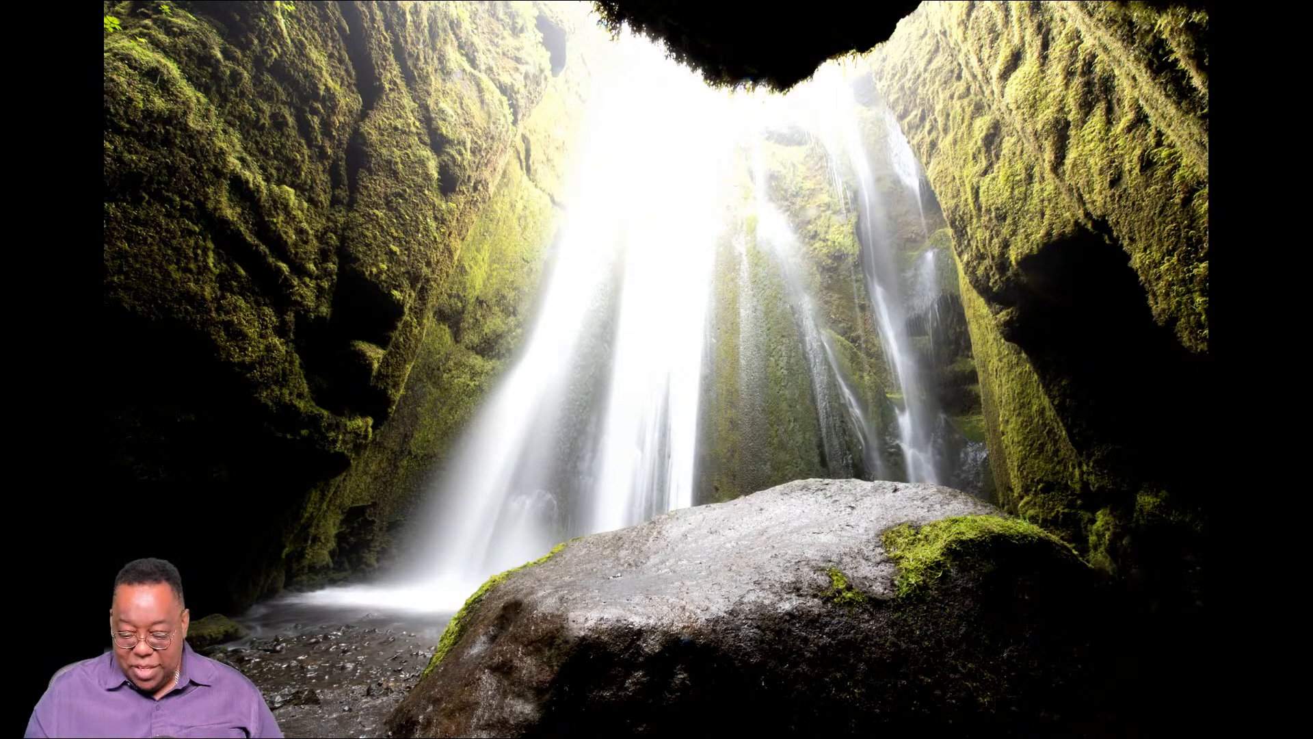
key("Left")
key("Right")
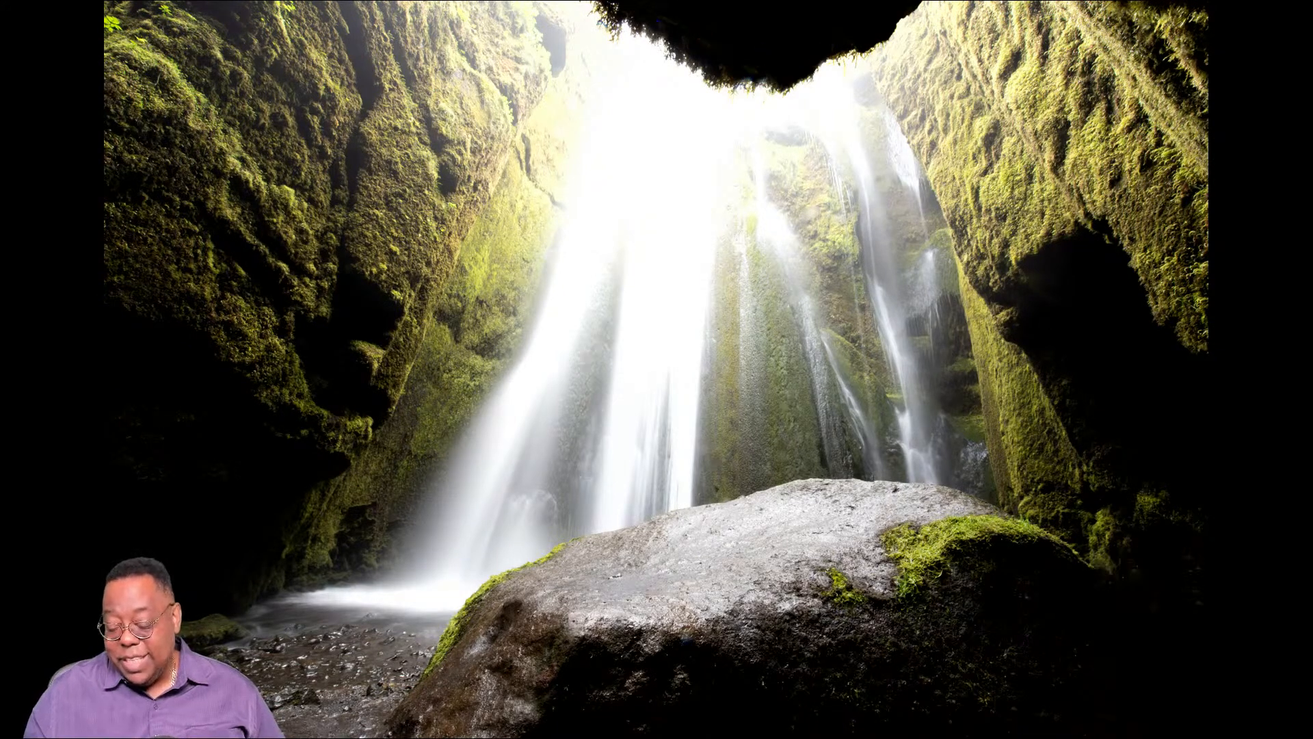
key("Left")
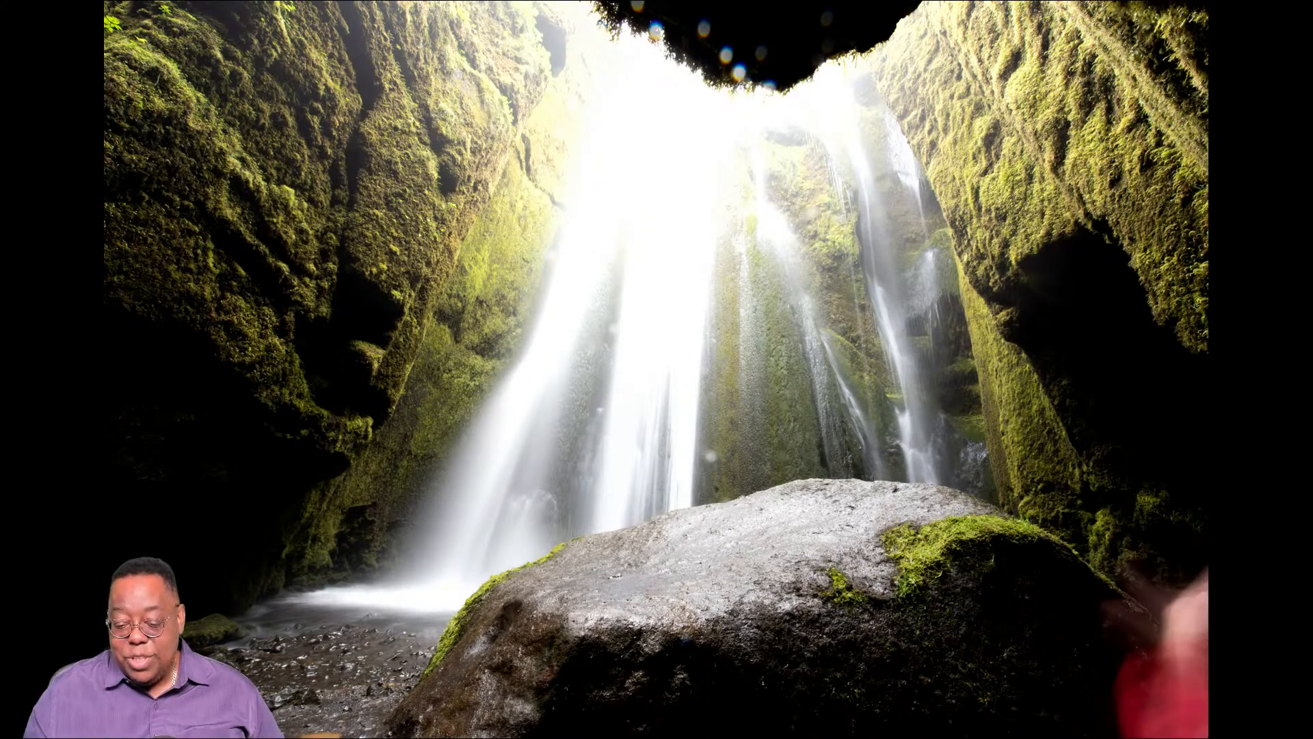
key("Right")
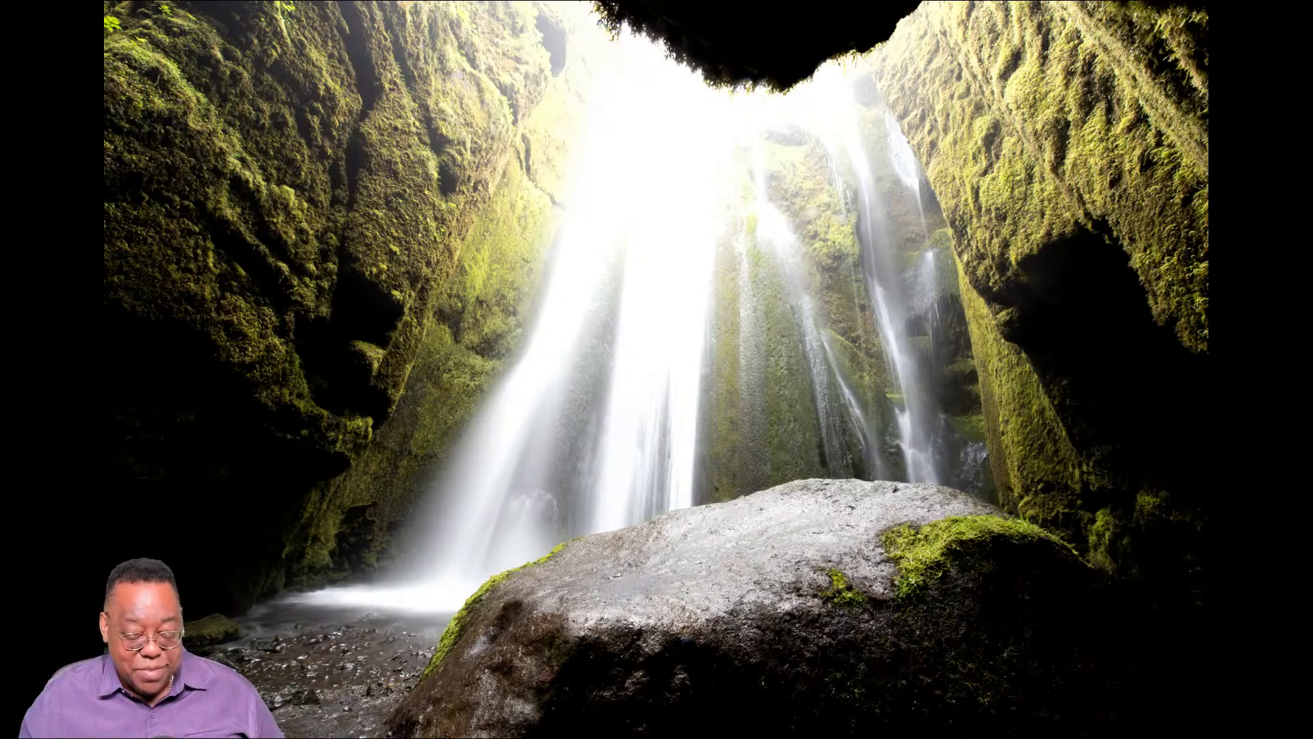
key("Left")
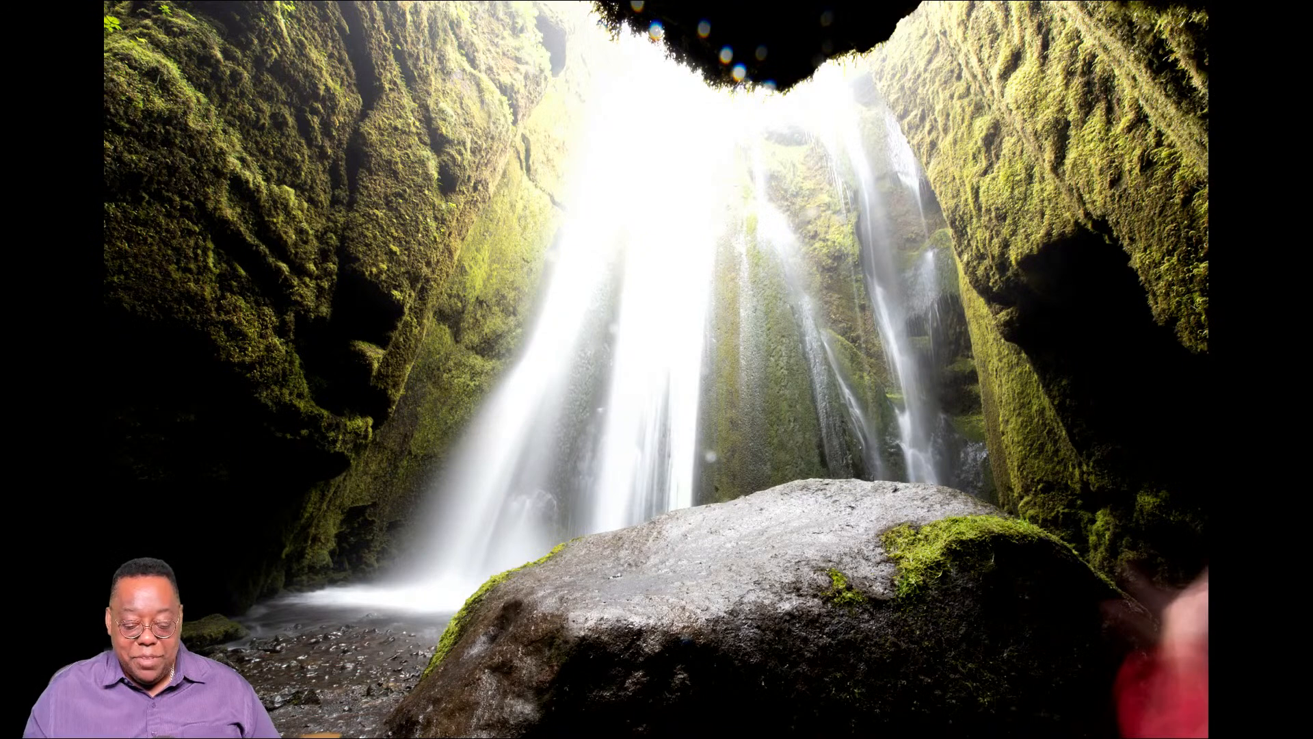
key("Right")
key("Left")
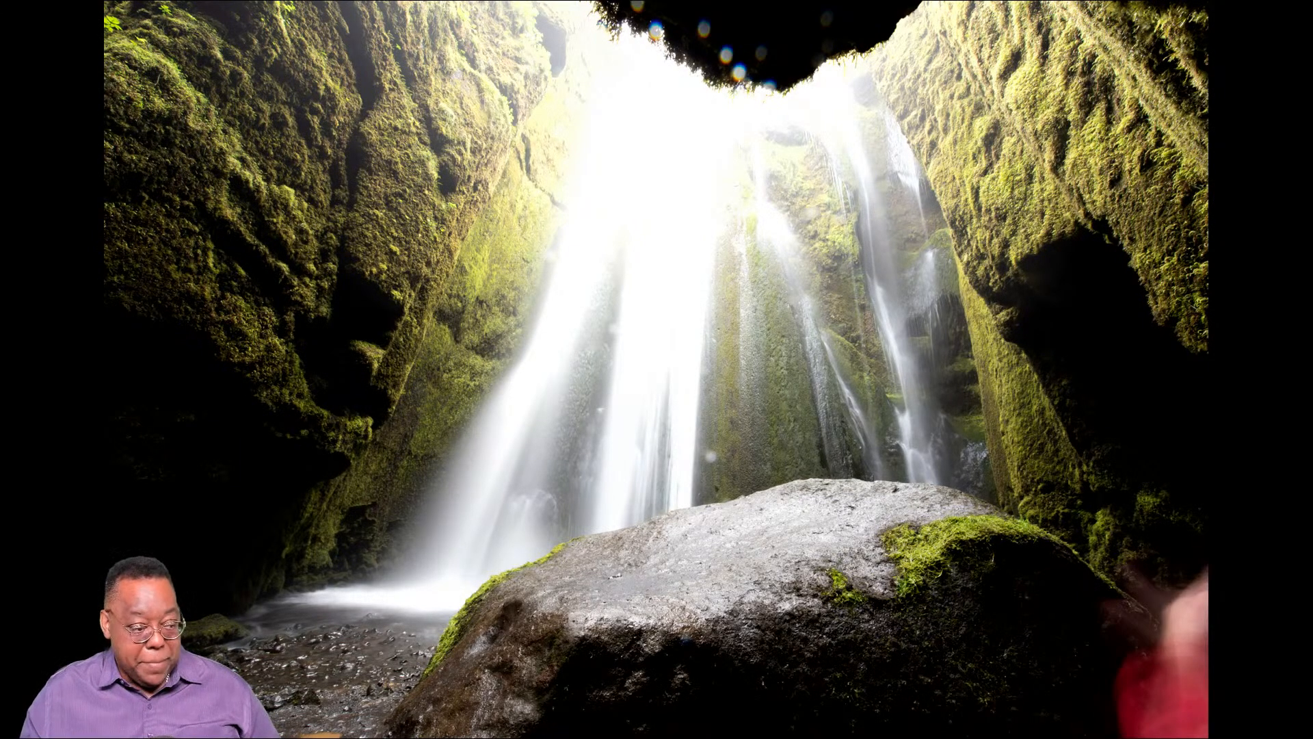
key("Escape")
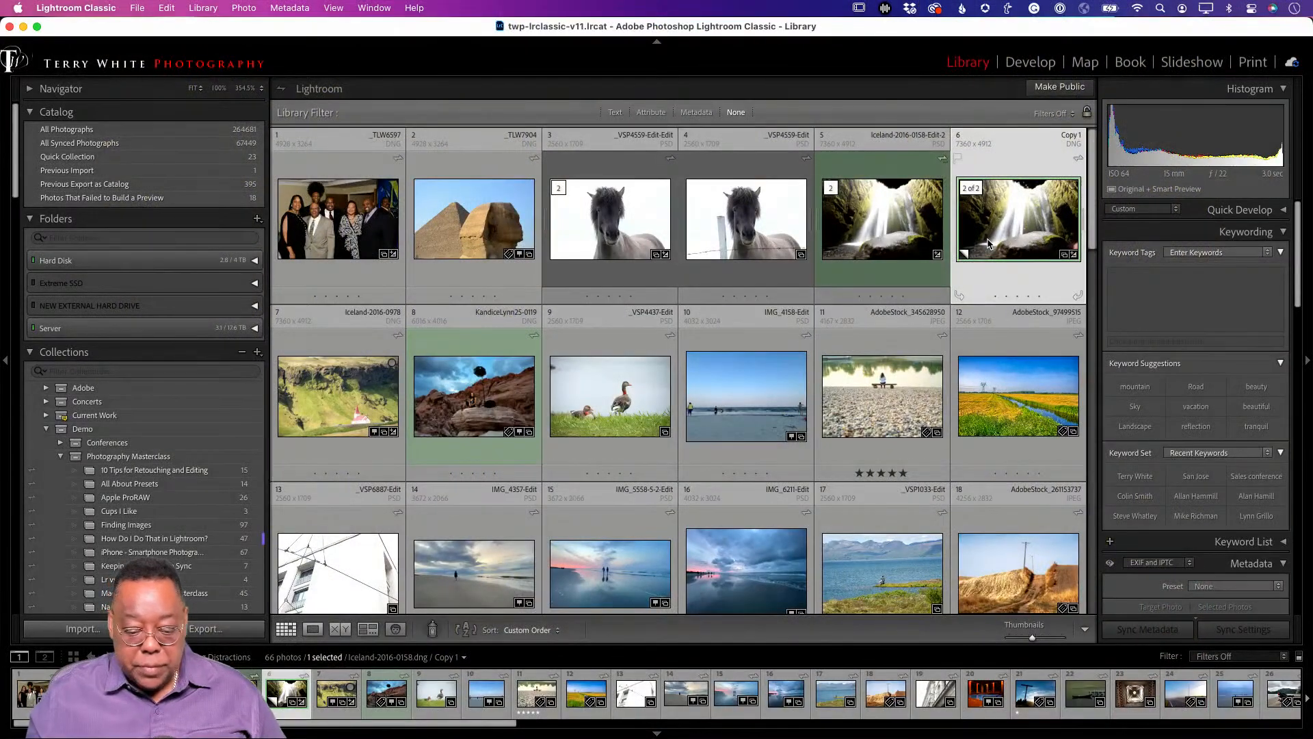
Open the Iceland-2016-0978.dng church photo for developing and apply automatic tone adjustments
double_click(370, 393)
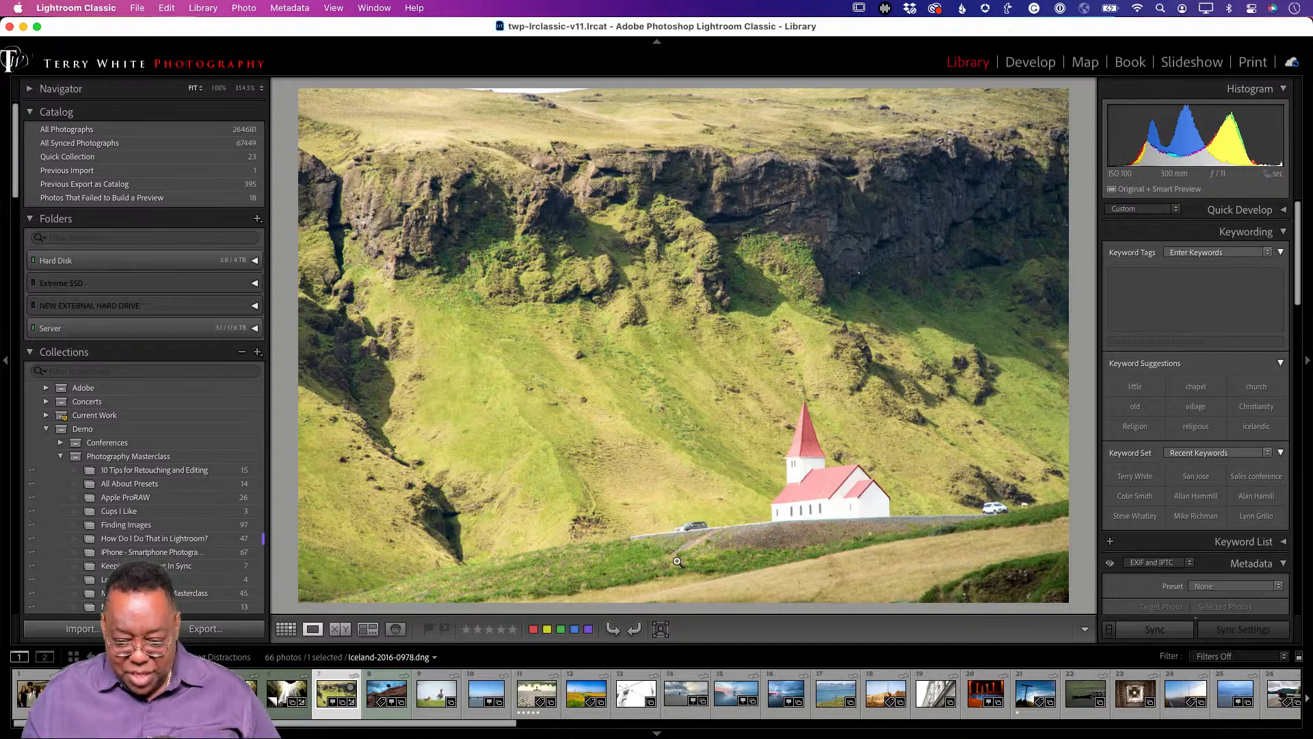
left_click(1028, 63)
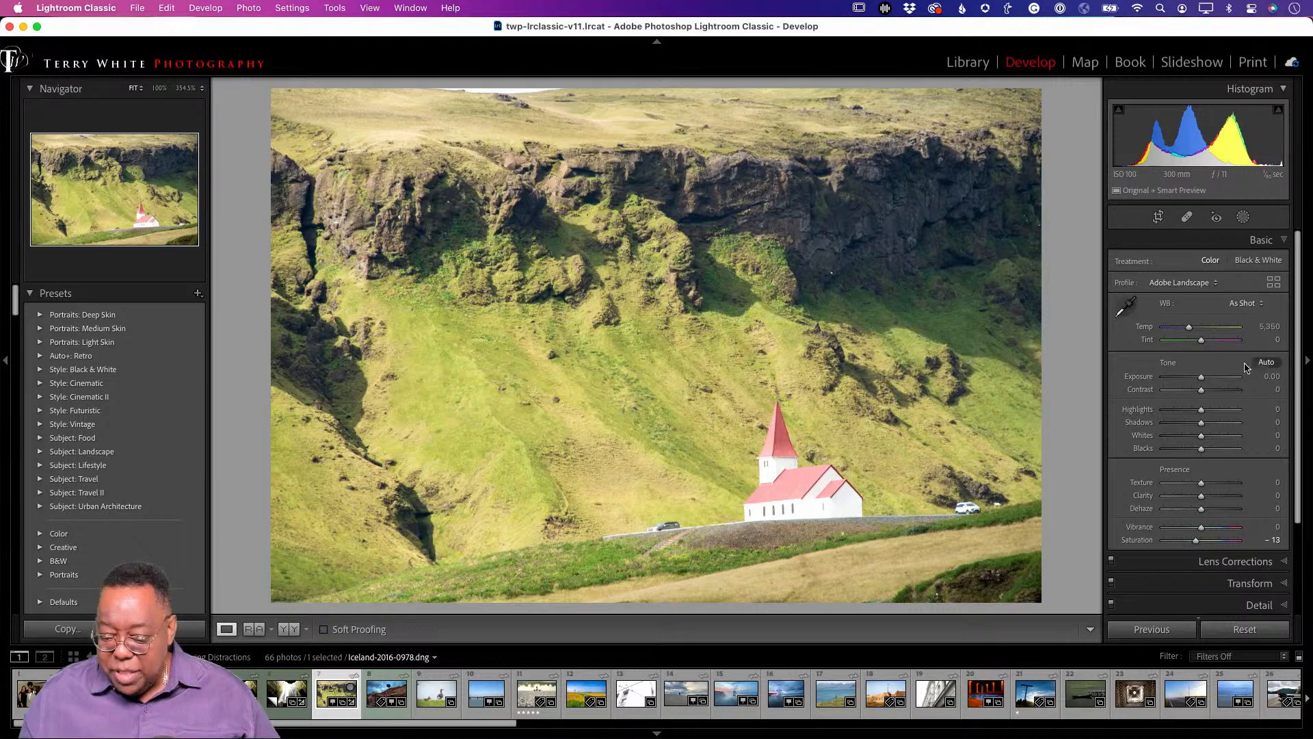
left_click(1266, 362)
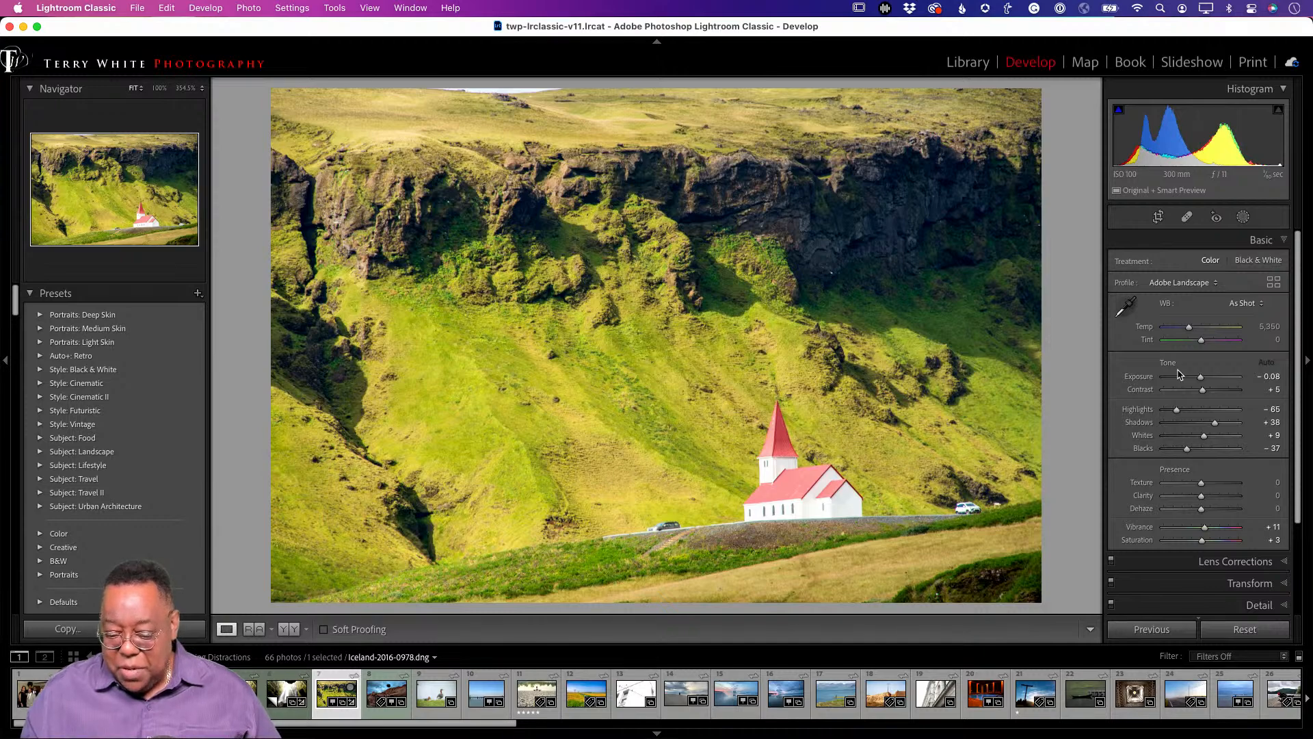
Enable lens profile corrections for the church photo, comparing the image with and without them
scroll(1241, 448, "down", 5)
left_click(1242, 445)
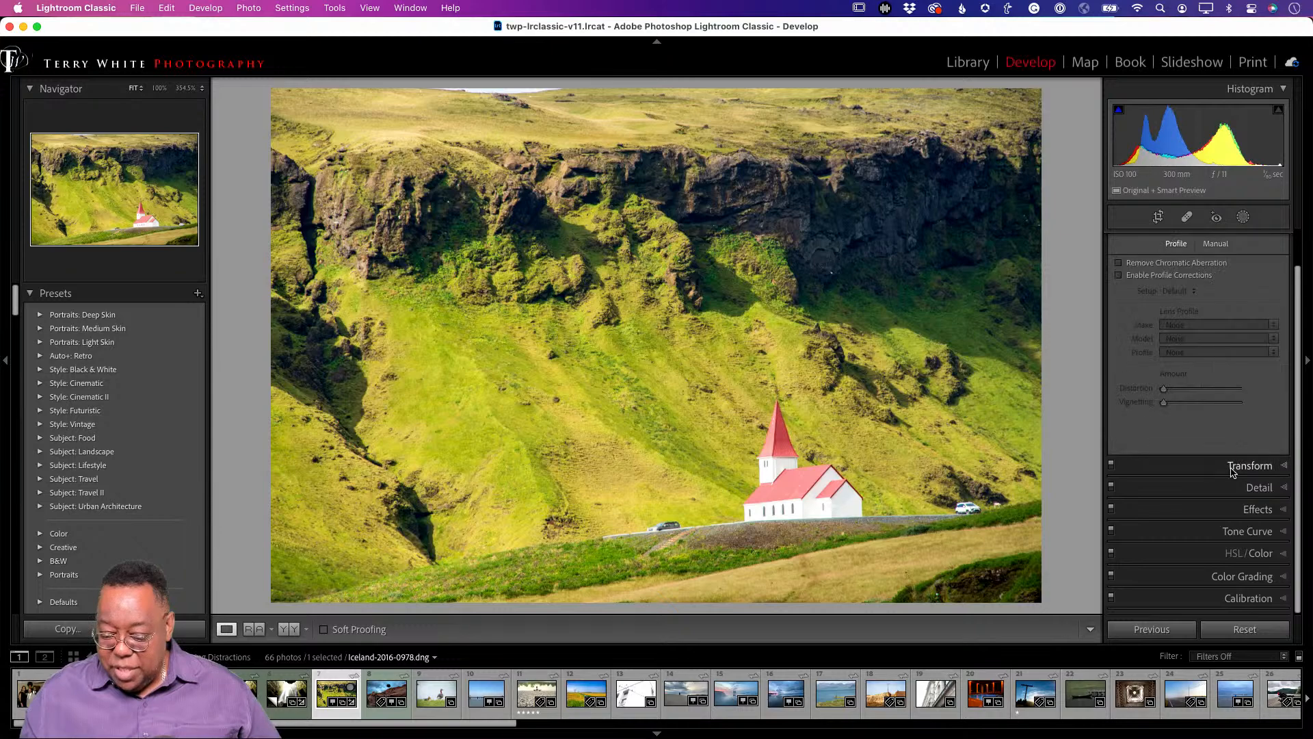
left_click(1137, 275)
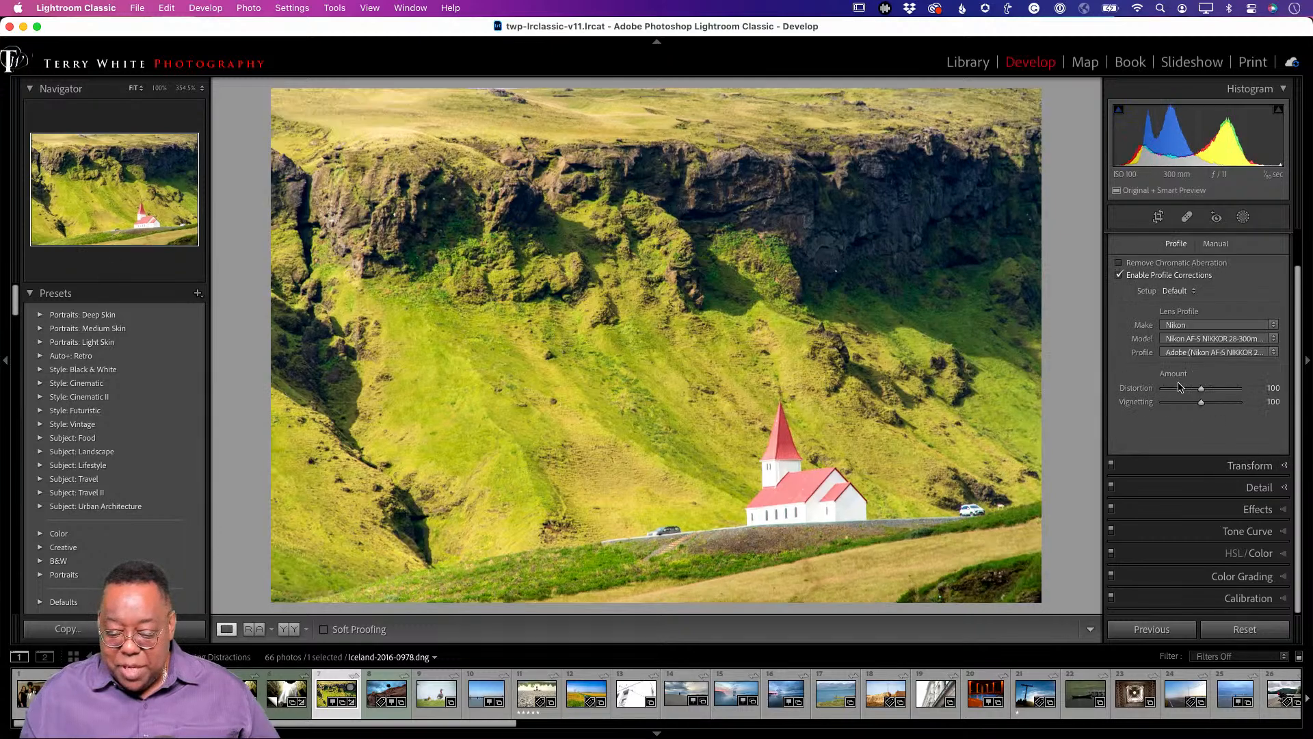
left_click(1137, 275)
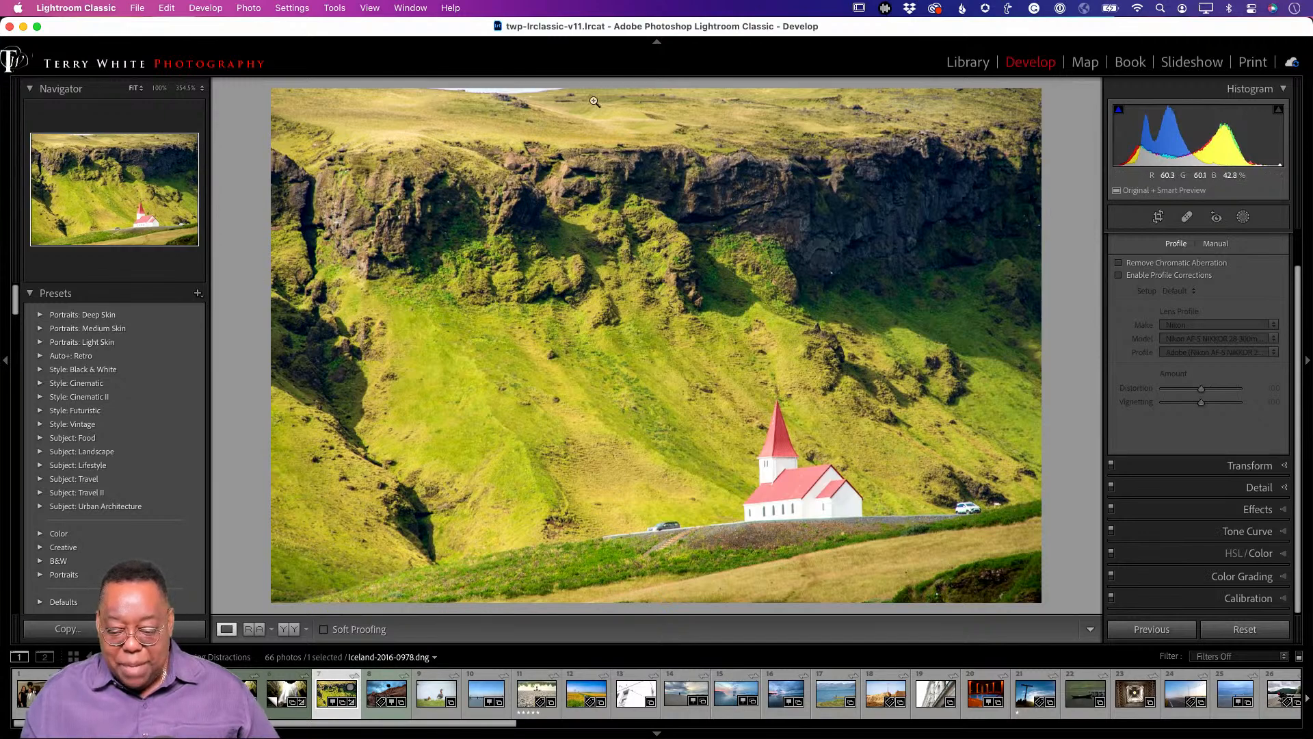
left_click(1122, 273)
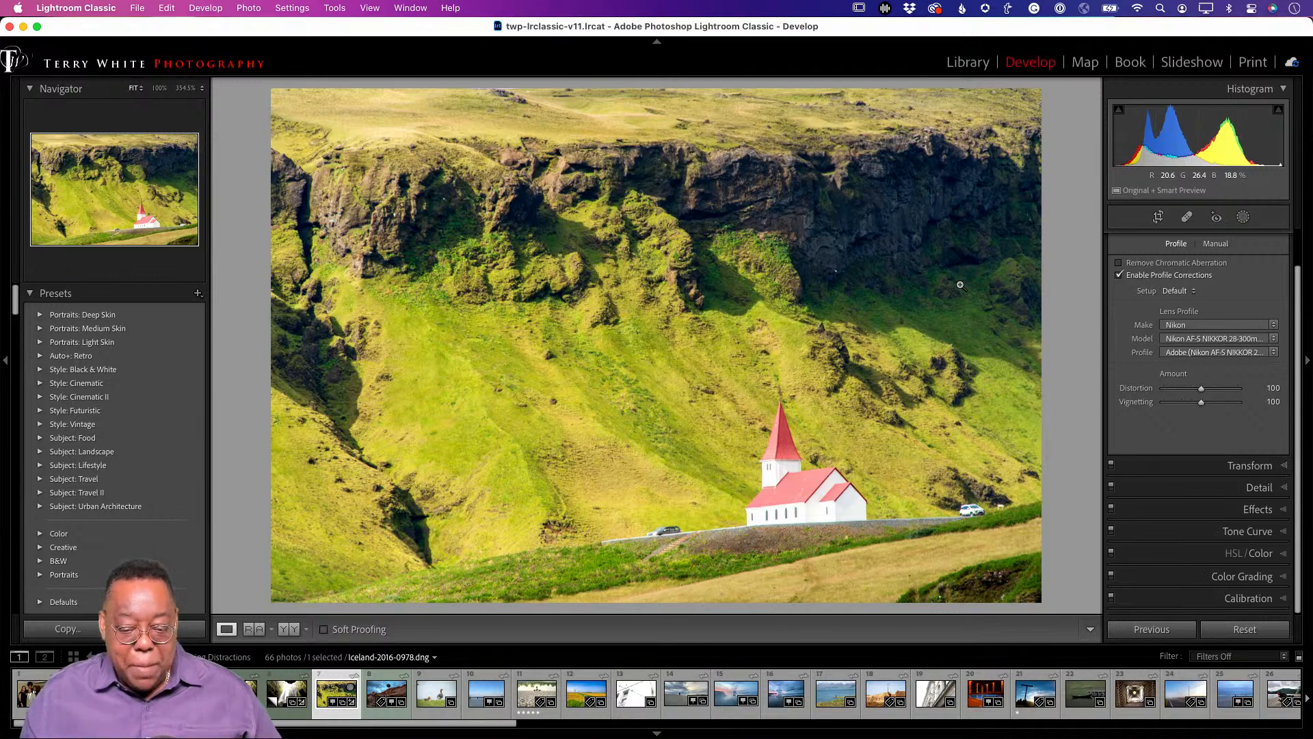
Return to the photo grid and open the developed church photo in Photoshop
key("g")
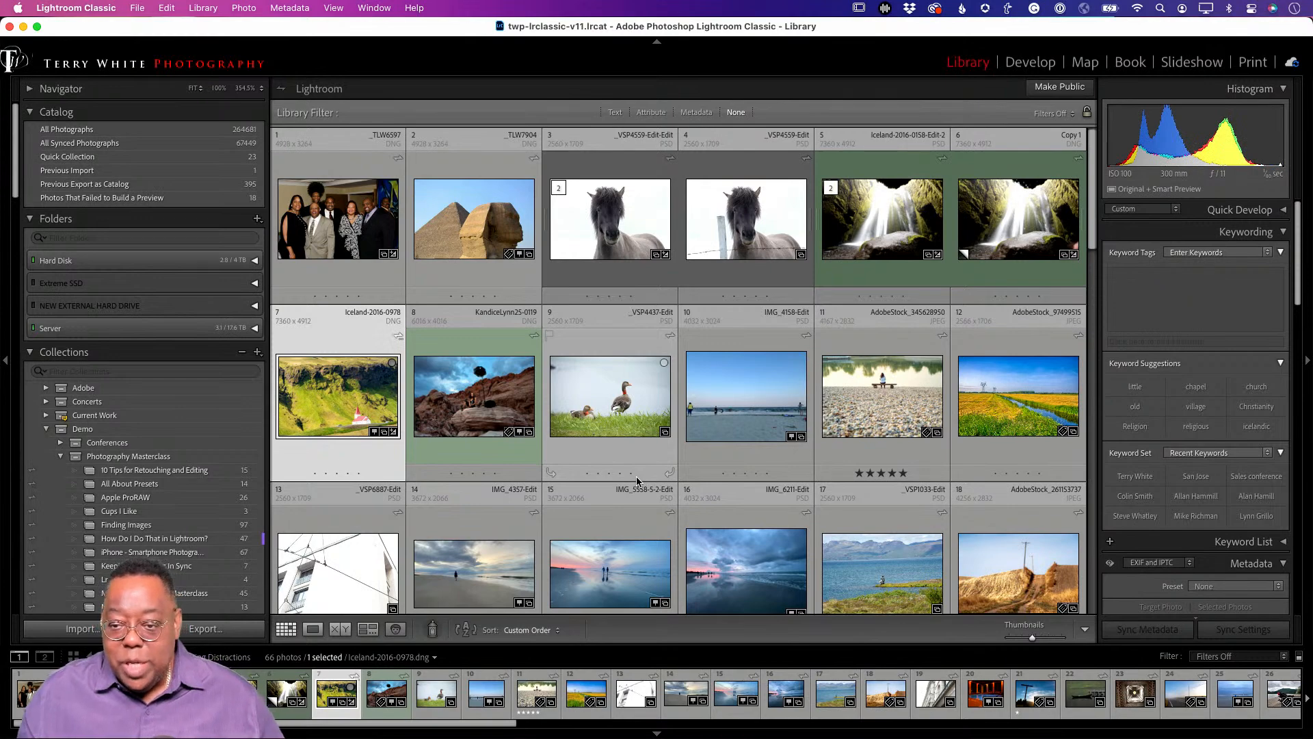
key("super+e")
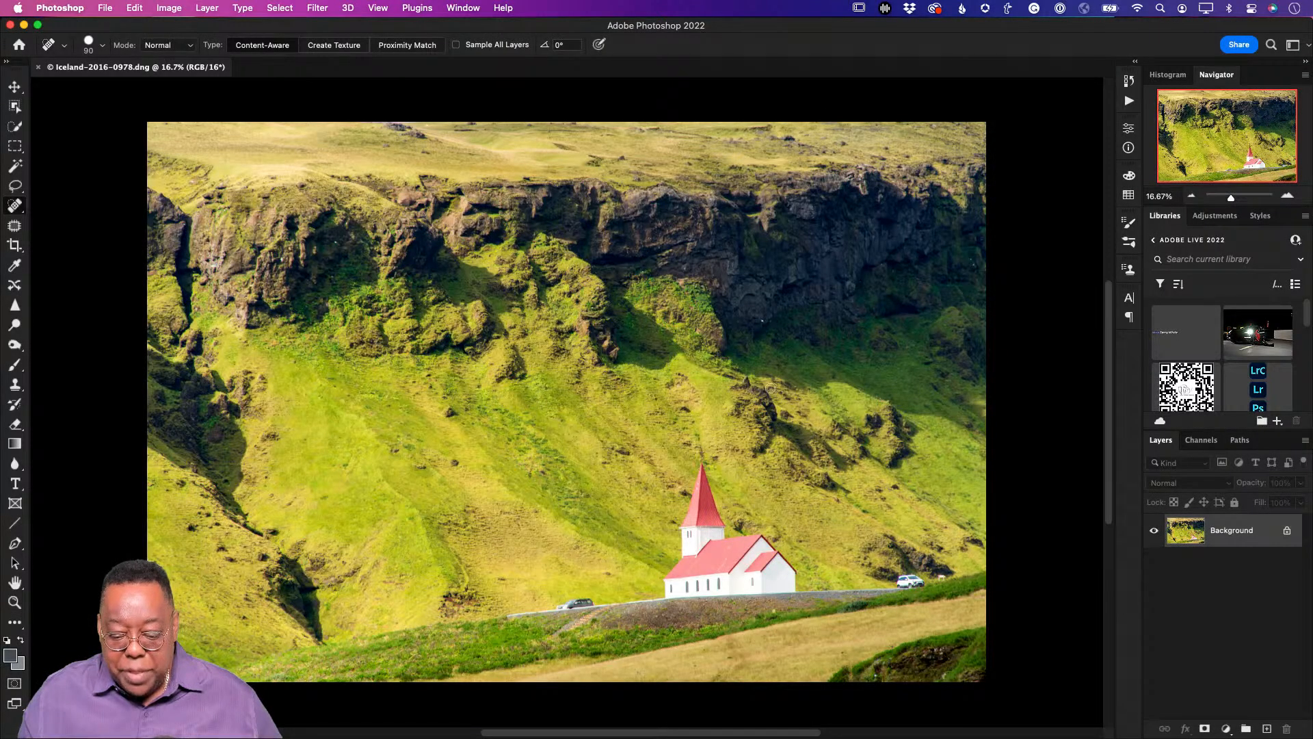
mouse_move(773, 384)
left_mouse_down()
mouse_move(725, 405)
mouse_move(741, 374)
mouse_move(760, 384)
left_mouse_up()
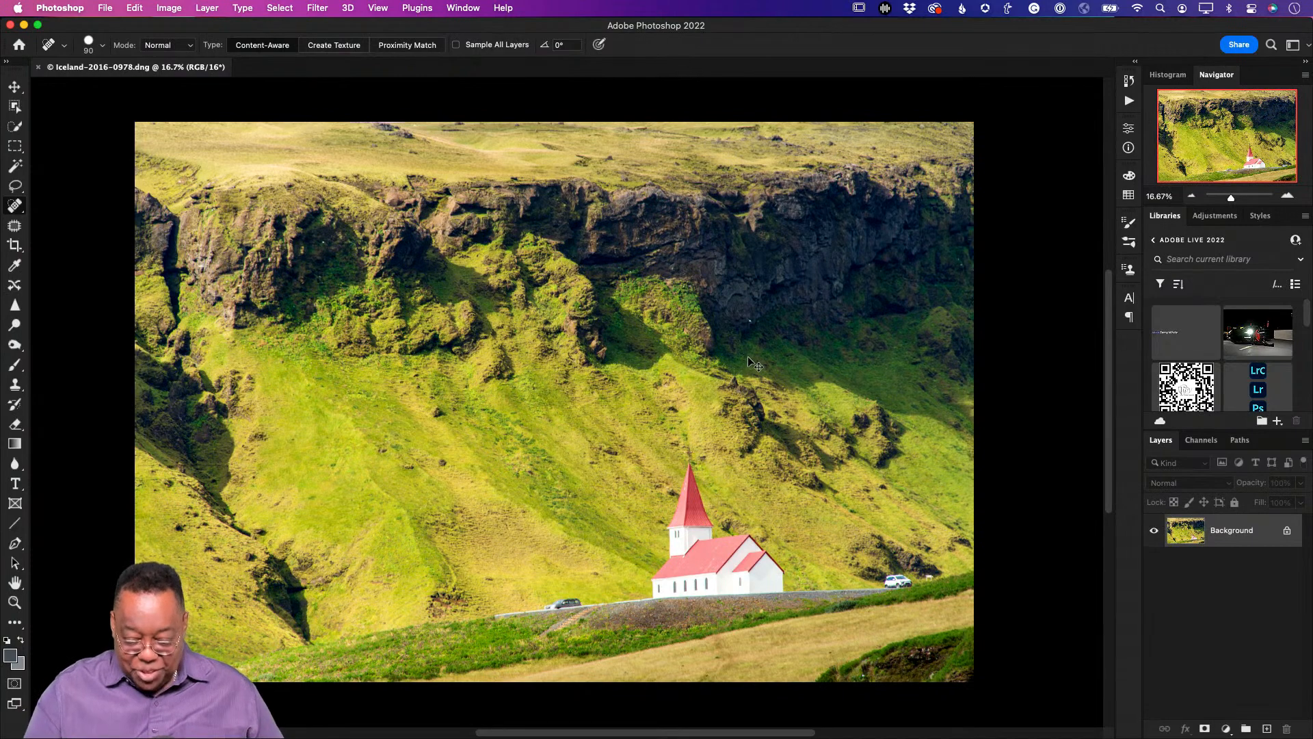
Heal the small white spot at the foot of the dark cliff with the Spot Healing Brush
key("super+equal")
key("super+equal")
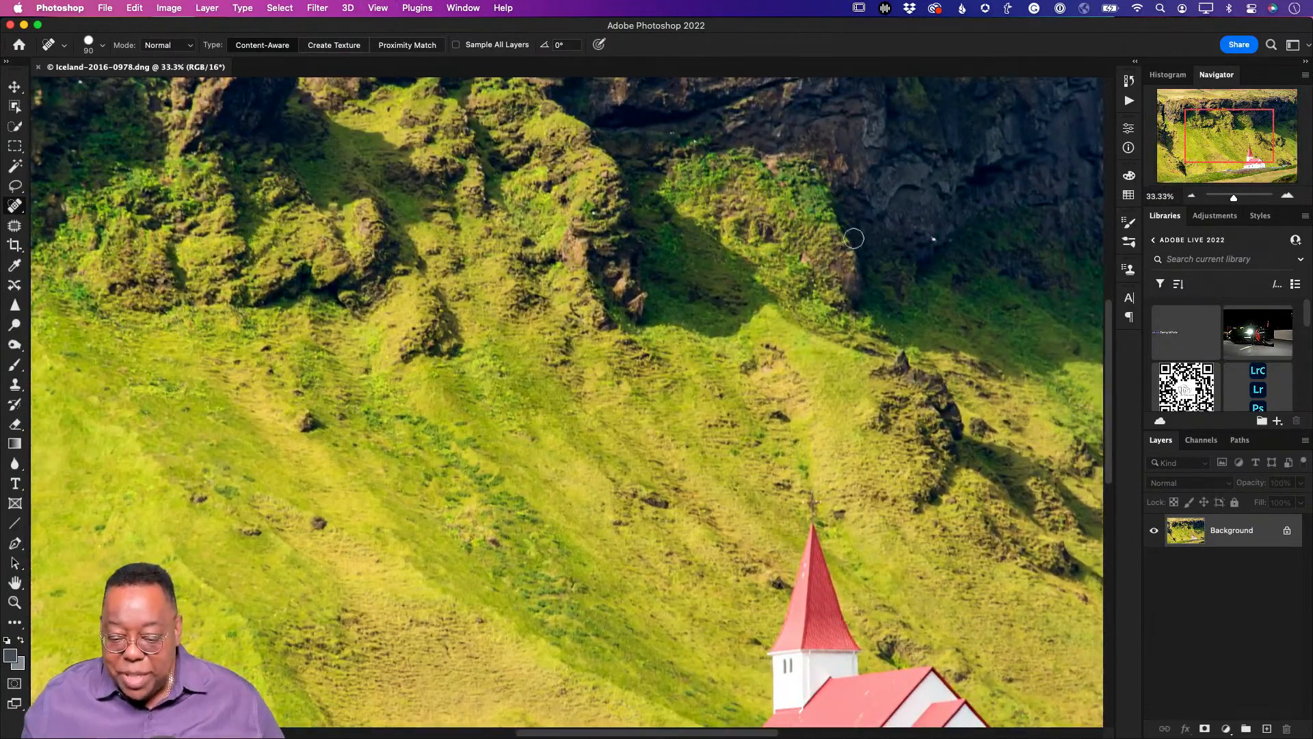
left_click(933, 239)
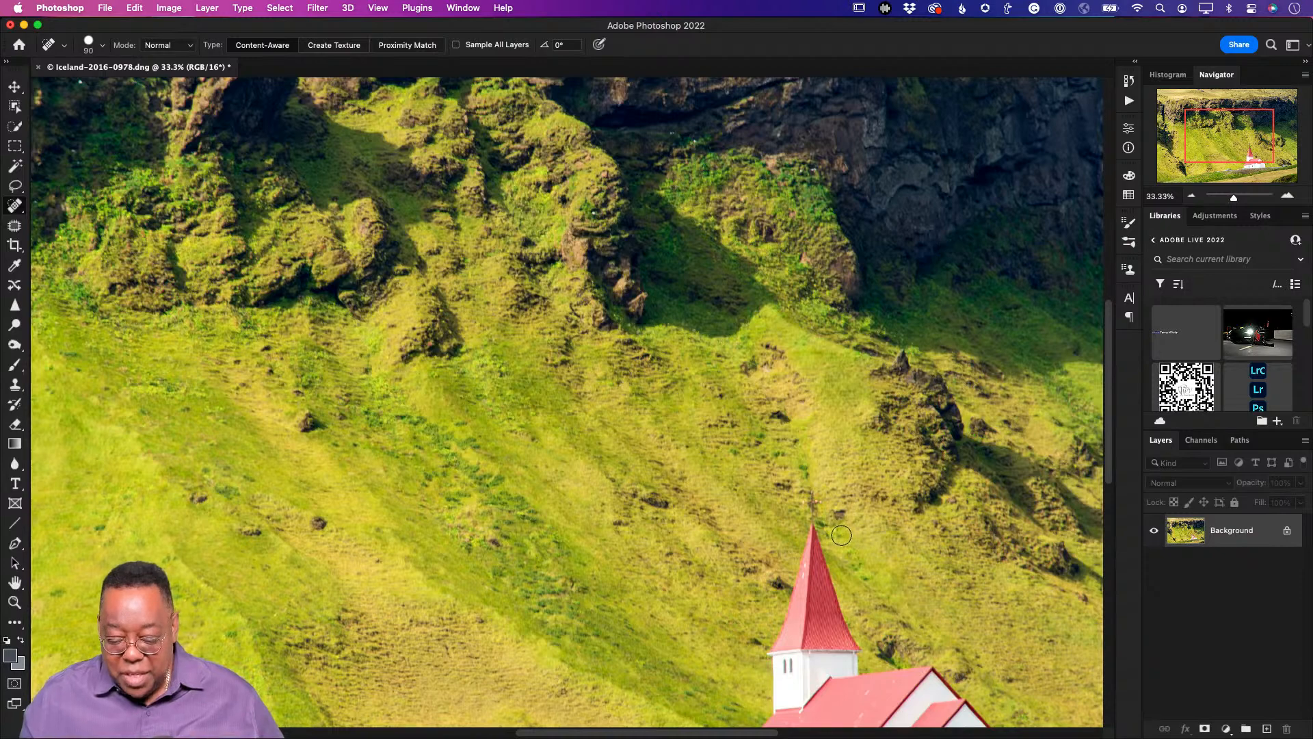
Remove the dark car and its leftover traces from the road near the stairs with the Spot Healing Brush
scroll(844, 532, "down", 5)
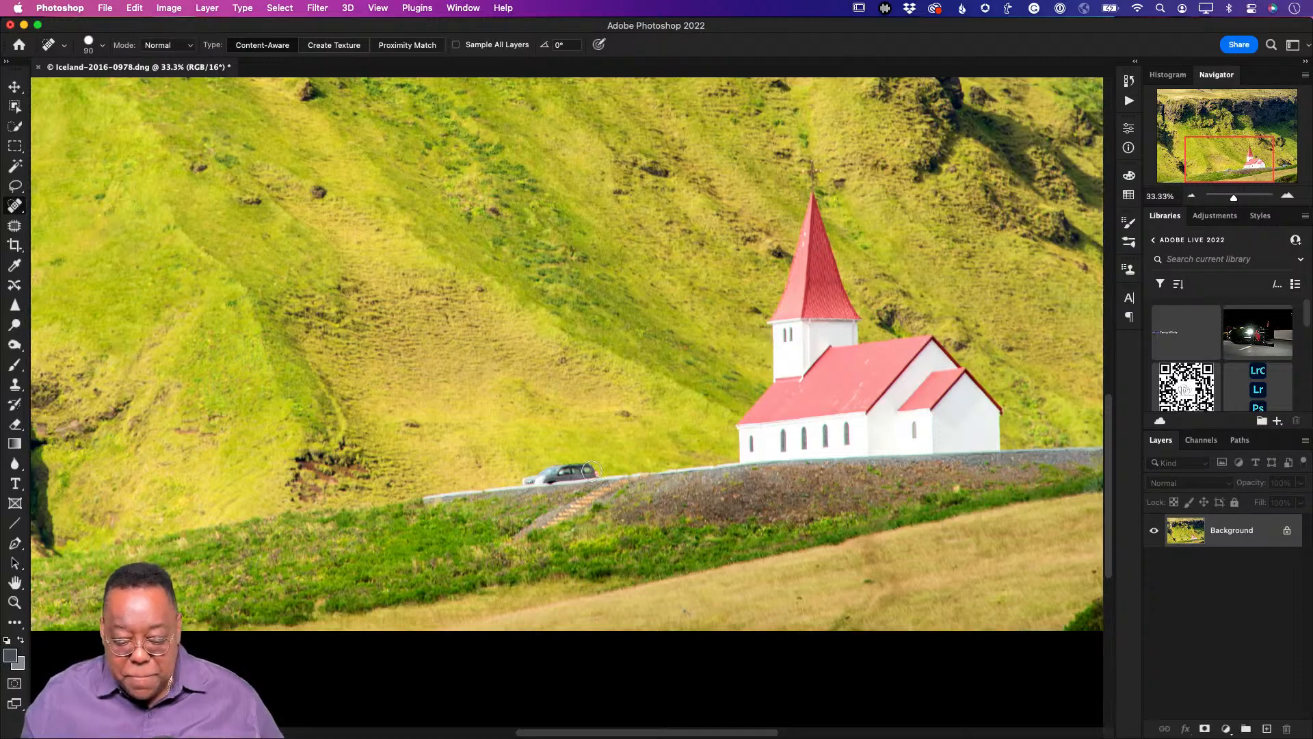
mouse_move(591, 471)
left_mouse_down()
mouse_move(528, 474)
mouse_move(553, 474)
left_mouse_up()
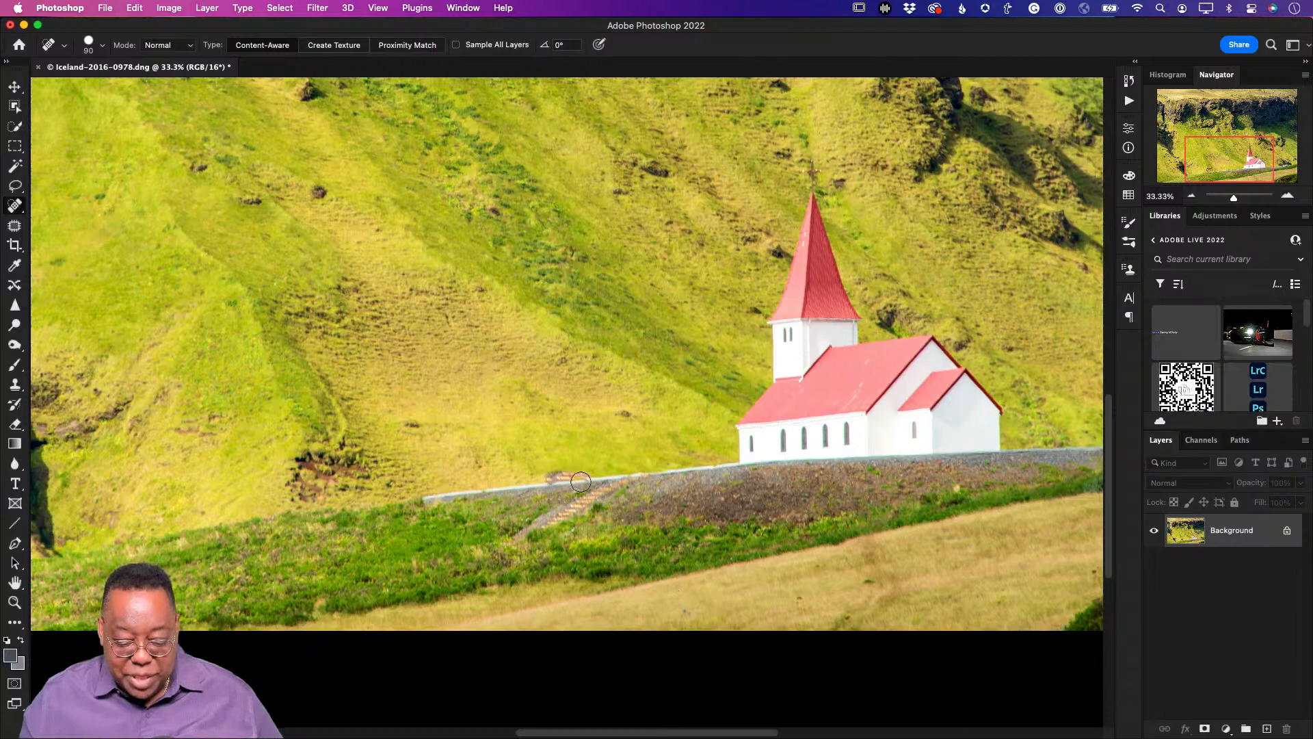
left_click_drag(581, 475, 546, 474)
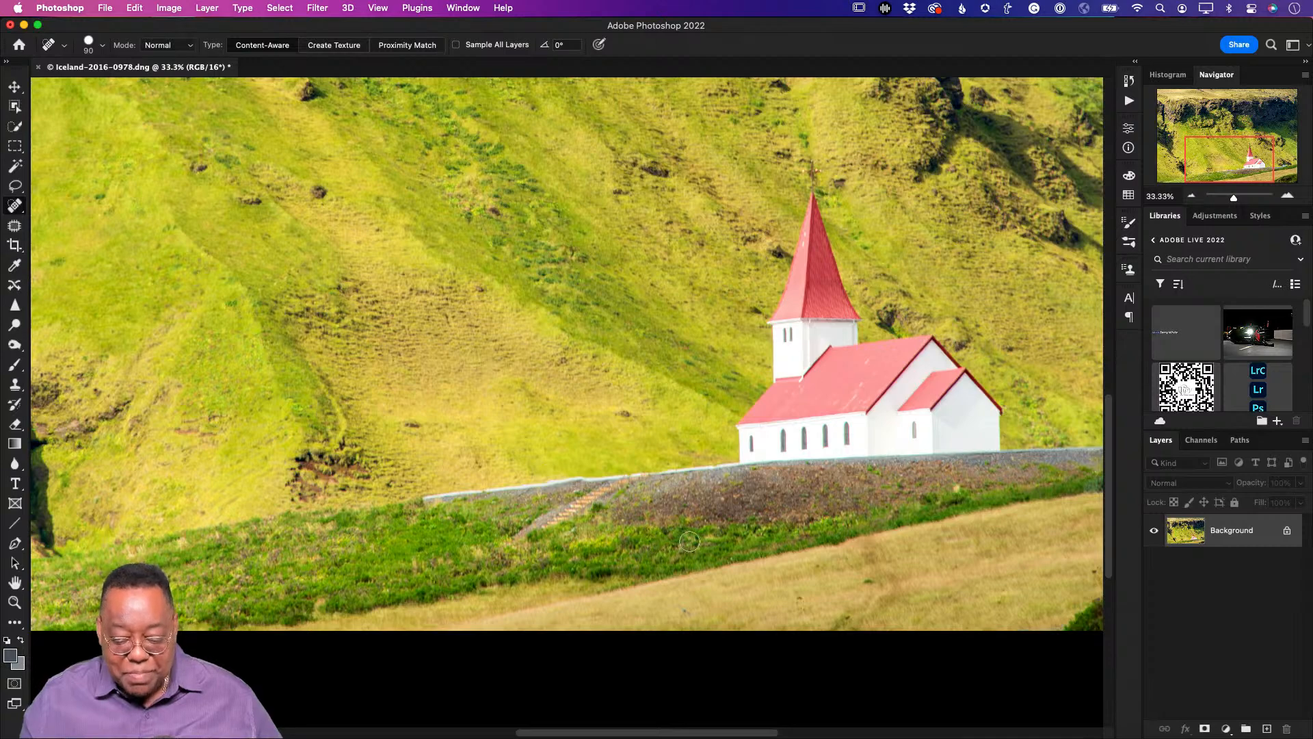
Heal away the small animal and white car beside the church, and the bright spots on the dark foreground mound
scroll(678, 542, "right", 10)
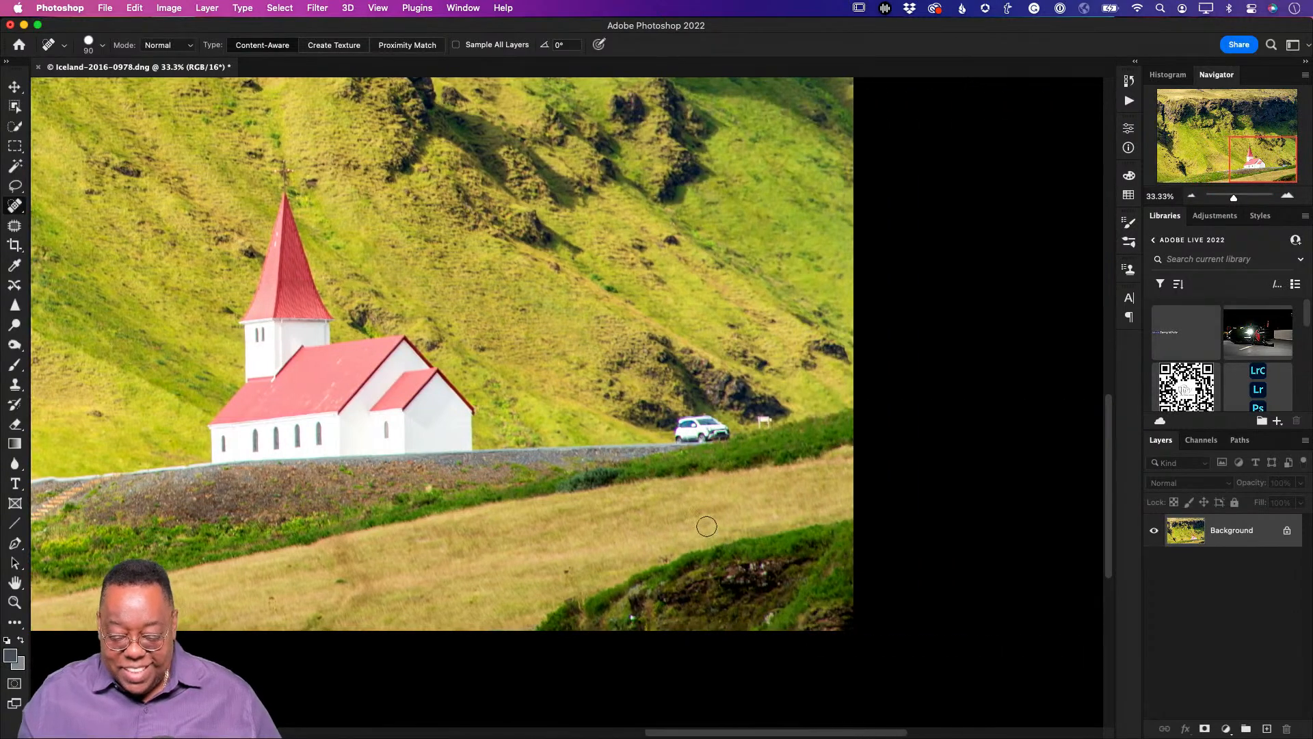
left_click(763, 422)
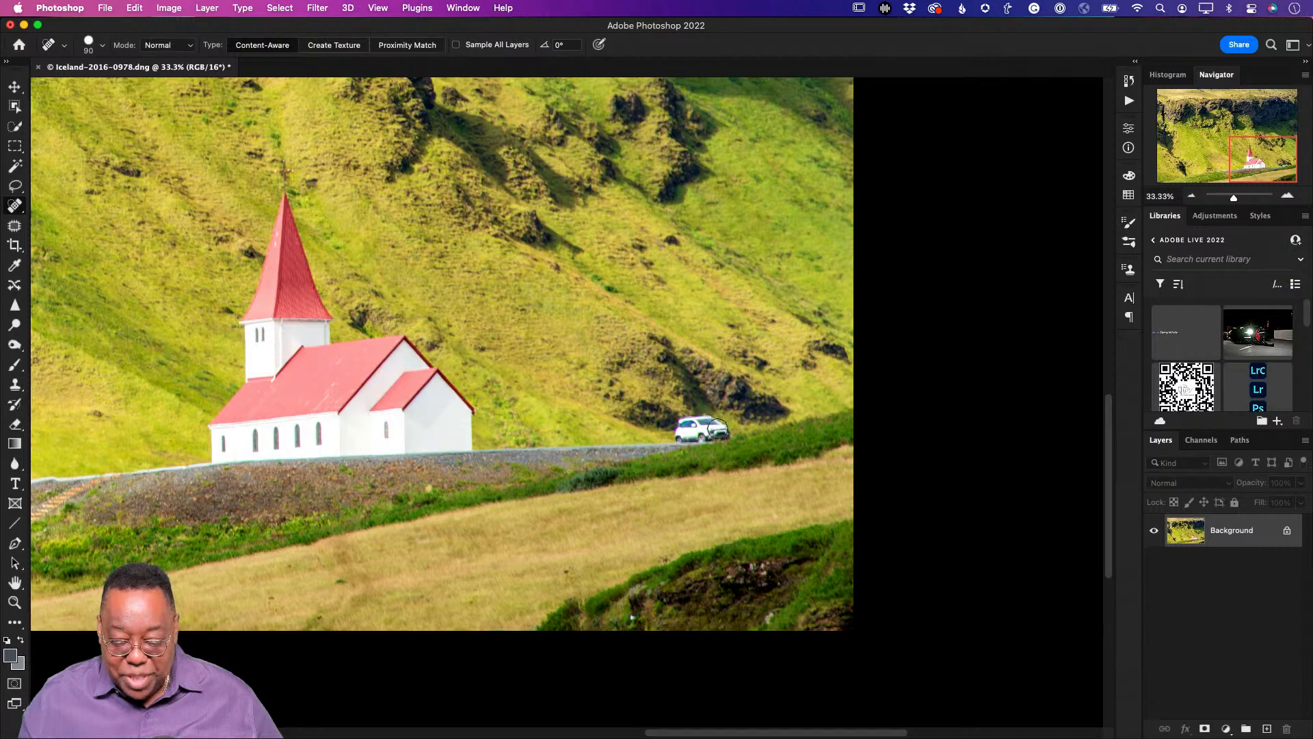
mouse_move(708, 429)
left_mouse_down()
mouse_move(671, 434)
mouse_move(711, 424)
left_mouse_up()
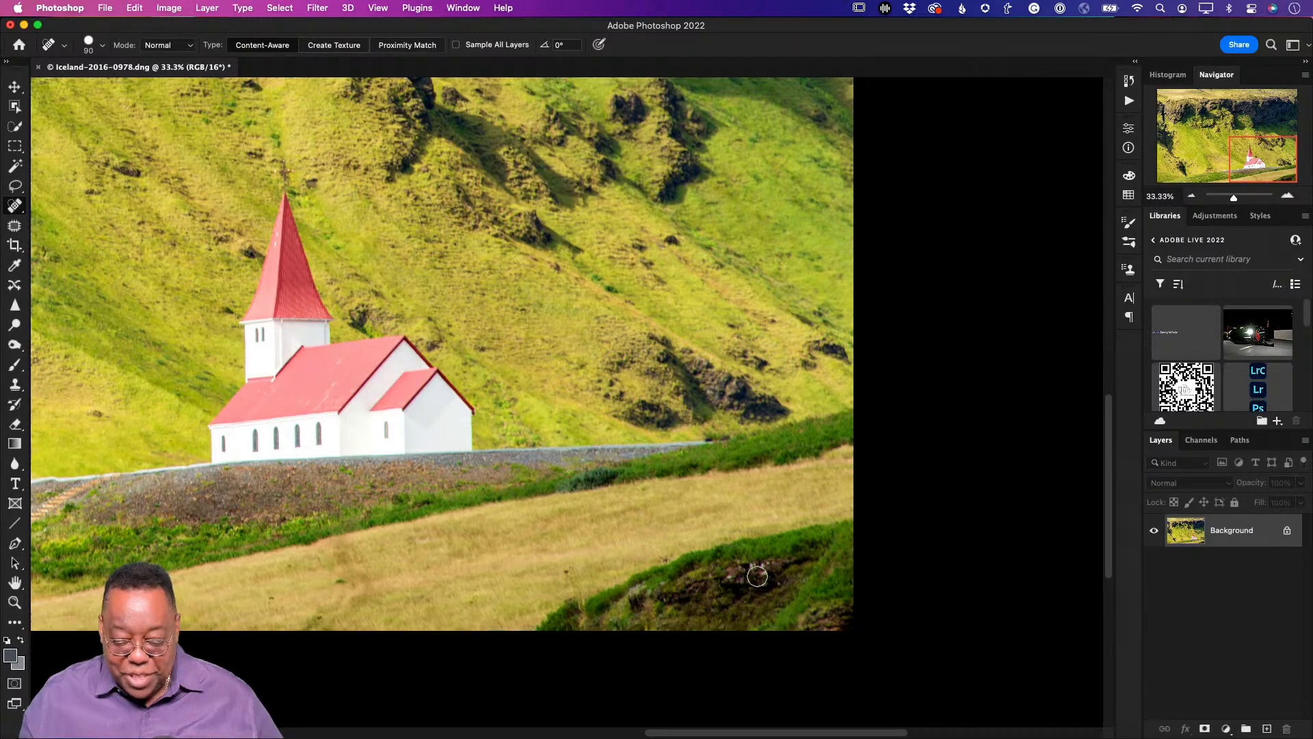
left_click(744, 567)
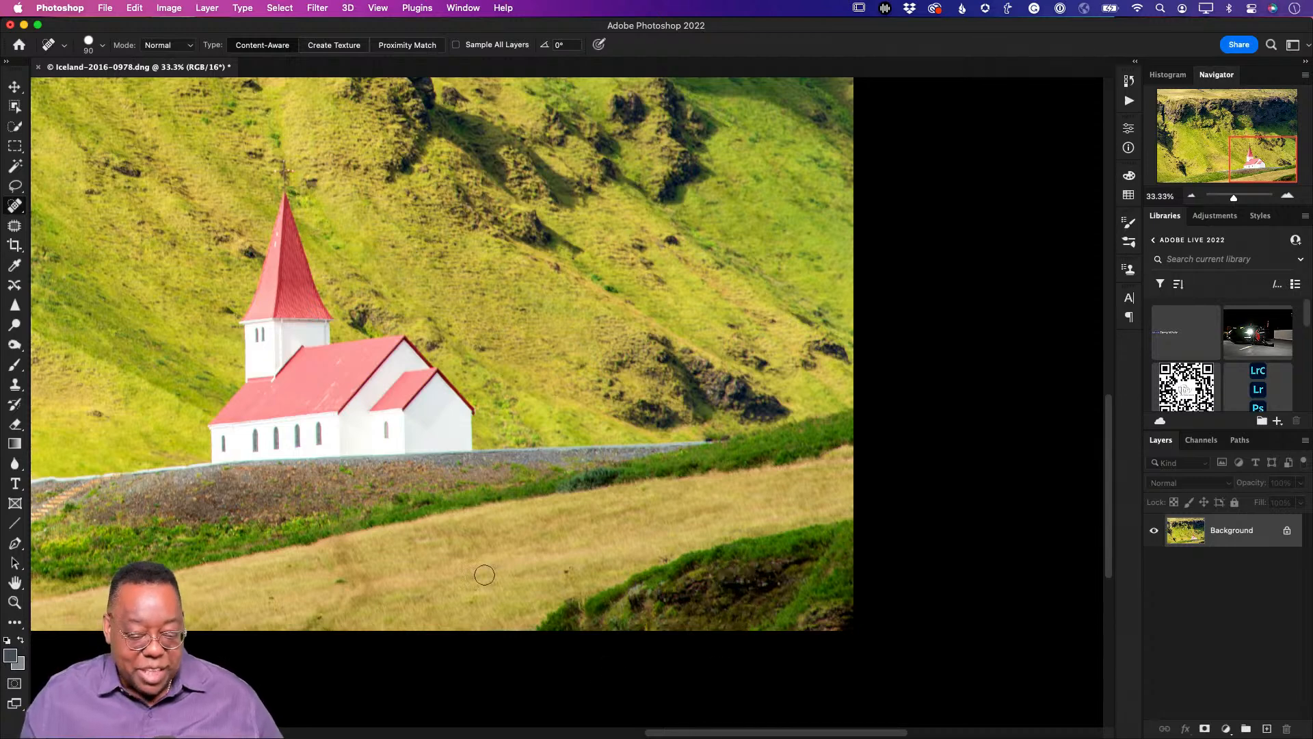
Clone along the light wall edge above the stairs where the car was removed, using a Clone Stamp size of 60
scroll(472, 569, "left", 5)
scroll(513, 608, "left", 5)
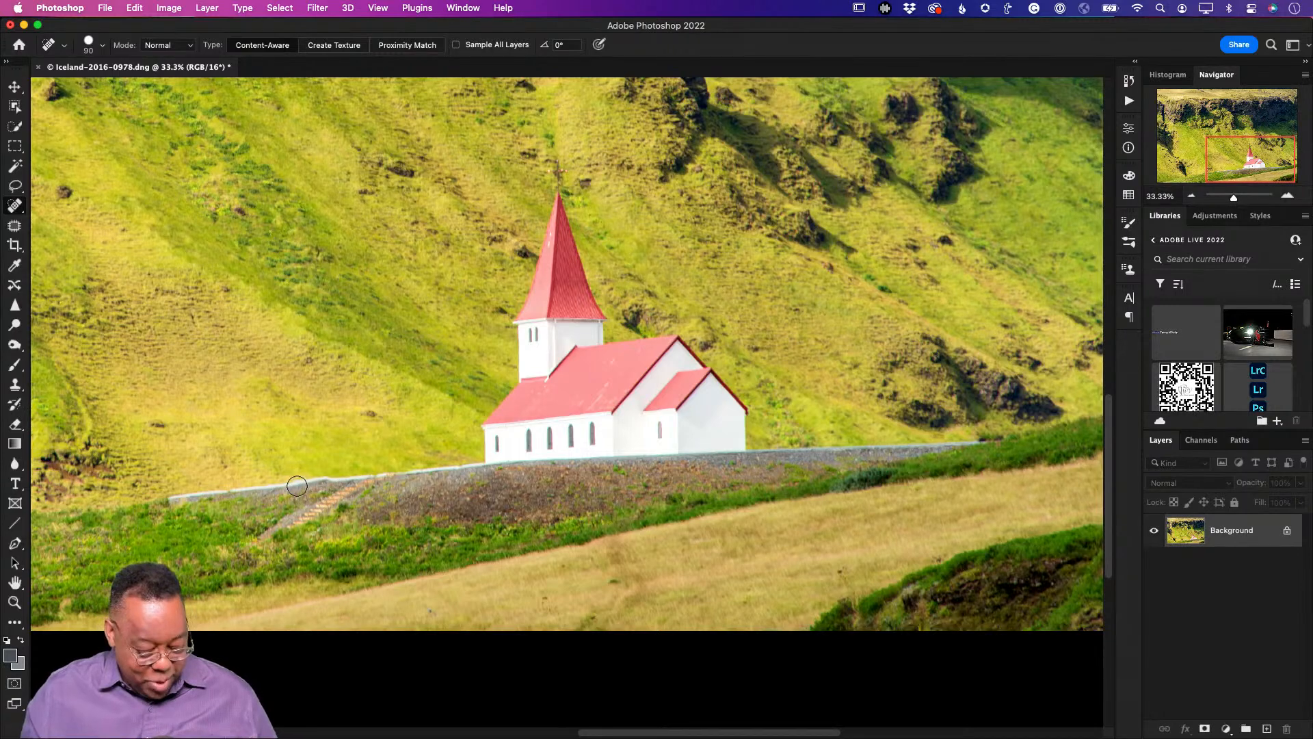
key("super+equal")
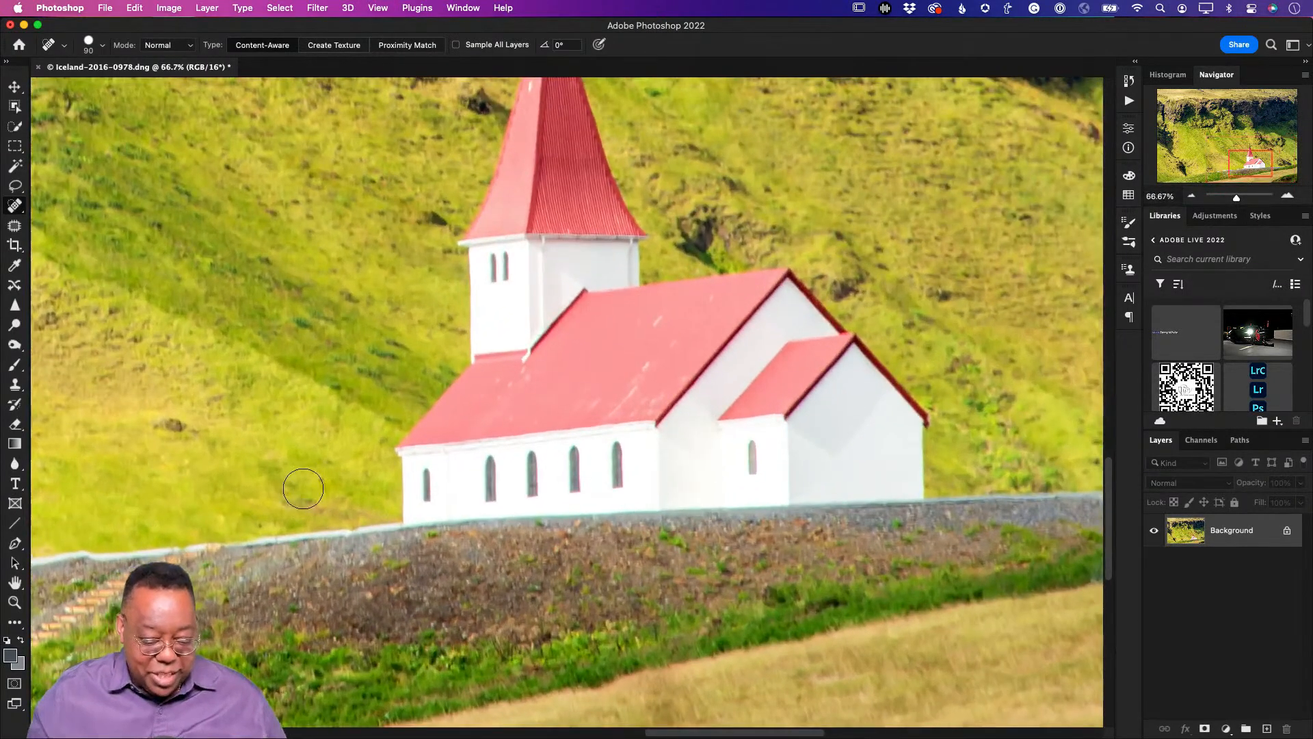
scroll(846, 574, "right", 2)
scroll(845, 573, "left", 6)
scroll(845, 574, "left", 6)
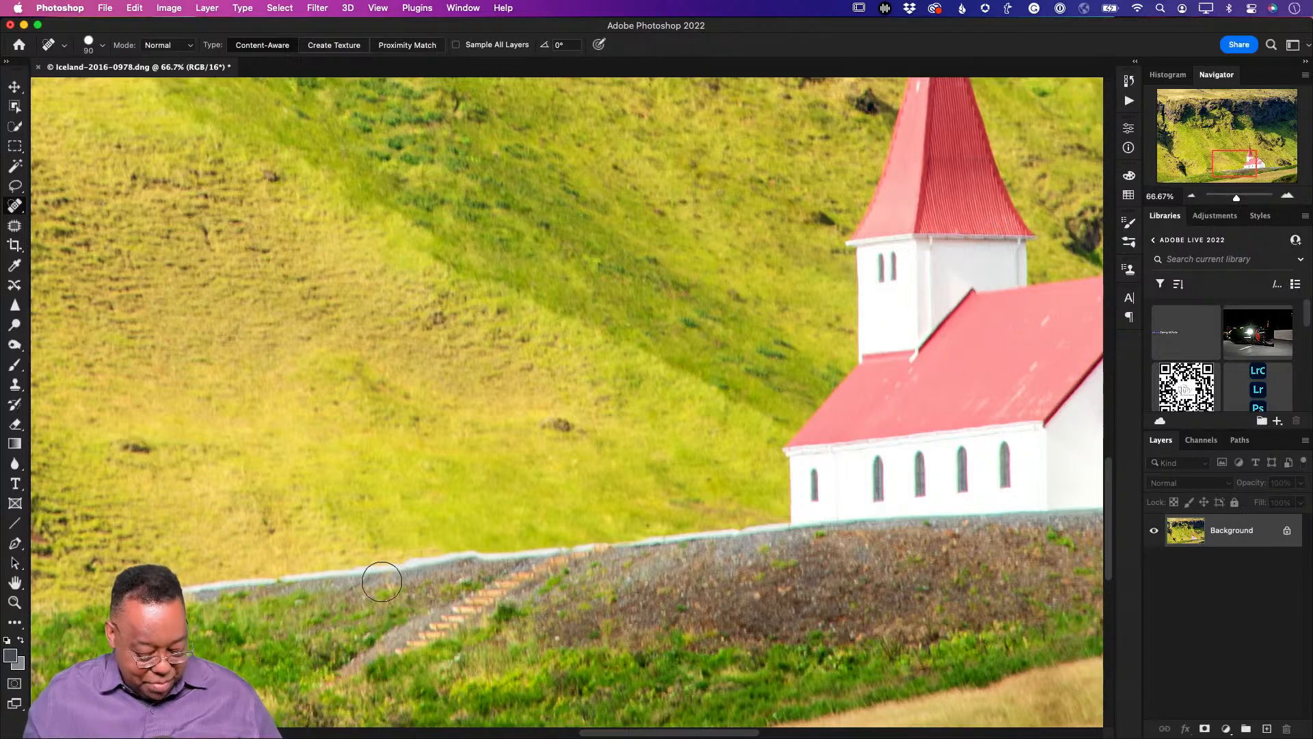
key("s")
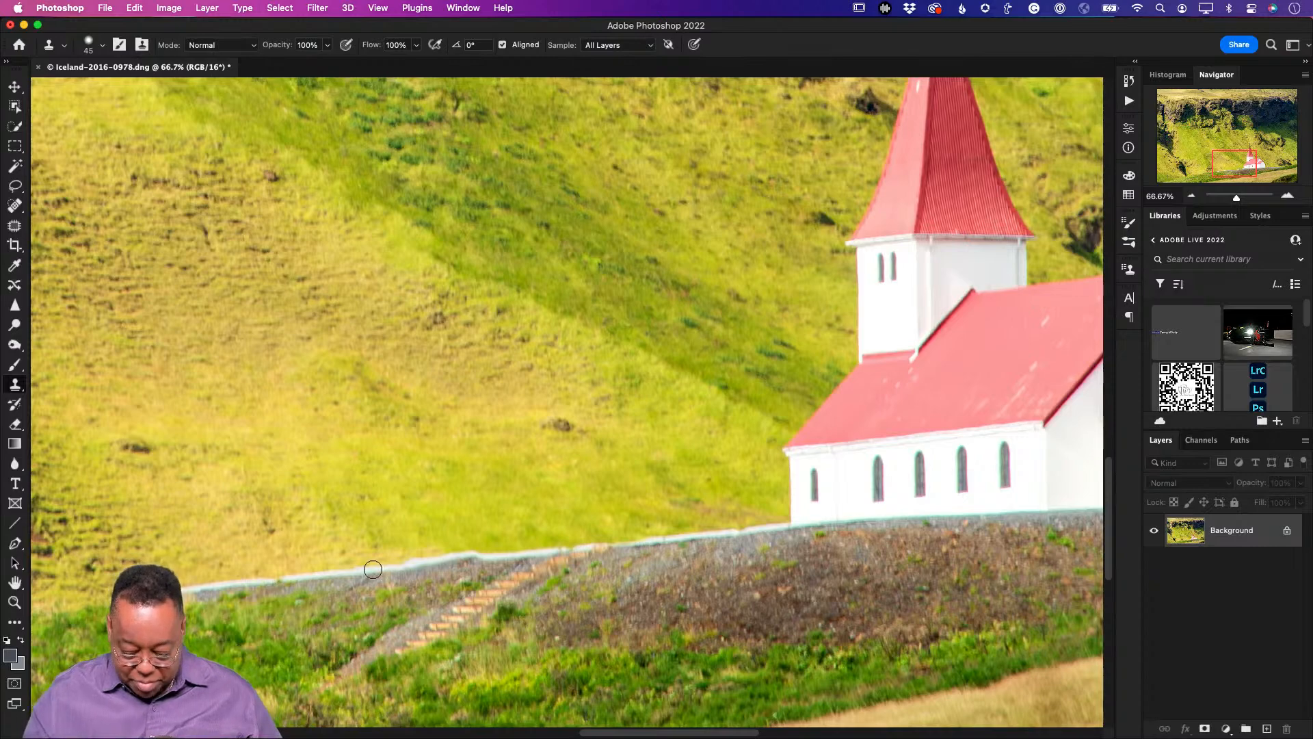
key("bracketright")
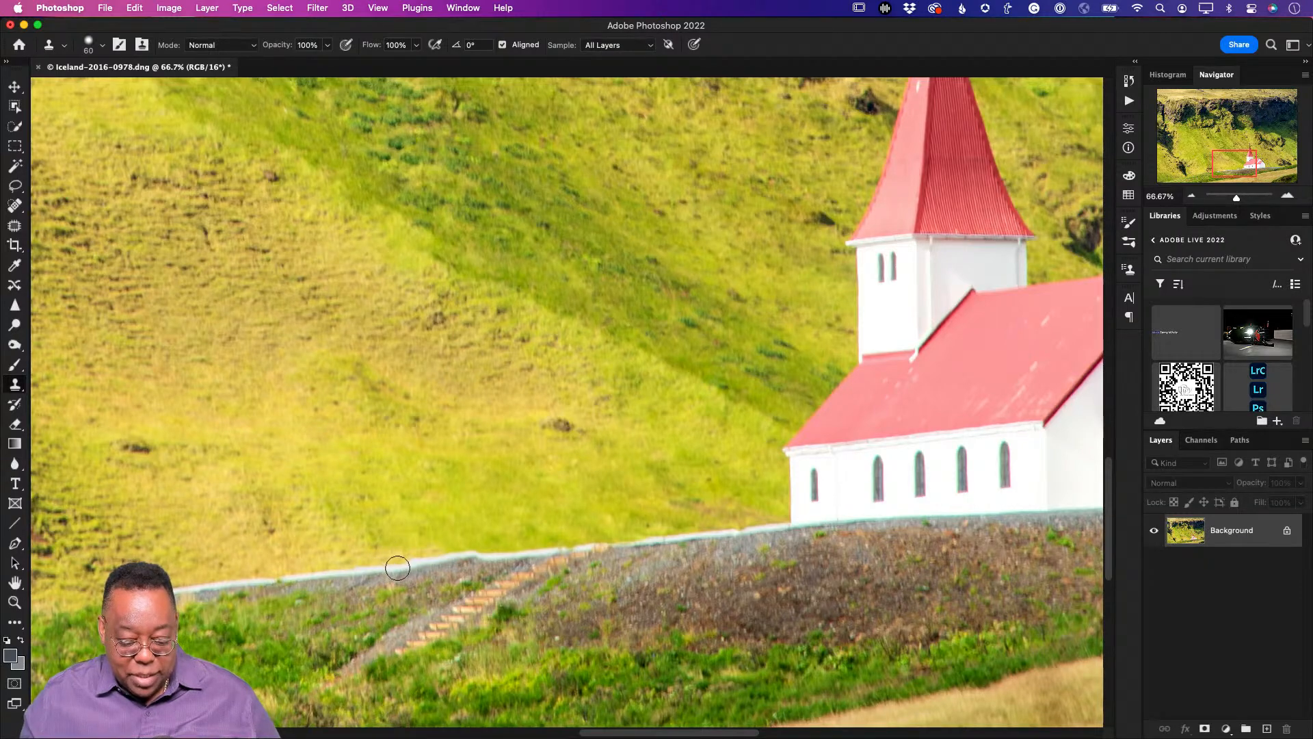
left_click_drag(398, 567, 473, 560)
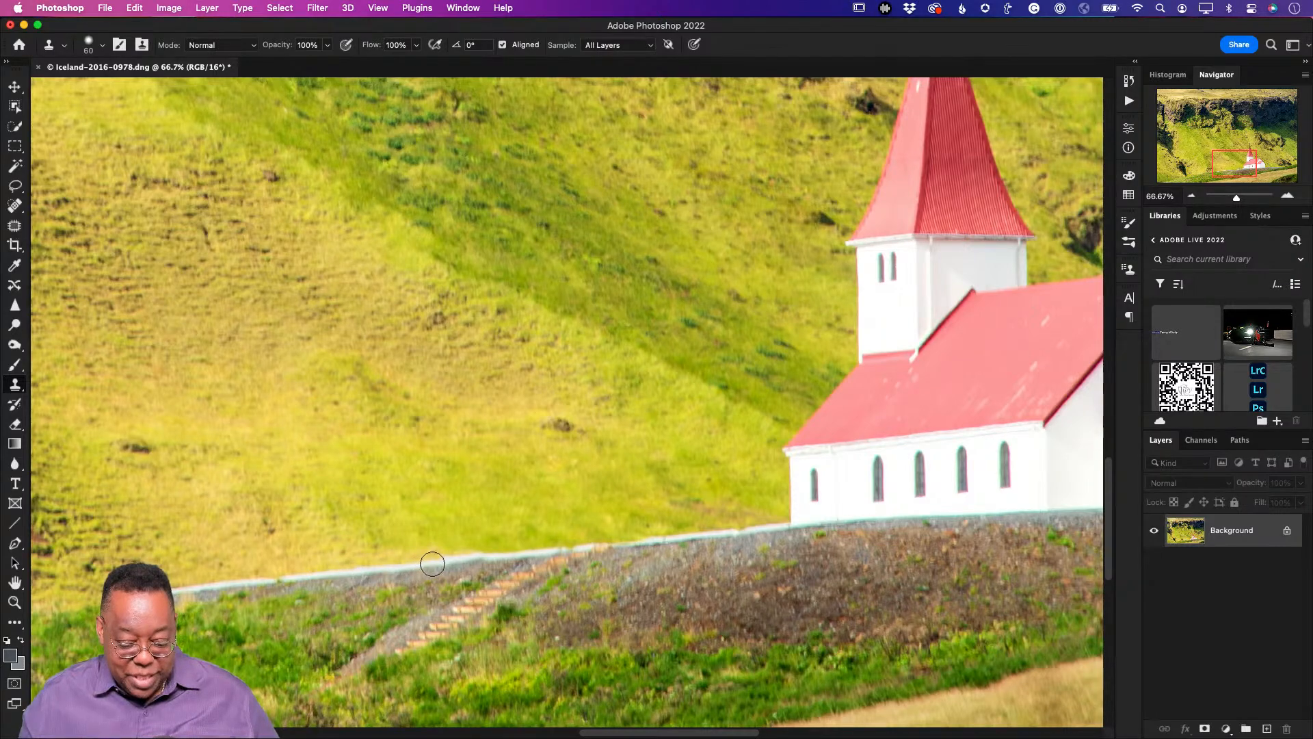
Clone over the remaining flaw along the light wall edge, just above the stone stairs
left_click_drag(438, 562, 475, 560)
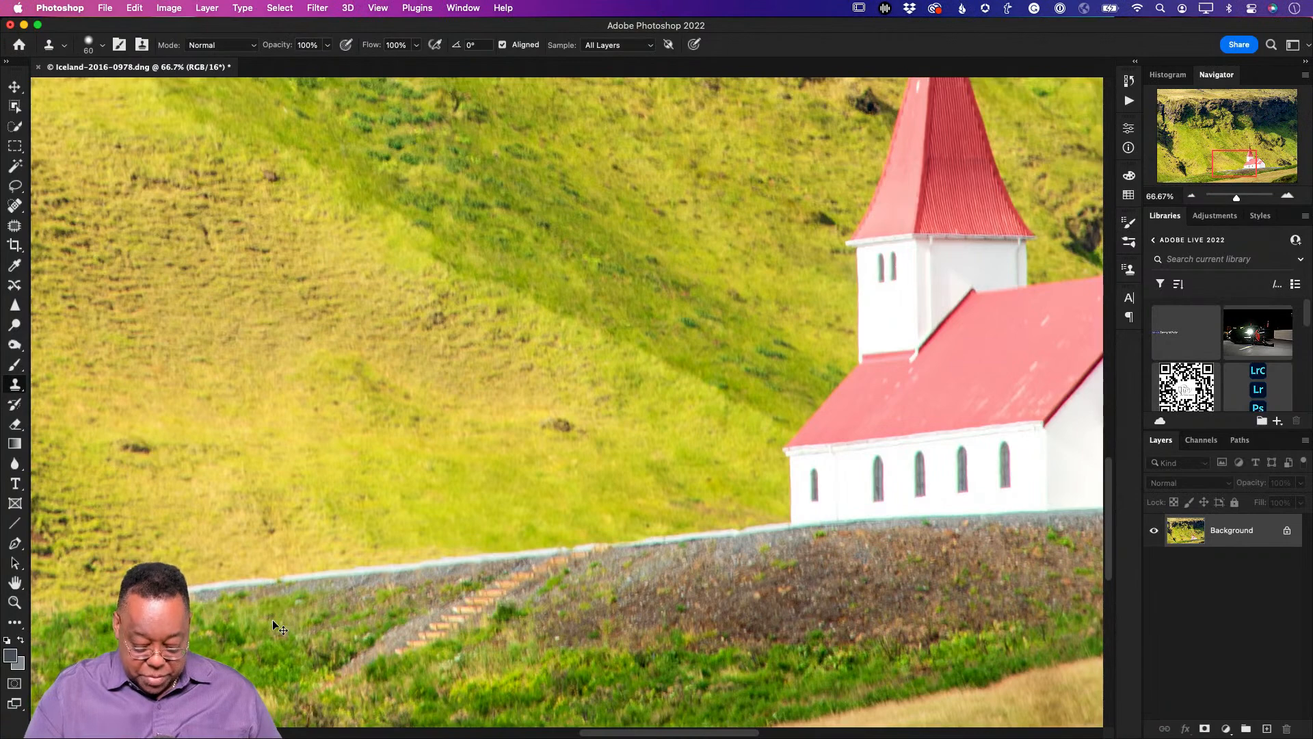
key("super+0")
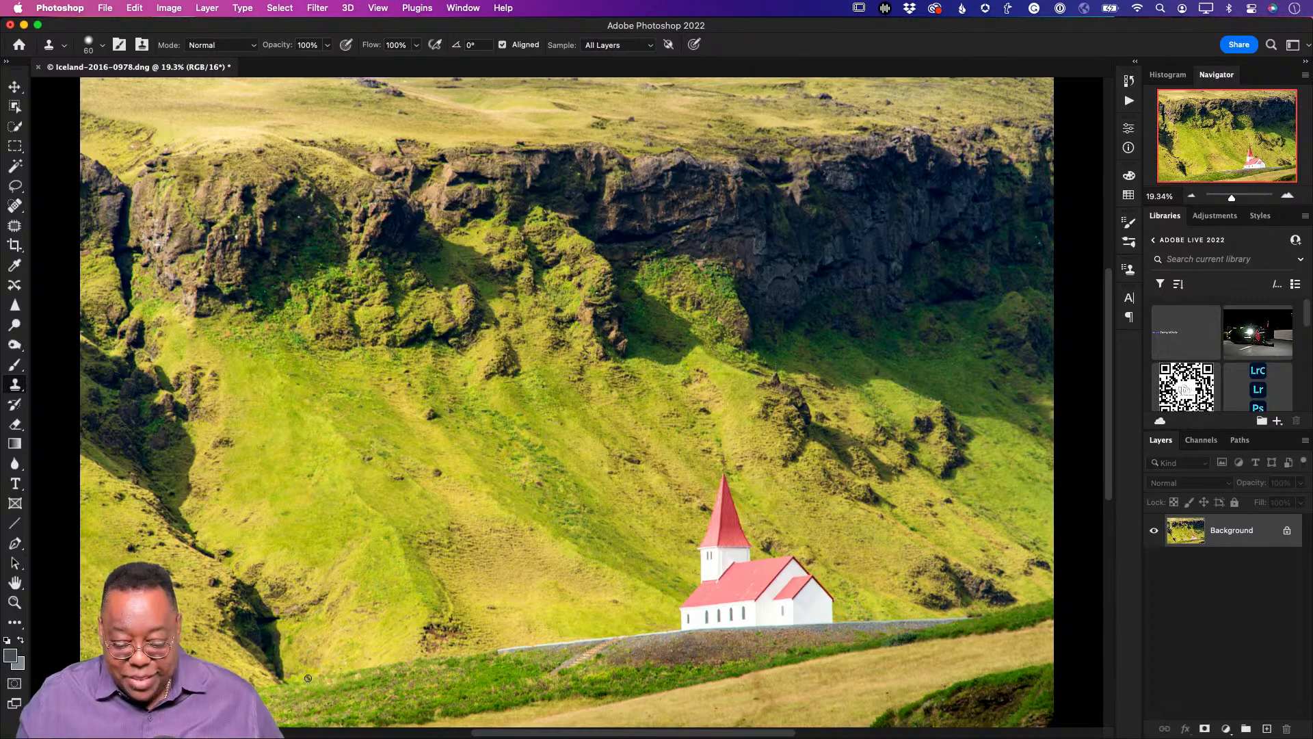
Heal the white marks on the upper part of the church's main roof with the Spot Healing Brush at size 35
key("z")
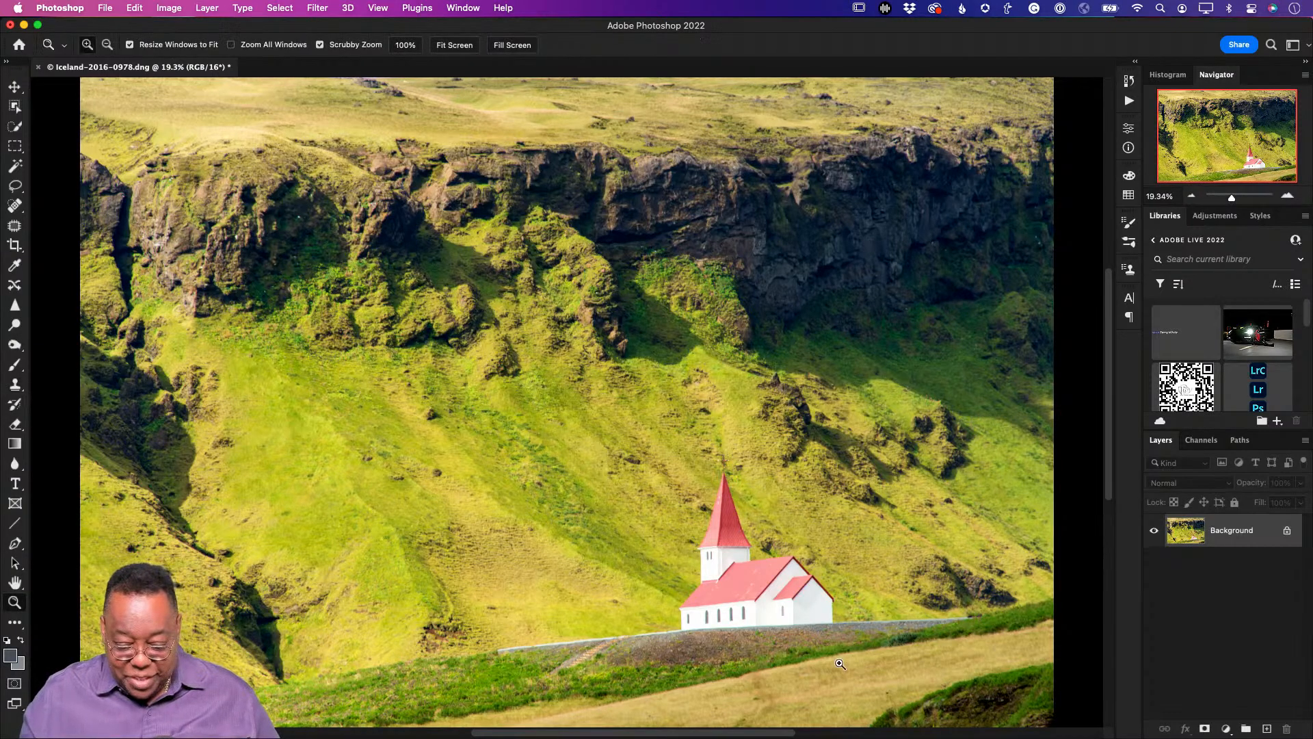
left_click_drag(841, 663, 744, 499)
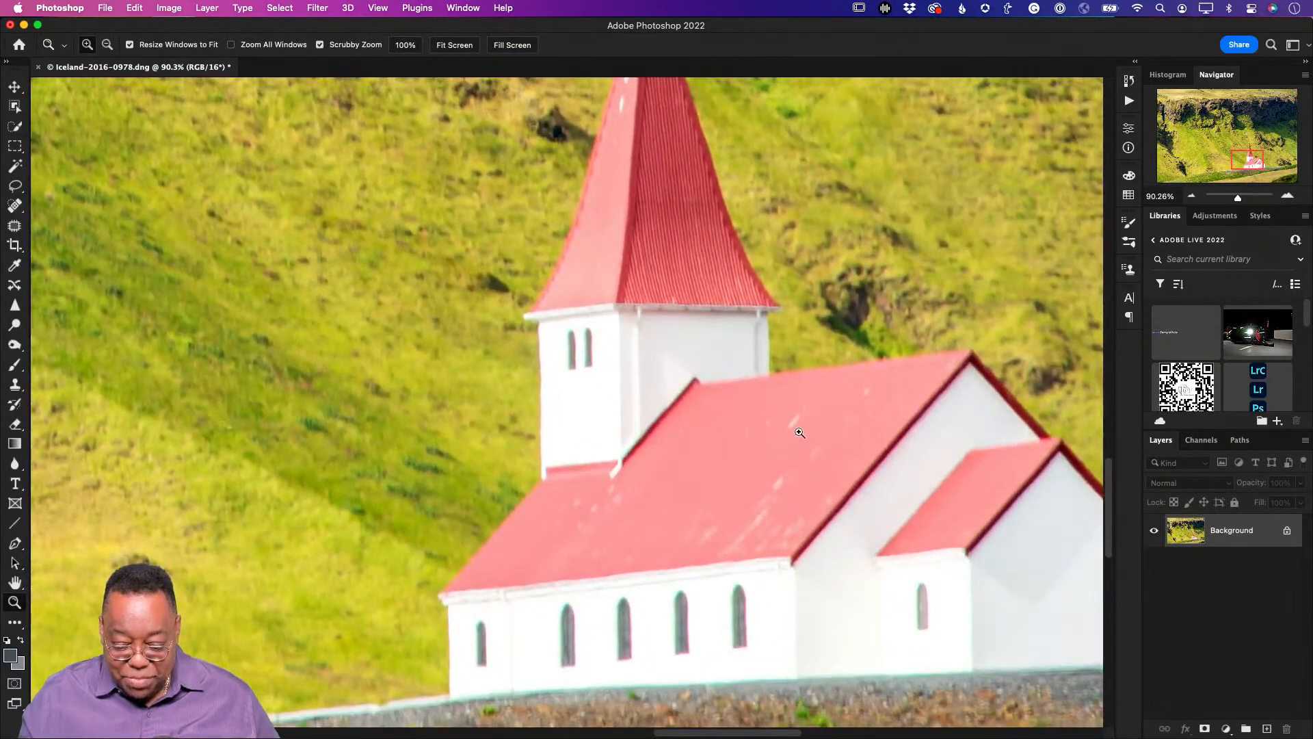
left_click(15, 206)
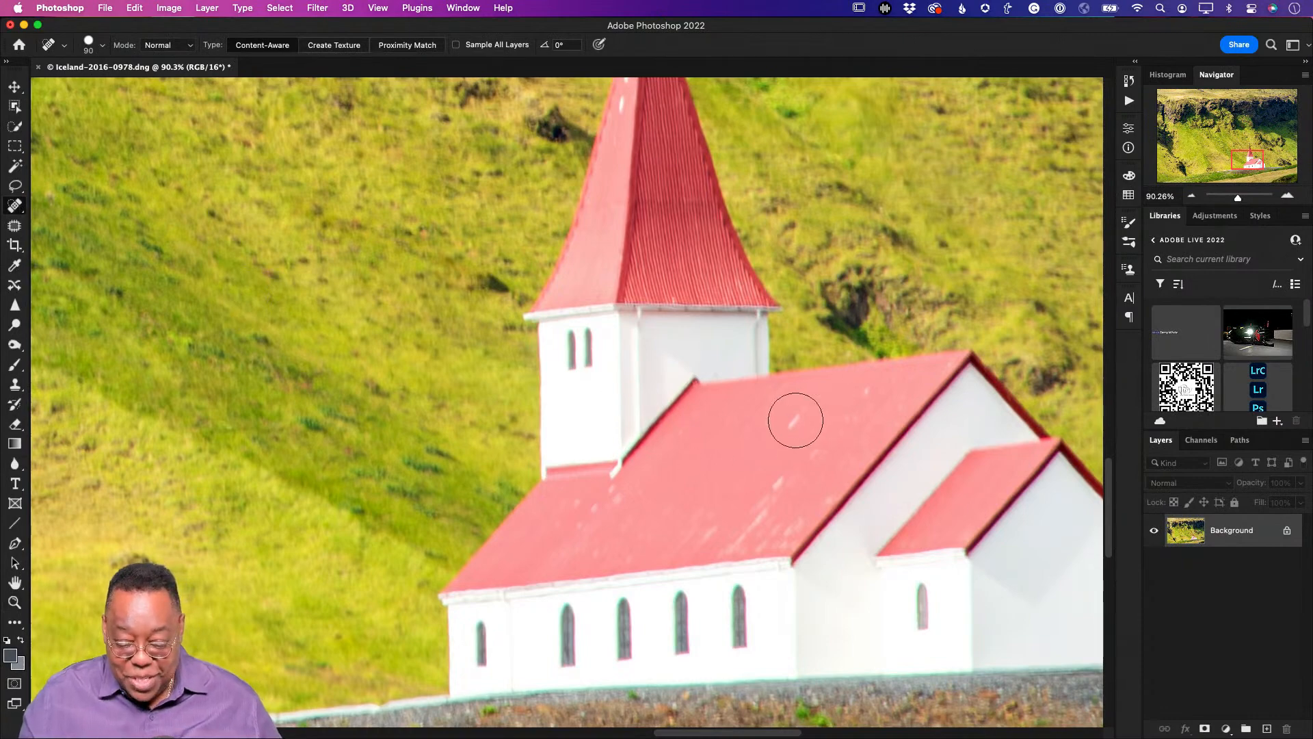
key("bracketleft")
key("bracketleft")
key("bracketleft")
key("bracketleft")
key("bracketleft")
key("bracketleft")
left_click(804, 409)
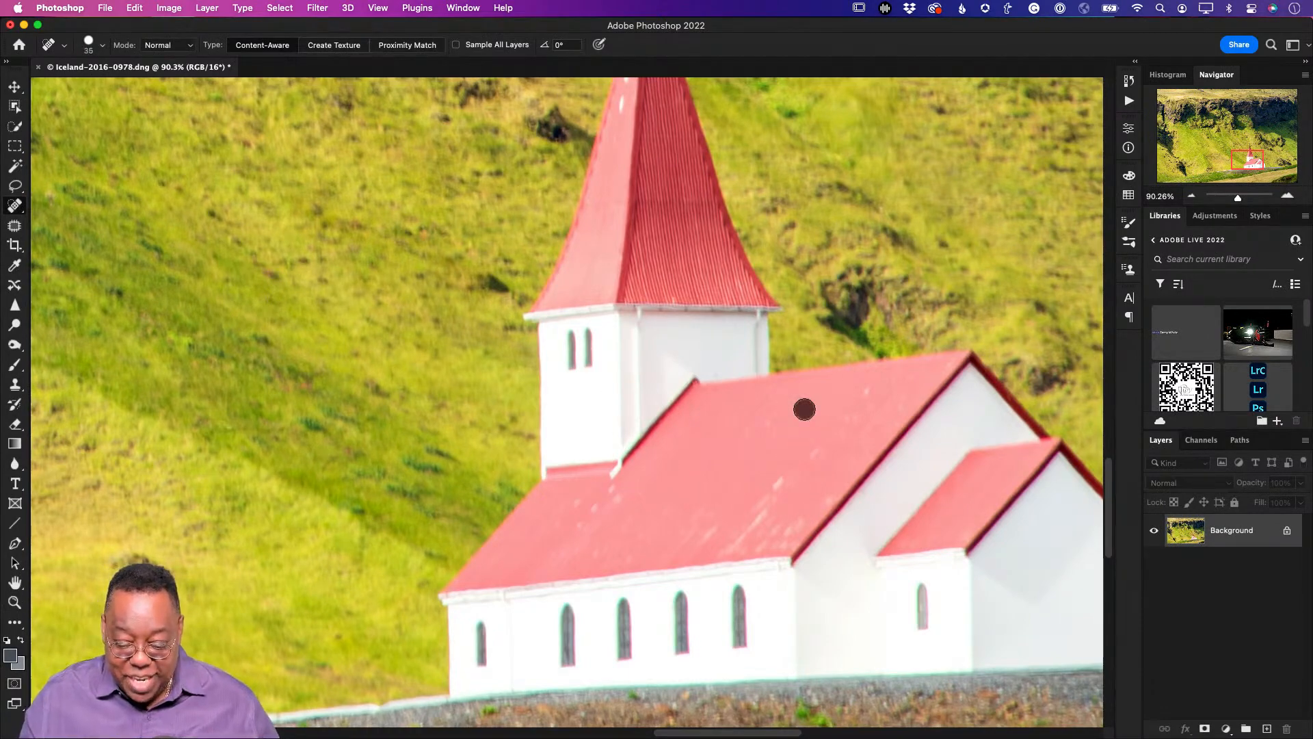
left_click(865, 390)
left_click(812, 453)
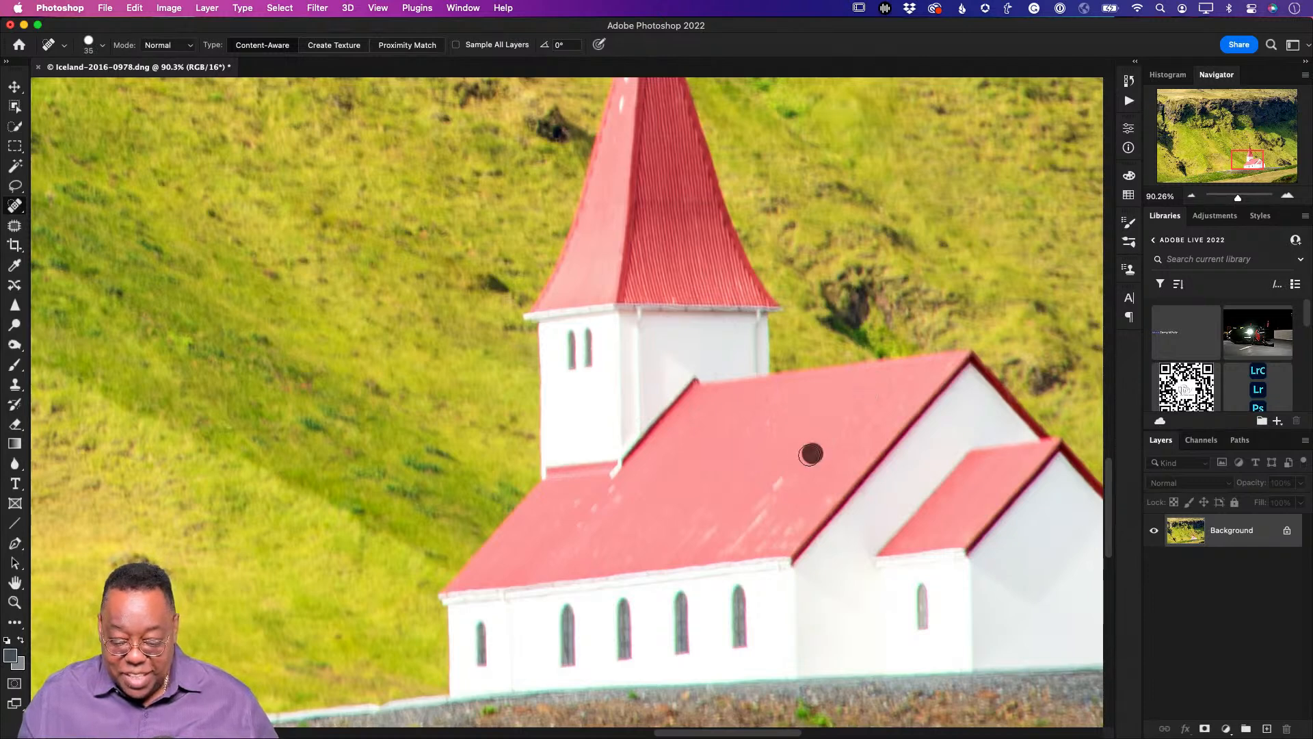
Heal away the white streaks across the lower middle of the church's main red roof
left_click_drag(779, 480, 775, 493)
left_click(762, 511)
left_click(766, 504)
left_click(794, 528)
left_click(780, 539)
left_click(786, 536)
left_click(773, 545)
left_click(763, 544)
left_click(771, 527)
left_click(759, 520)
left_click(742, 540)
left_click(728, 546)
left_click_drag(747, 533, 692, 540)
Heal the remaining pale specks on the main roof below the bell tower
mouse_move(604, 494)
left_mouse_down()
mouse_move(619, 502)
mouse_move(579, 506)
left_mouse_up()
left_click(586, 504)
left_click(553, 523)
left_click(580, 498)
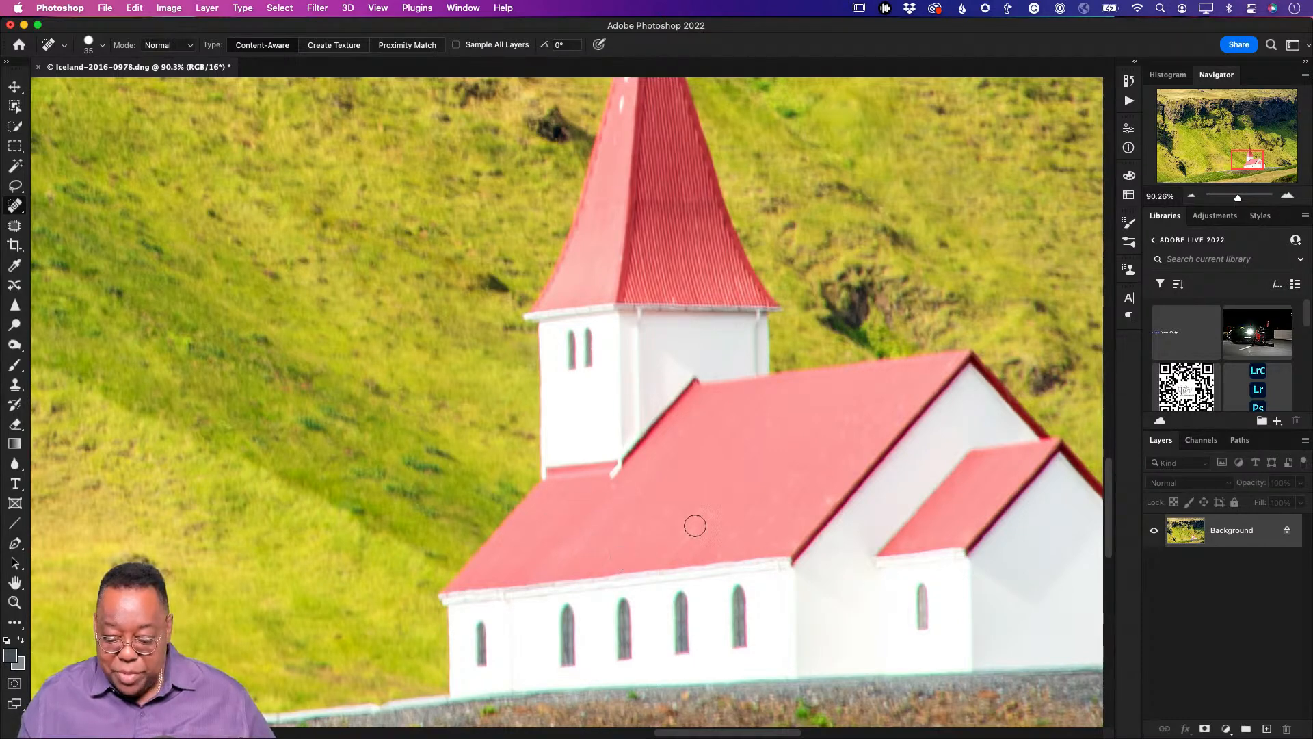
Heal the two white marks on the red steeple with the Spot Healing Brush at size 25
scroll(684, 203, "up", 3)
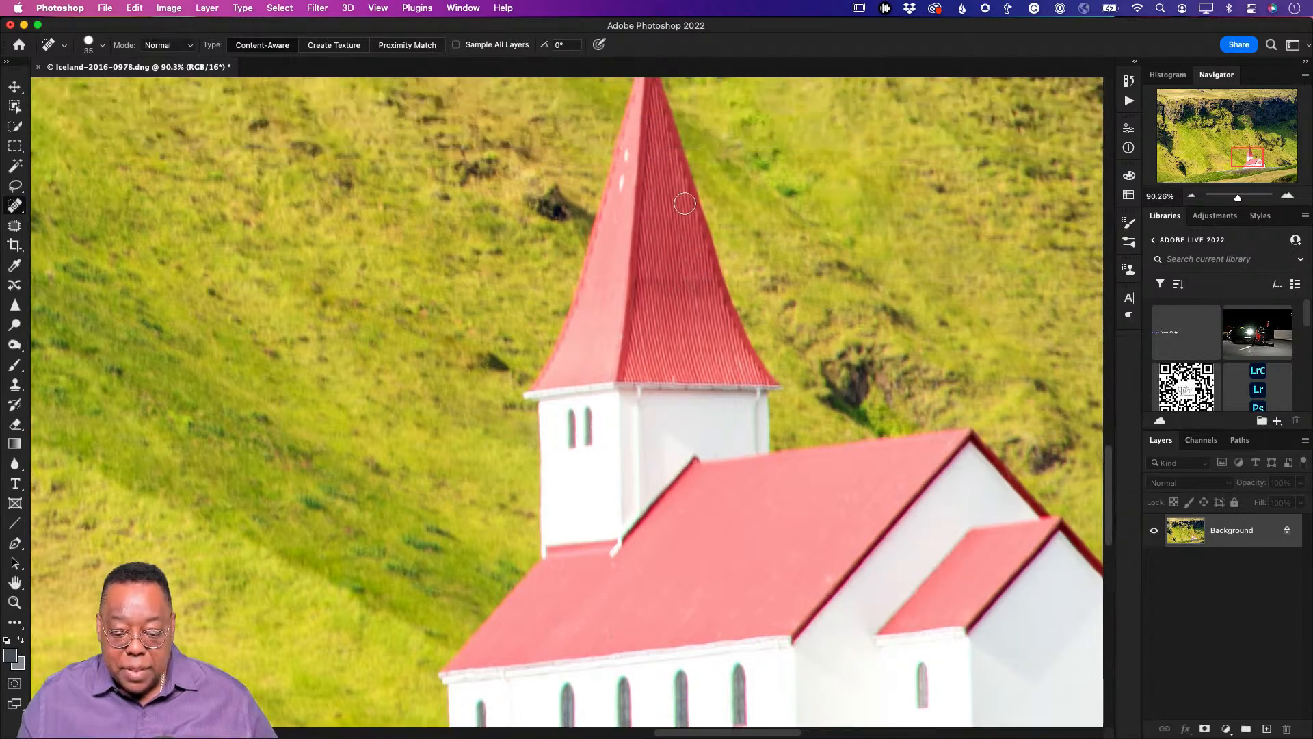
scroll(685, 203, "up", 3)
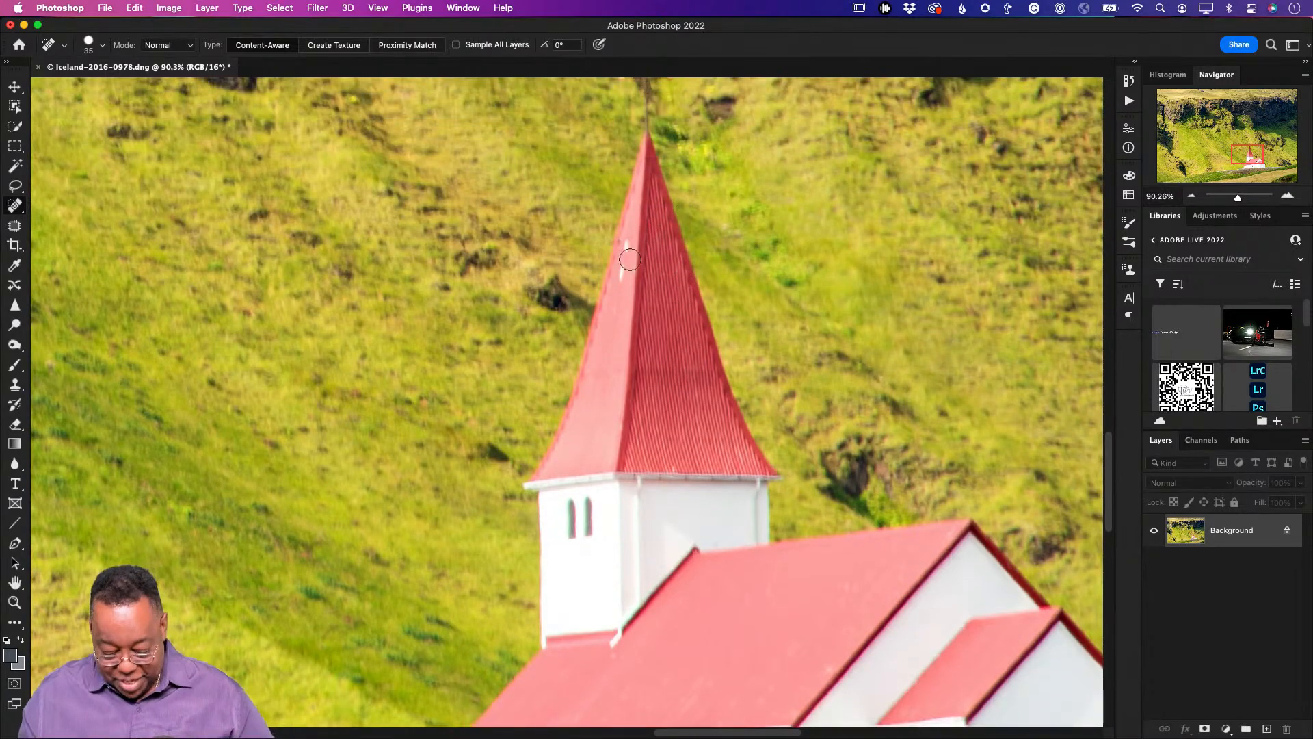
key("bracketleft")
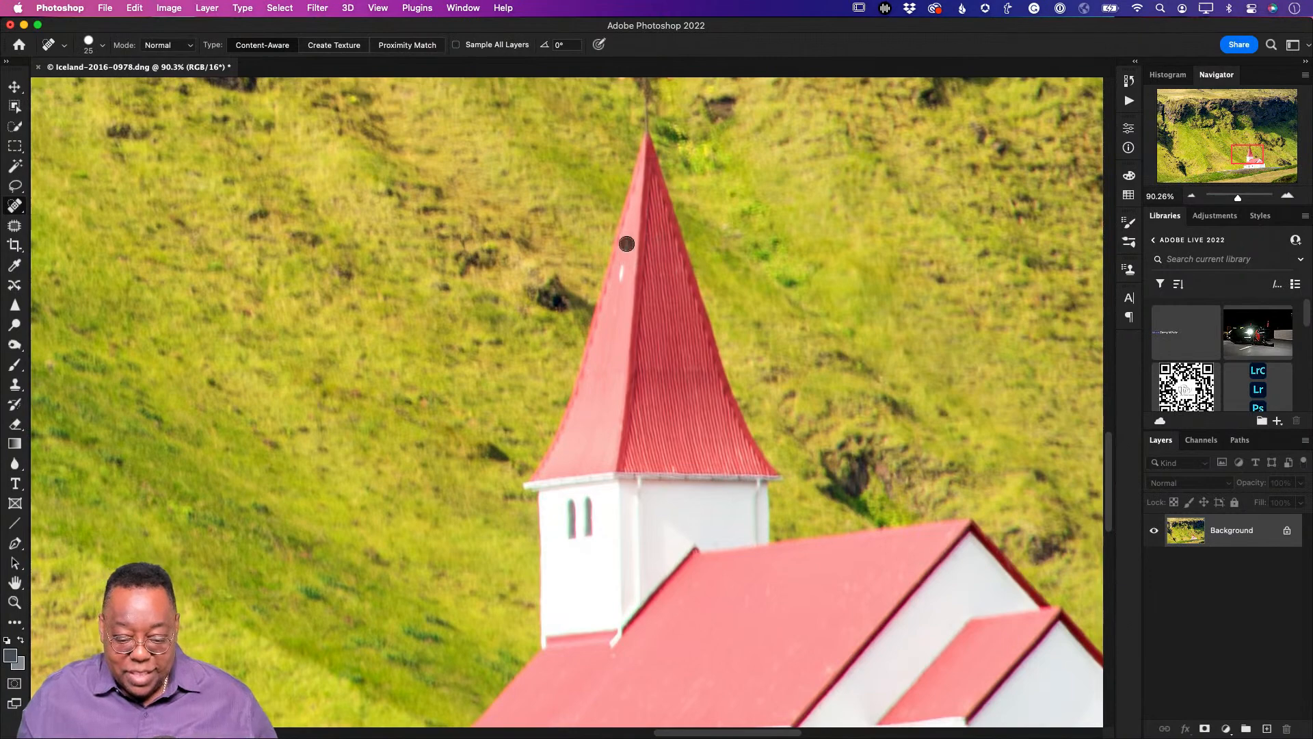
left_click_drag(619, 275, 614, 283)
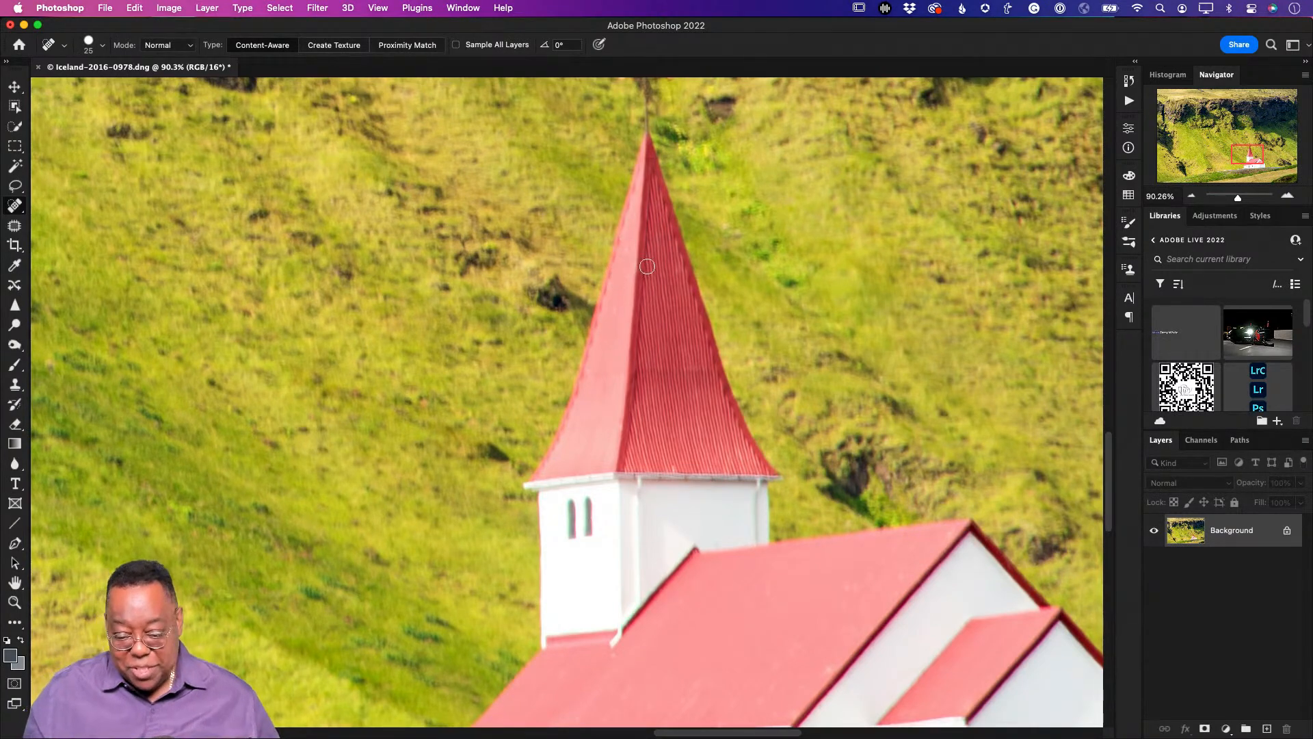
Duplicate the Background layer and convert the copy for Smart Filters
key("super+0")
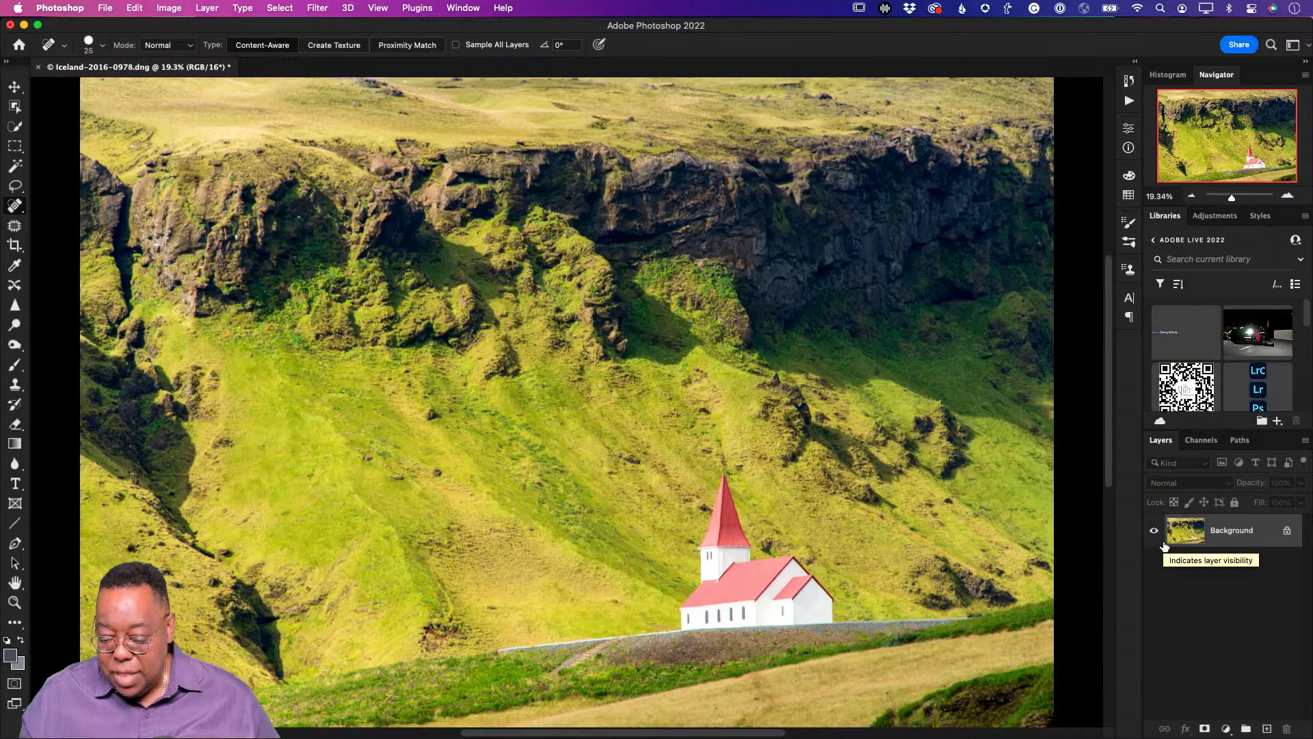
left_click_drag(1249, 539, 1269, 730)
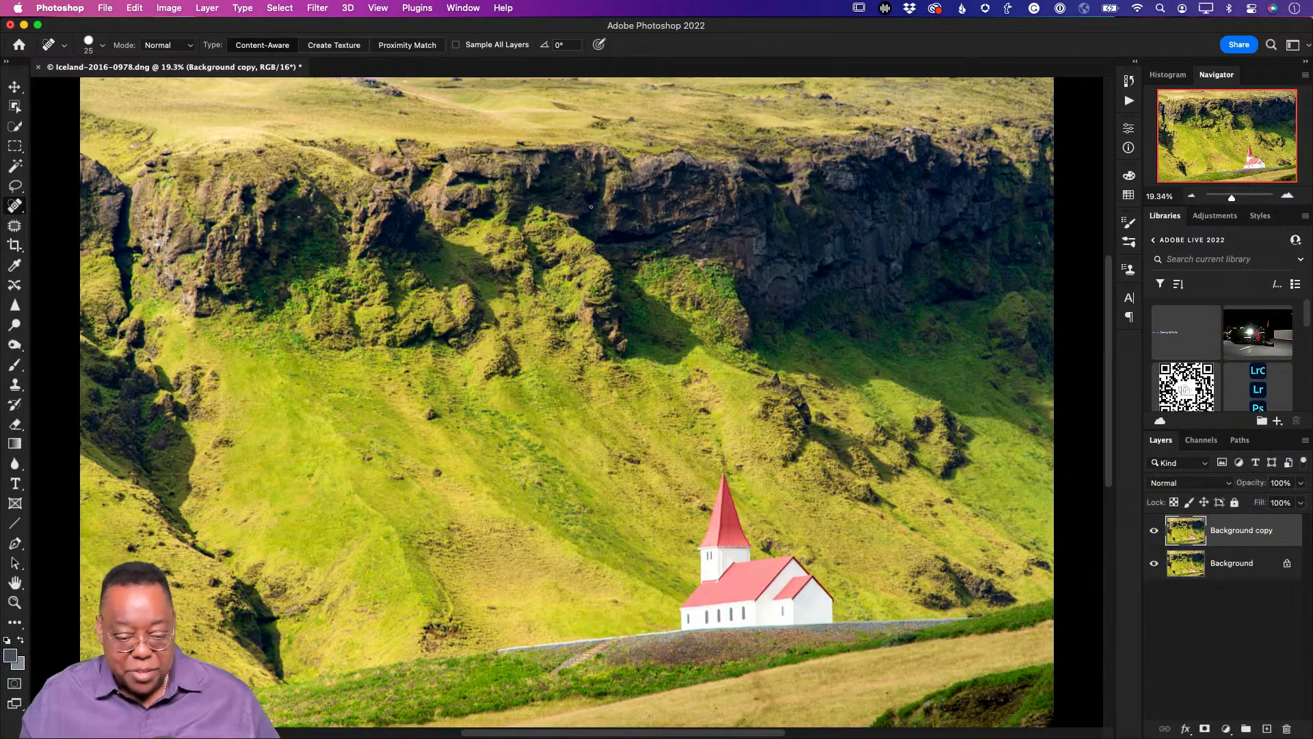
left_click(314, 8)
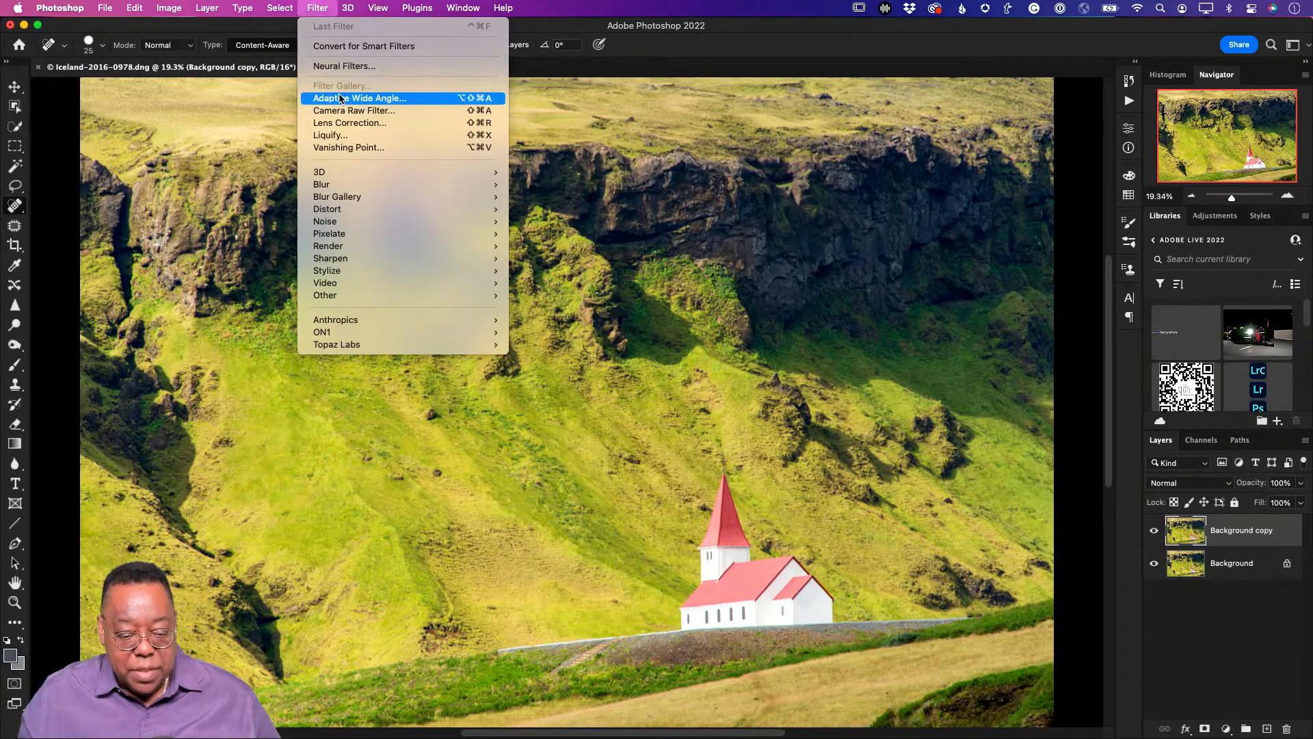
left_click(361, 48)
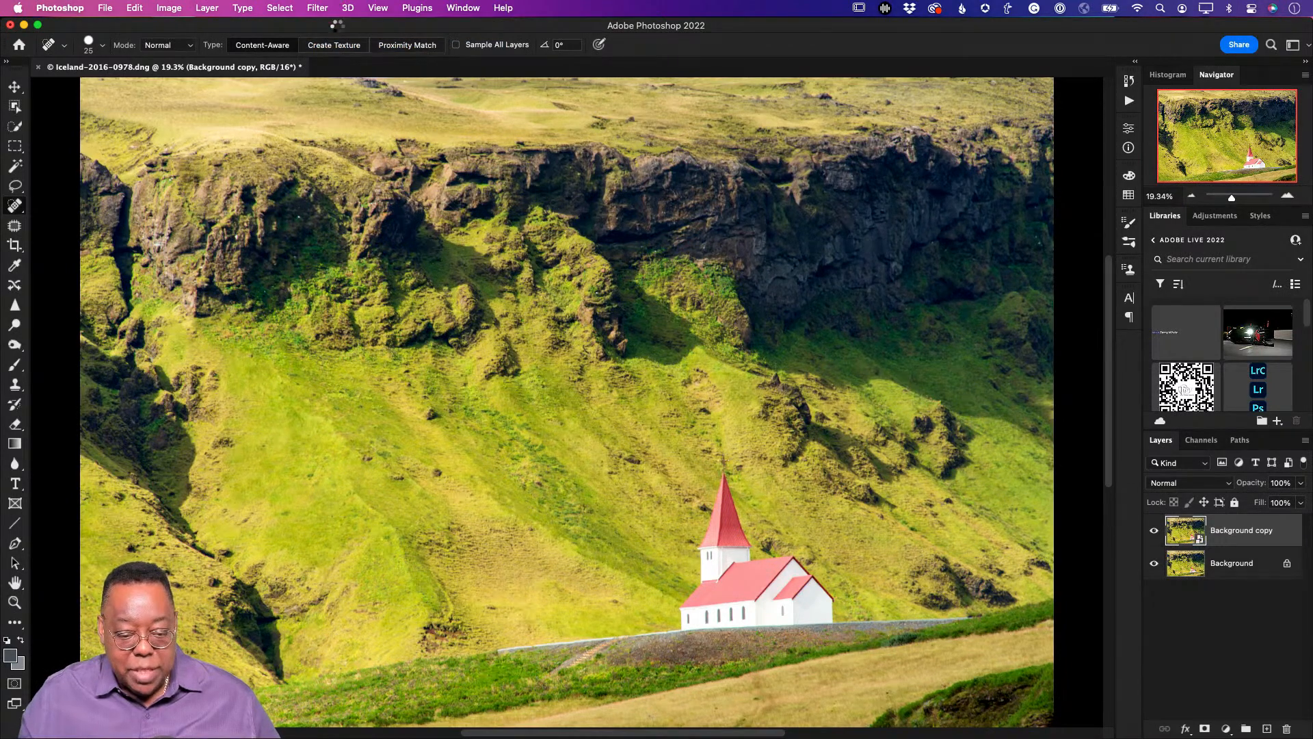
Open the Camera Raw Filter on the layer copy and bring the church into close view
left_click(320, 9)
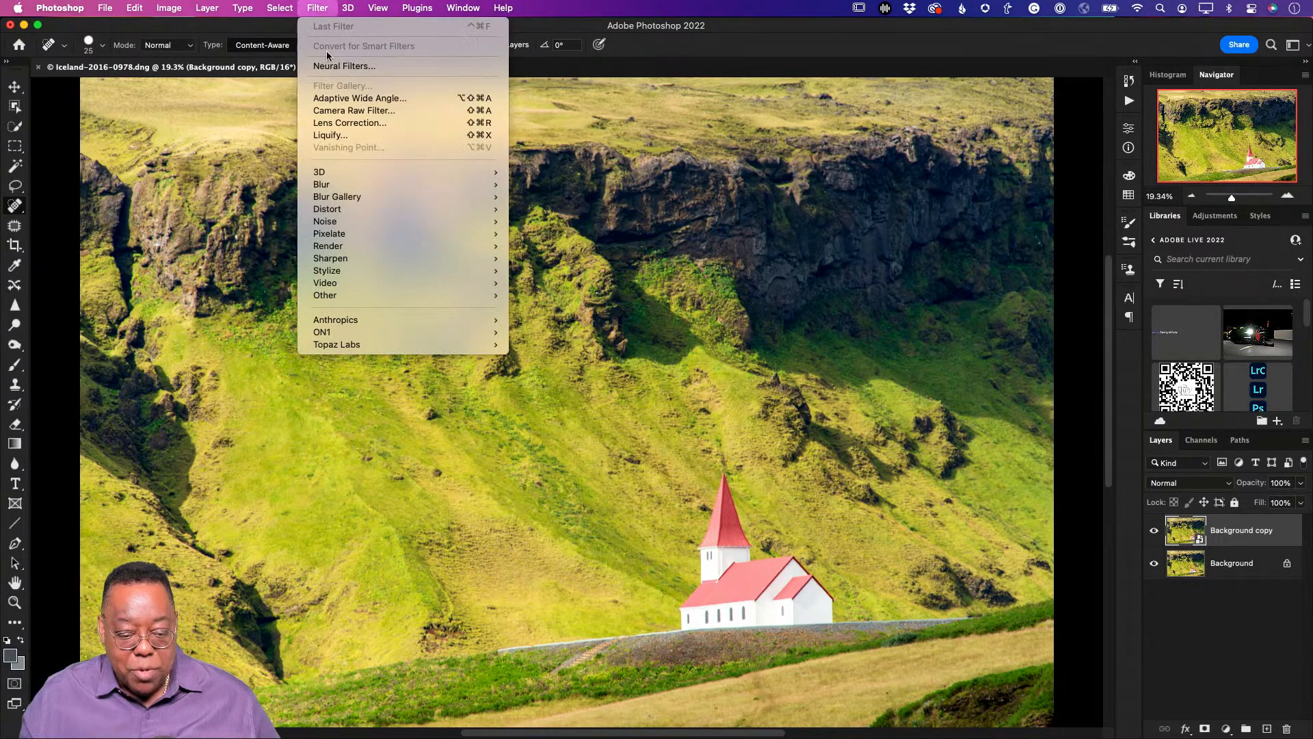
left_click(342, 112)
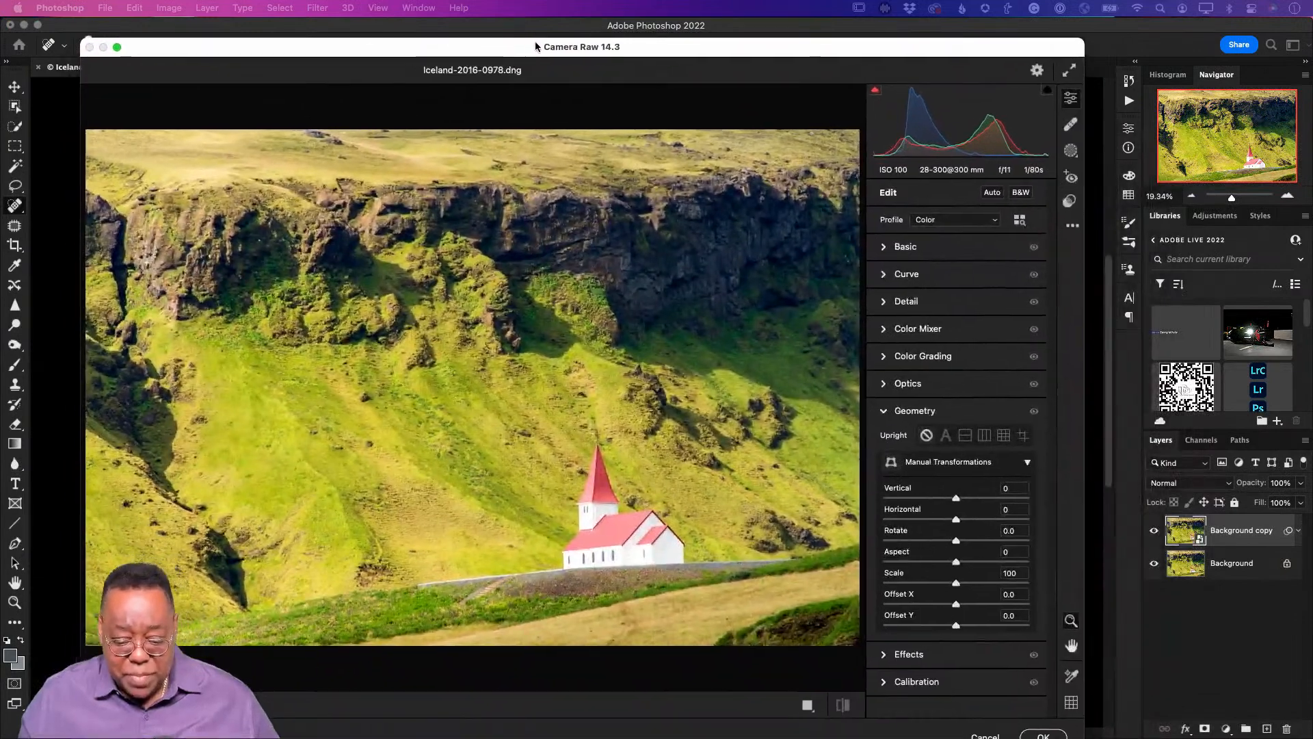
left_click_drag(536, 43, 547, 43)
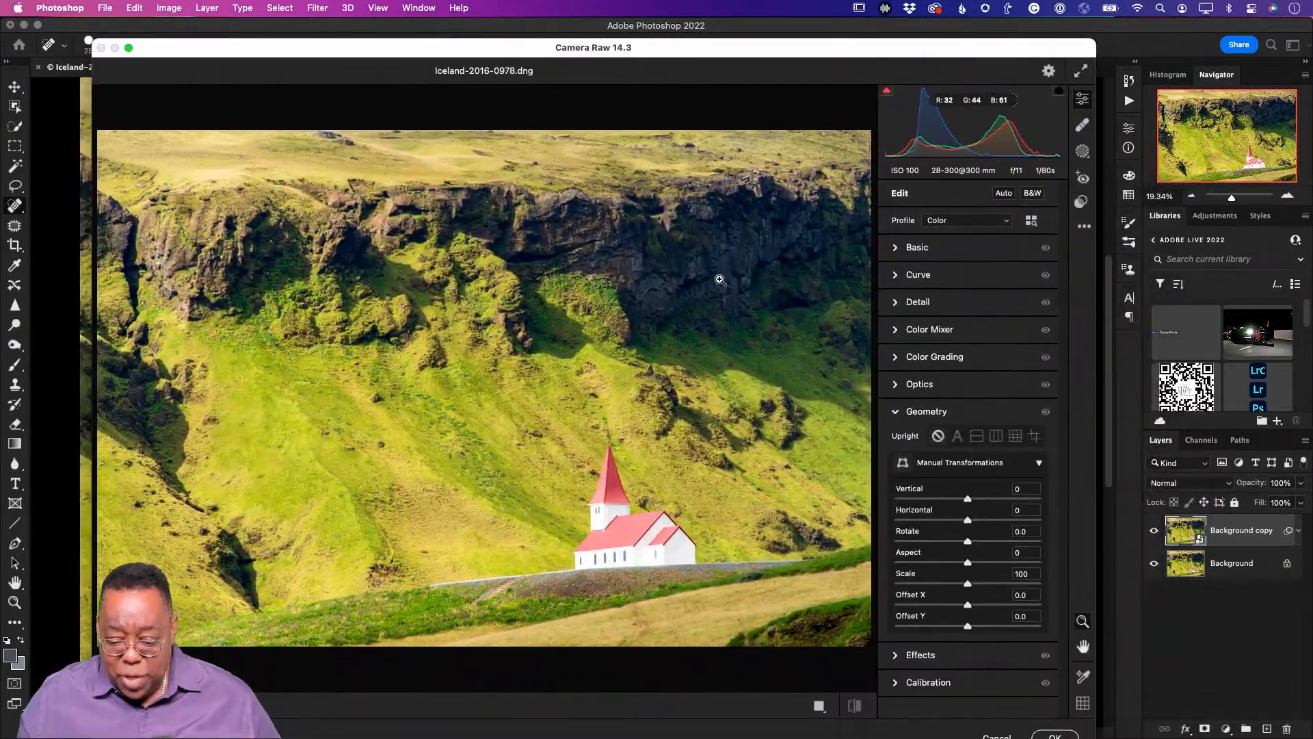
left_click(556, 457)
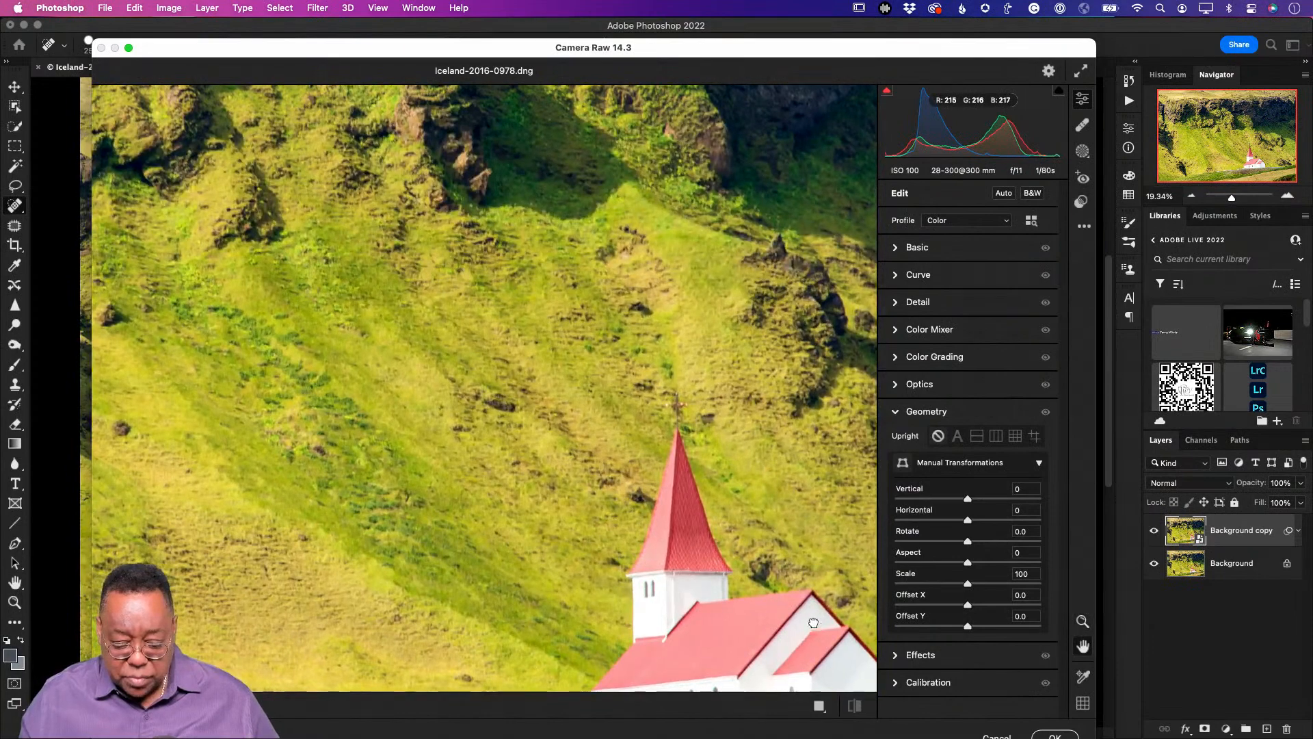
left_click(629, 512, "alt")
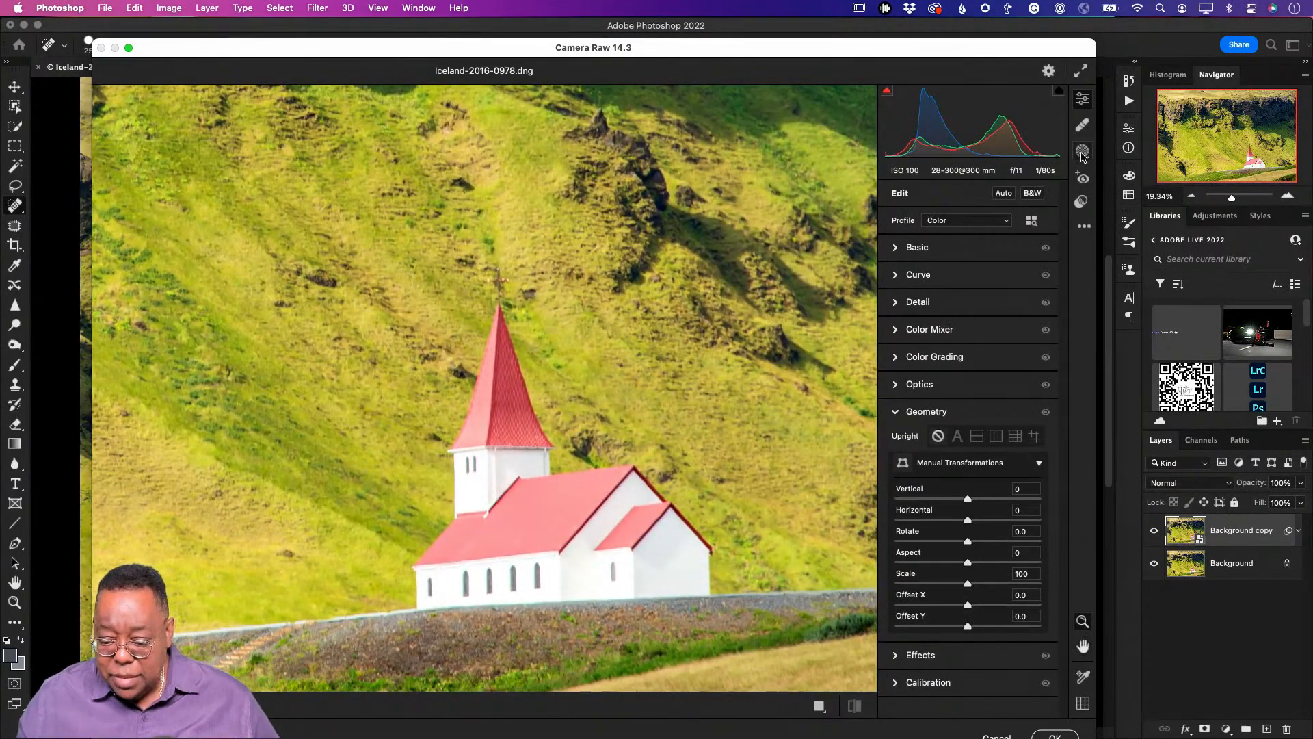
Create a Color Range mask by sampling the red of the church's main roof
left_click(1082, 154)
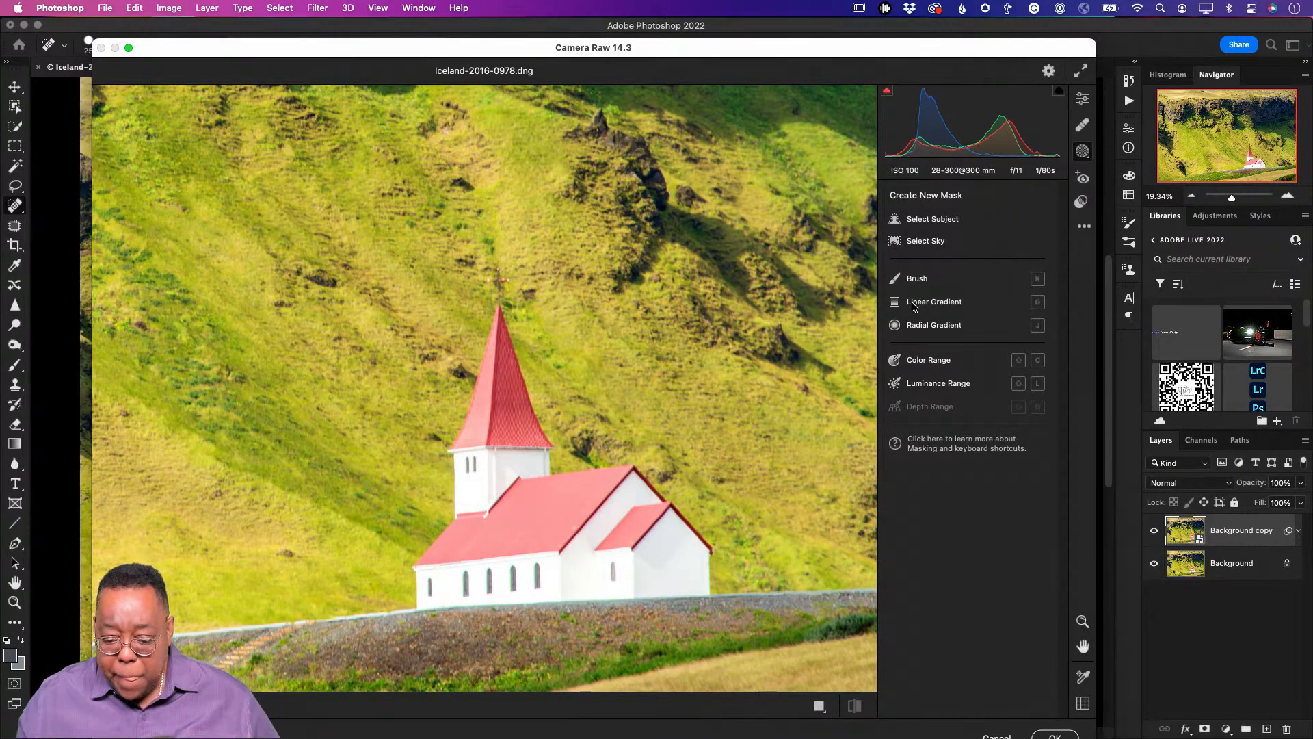
mouse_move(913, 307)
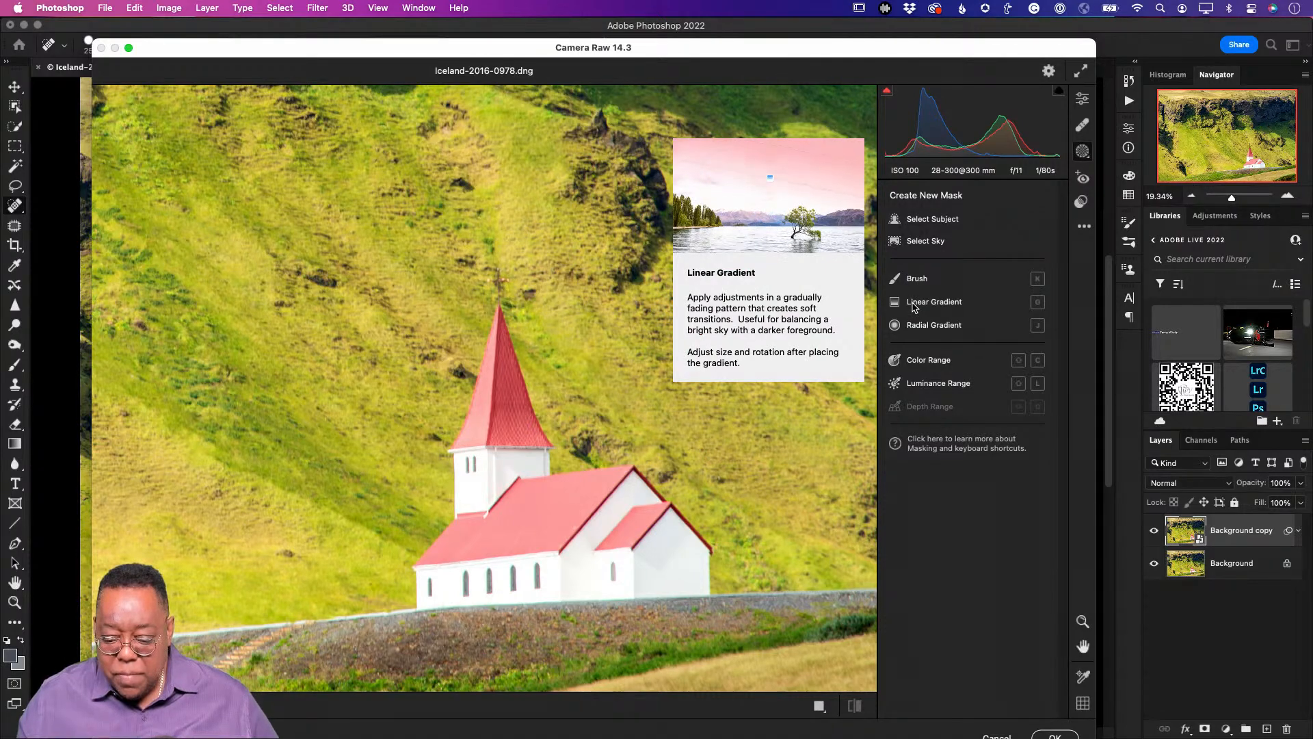
left_click(913, 362)
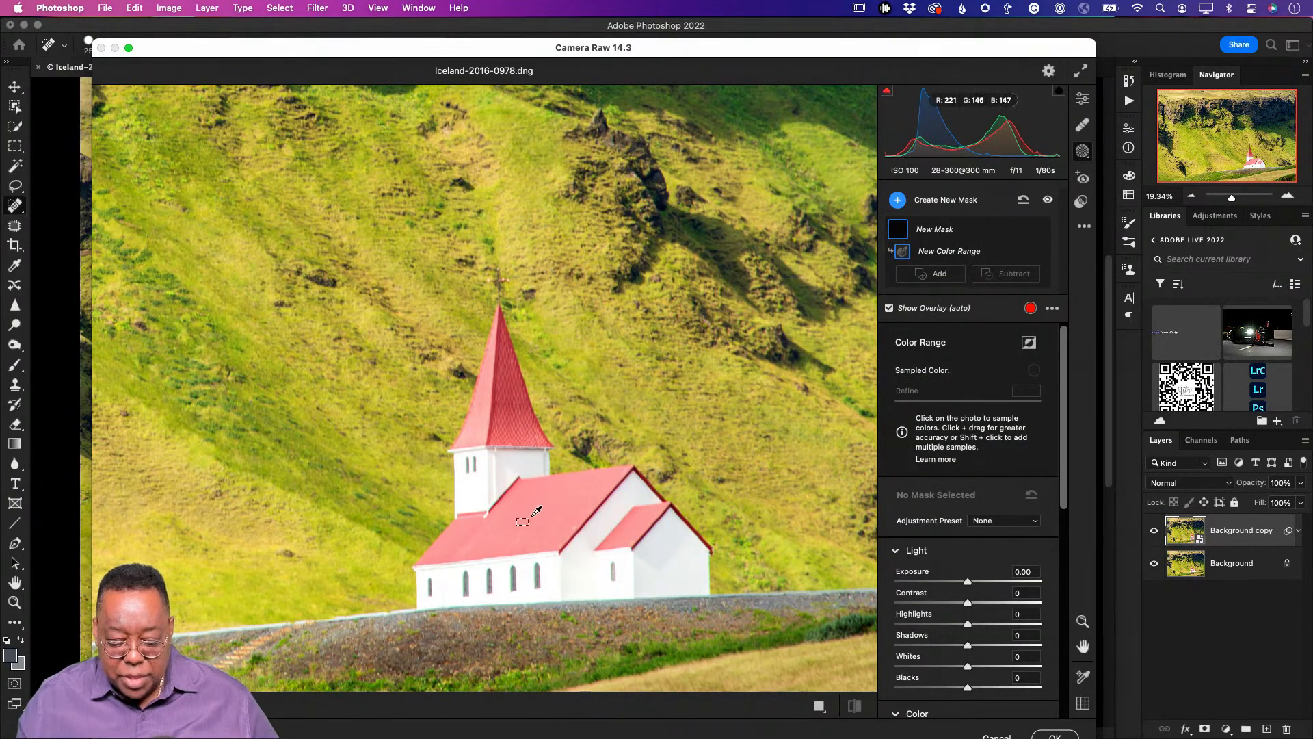
left_click_drag(558, 500, 573, 490)
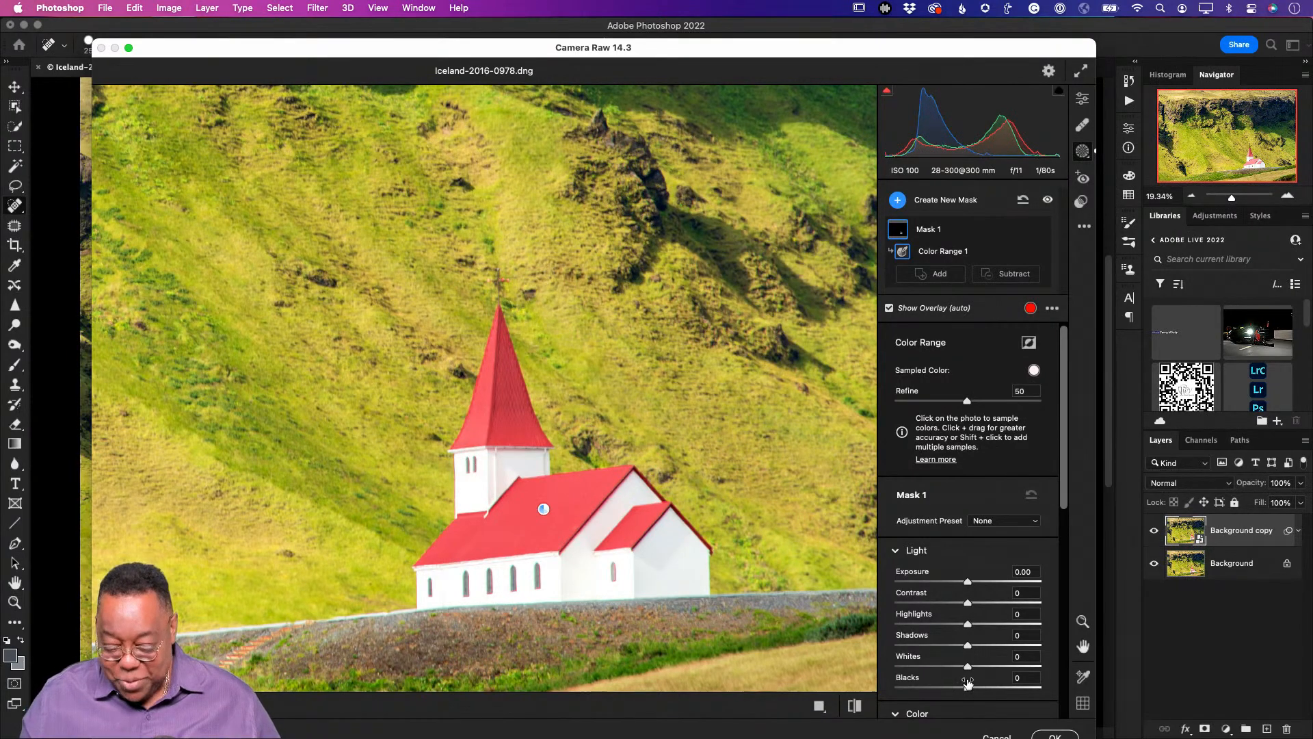
Set the roof mask's Hue to -4.3 and its Saturation to +100
scroll(968, 669, "down", 5)
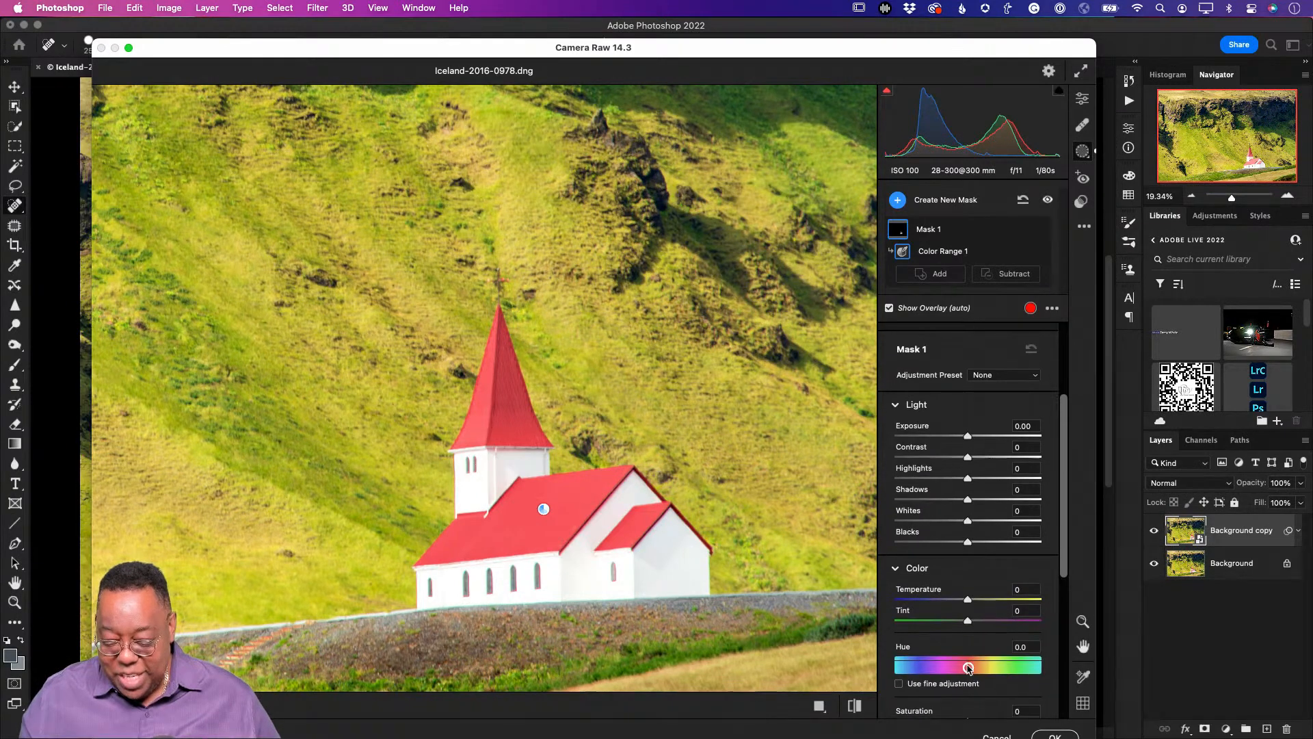
left_click_drag(966, 669, 966, 670)
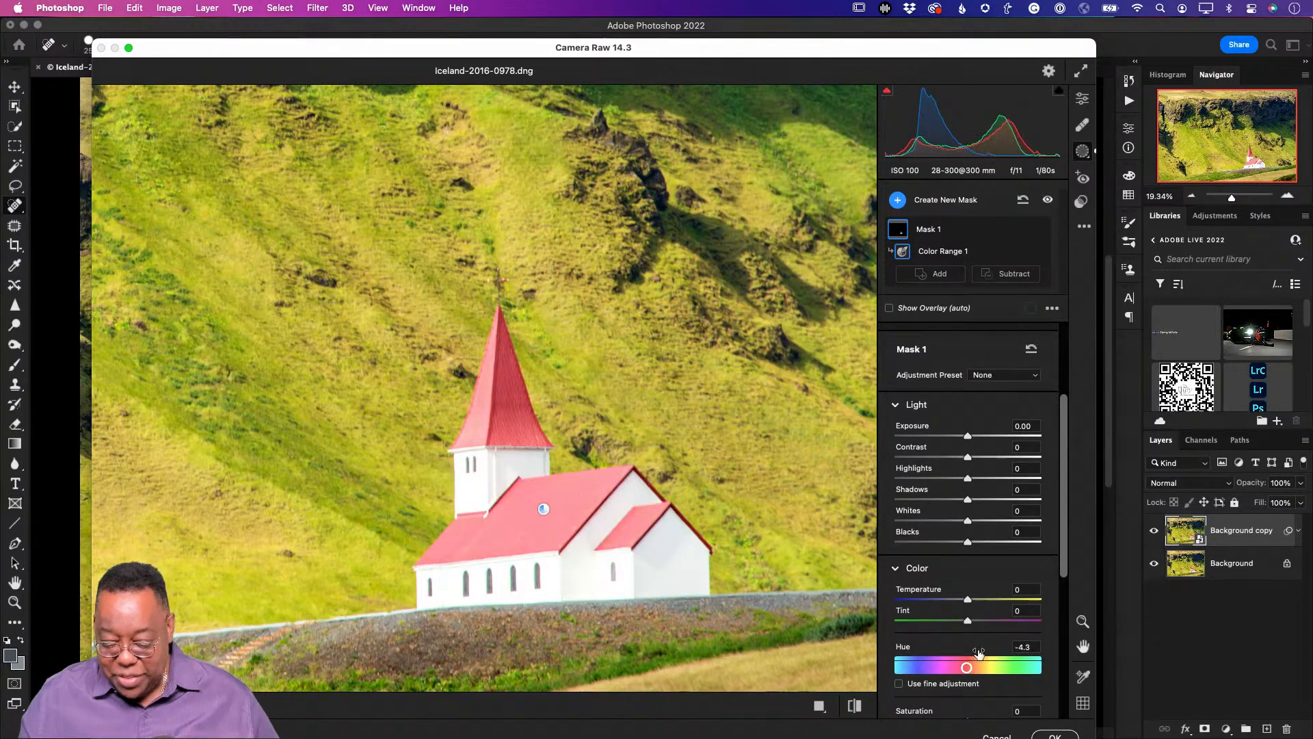
scroll(980, 650, "down", 4)
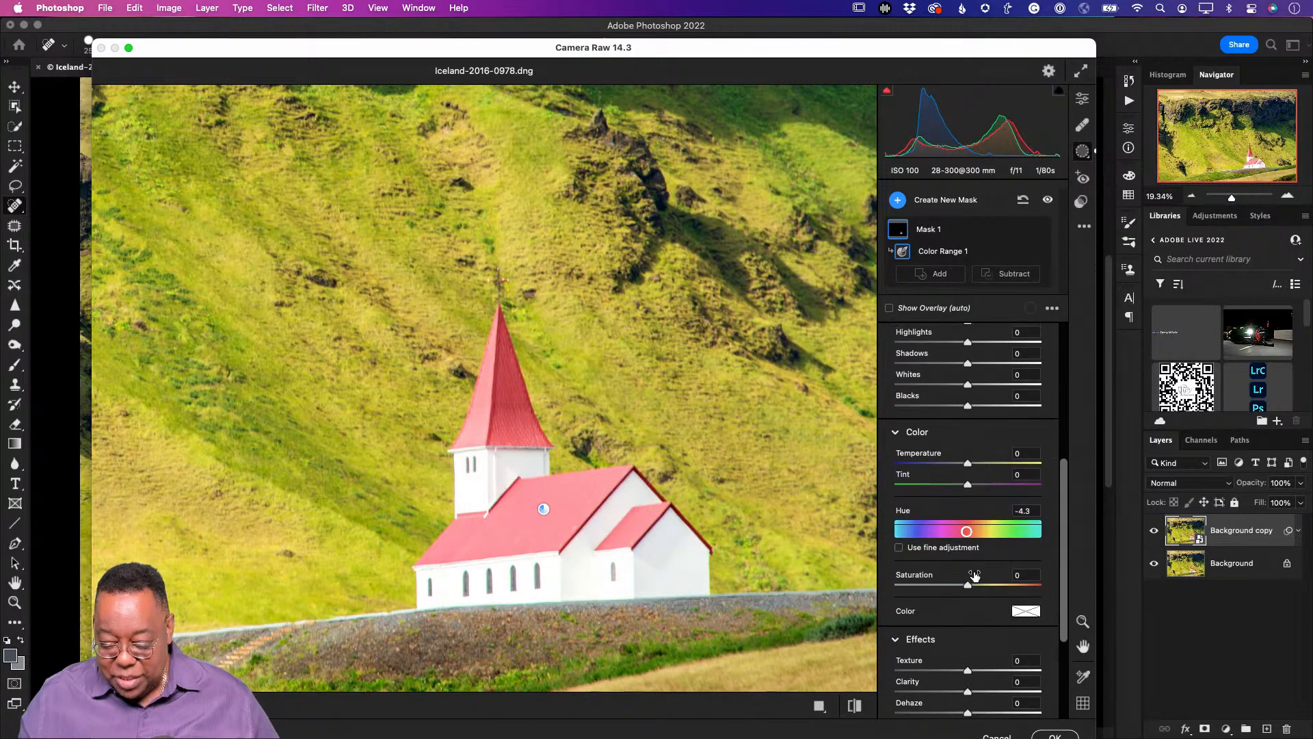
left_click_drag(969, 587, 1043, 588)
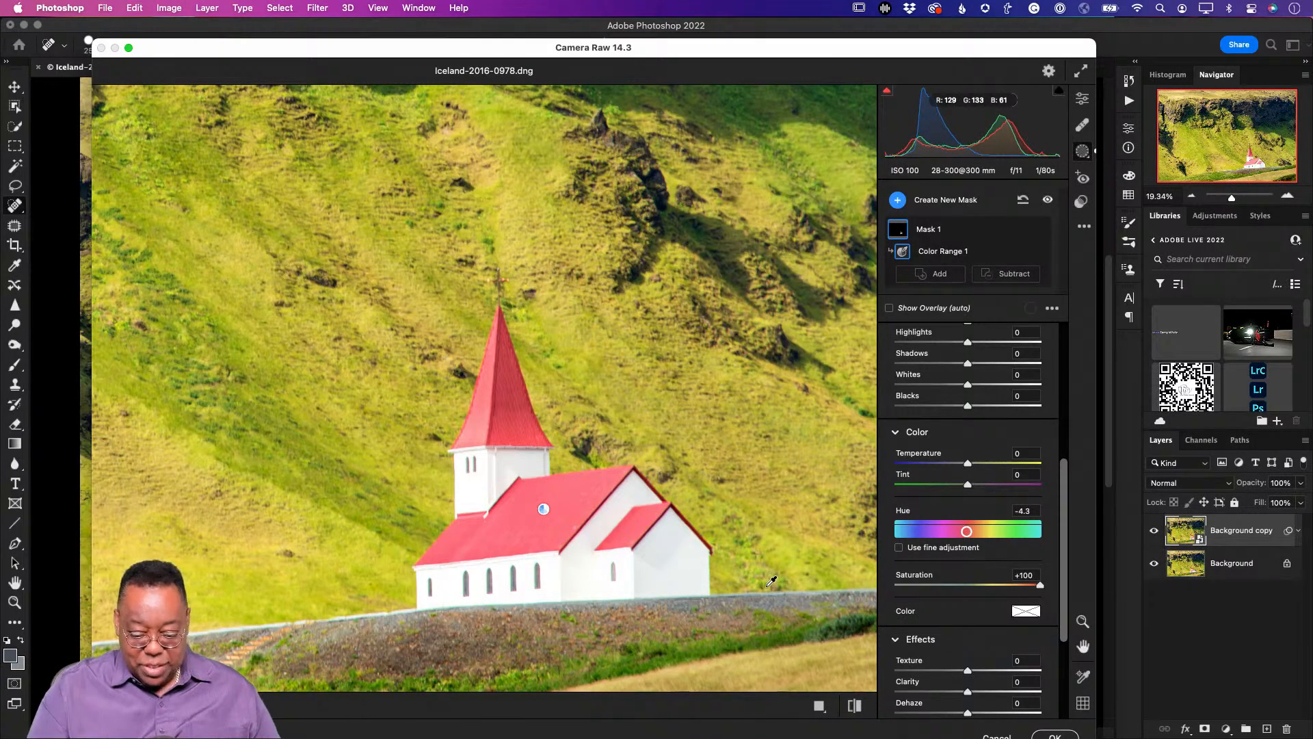
key("super+0")
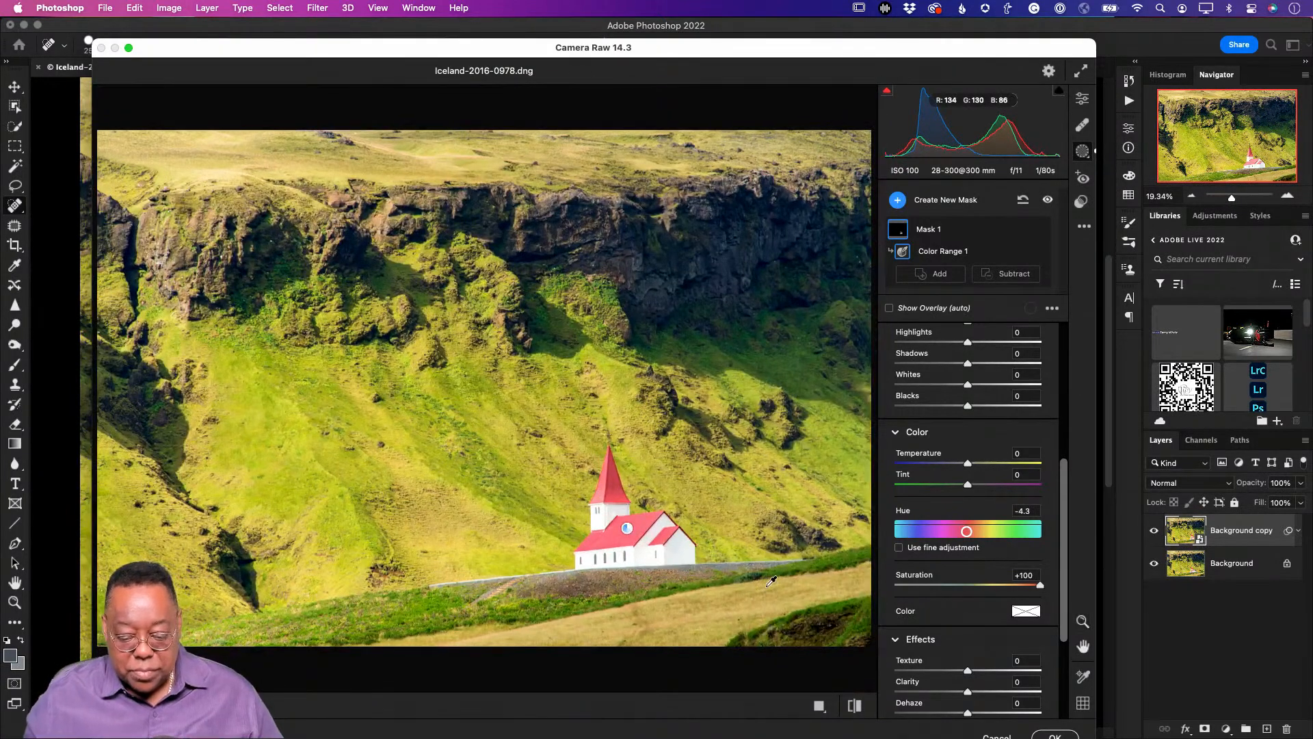
Rename the church roof's Color Range mask as "roof top"
left_click(894, 201)
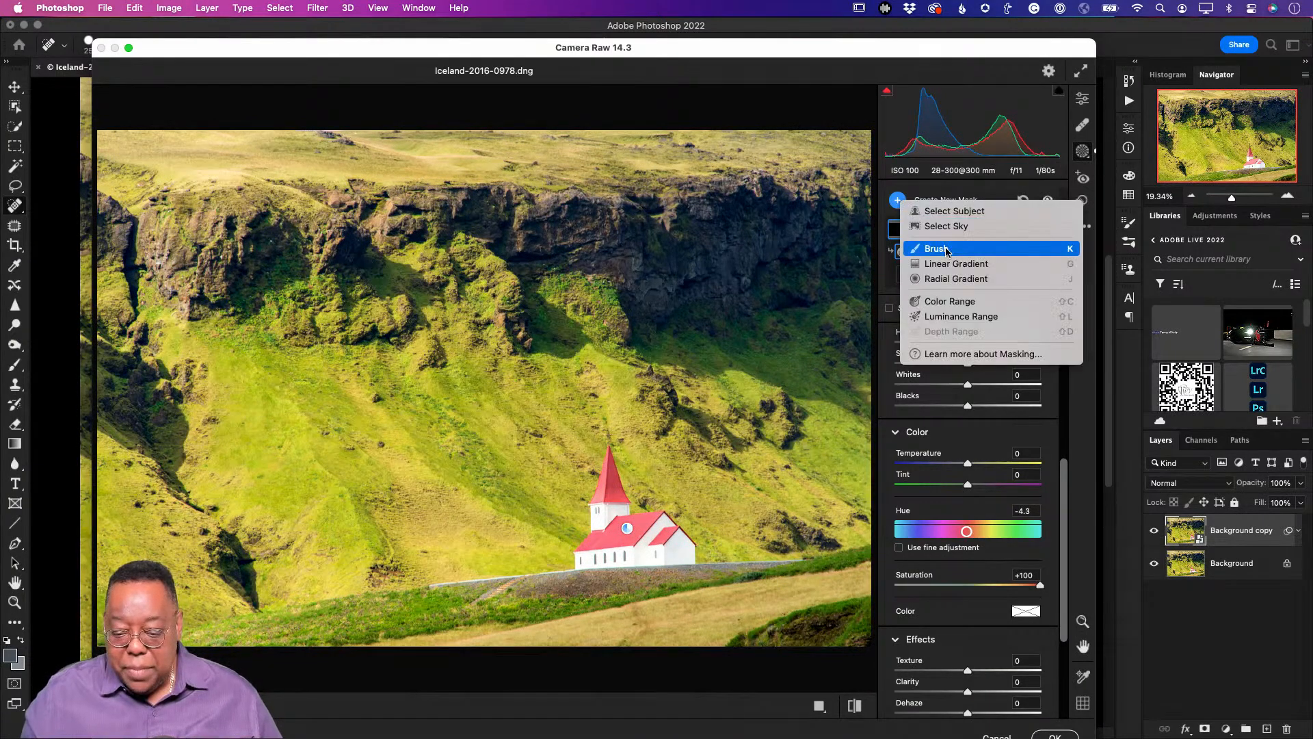
key("shift+c")
double_click(931, 230)
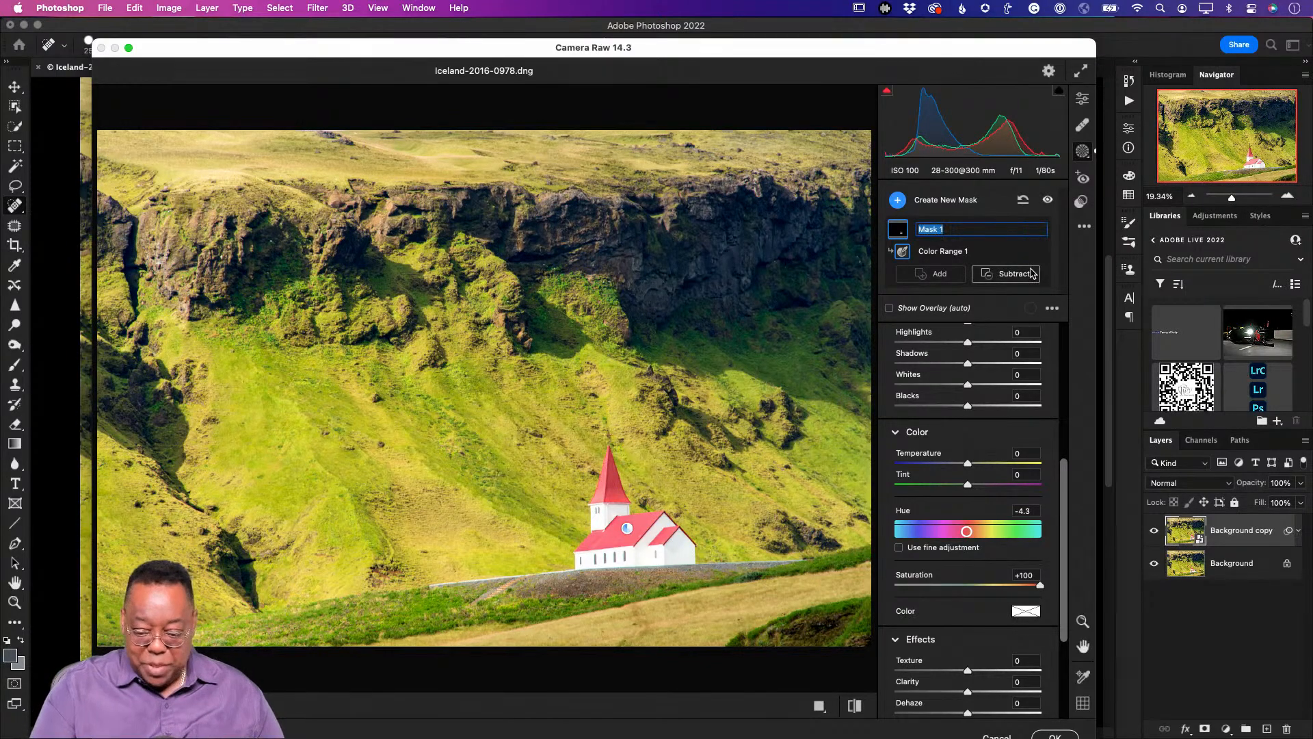
key("Return")
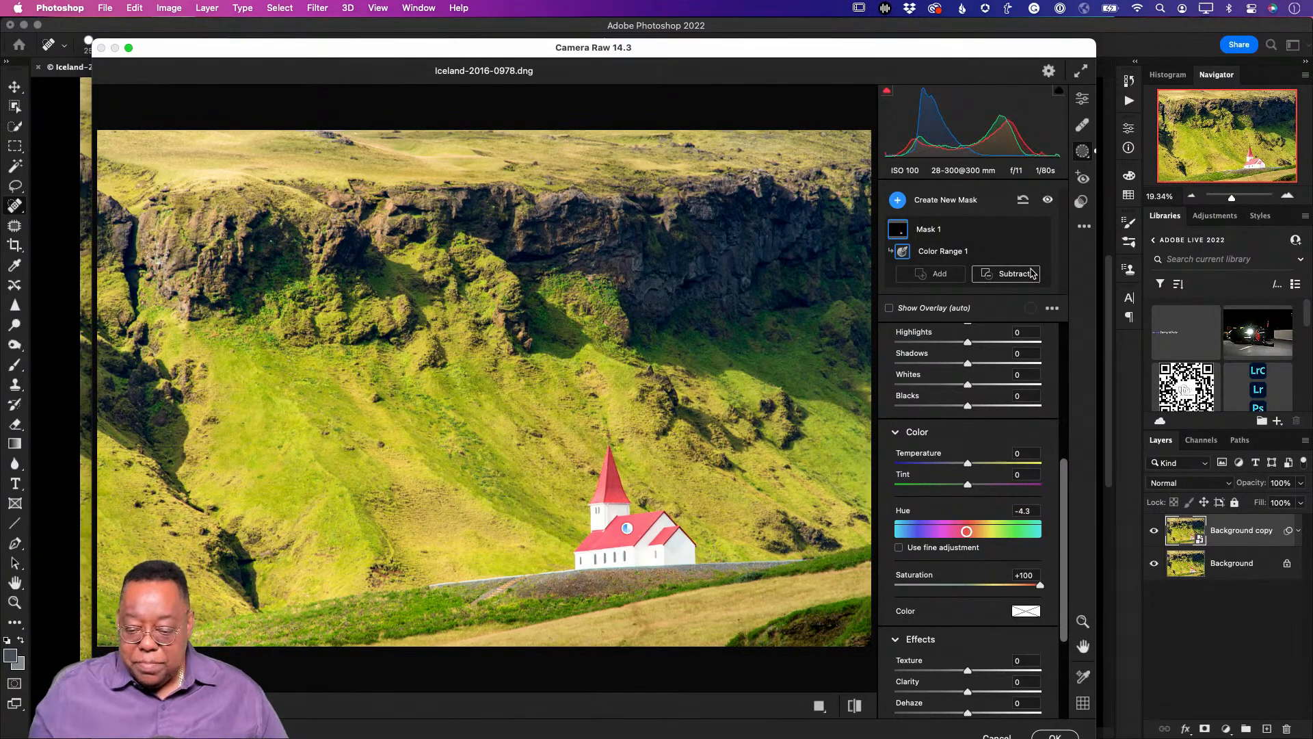
double_click(931, 230)
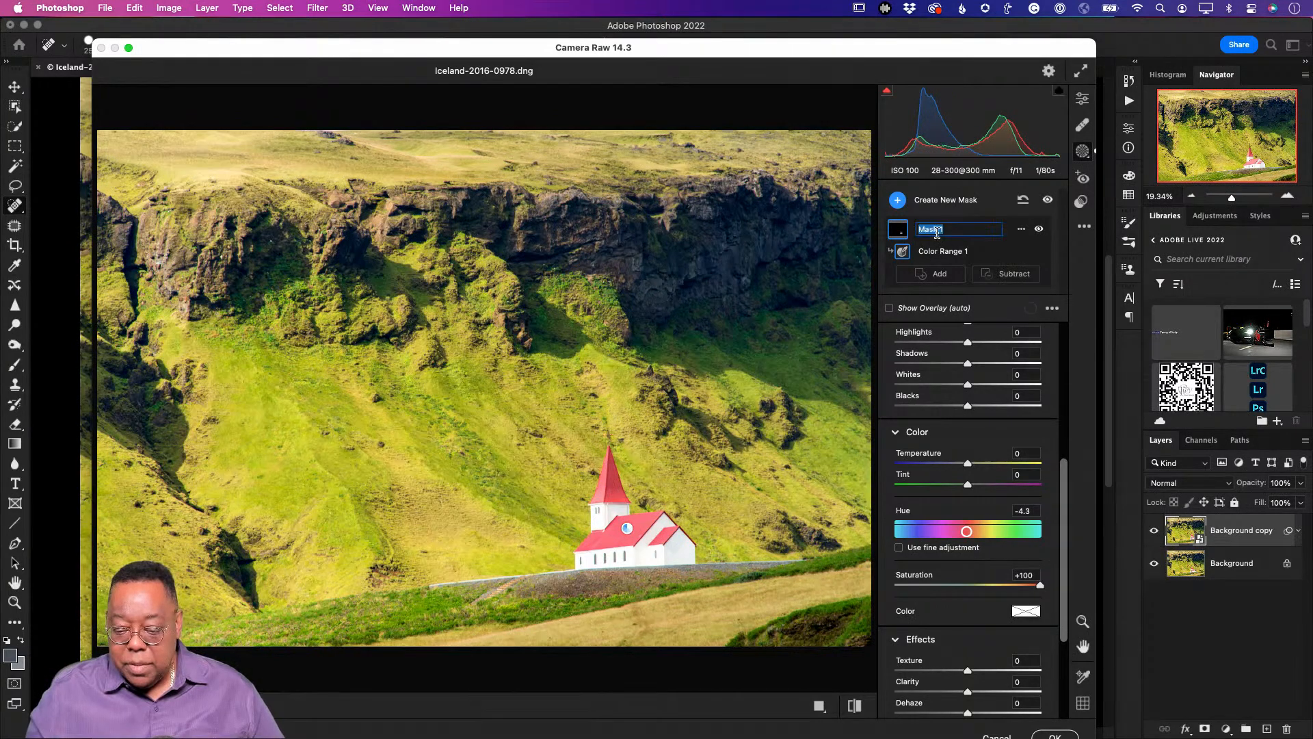
type("roof top")
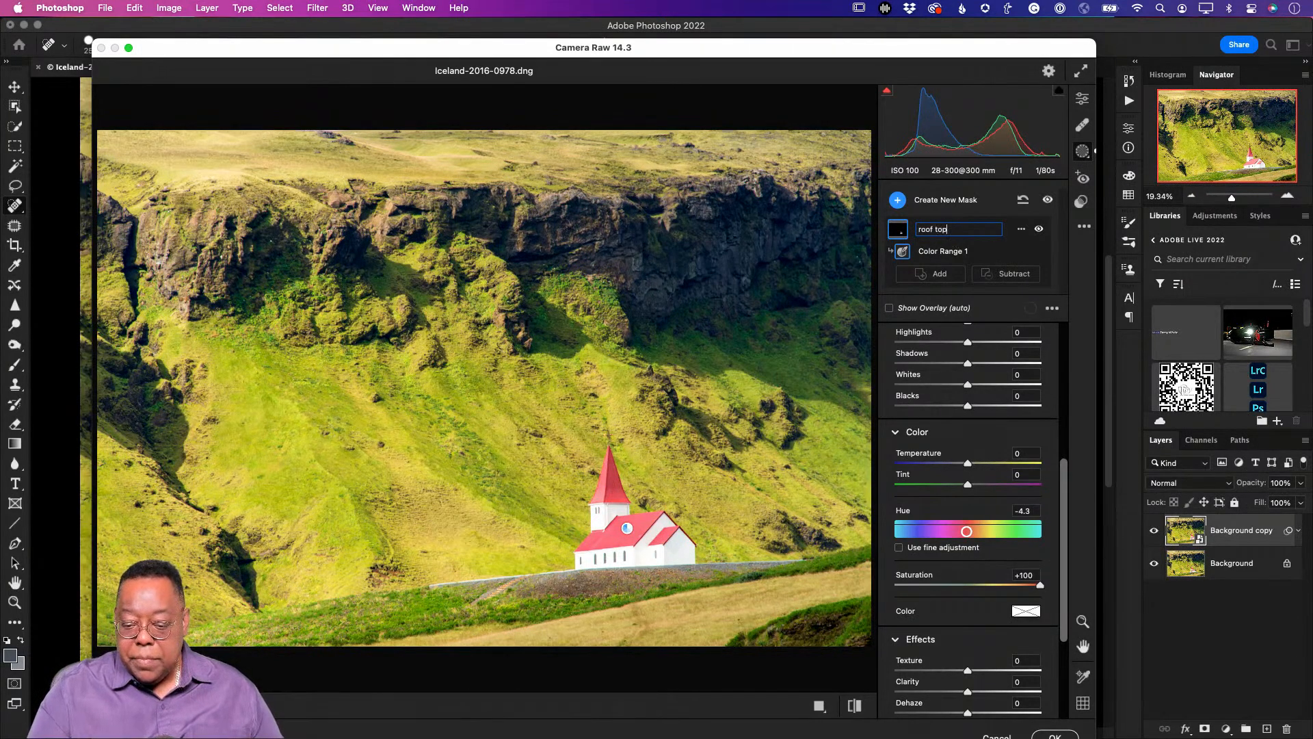
key("Return")
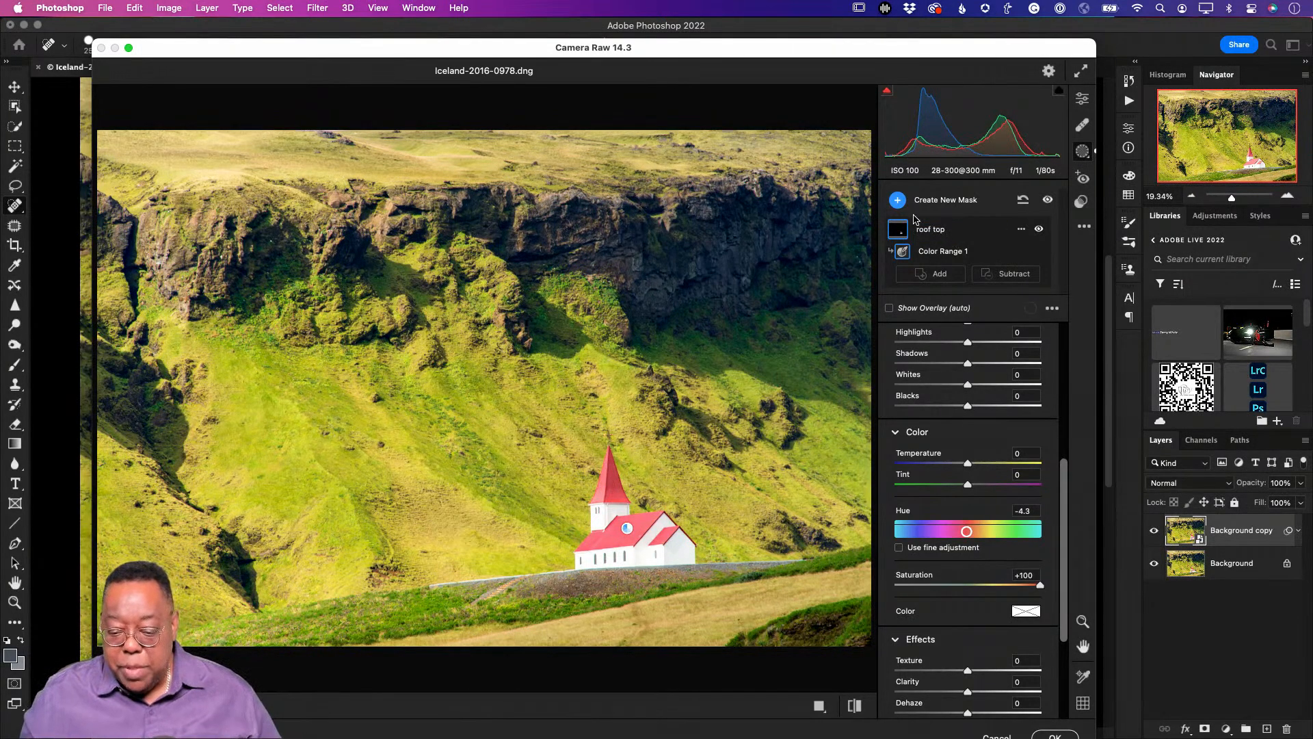
Create a Brush mask and paint it across the grassy plateau above the cliff
left_click(900, 203)
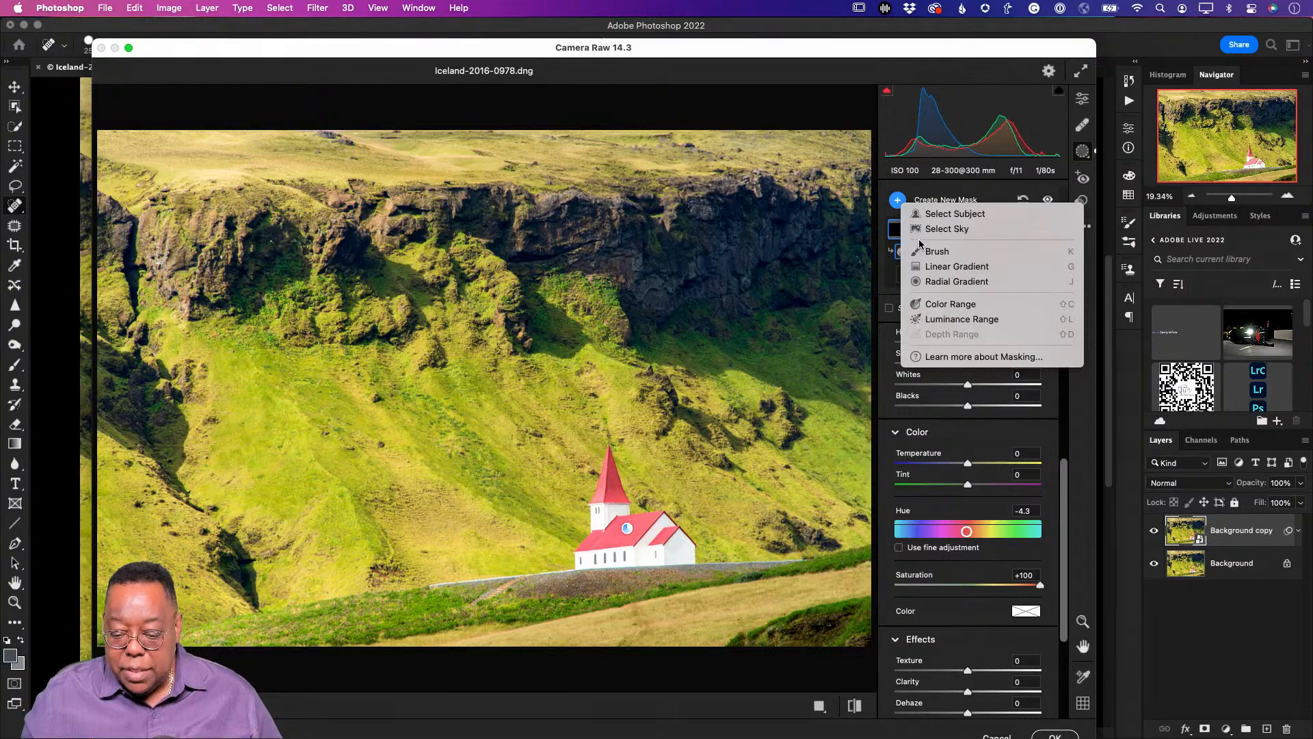
left_click(935, 253)
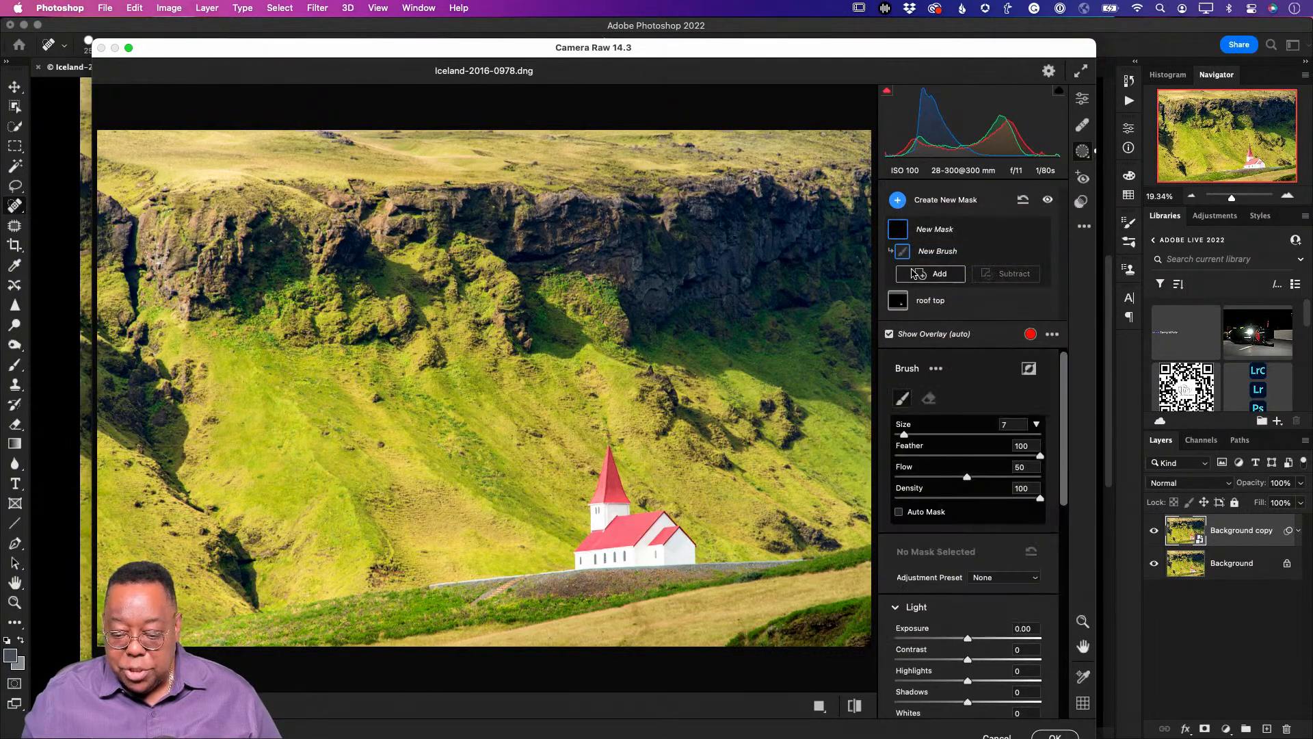
mouse_move(520, 161)
left_mouse_down()
mouse_move(383, 147)
mouse_move(408, 192)
mouse_move(246, 164)
mouse_move(198, 174)
mouse_move(89, 147)
mouse_move(855, 135)
mouse_move(361, 166)
mouse_move(181, 159)
mouse_move(195, 167)
left_mouse_up()
Set the plateau mask's Saturation to +89, Temperature to +8 and Tint to -24, and apply the Camera Raw Filter
scroll(985, 620, "down", 3)
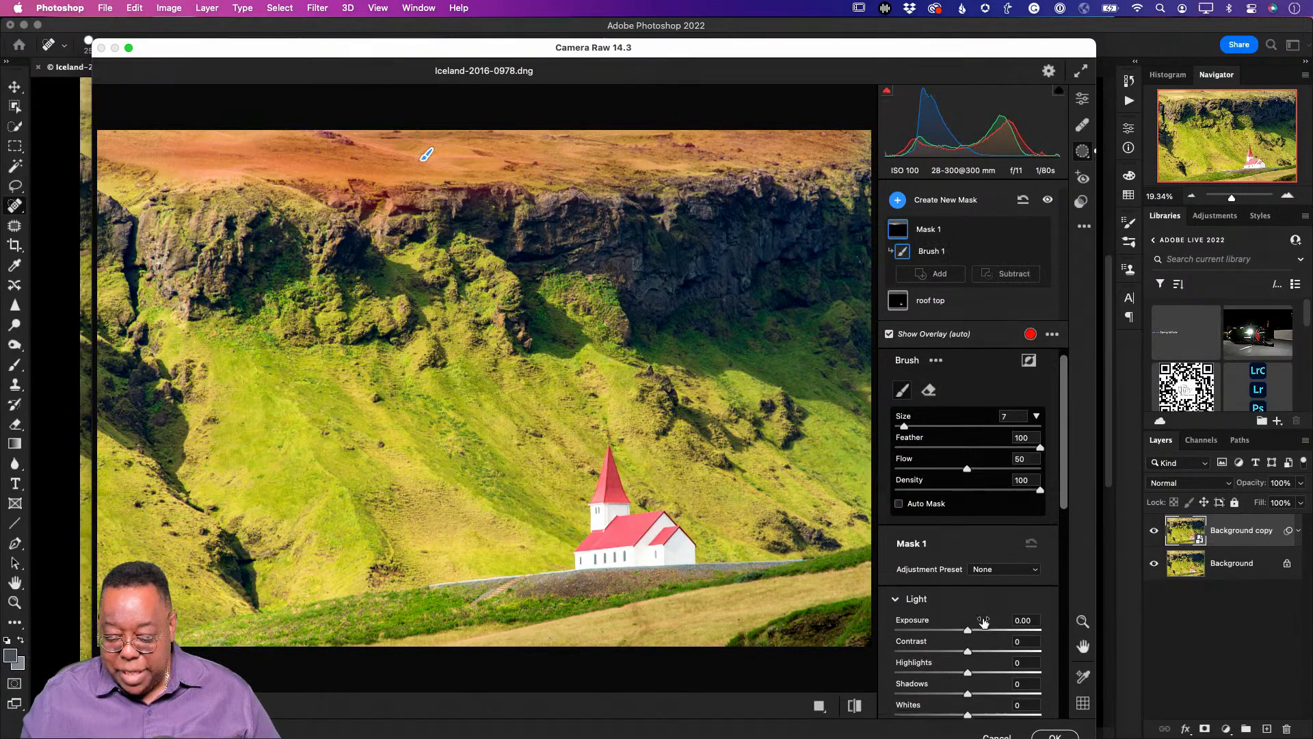
scroll(985, 620, "down", 5)
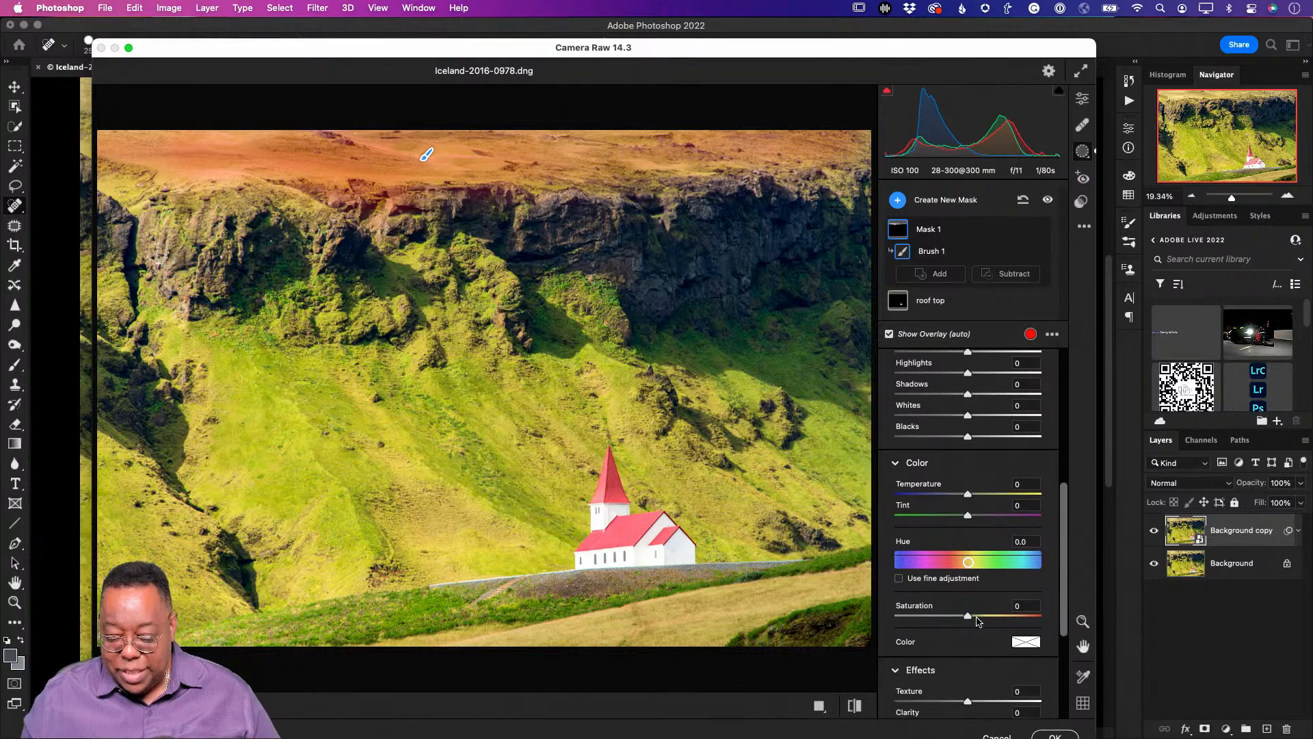
left_click_drag(969, 620, 1032, 620)
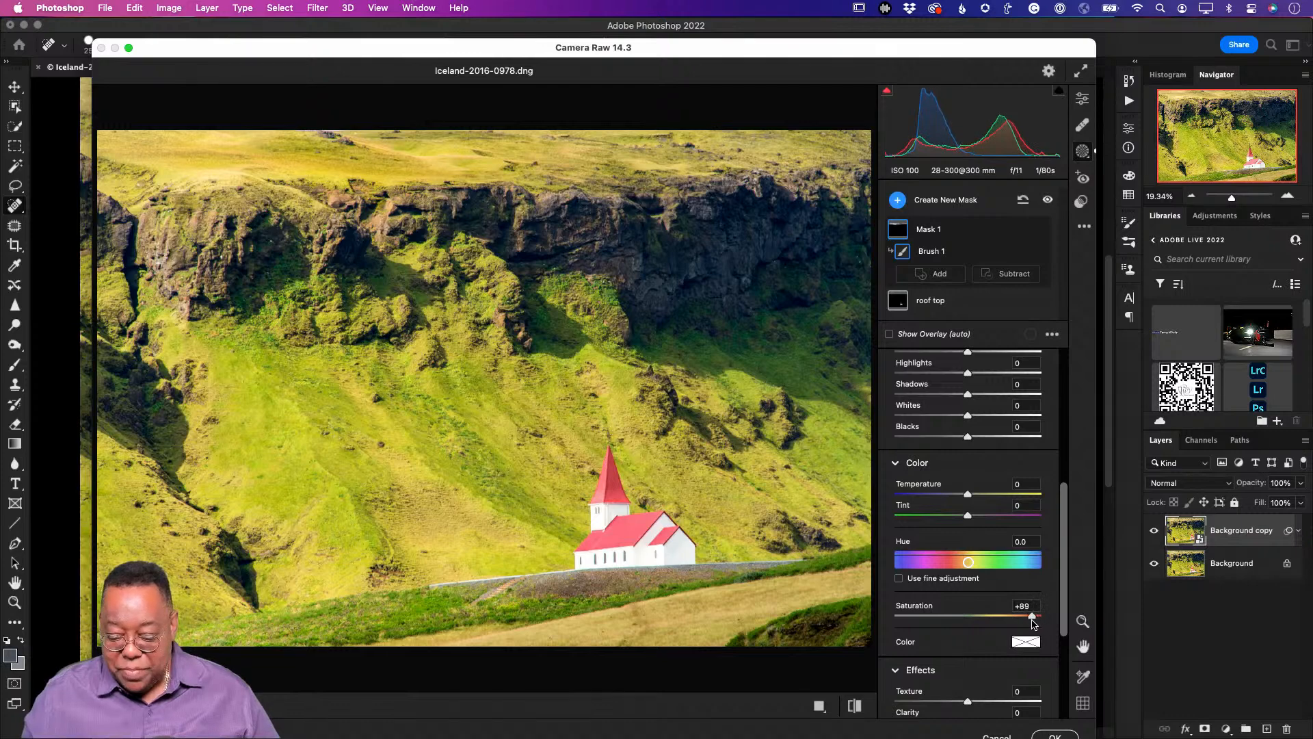
left_click_drag(971, 495, 951, 520)
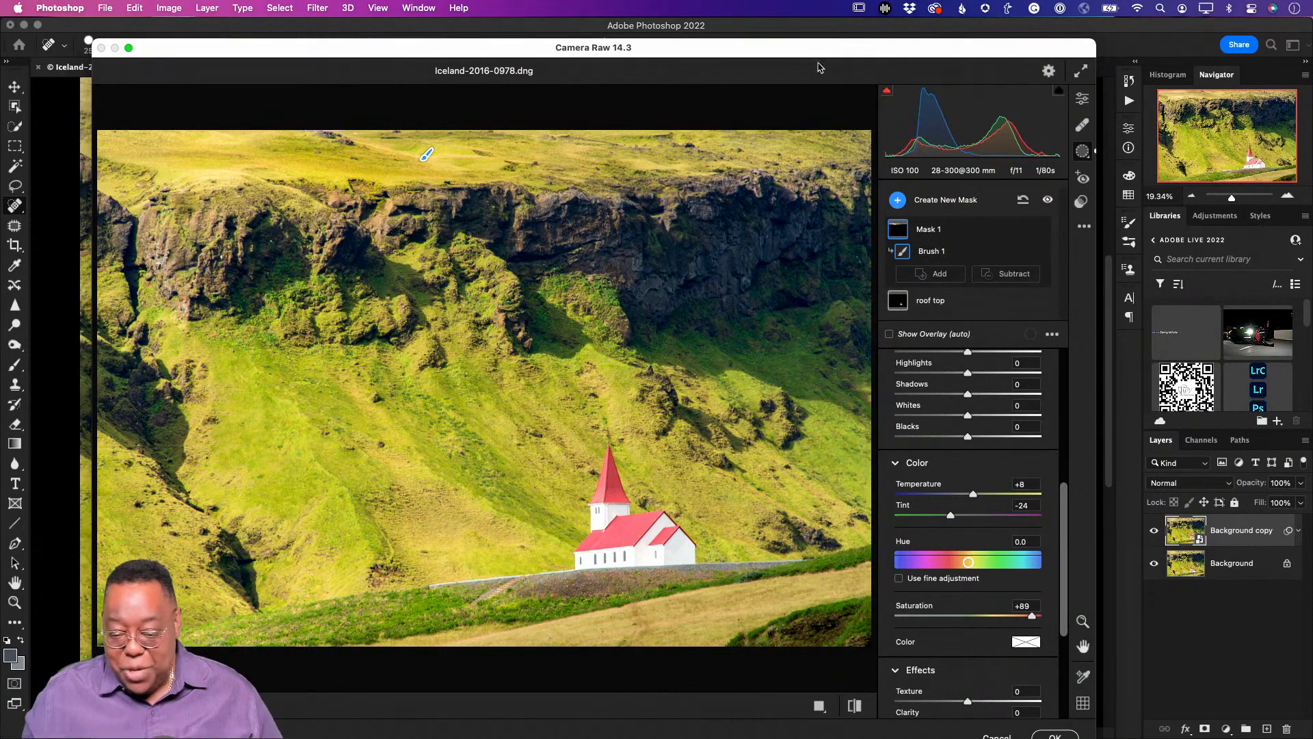
left_click_drag(796, 47, 798, 26)
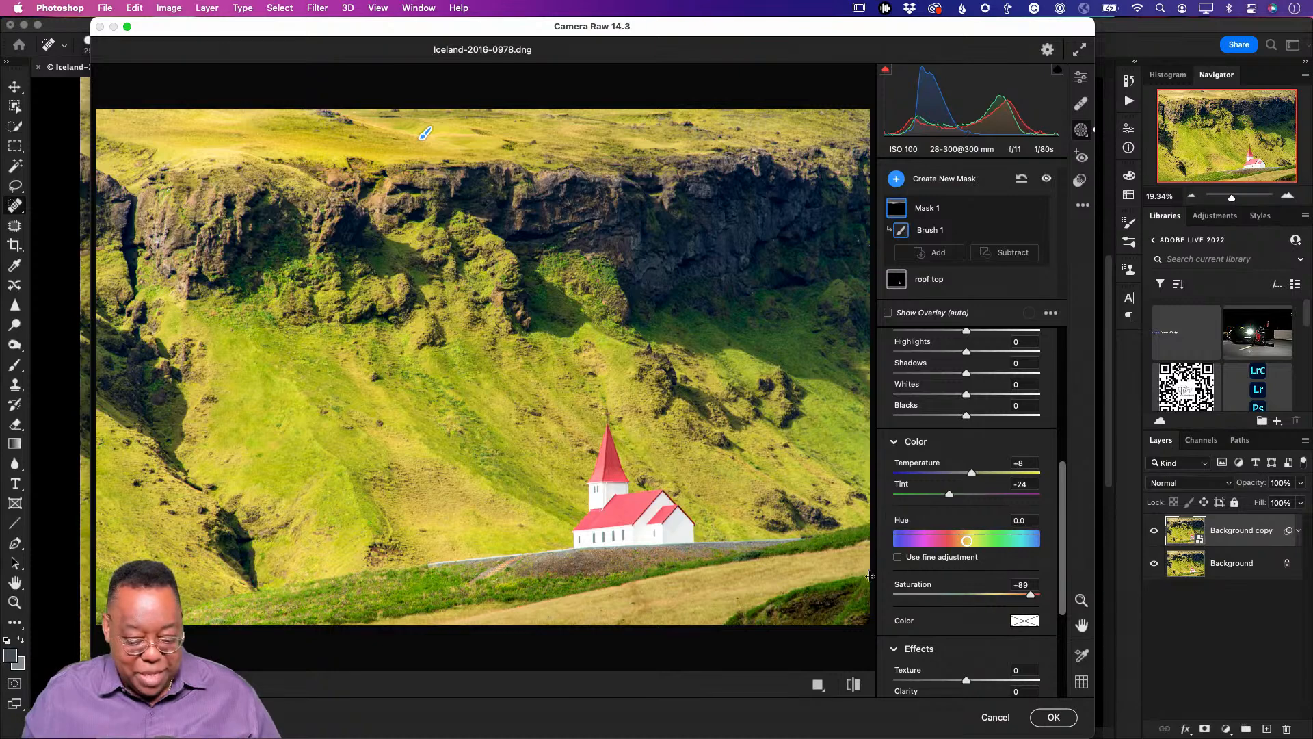
left_click(1051, 718)
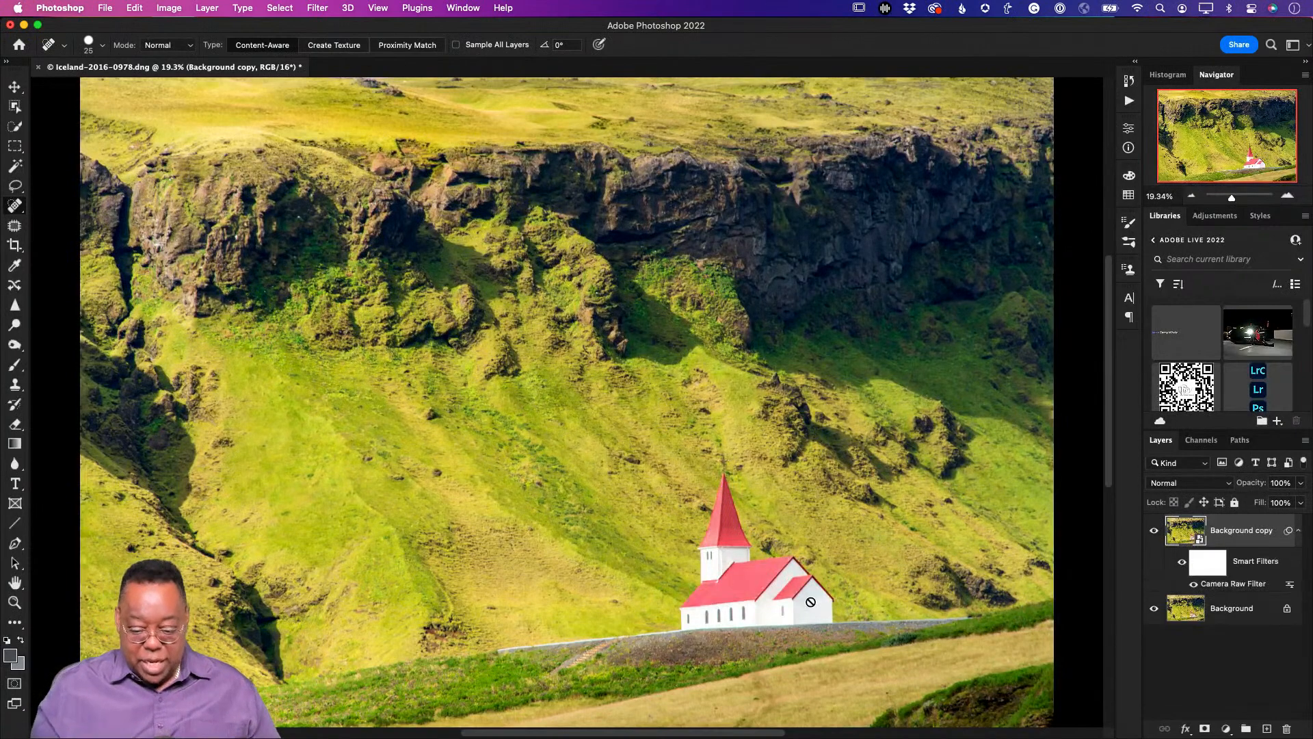
Hide and reshow the Background copy layer to compare the edit, and close the church document with its changes saved
left_click(1155, 537)
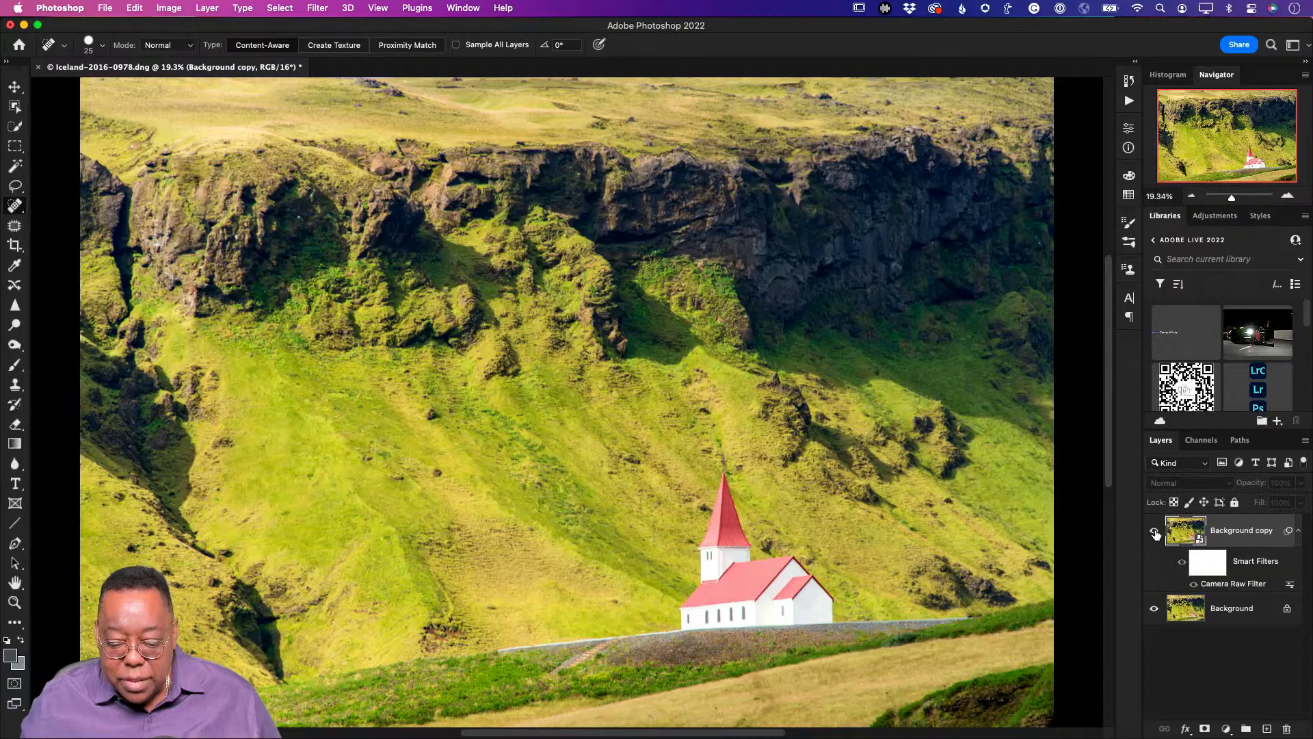
left_click(1156, 536)
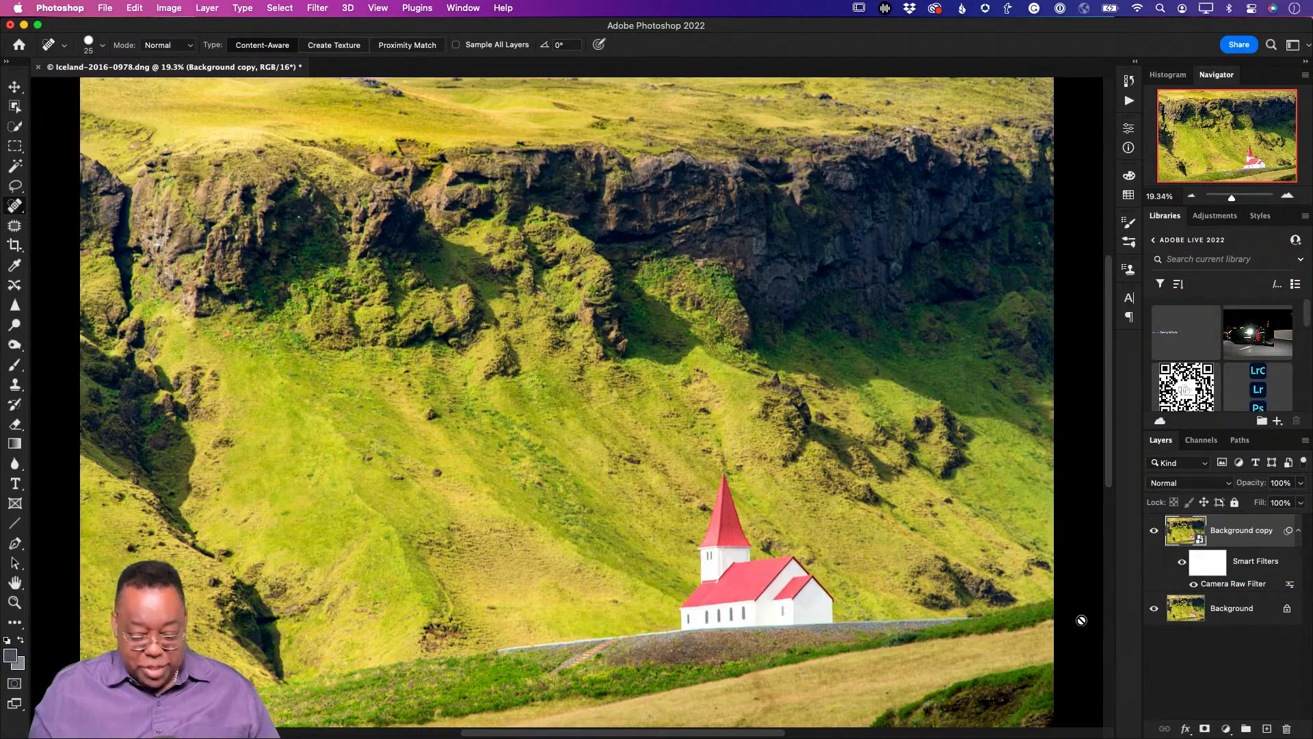
key("super+w")
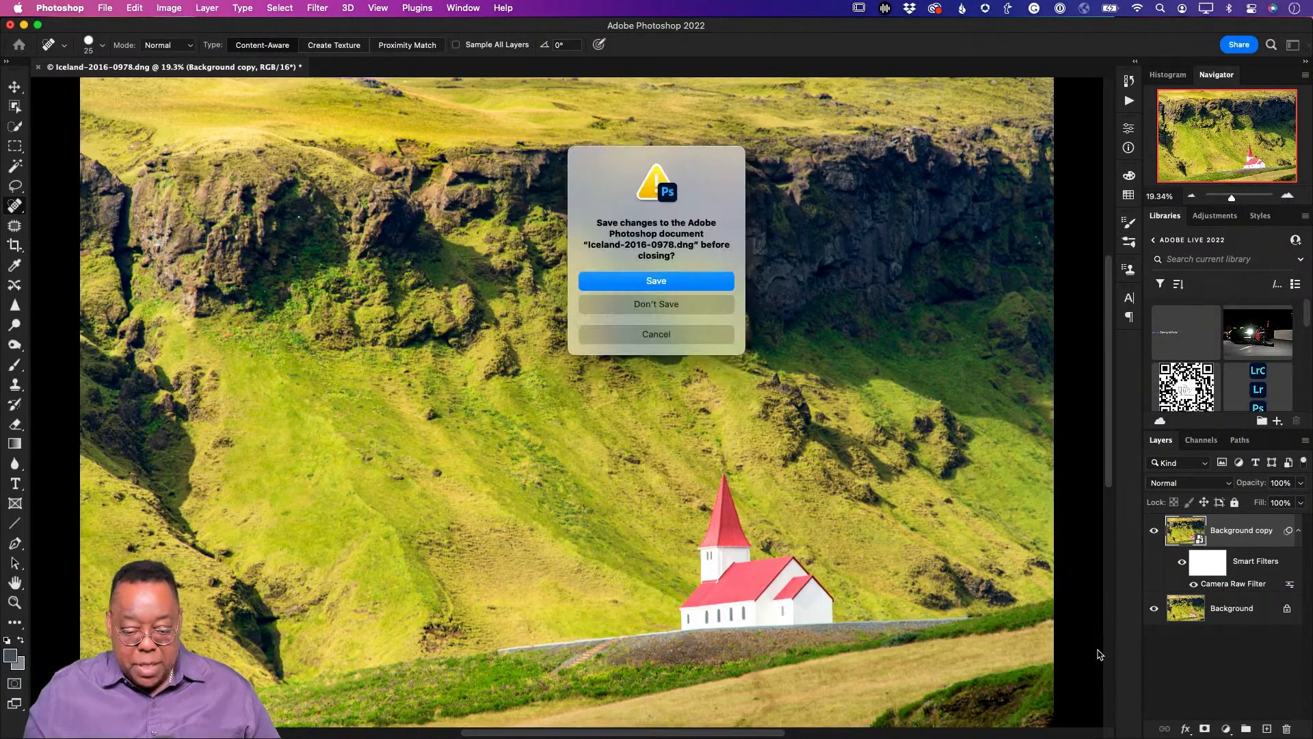
key("Return")
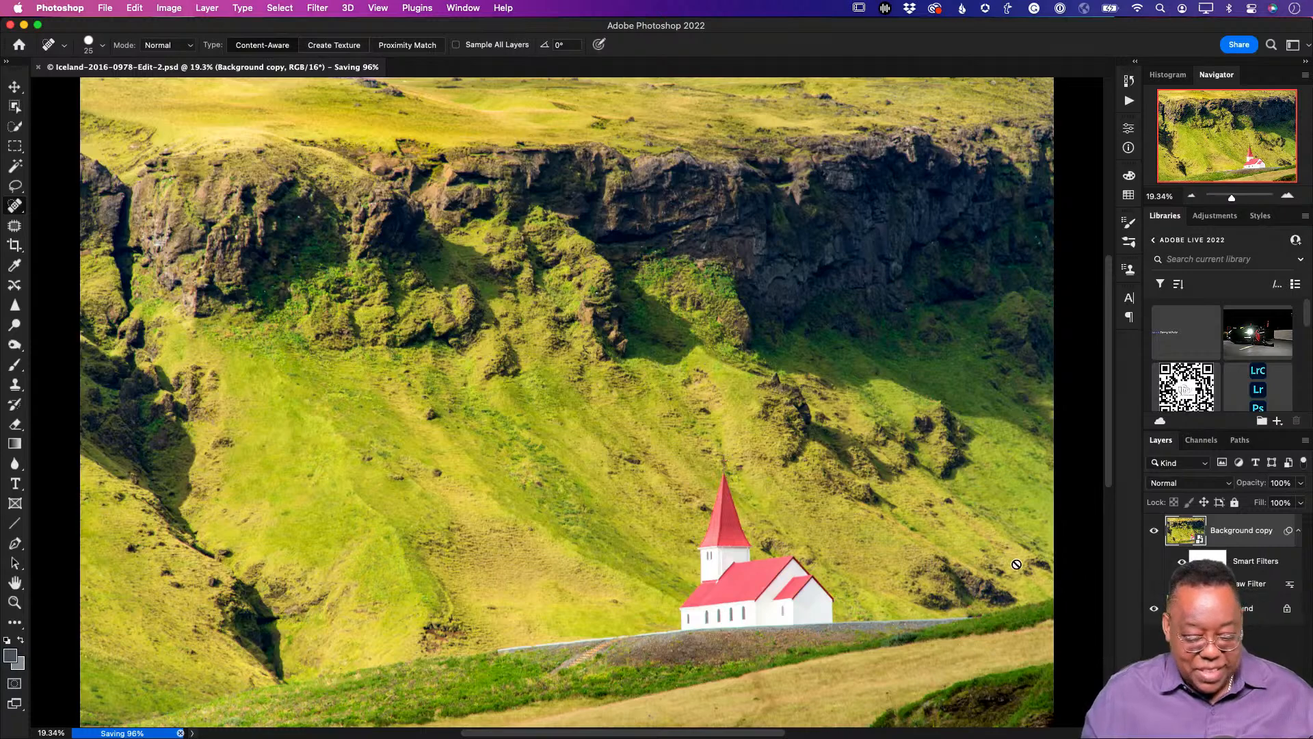
Switch to Lightroom Classic and send the photo of the woman sitting beside a softbox on red rocks to Photoshop for editing
key("super+Tab")
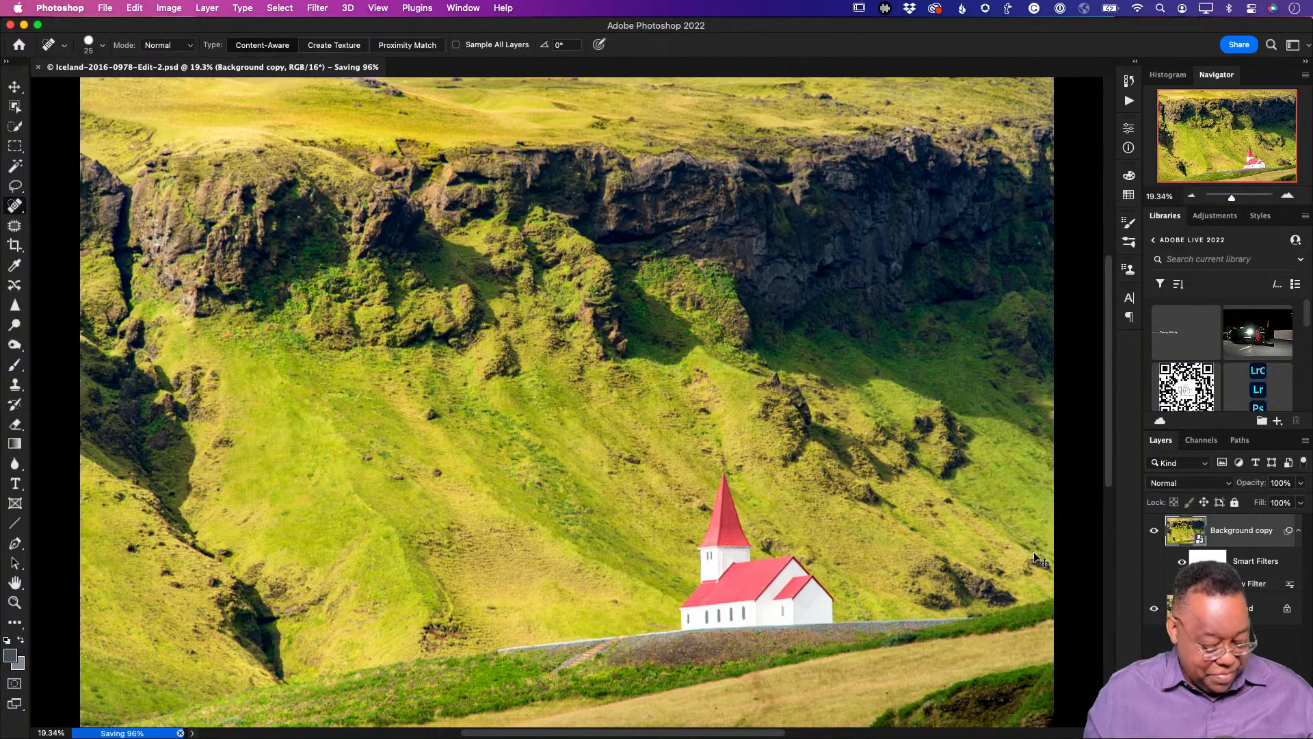
key("super+Tab")
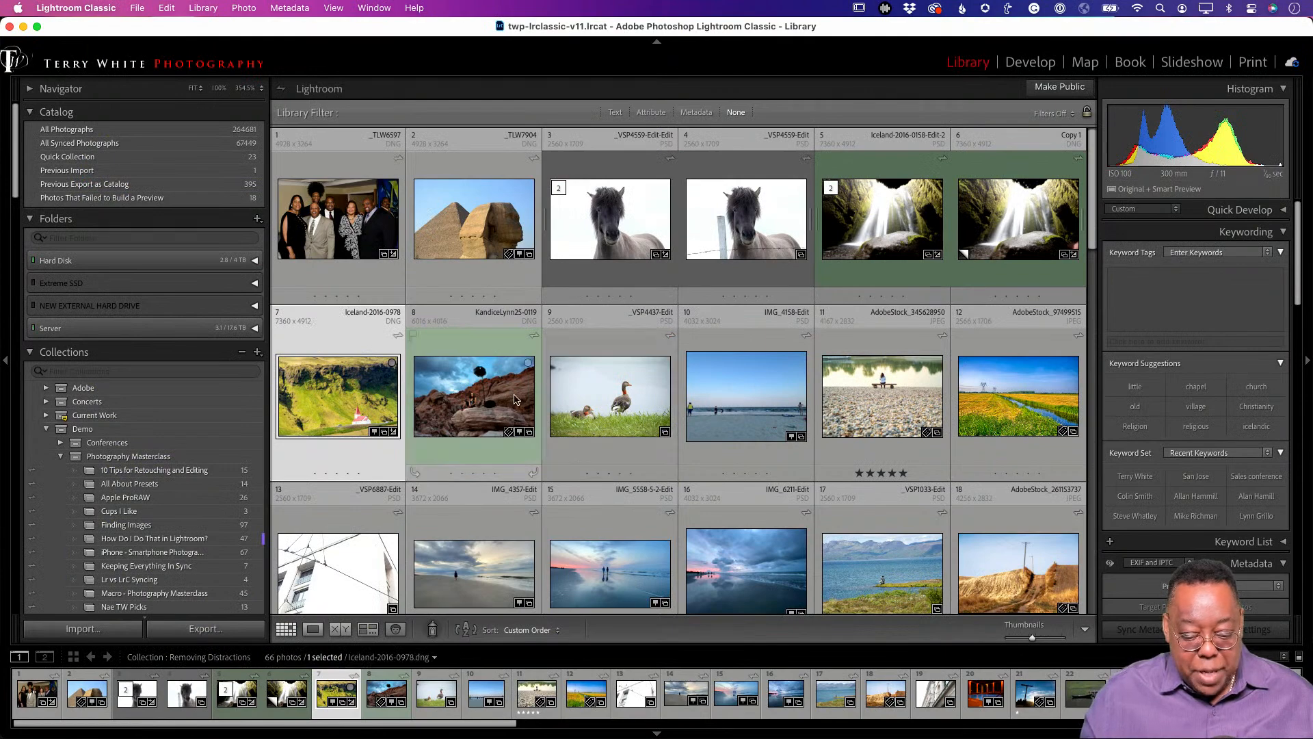
left_click(499, 409)
double_click(499, 409)
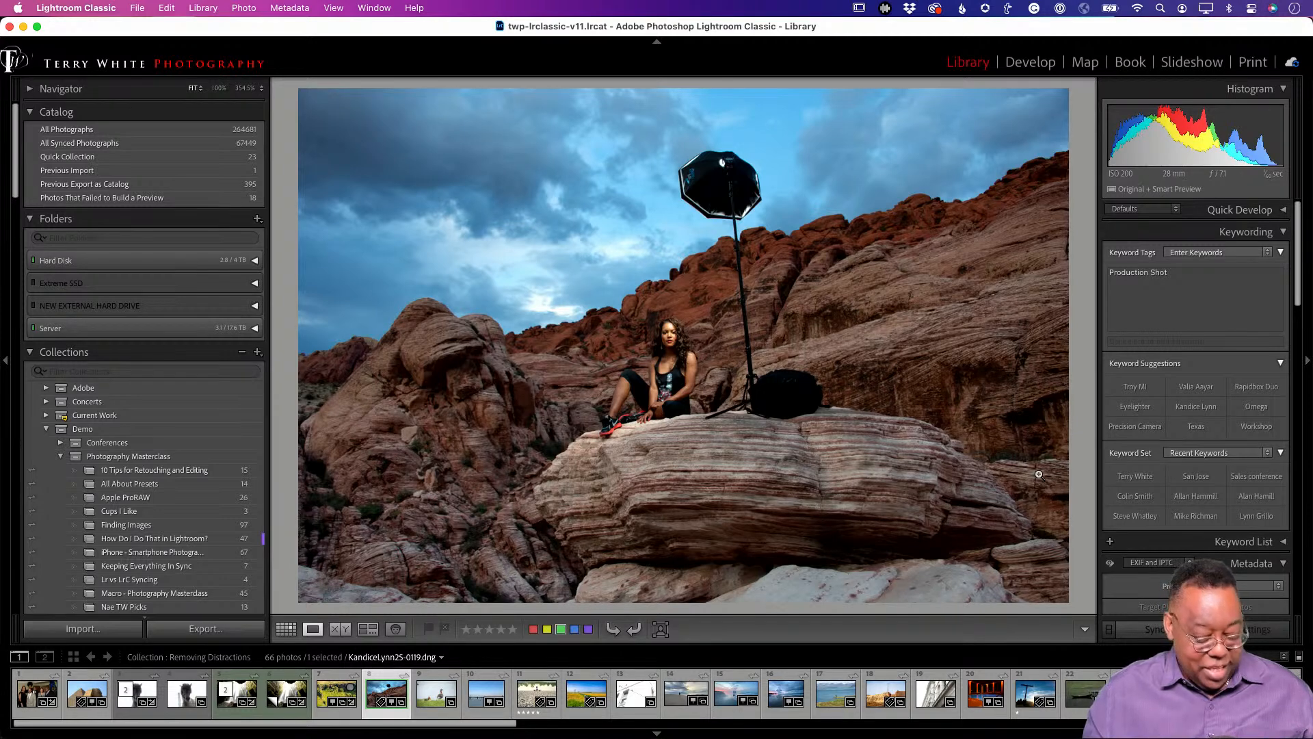
key("super+Tab")
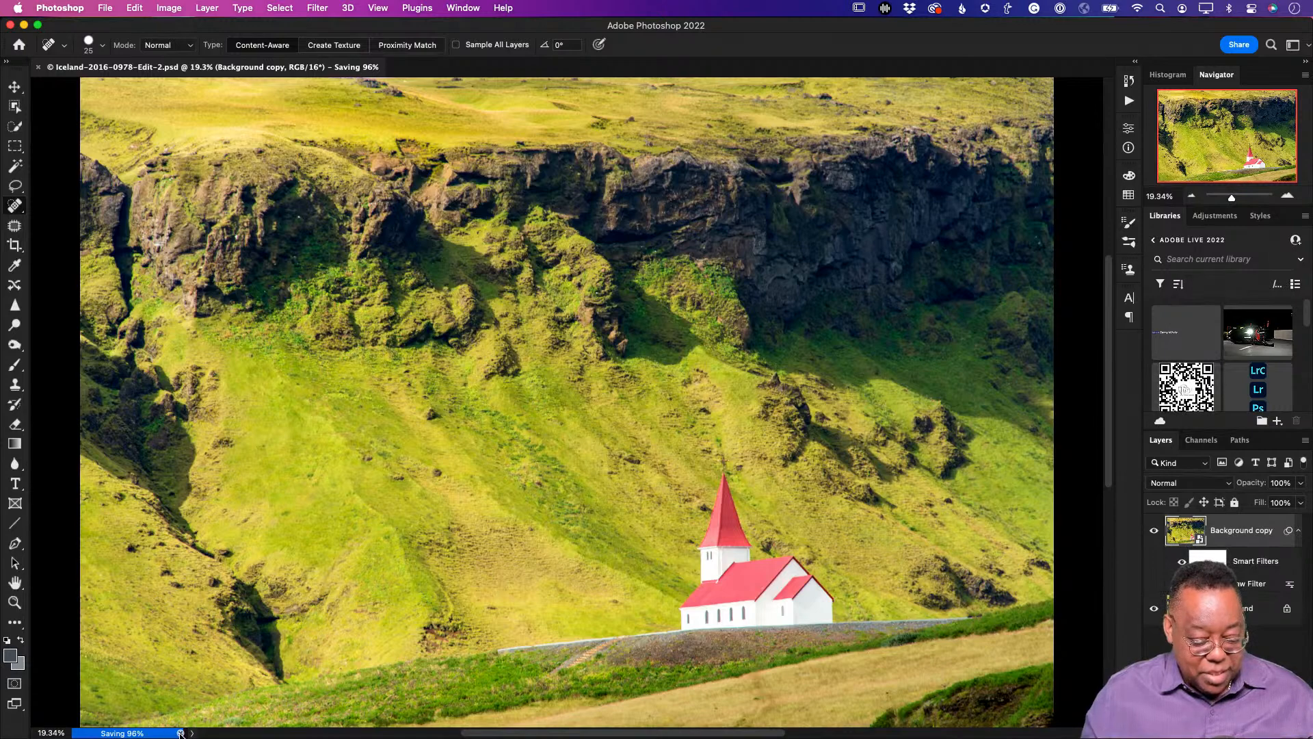
mouse_move(231, 735)
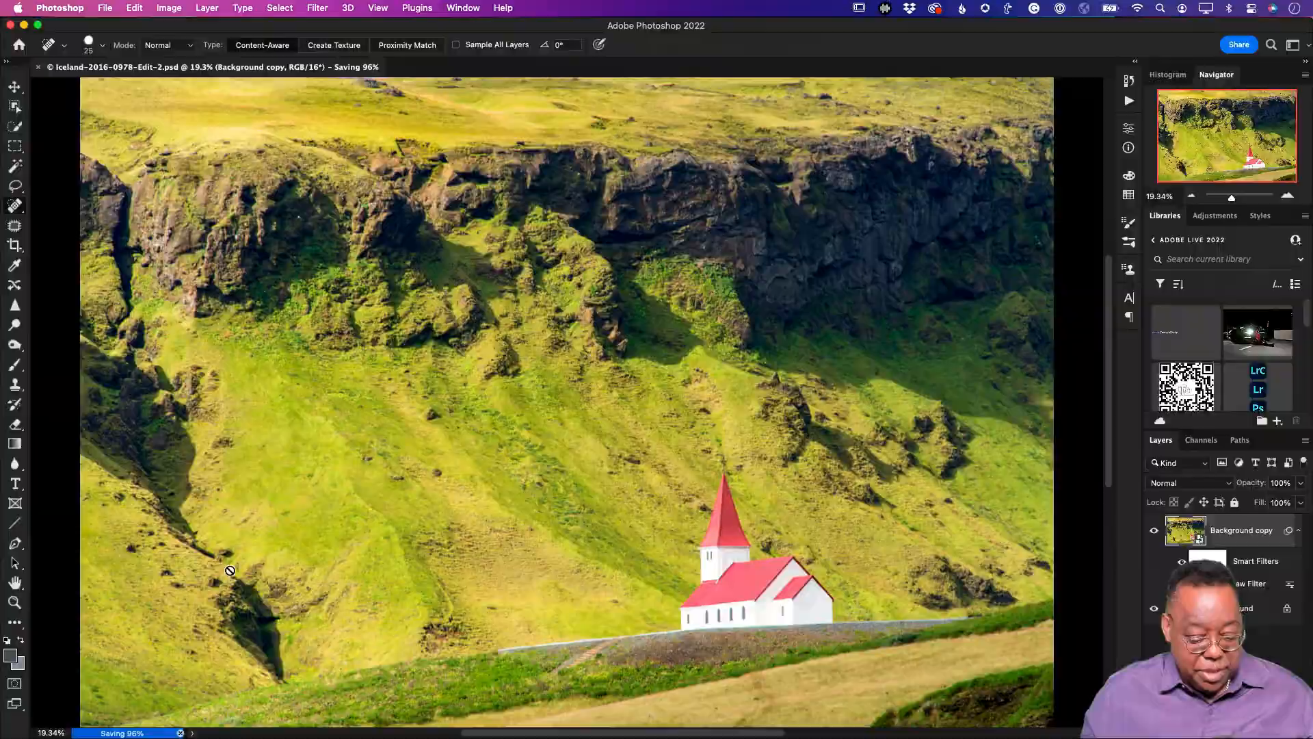
key("super+Tab")
key("super+e")
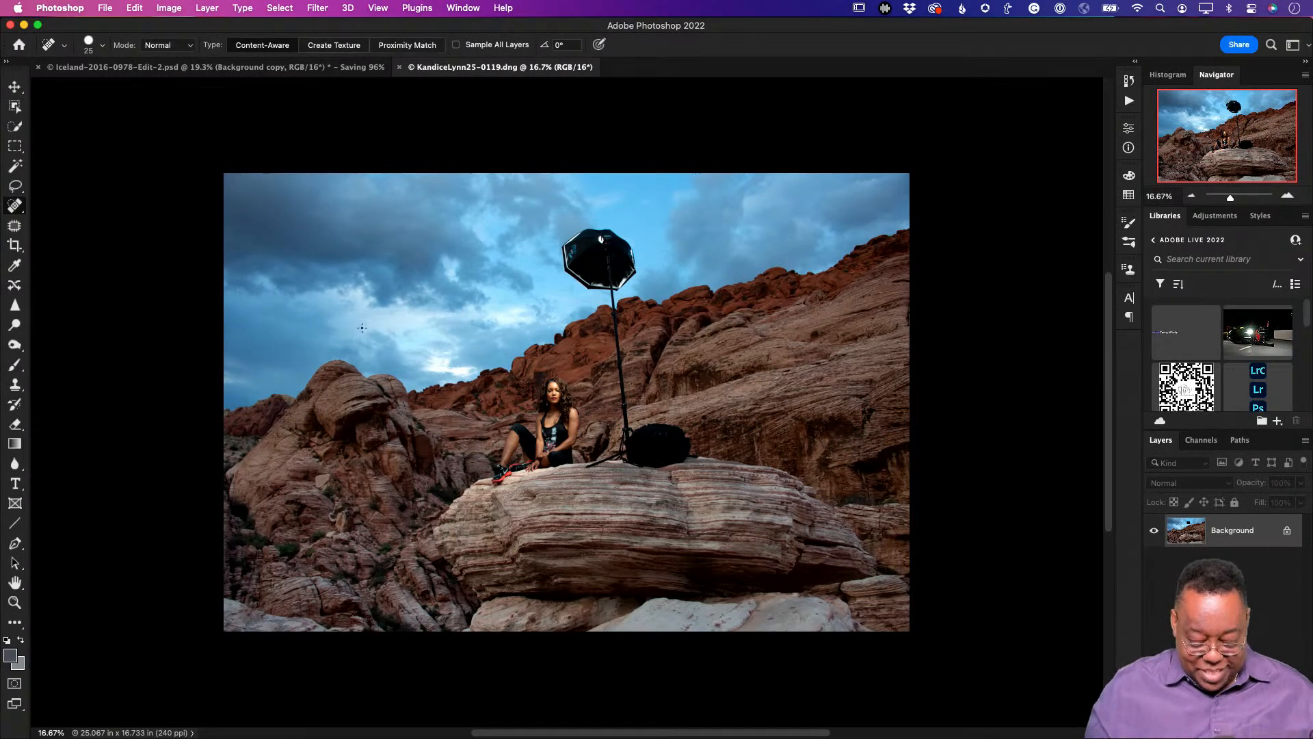
Try to outline the softbox with a freehand Lasso selection
key("super+equal")
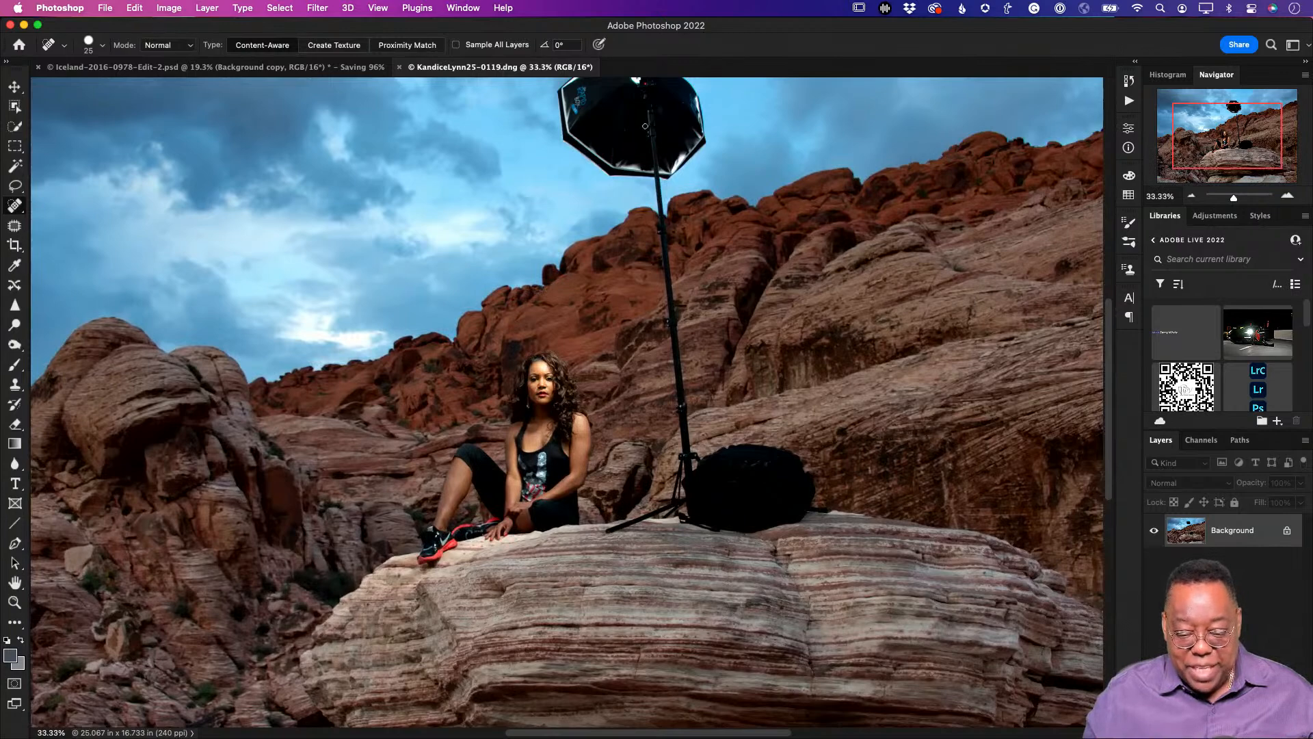
scroll(697, 394, "up", 5)
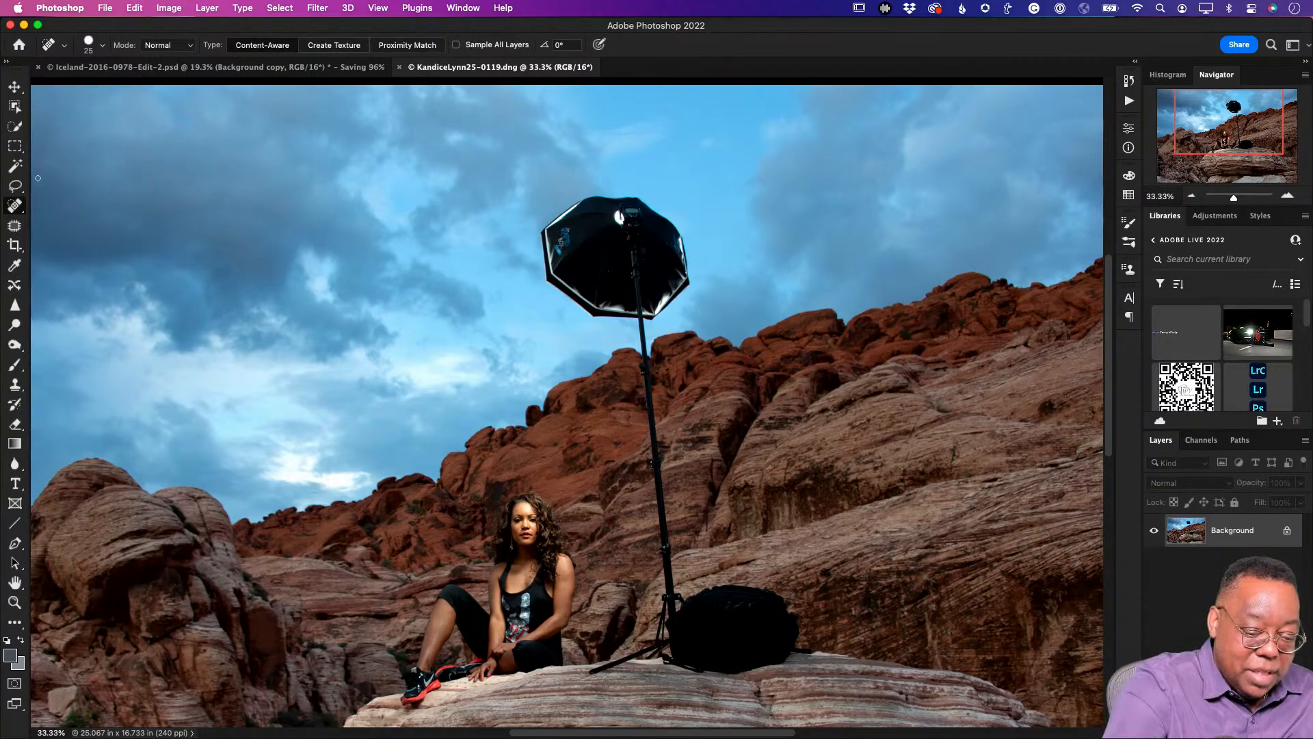
left_click(16, 186)
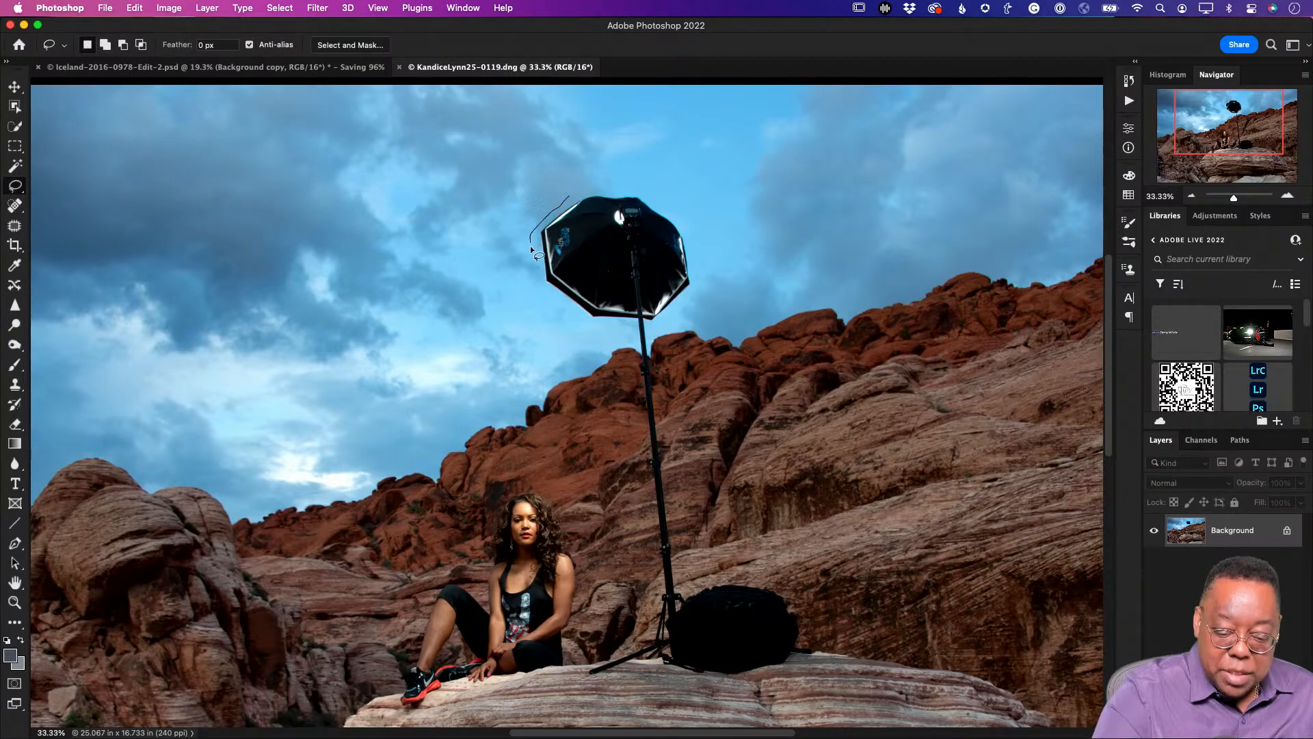
left_click_drag(592, 314, 610, 326)
left_click_drag(571, 197, 566, 197)
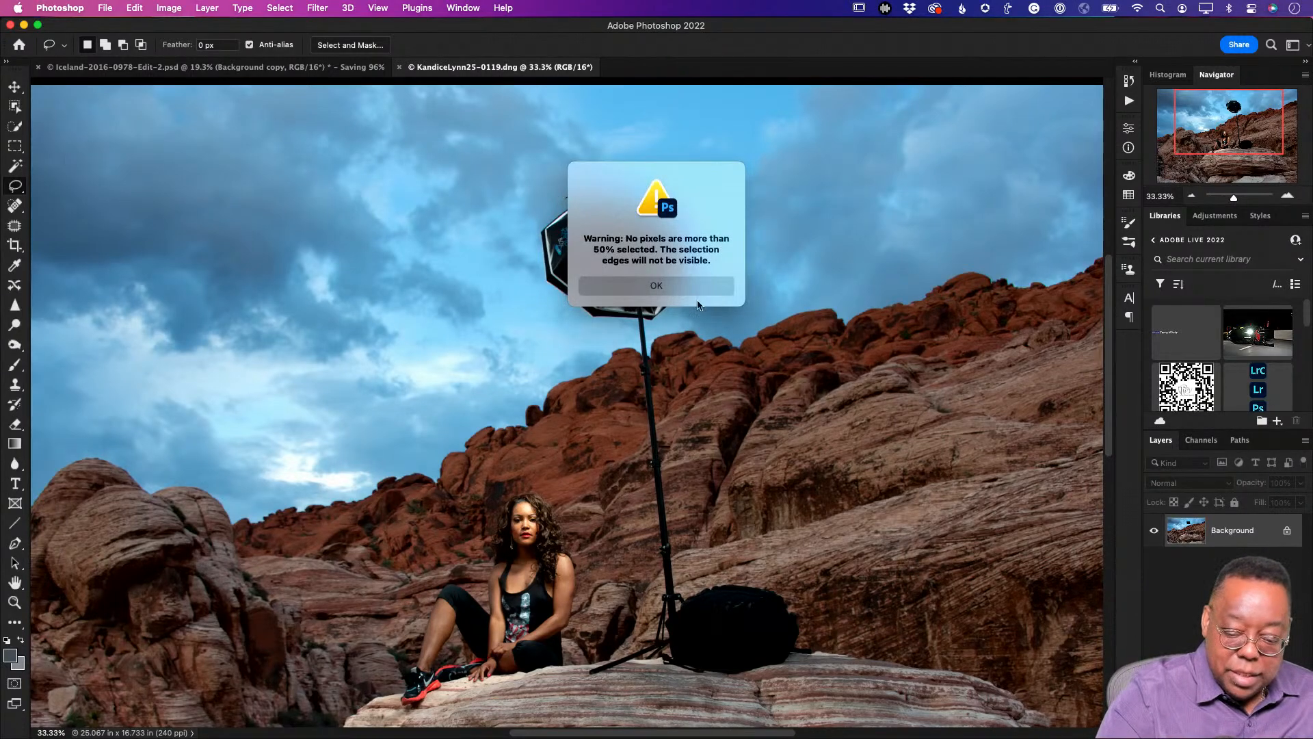
left_click(686, 286)
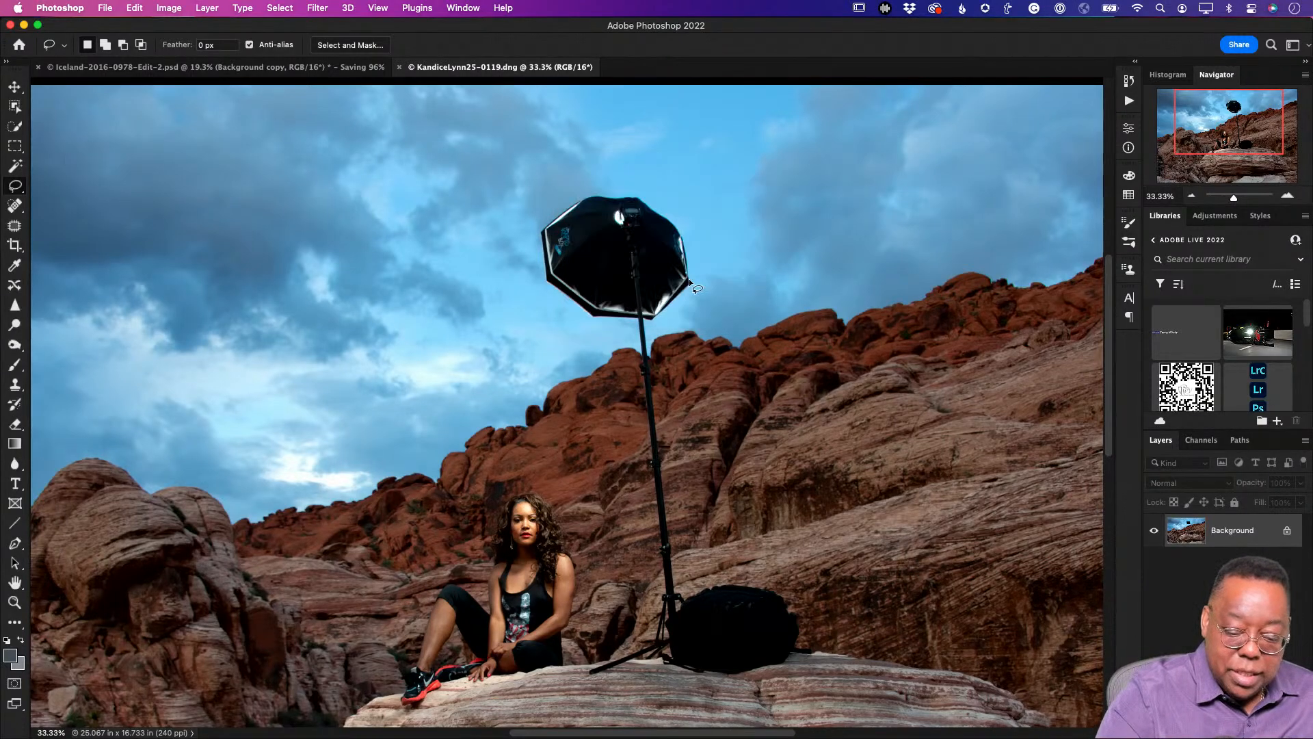
Select the softbox, its stand and the black bag together with the Object Selection tool
left_click(15, 107)
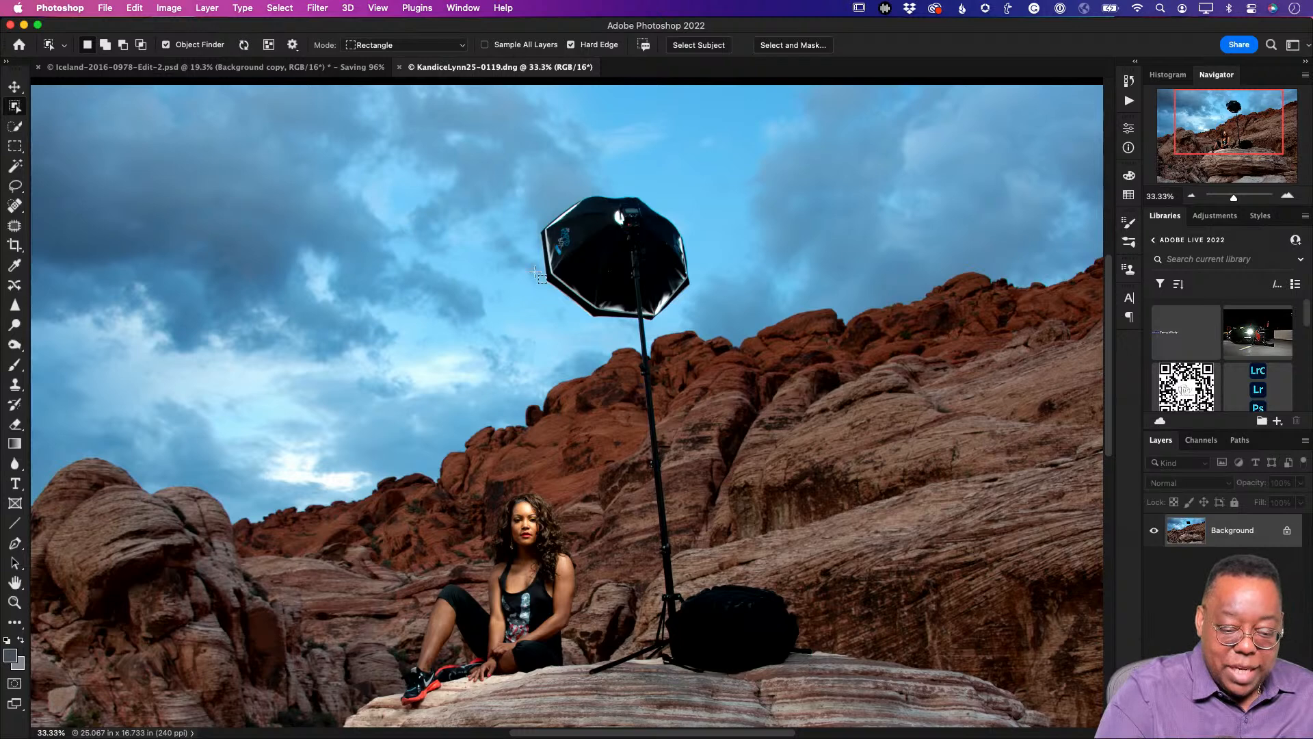
left_click_drag(505, 189, 826, 674)
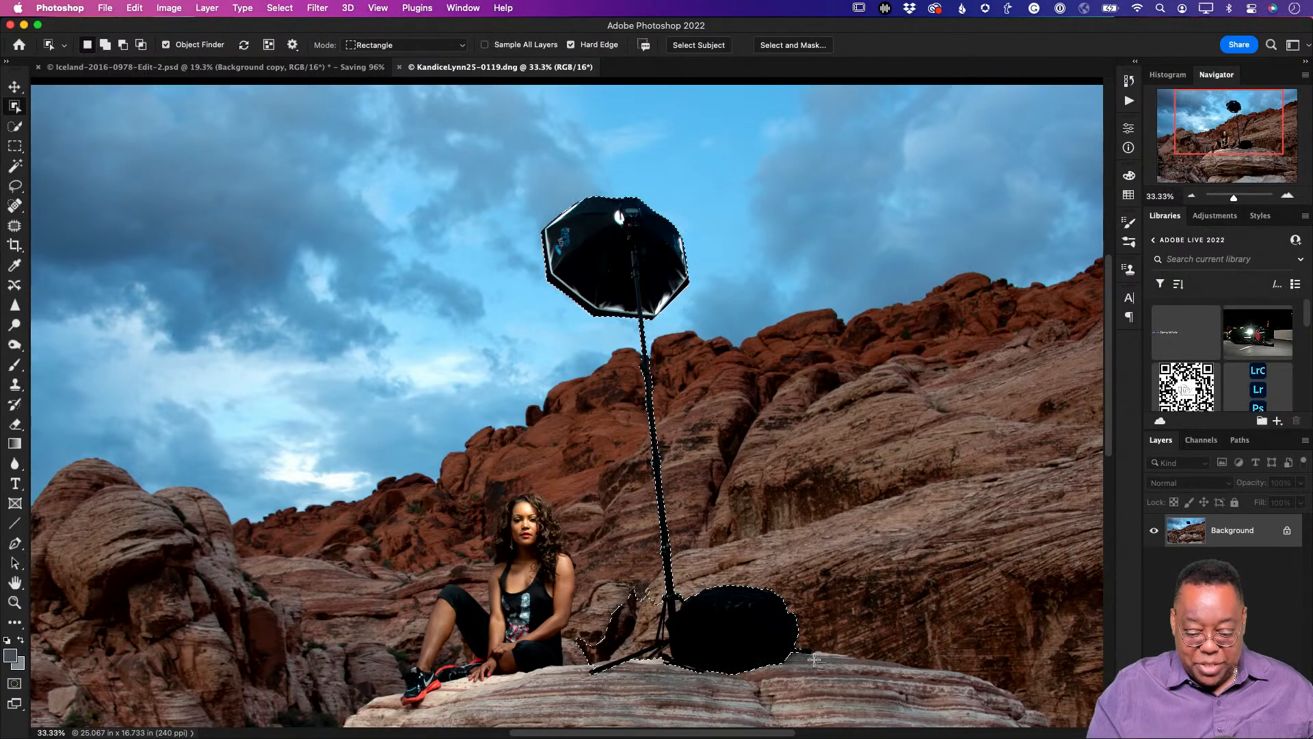
Try a Content-Aware fill with Color Adaptation at 100% opacity on the selected lighting gear, deselect, and undo both actions
key("shift+BackSpace")
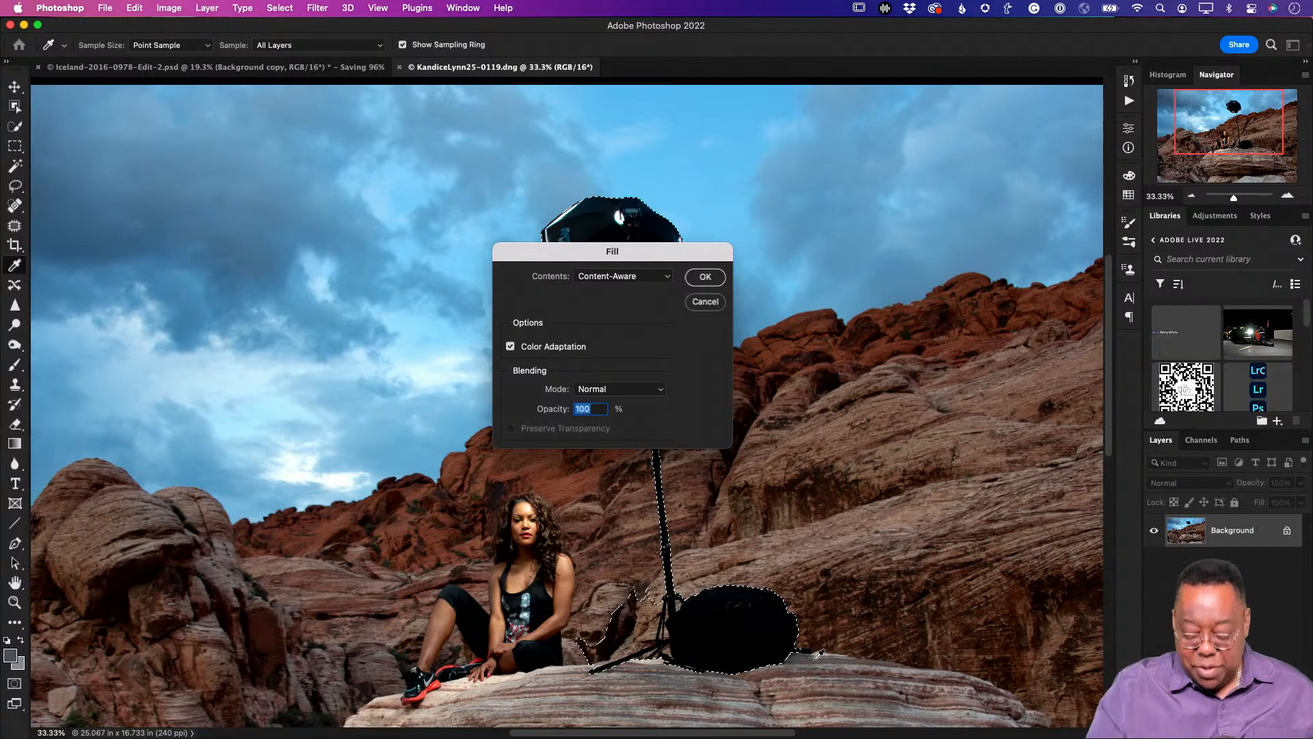
key("Return")
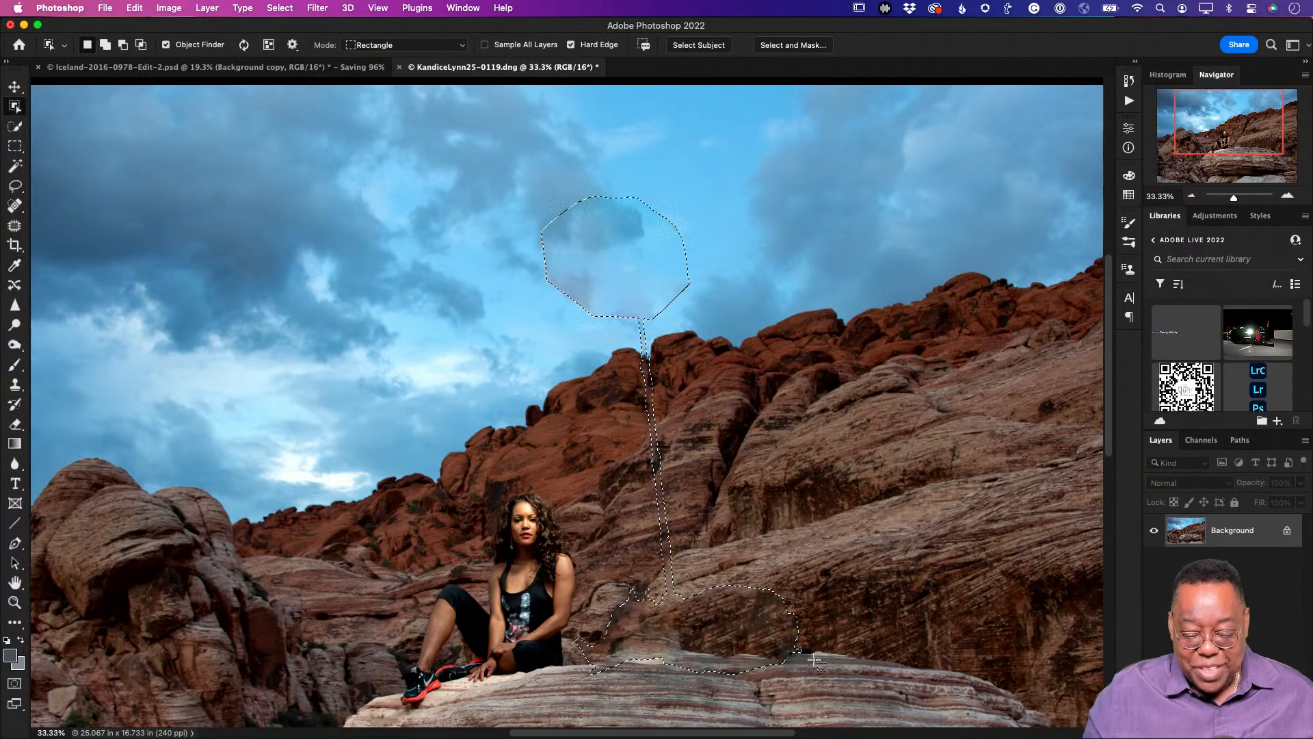
key("super+d")
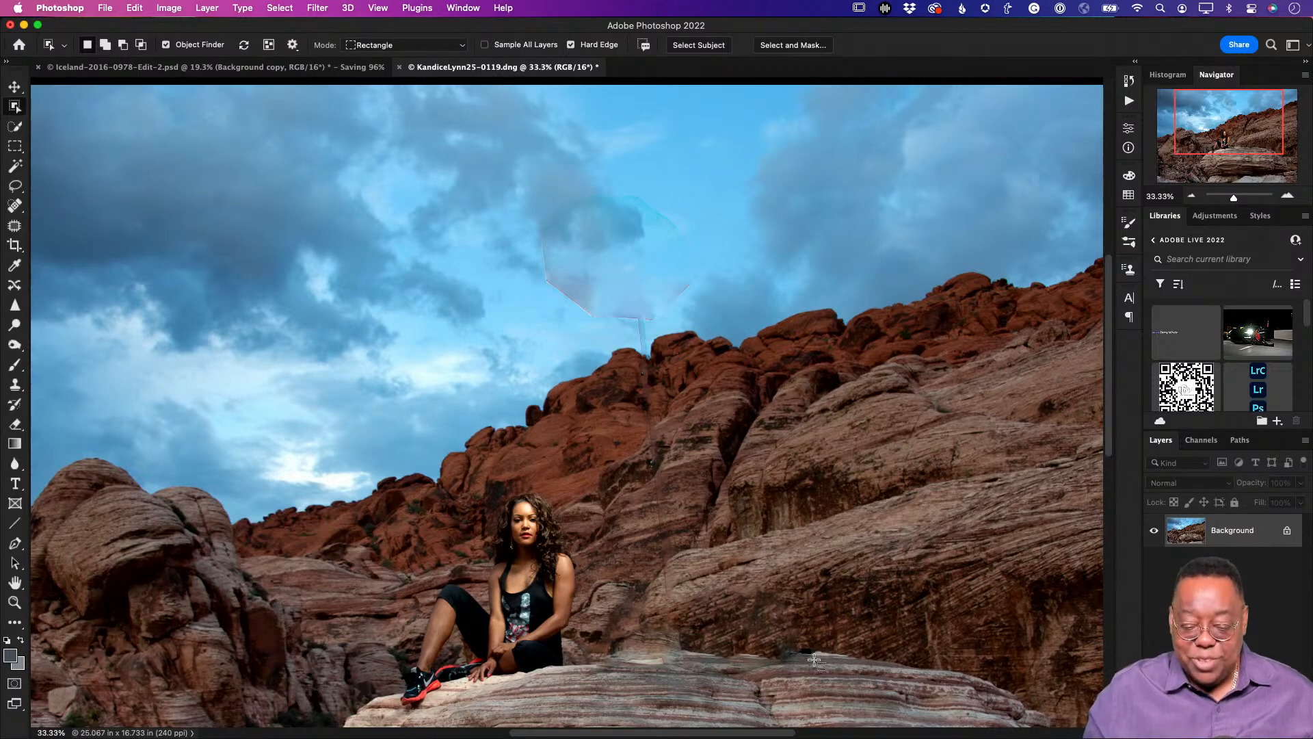
key("super+z")
key("super+z")
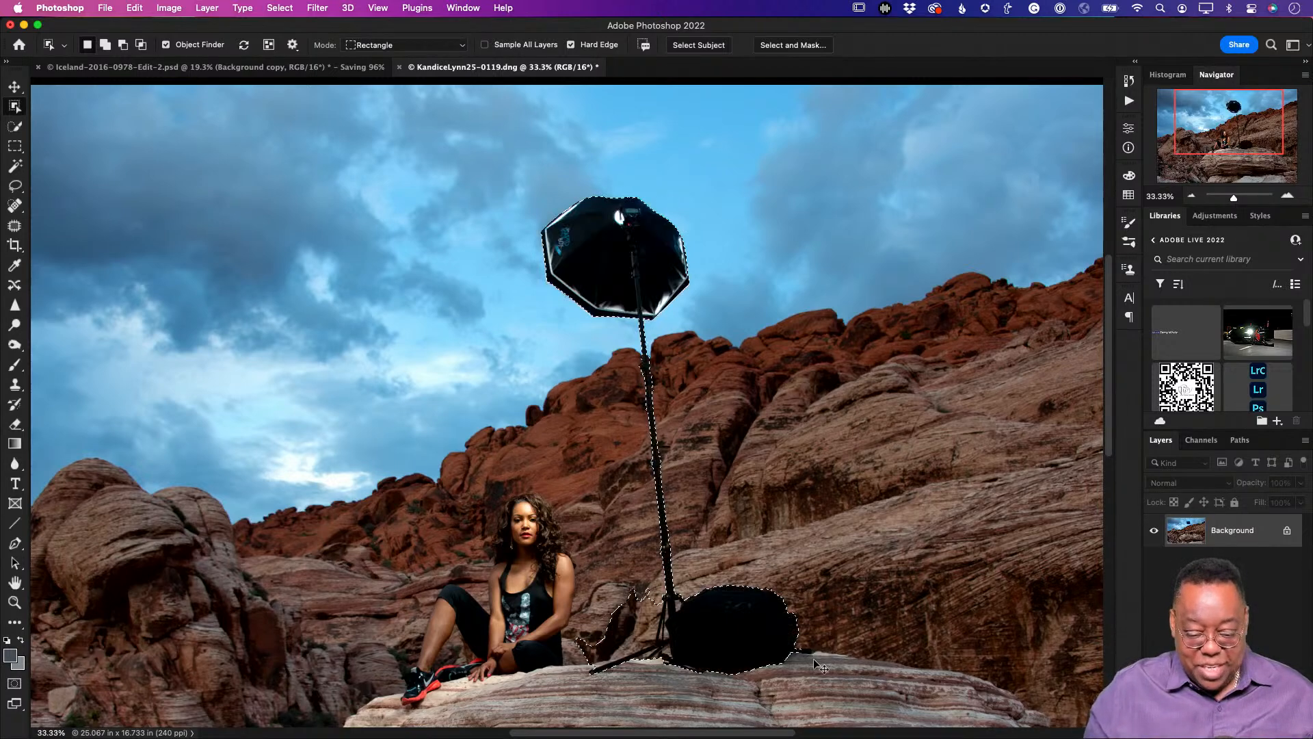
Clear the selection and draw a loose Lasso outline around the softbox, stand and black bag, adding extra margin beside the bag
key("super+d")
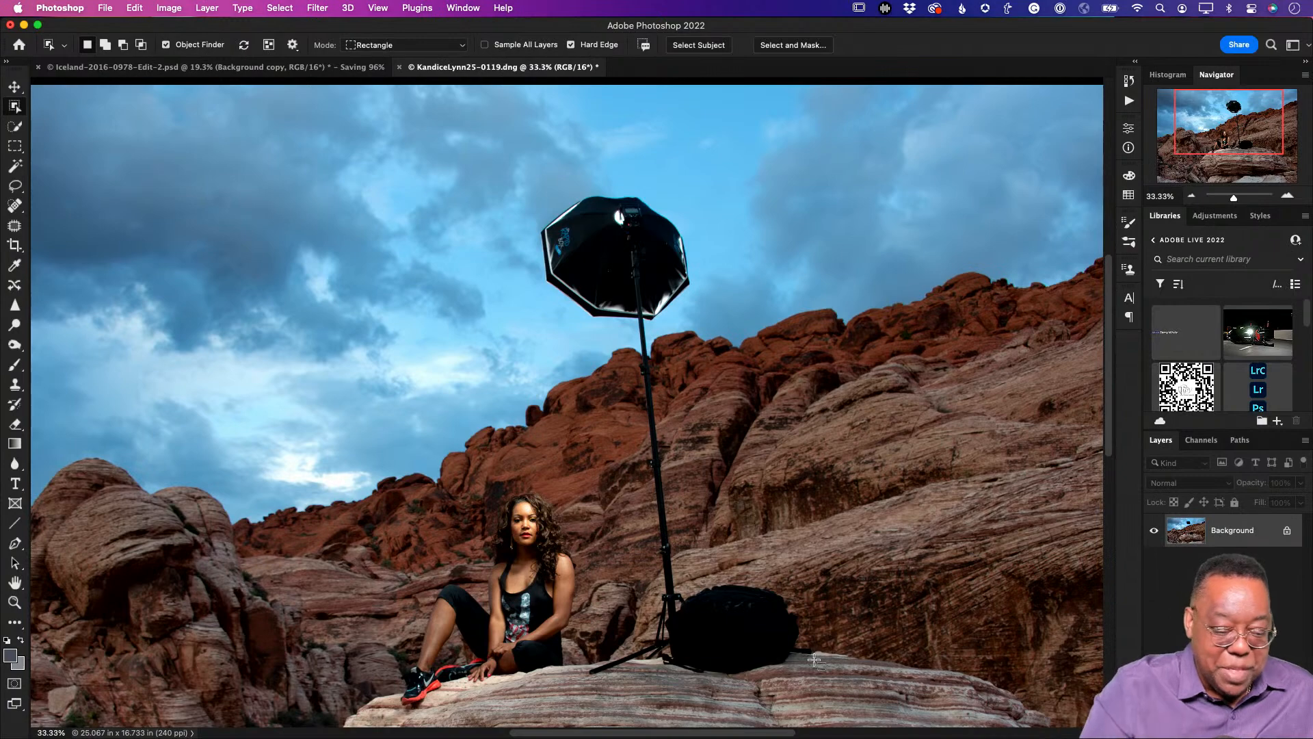
left_click(17, 186)
mouse_move(566, 200)
left_mouse_down()
mouse_move(537, 229)
mouse_move(539, 276)
mouse_move(568, 315)
mouse_move(626, 330)
mouse_move(653, 491)
mouse_move(651, 627)
mouse_move(585, 675)
mouse_move(771, 680)
mouse_move(797, 660)
mouse_move(810, 614)
mouse_move(798, 594)
mouse_move(708, 573)
mouse_move(684, 550)
mouse_move(655, 361)
mouse_move(665, 316)
left_mouse_up()
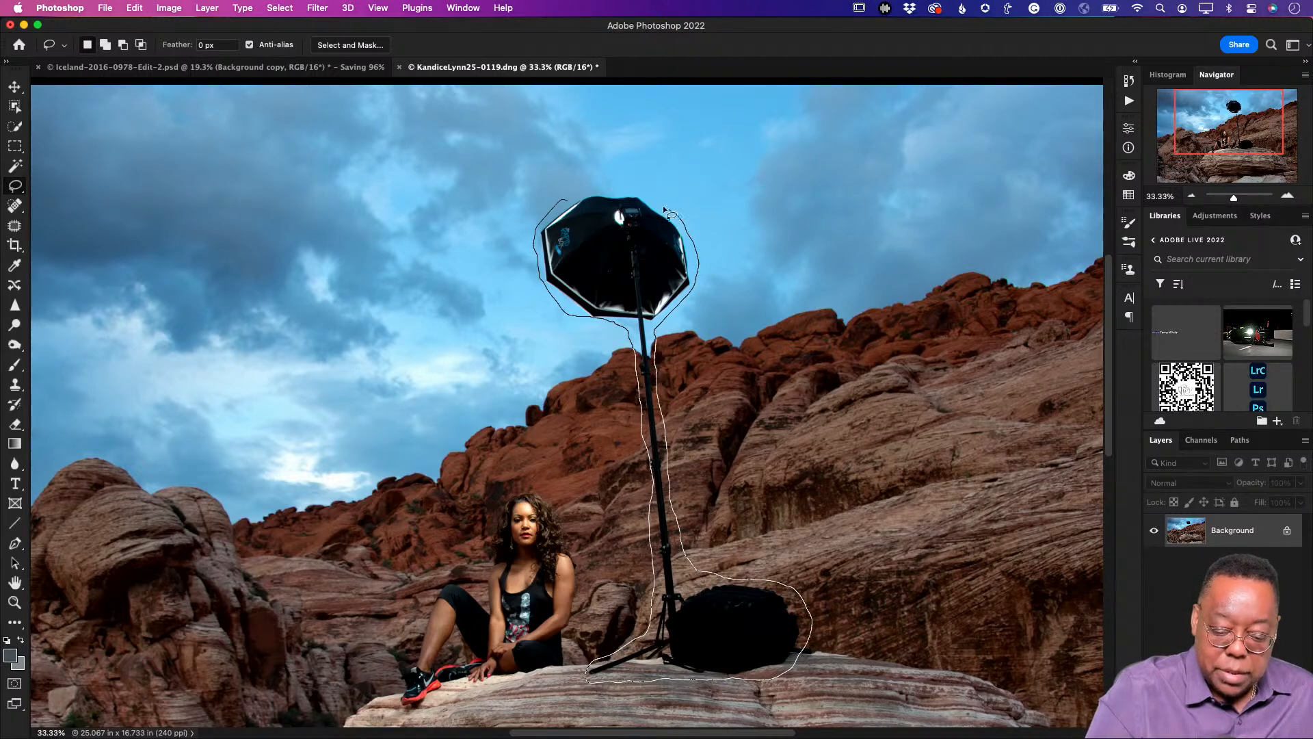
left_click_drag(622, 186, 561, 202)
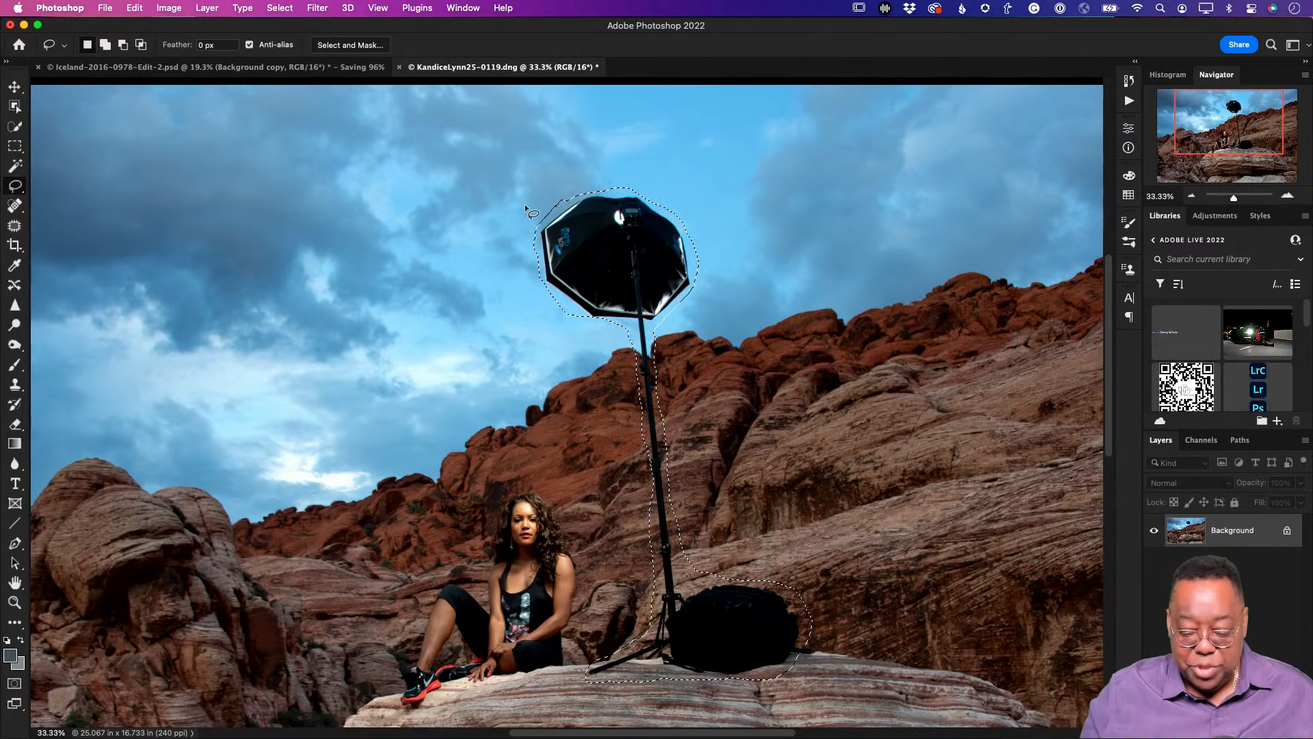
key("shift")
mouse_move(796, 640)
left_mouse_down()
mouse_move(794, 659)
mouse_move(803, 624)
left_mouse_up()
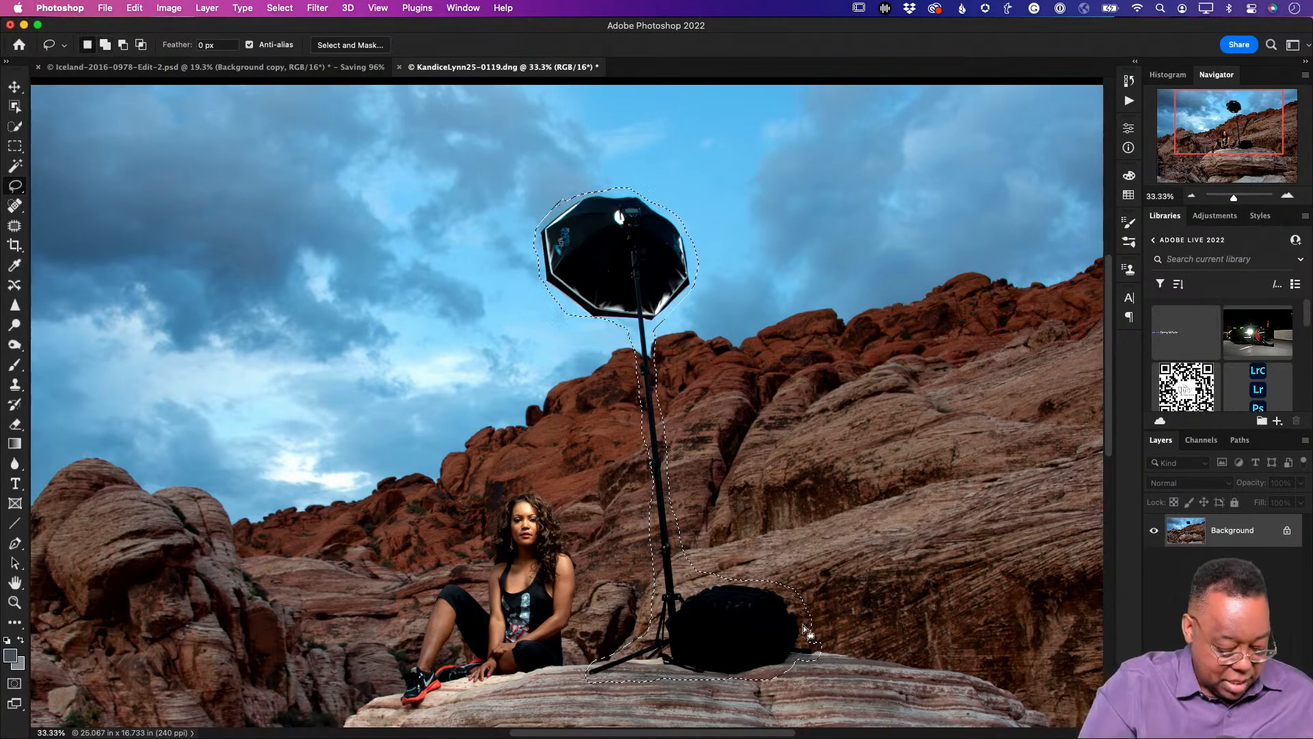
mouse_move(594, 695)
left_mouse_down()
mouse_move(627, 672)
mouse_move(684, 684)
mouse_move(580, 702)
left_mouse_up()
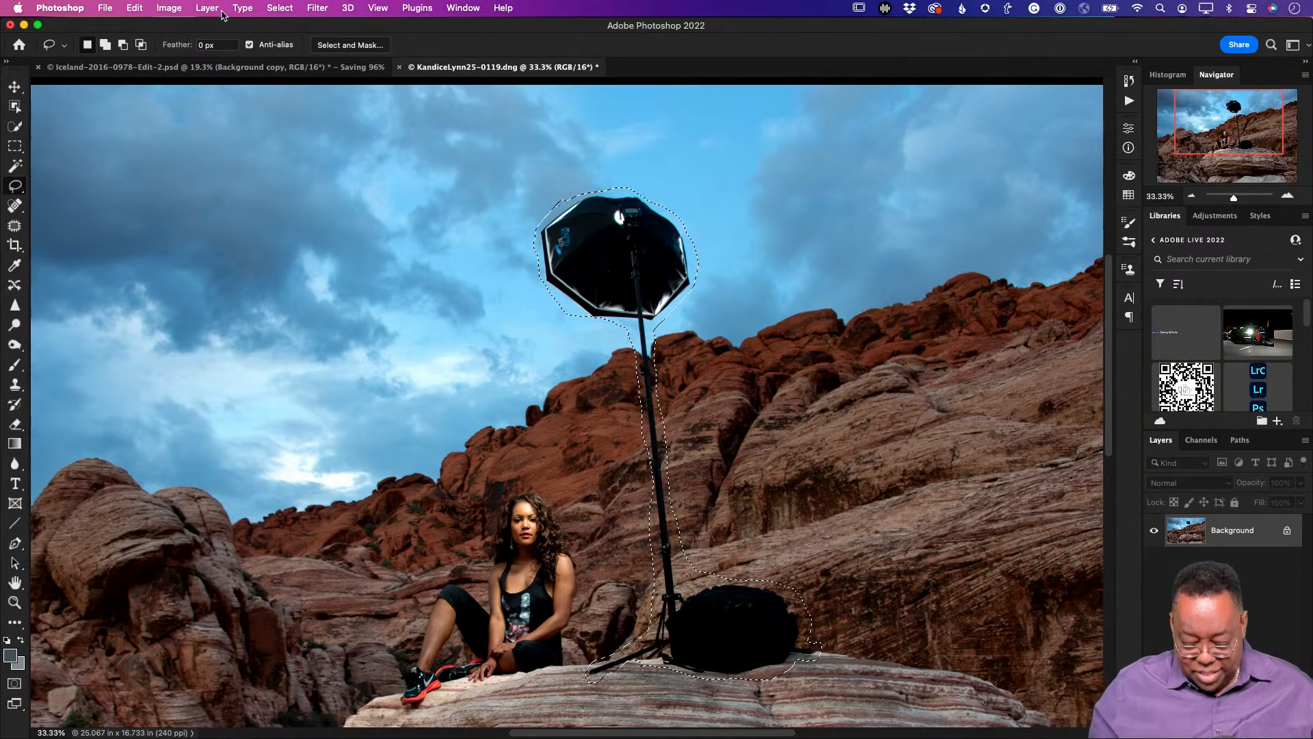
Fill the lassoed lighting gear with Content-Aware contents, Color Adaptation on, Normal mode and 100% opacity, and clear the selection
key("shift+BackSpace")
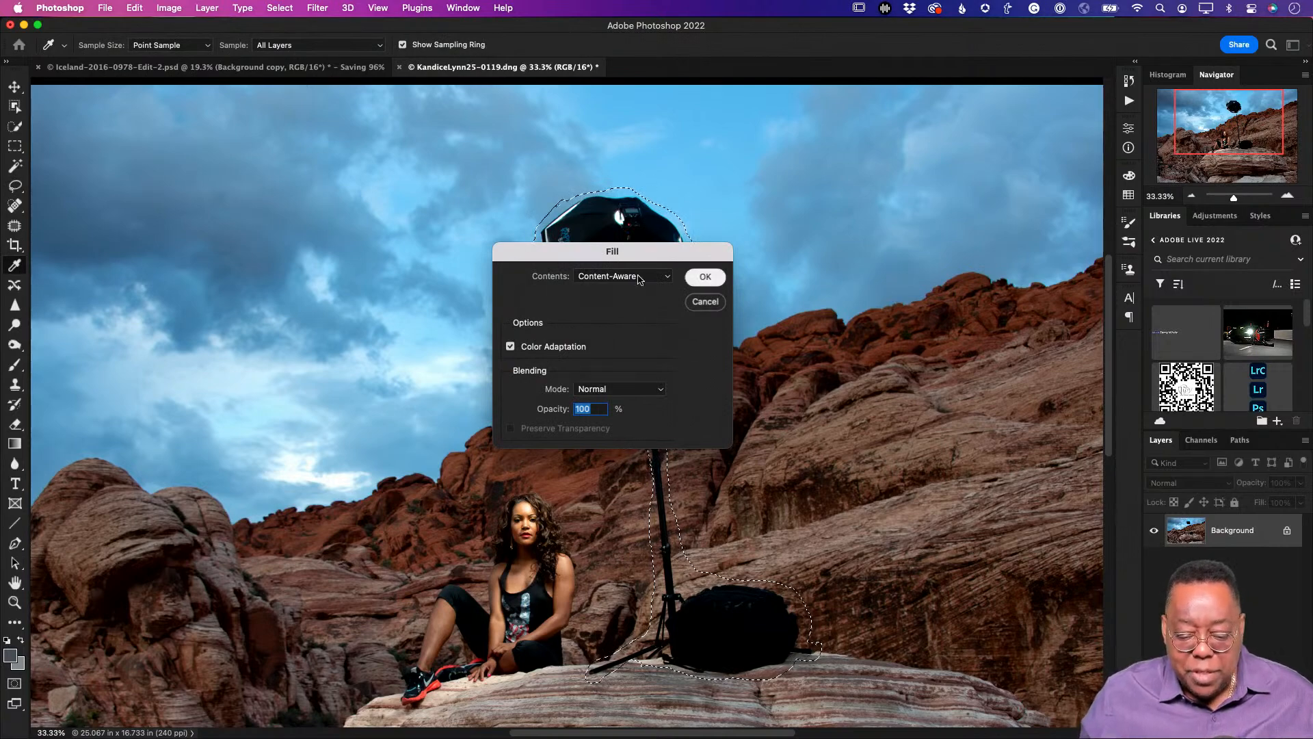
key("Return")
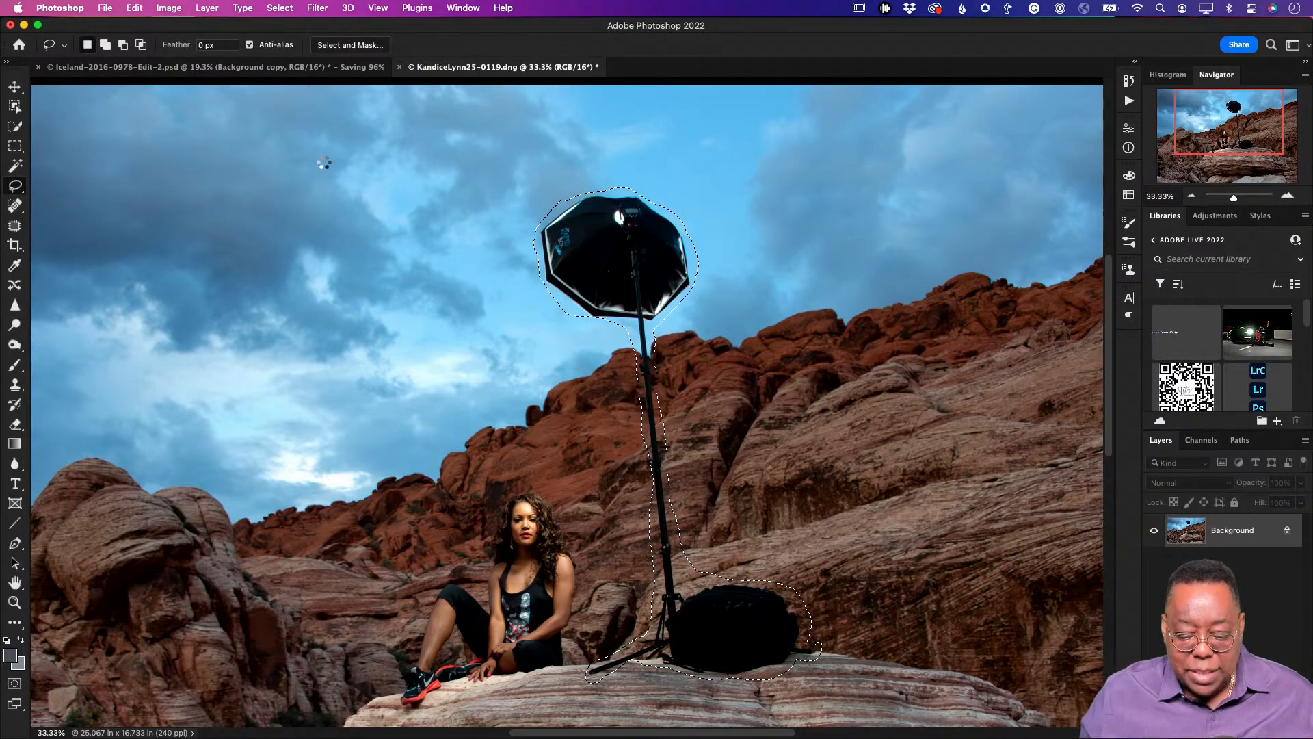
key("super+d")
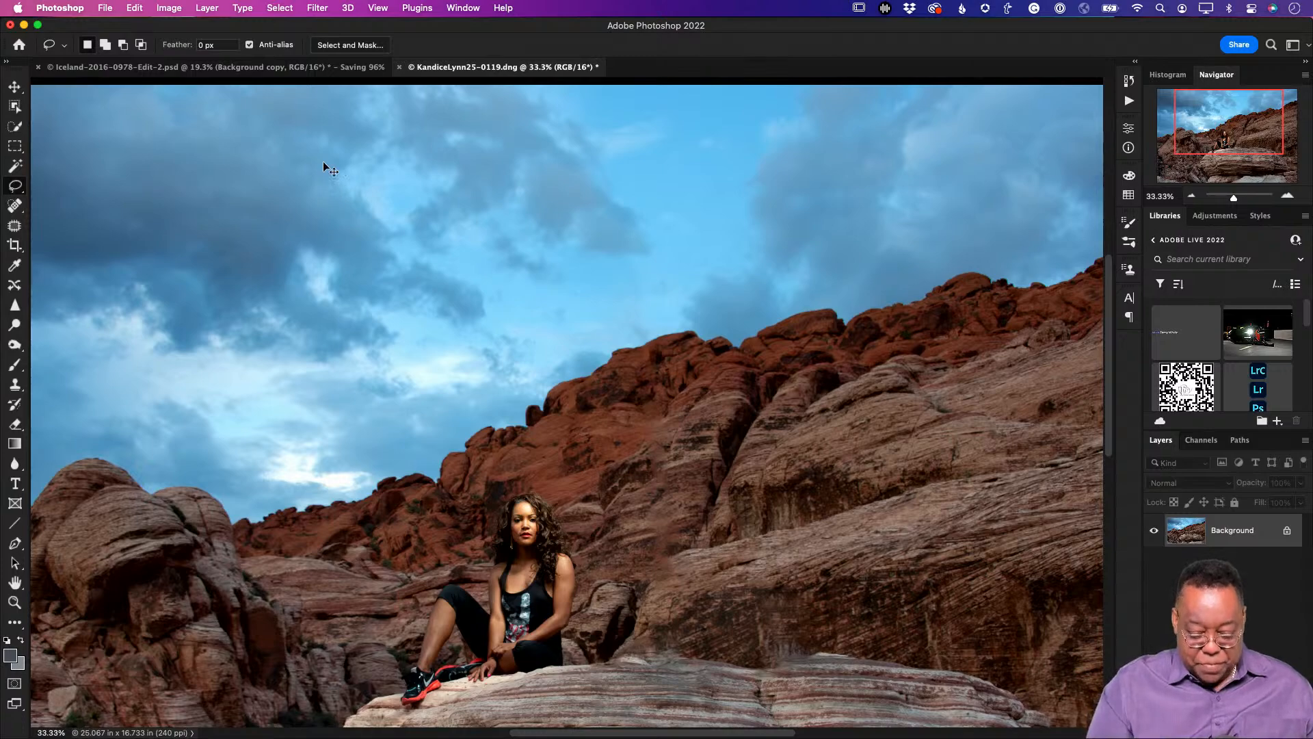
Use the Patch tool to replace the smeared rock strip beside the woman's head with clean rock texture next to it
key("super+0")
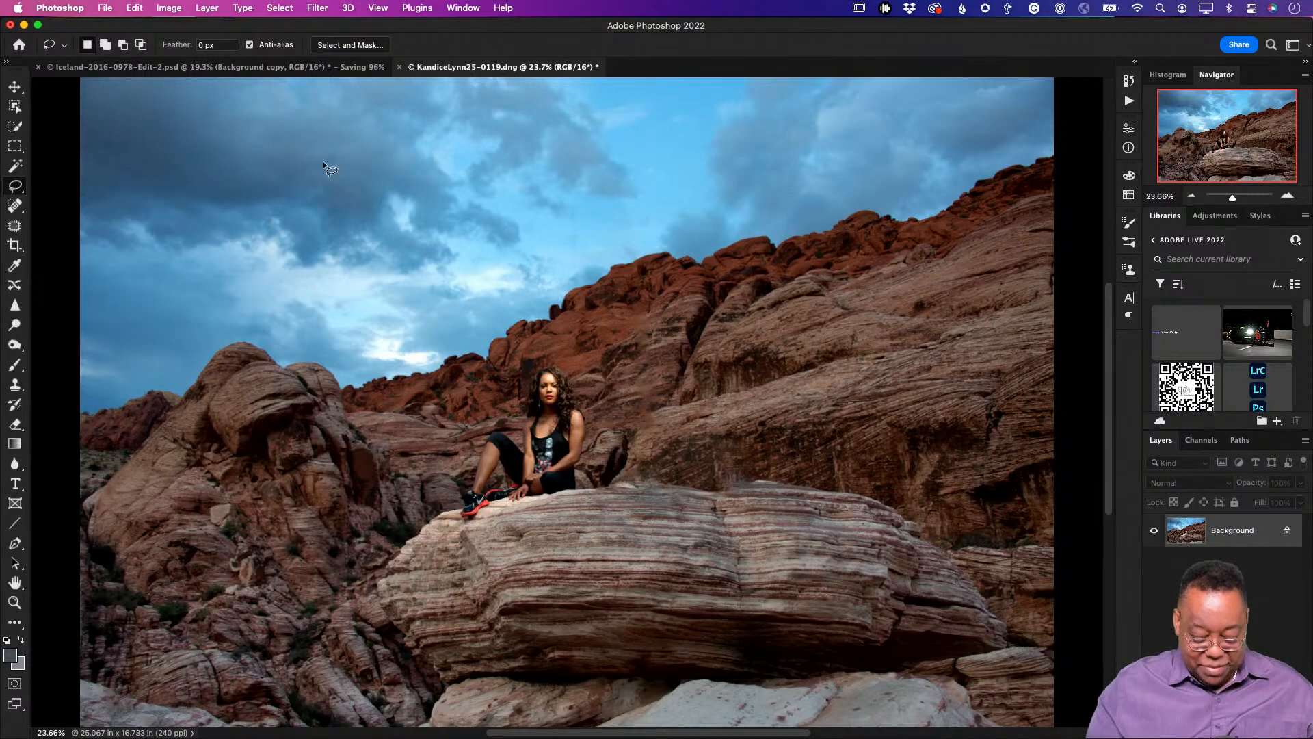
key("super+1")
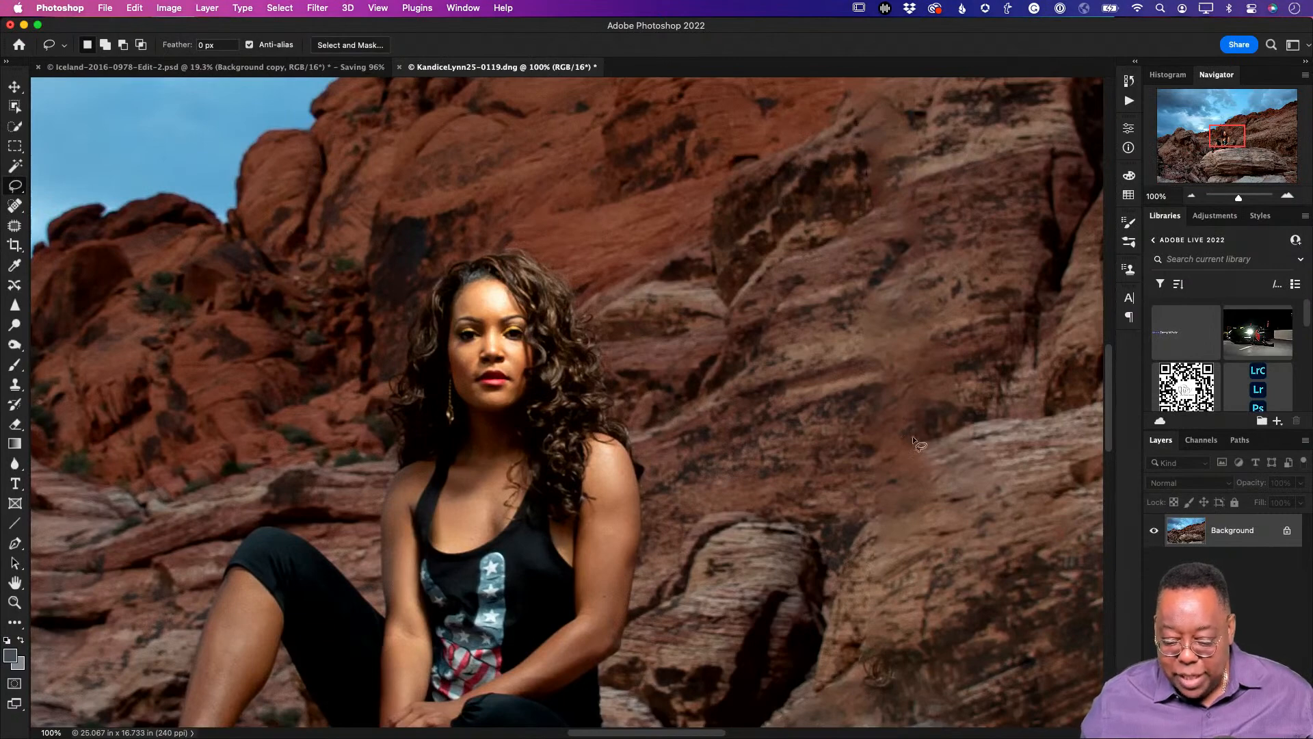
left_click_drag(903, 416, 663, 412)
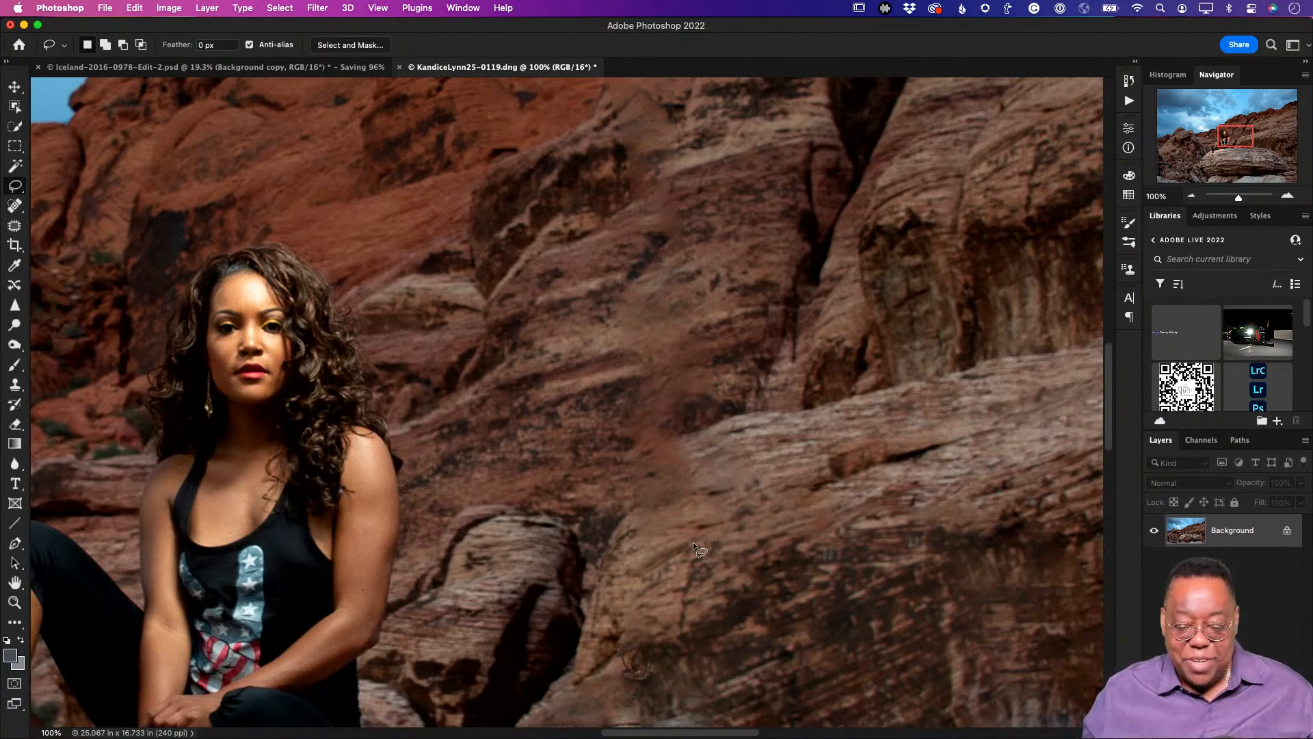
scroll(692, 542, "up", 3)
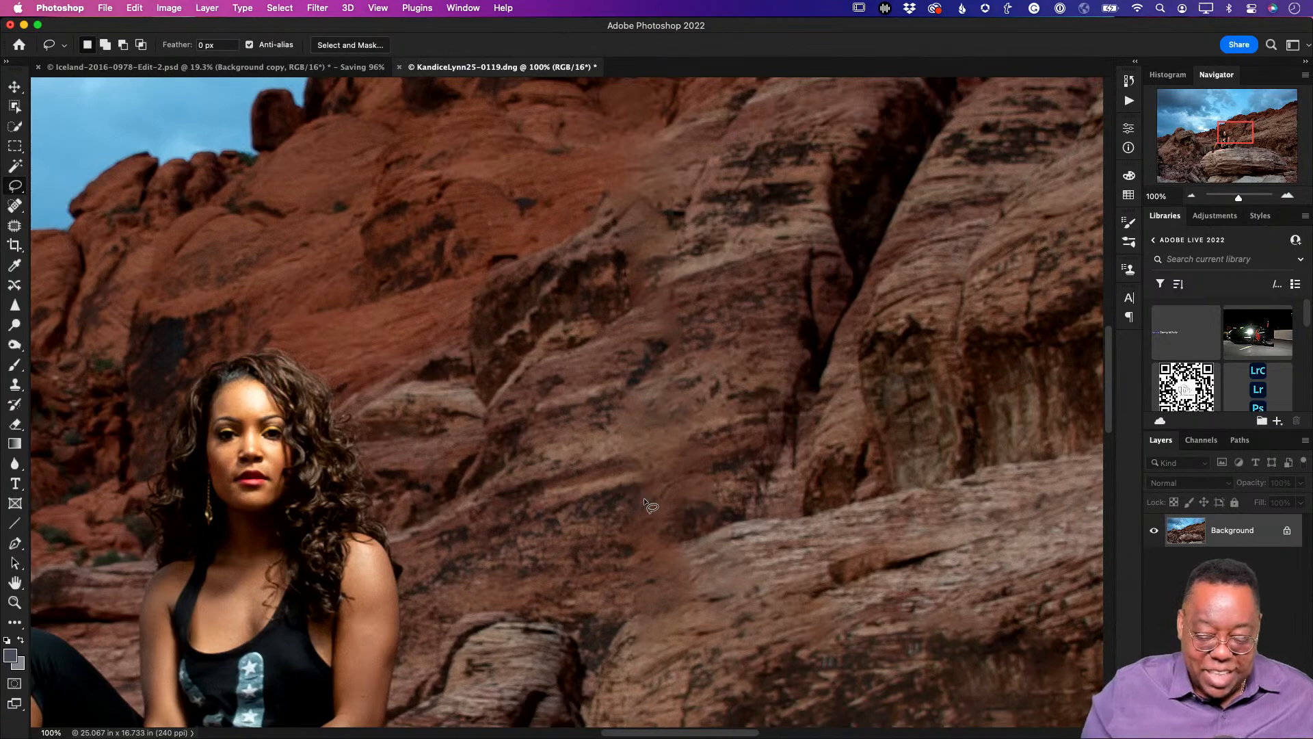
key("j")
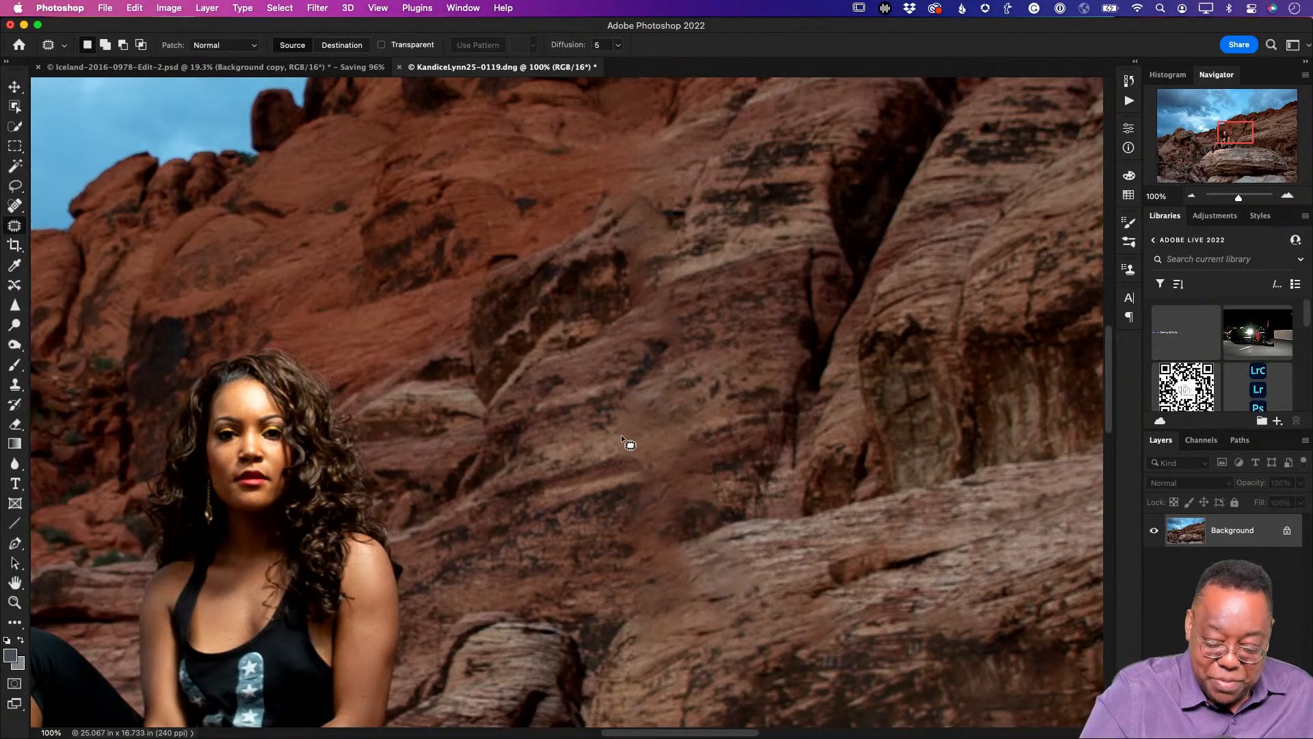
mouse_move(622, 545)
left_mouse_down()
mouse_move(662, 551)
mouse_move(687, 506)
mouse_move(688, 440)
mouse_move(674, 412)
mouse_move(647, 412)
left_mouse_up()
left_click_drag(650, 505, 576, 510)
key("cmd+d")
Patch the blurred end of the pale rock ledge beside the woman with clean texture from farther along the ledge
mouse_move(653, 559)
left_mouse_down()
mouse_move(636, 591)
mouse_move(651, 648)
mouse_move(690, 640)
mouse_move(702, 606)
left_mouse_up()
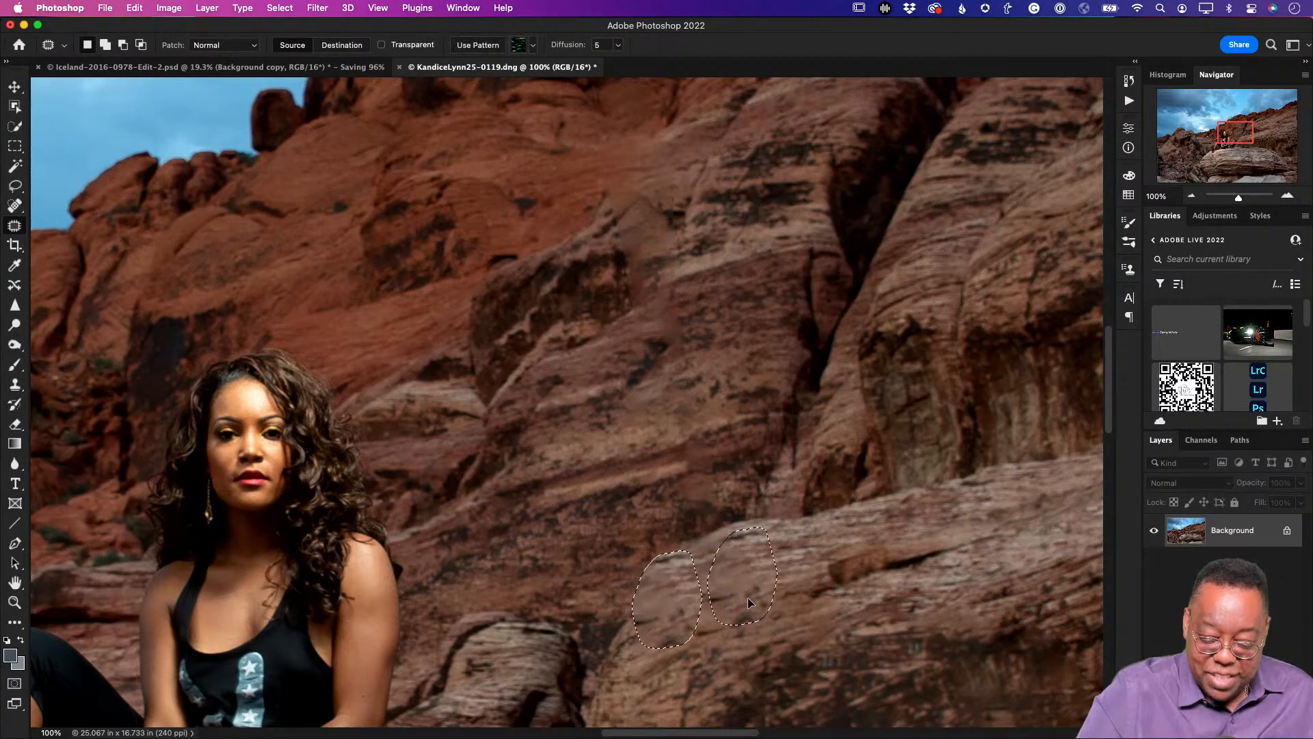
key("cmd+d")
mouse_move(701, 552)
left_mouse_down()
mouse_move(747, 602)
mouse_move(803, 586)
left_mouse_up()
key("super+d")
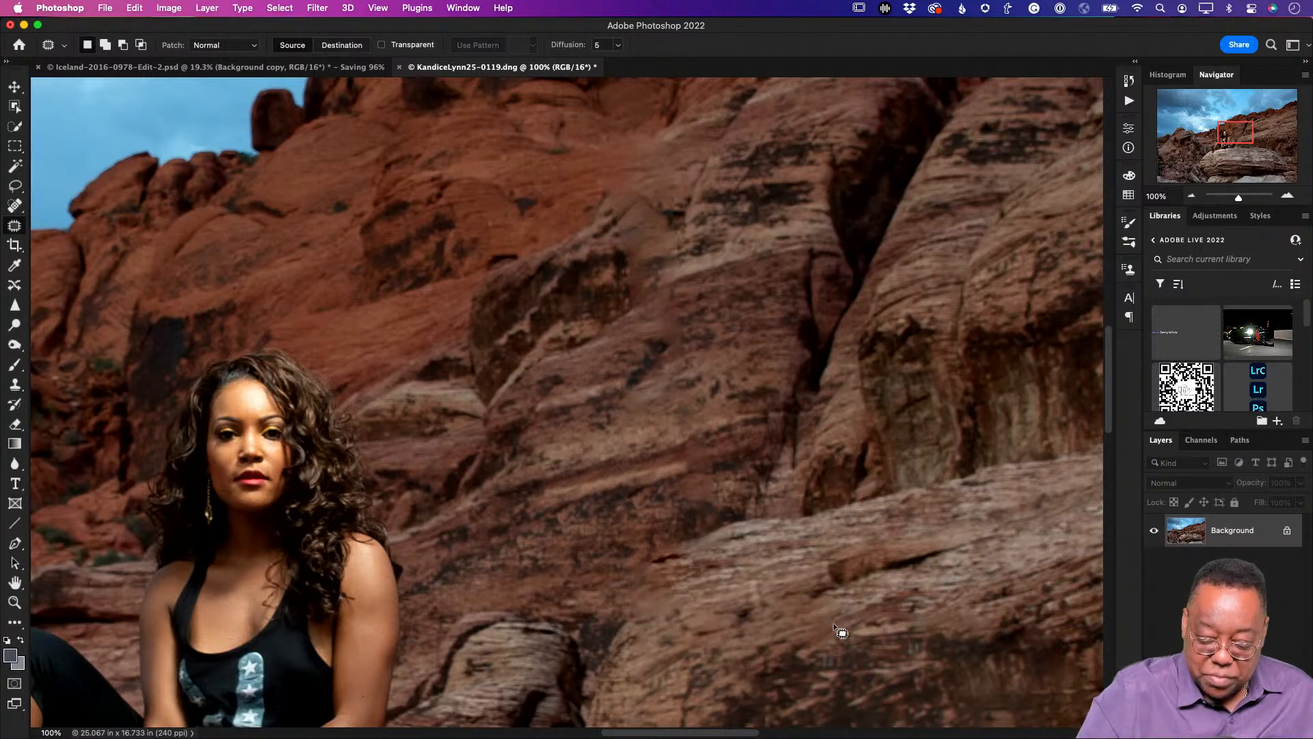
Patch the blurred strip along the edge of the brown boulder above the woman's head with neighbouring rock texture
scroll(741, 469, "up", 5)
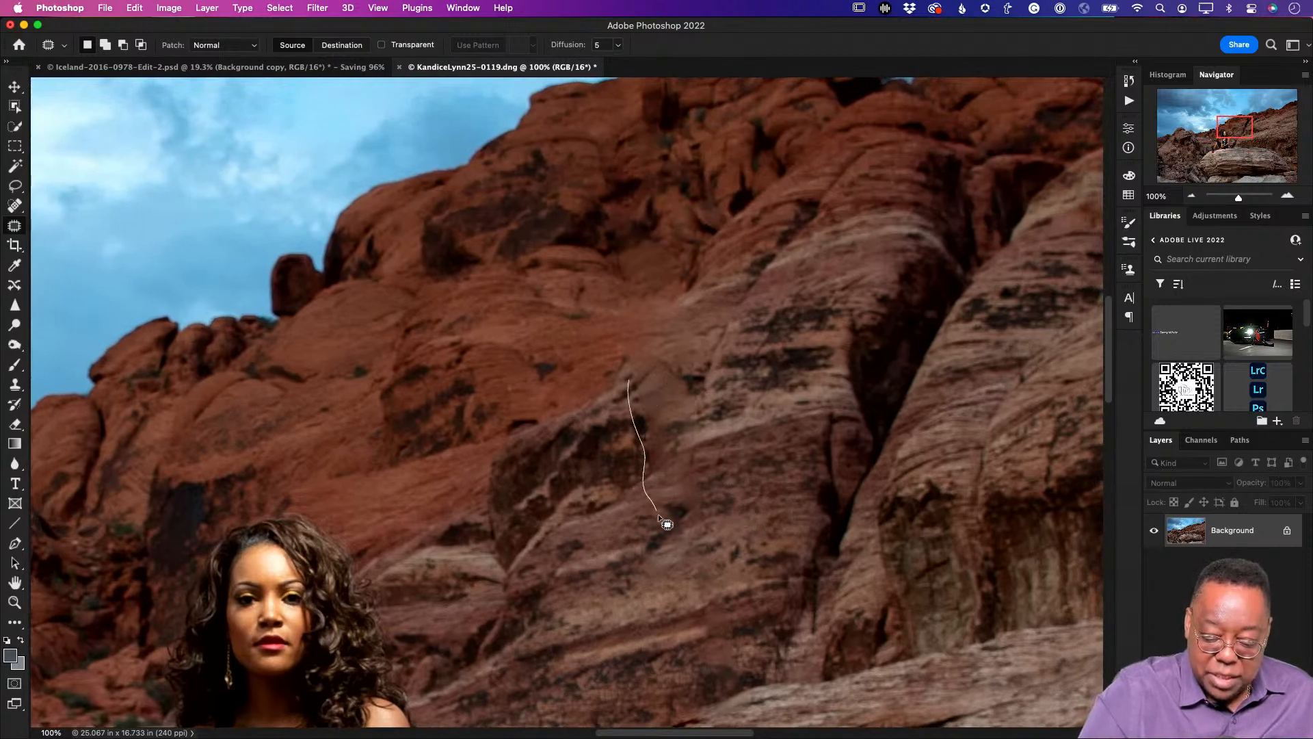
left_click_drag(680, 353, 627, 394)
left_click_drag(668, 465, 594, 506)
left_click(704, 530)
Patch the smooth smeared areas on the upper red rock where the light stand crossed it, and clear the selection
left_click_drag(747, 364, 729, 339)
left_click_drag(621, 248, 651, 363)
left_click_drag(666, 248, 658, 244)
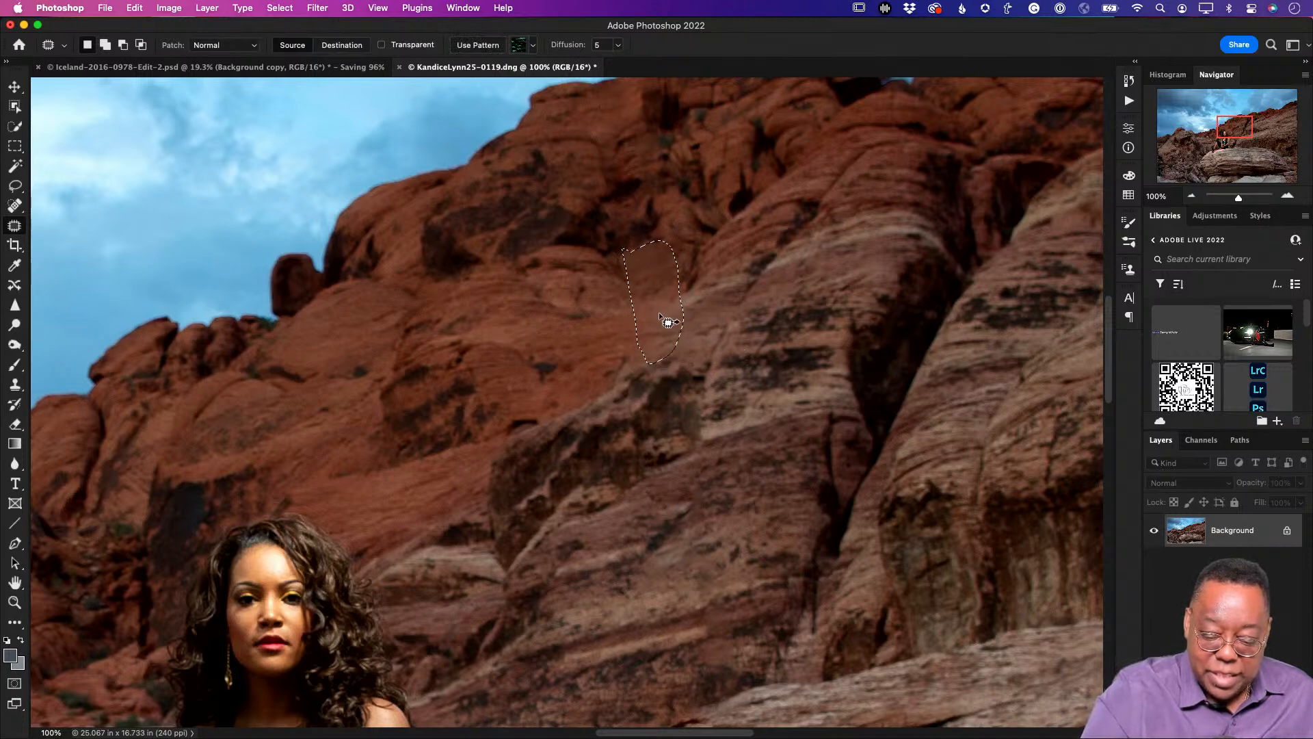
left_click(738, 337)
left_click_drag(784, 291, 754, 430)
mouse_move(598, 442)
left_mouse_down()
mouse_move(612, 437)
mouse_move(606, 478)
left_mouse_up()
key("super+d")
Patch the smudges where the tripod feet stood, along the upper edge of the striped boulder near the woman's knee
left_click_drag(823, 562, 783, 287)
left_click_drag(864, 547, 844, 328)
left_click_drag(860, 527, 876, 569)
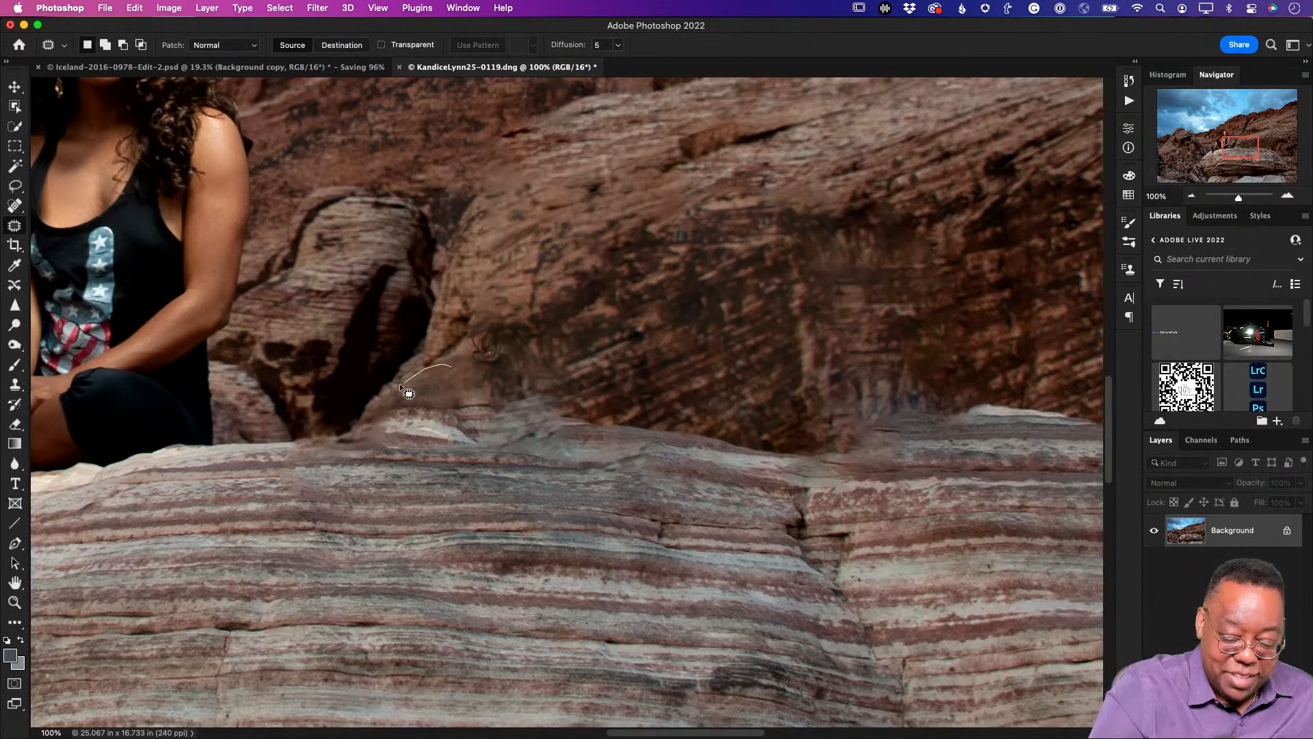
mouse_move(466, 394)
left_mouse_down()
mouse_move(452, 369)
mouse_move(601, 356)
mouse_move(636, 389)
left_mouse_up()
key("cmd+d")
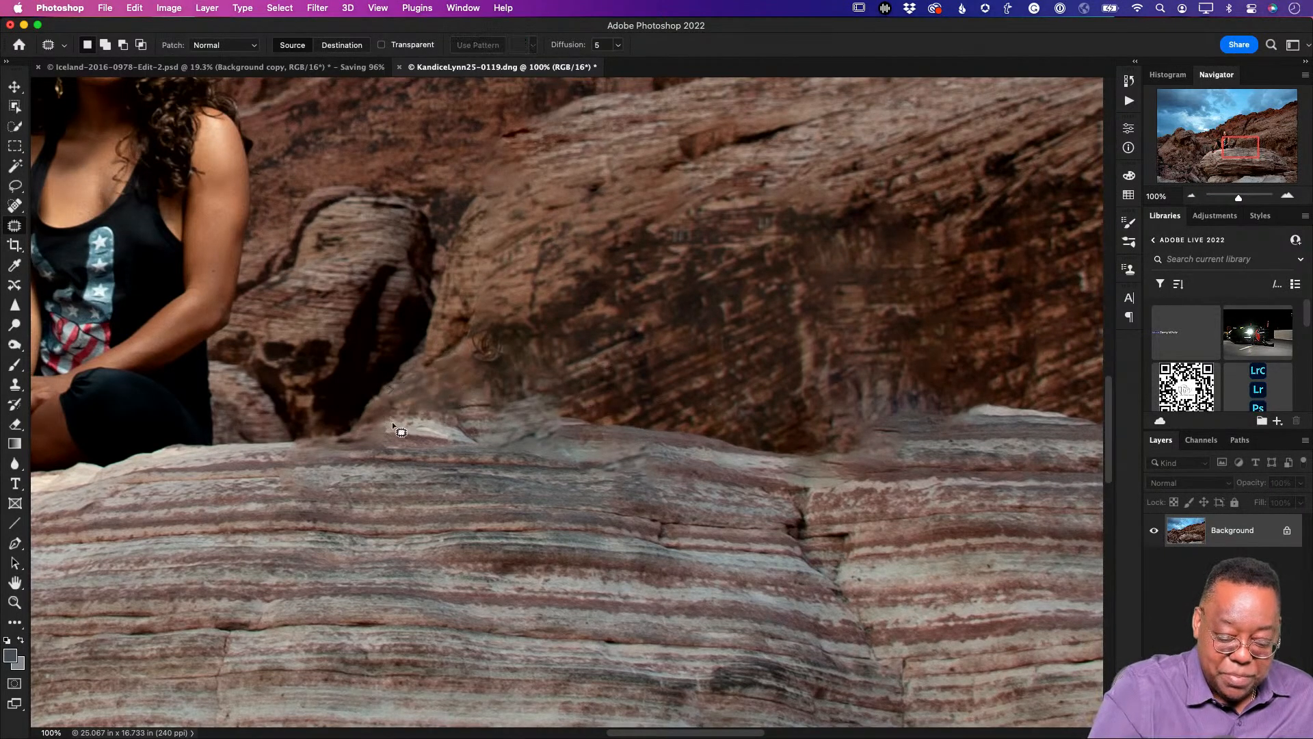
mouse_move(376, 453)
left_mouse_down()
mouse_move(399, 439)
mouse_move(342, 458)
left_mouse_up()
key("super+d")
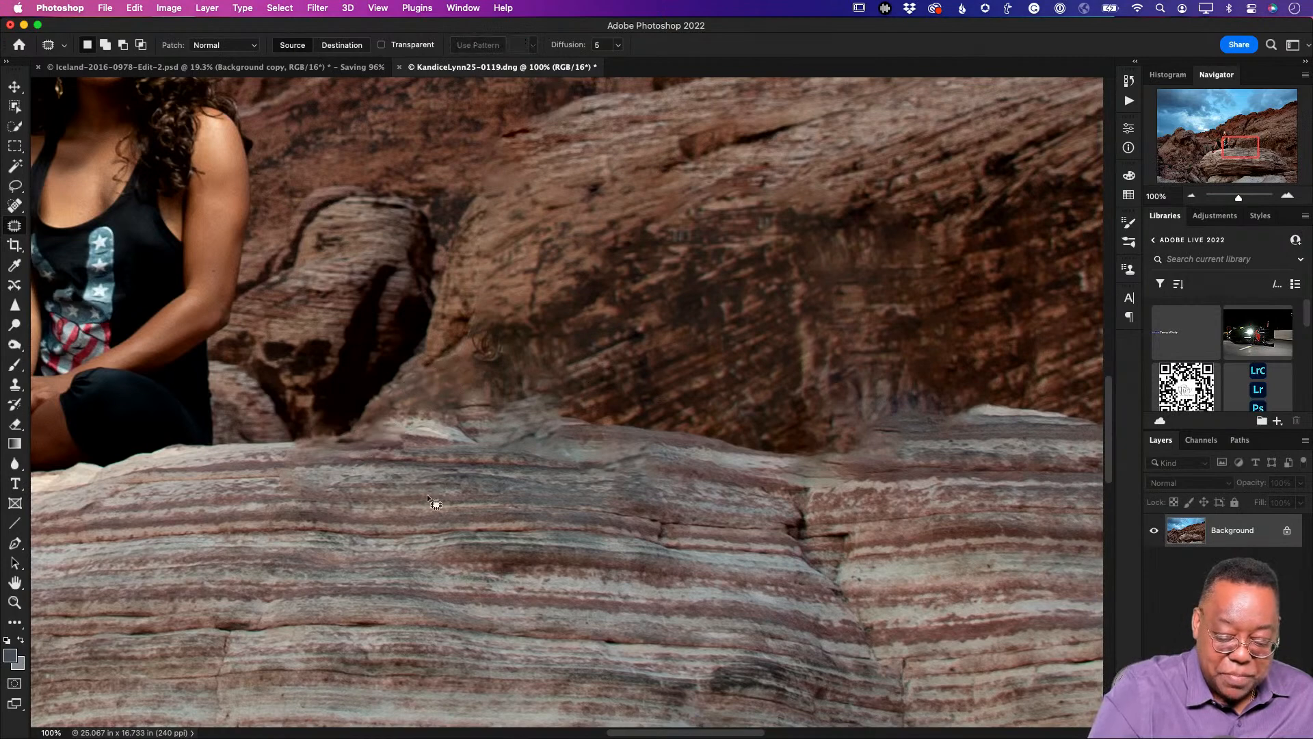
Patch the damaged upper edge of the striped boulder where the bag stood, sampling the clean striped edge beside it
scroll(894, 509, "right", 5)
scroll(894, 510, "up", 2)
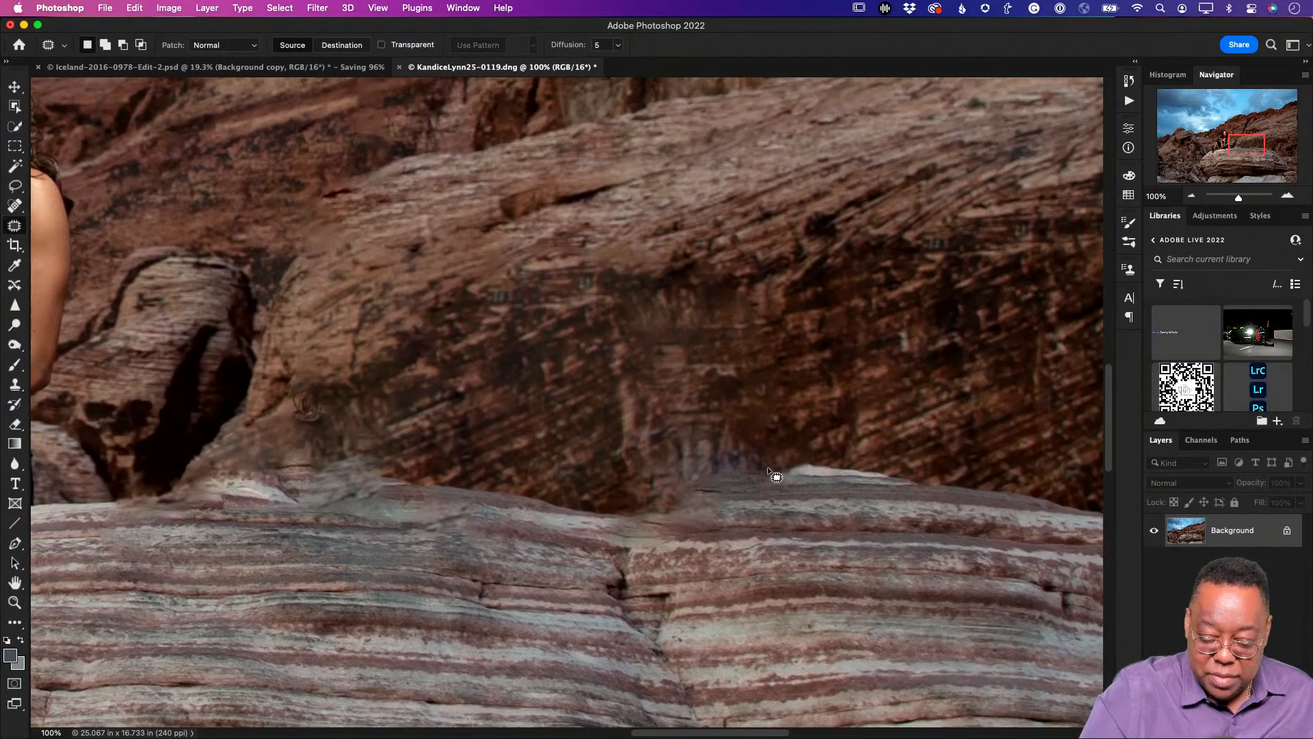
mouse_move(659, 513)
left_mouse_down()
mouse_move(820, 547)
mouse_move(609, 540)
mouse_move(660, 512)
left_mouse_up()
mouse_move(814, 544)
left_mouse_down()
mouse_move(892, 542)
mouse_move(888, 533)
left_mouse_up()
key("super+d")
mouse_move(752, 463)
left_mouse_down()
mouse_move(720, 459)
mouse_move(676, 507)
mouse_move(872, 501)
left_mouse_up()
key("super+d")
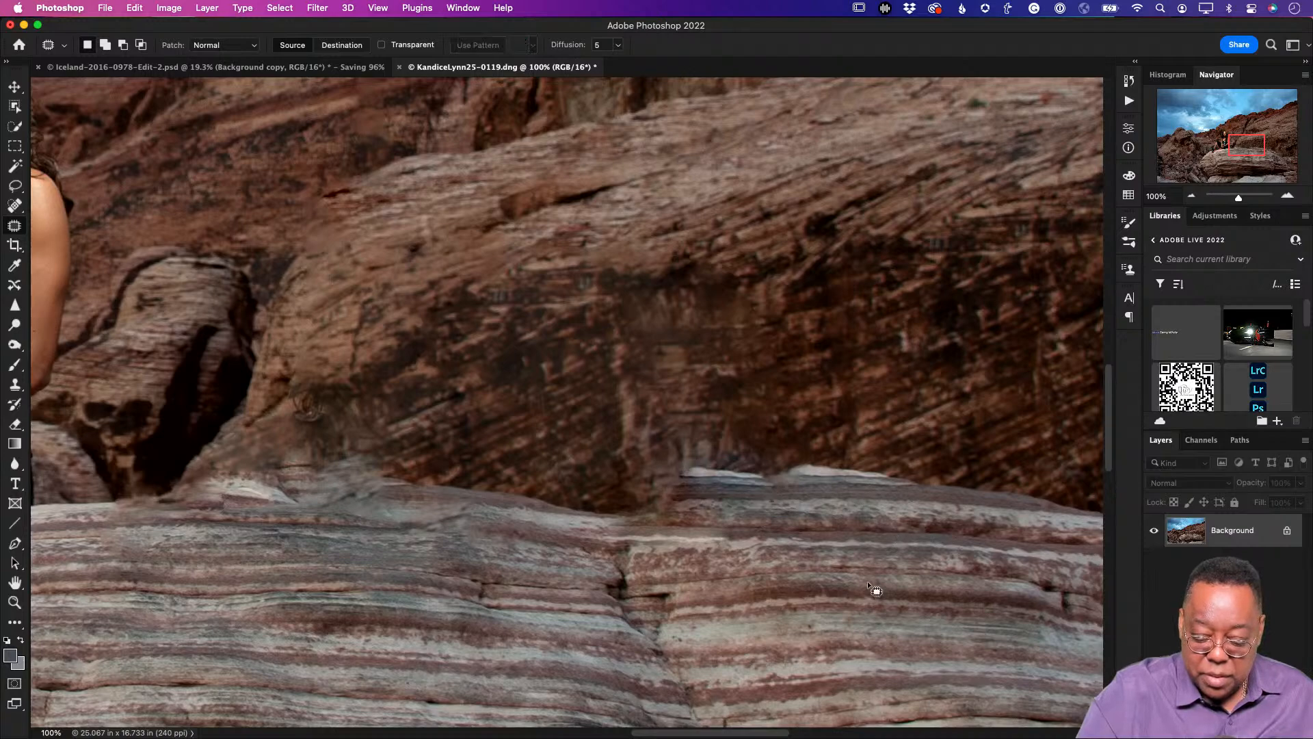
Patch the remaining breaks along the rebuilt white rim of the striped boulder with clean stripes nearby
mouse_move(800, 468)
left_mouse_down()
mouse_move(772, 498)
mouse_move(836, 498)
left_mouse_up()
key("super+d")
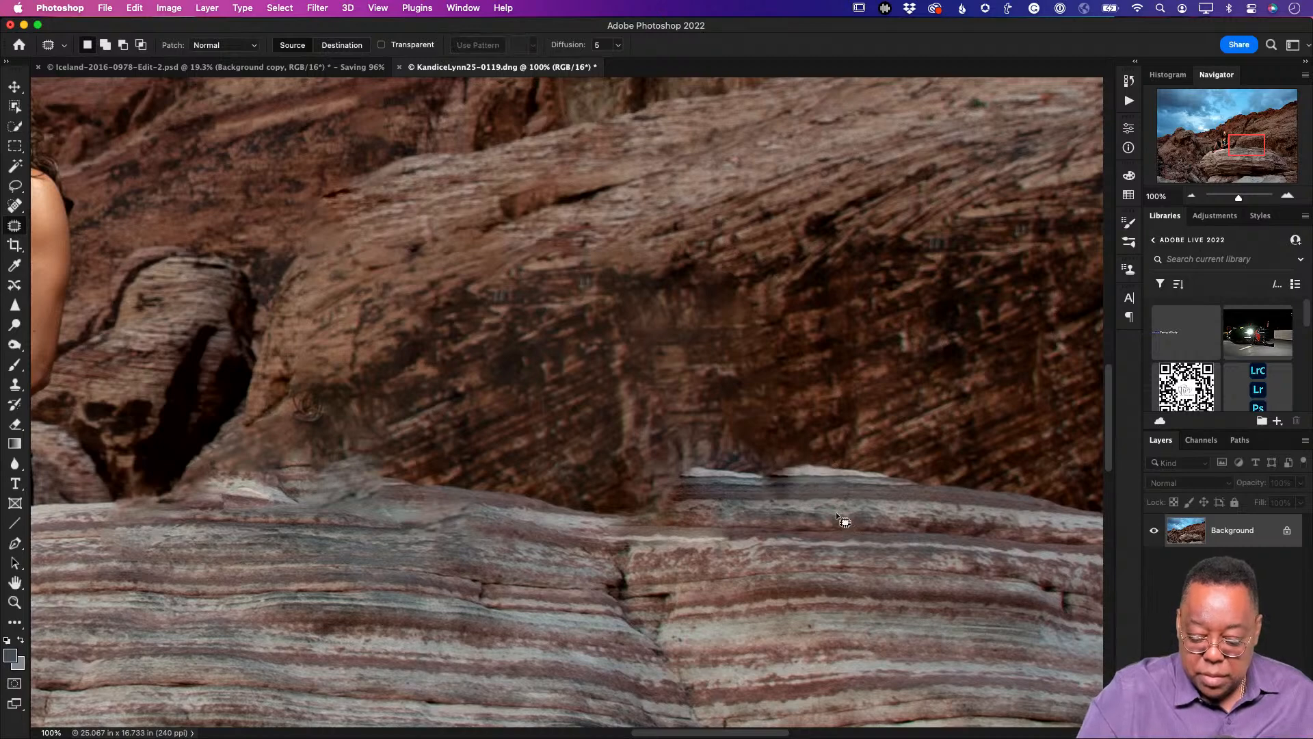
left_click_drag(756, 500, 792, 531)
key("super+d")
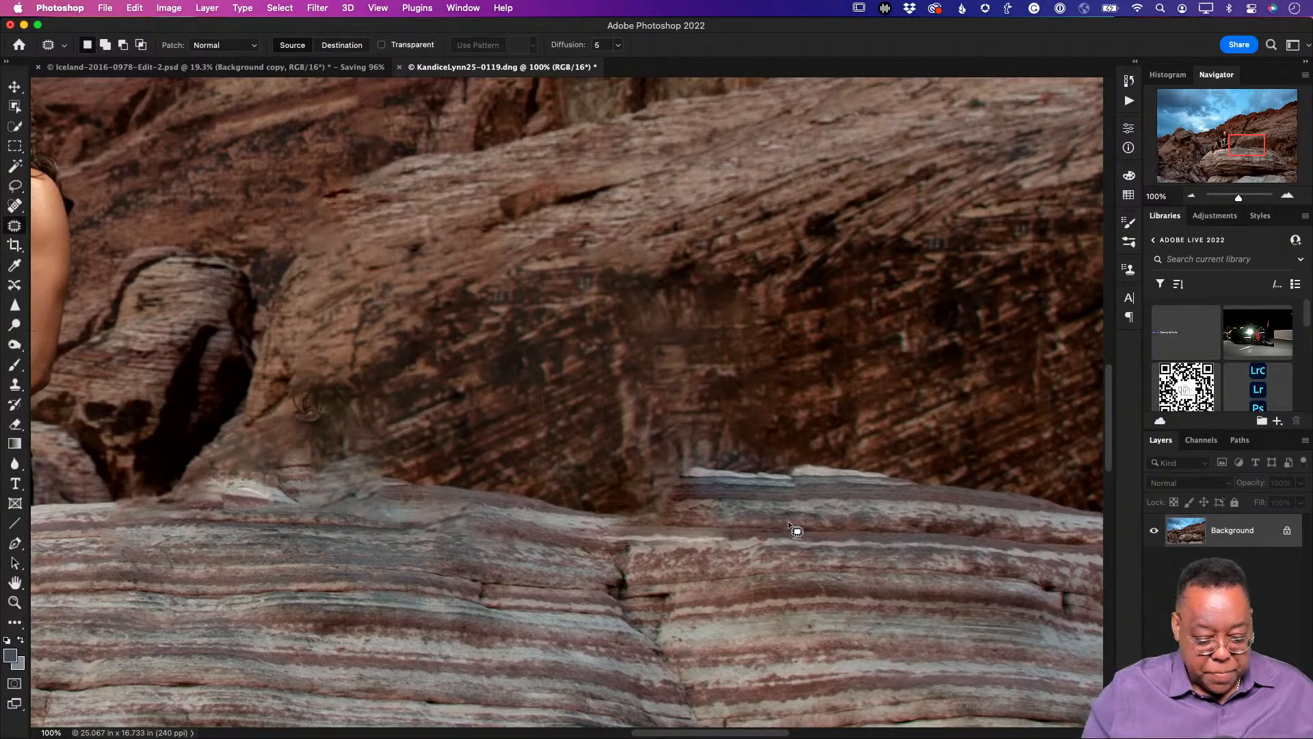
Patch the smudged spots at the foot of the dark rock wall, near the former tripod base, with adjacent rock texture
mouse_move(273, 428)
left_mouse_down()
mouse_move(210, 453)
mouse_move(243, 473)
mouse_move(272, 437)
left_mouse_up()
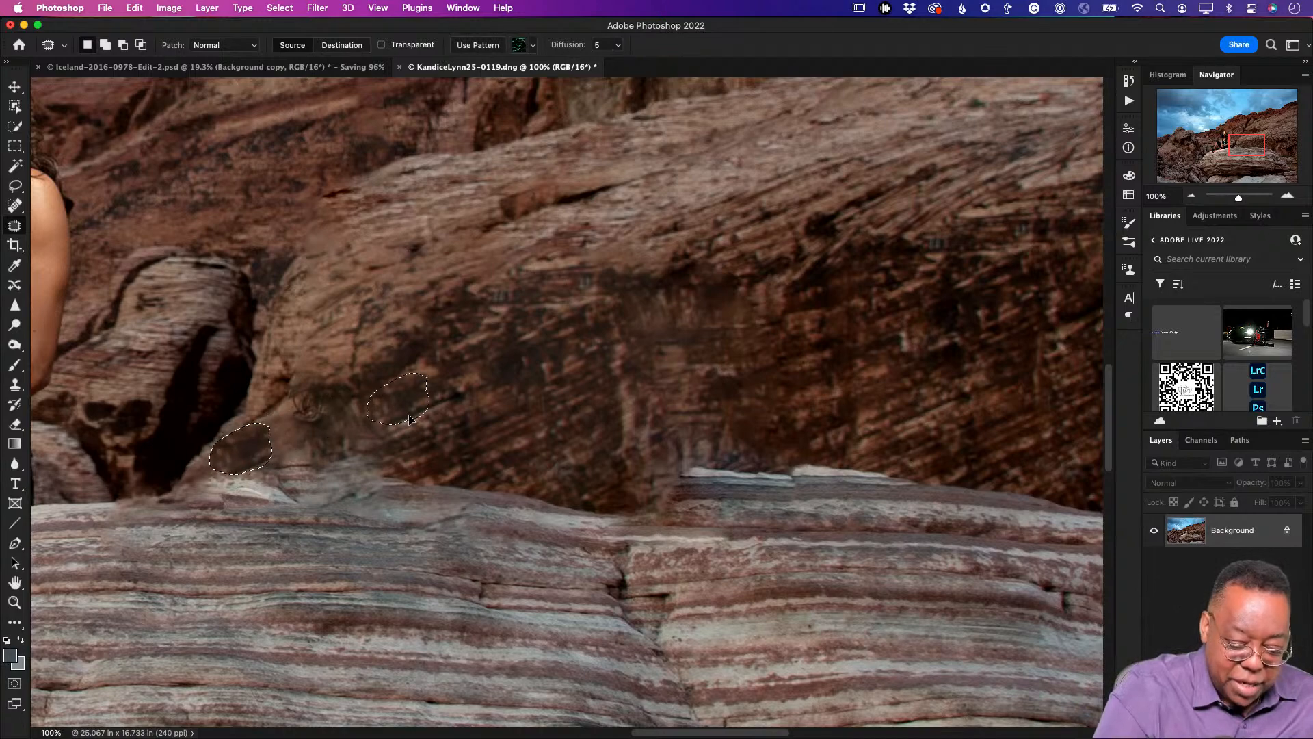
key("super+d")
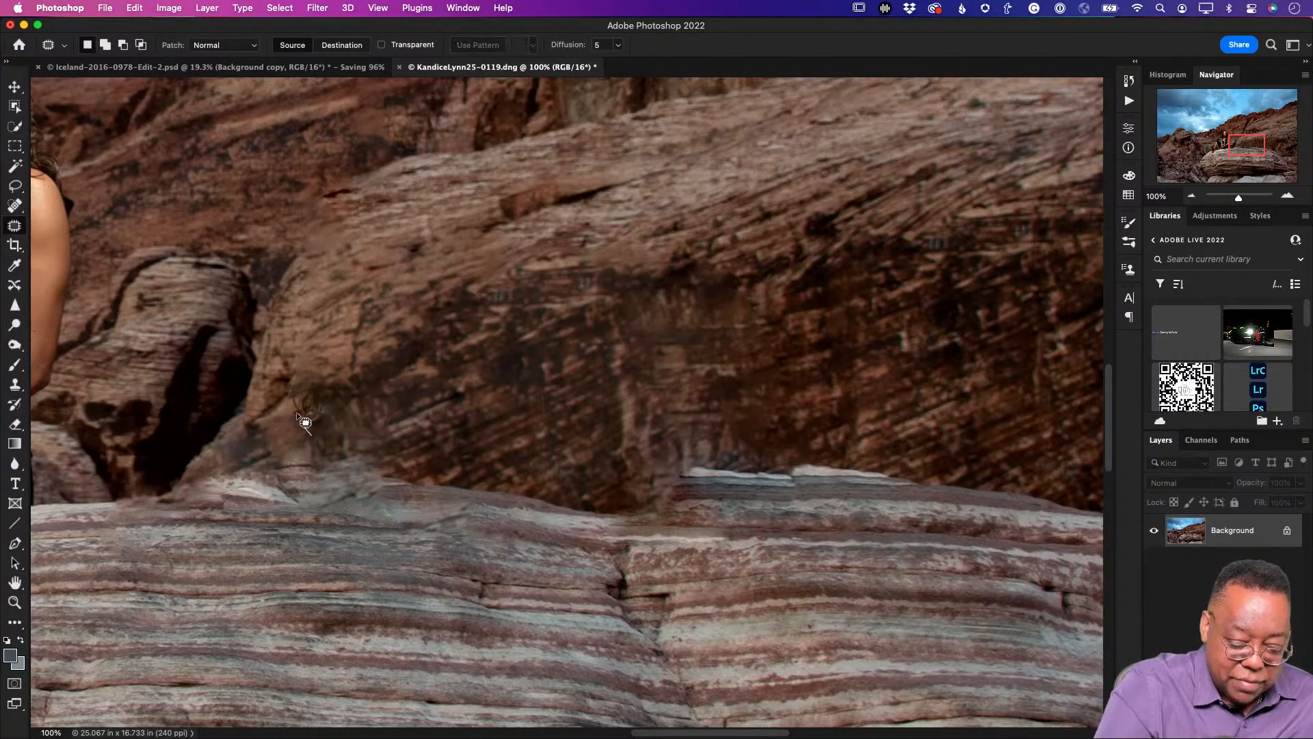
mouse_move(299, 475)
left_mouse_down()
mouse_move(319, 441)
mouse_move(396, 437)
left_mouse_up()
key("super+d")
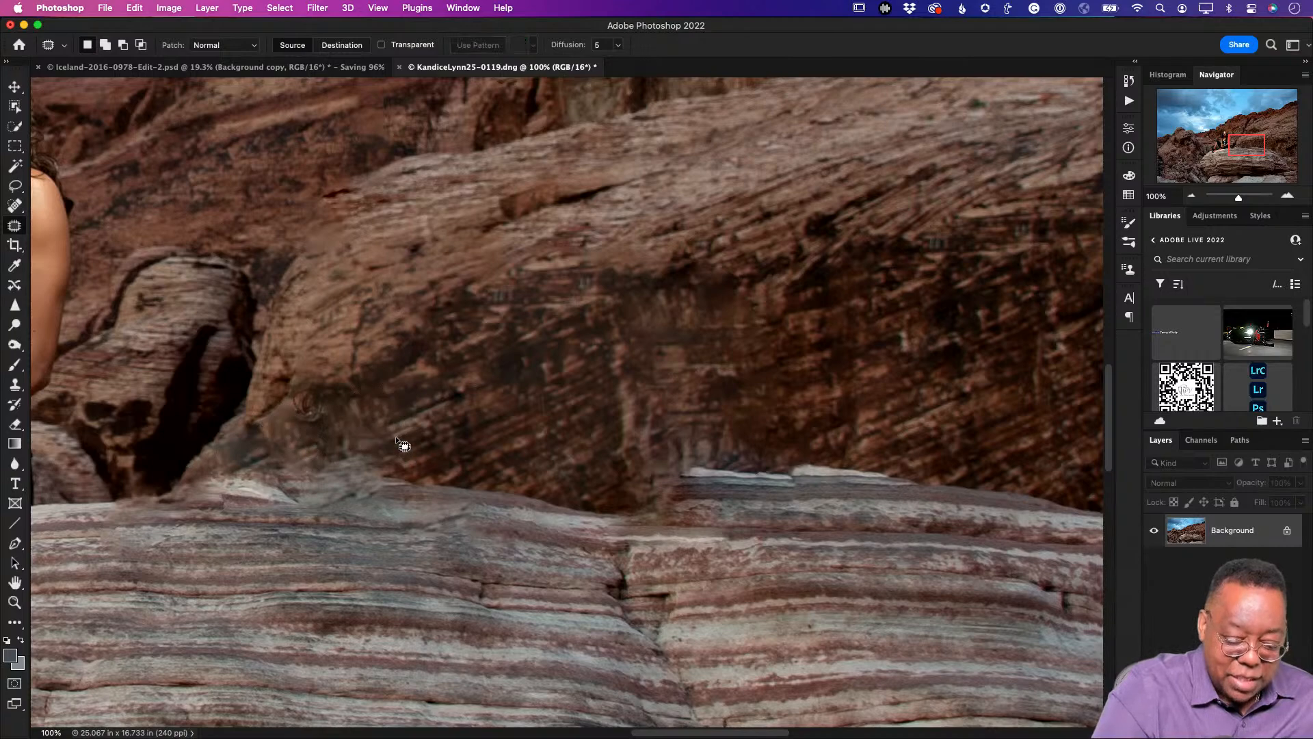
Close the retouched red-rocks portrait with its changes saved, and check the saving progress of both open documents
key("super+0")
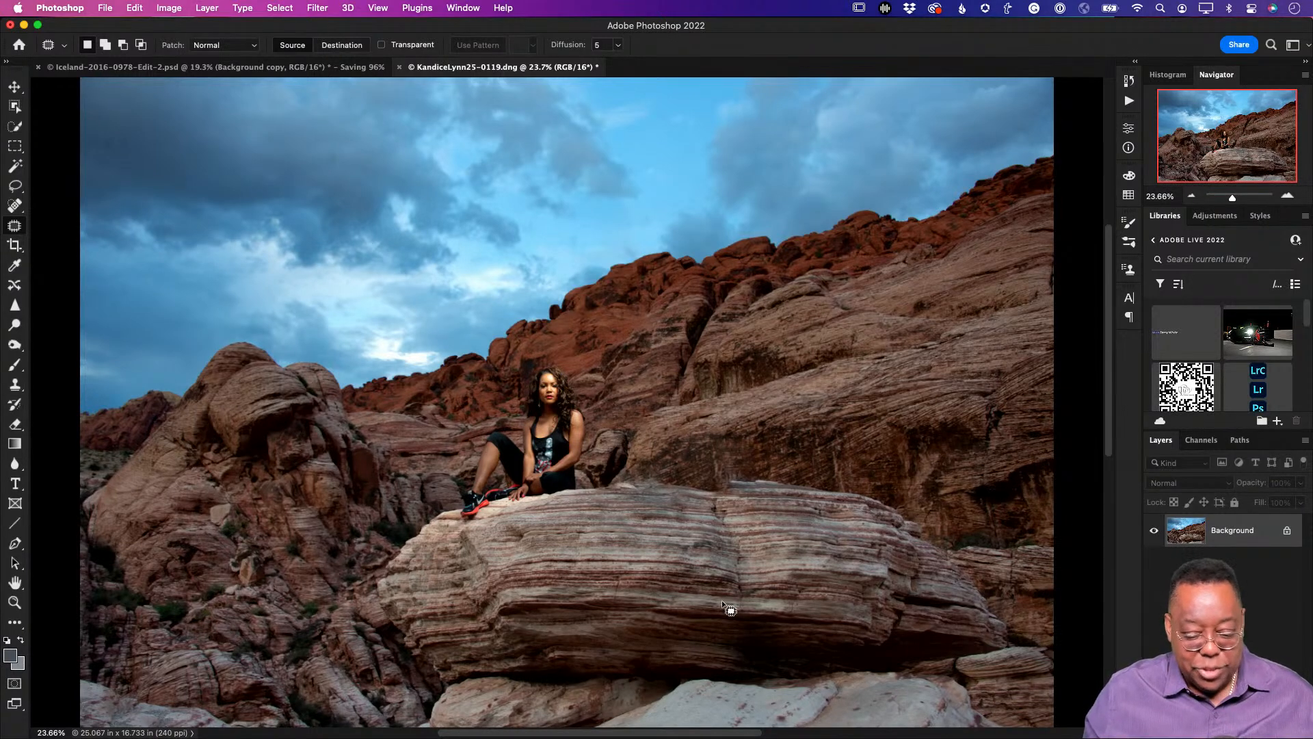
key("super+w")
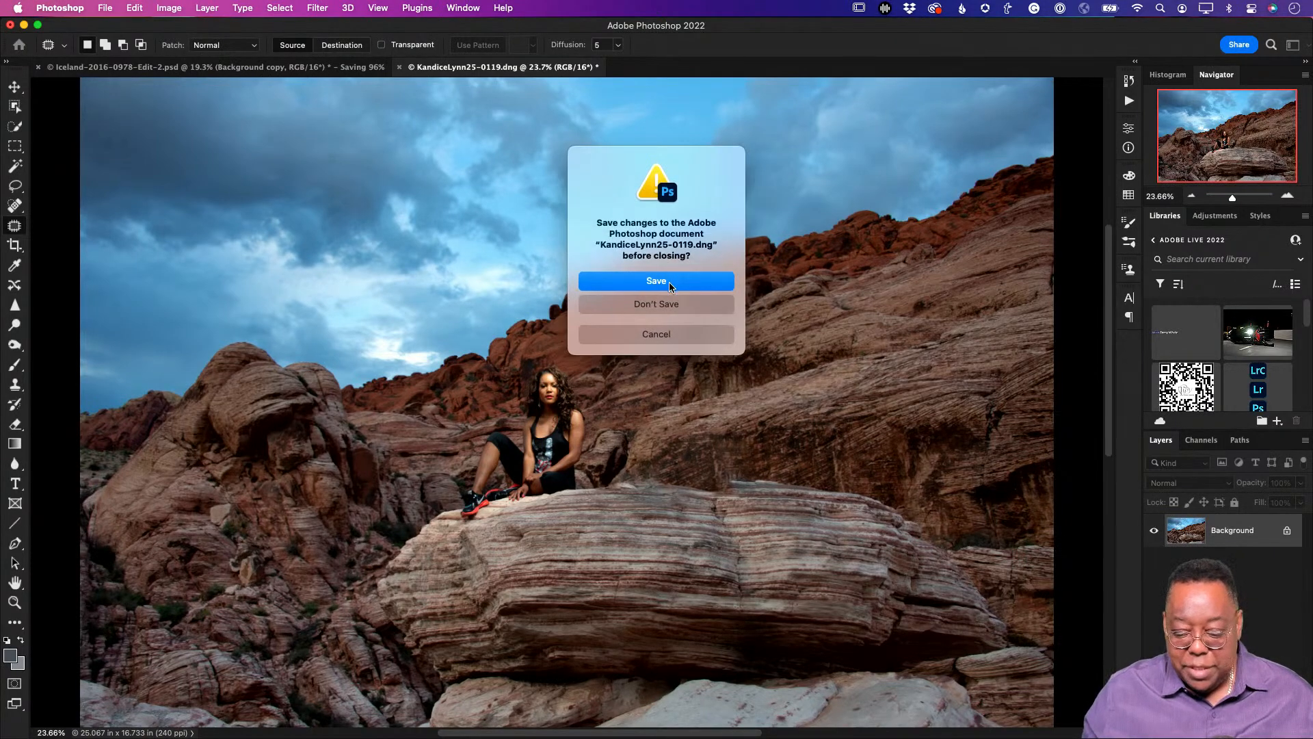
left_click(669, 282)
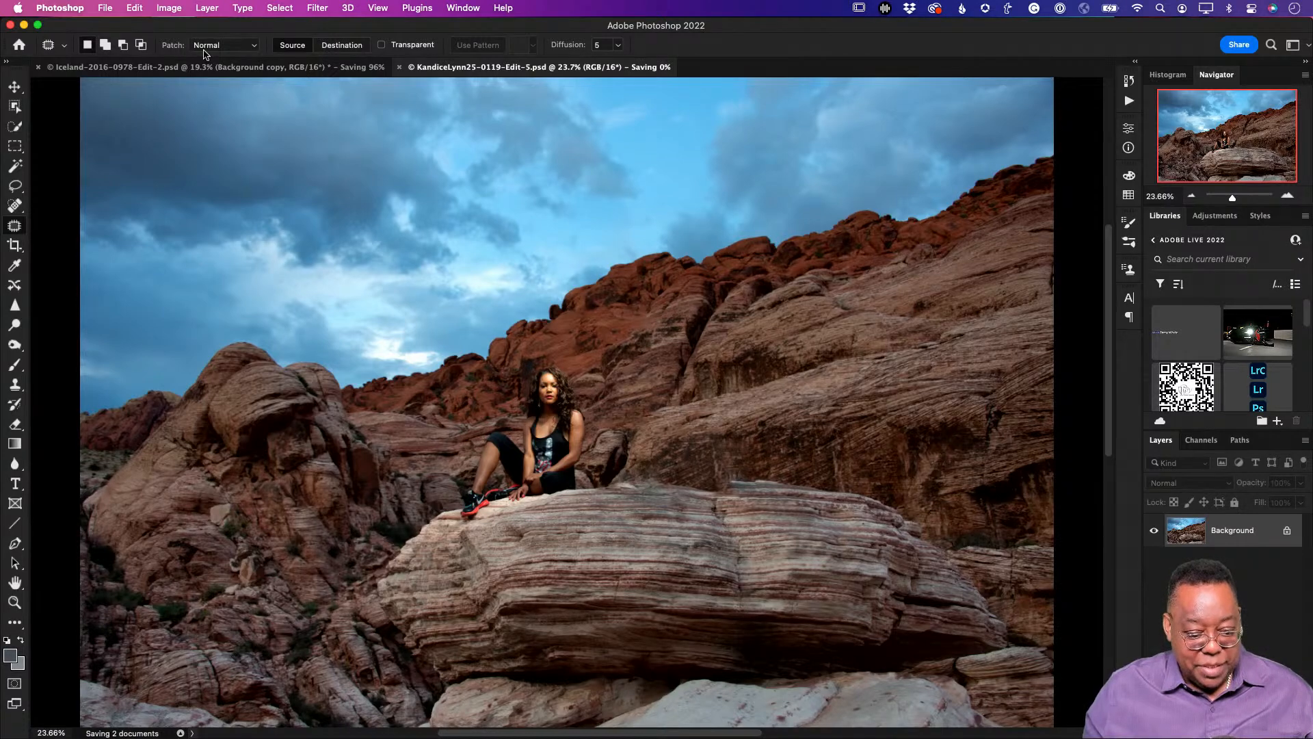
left_click(175, 68)
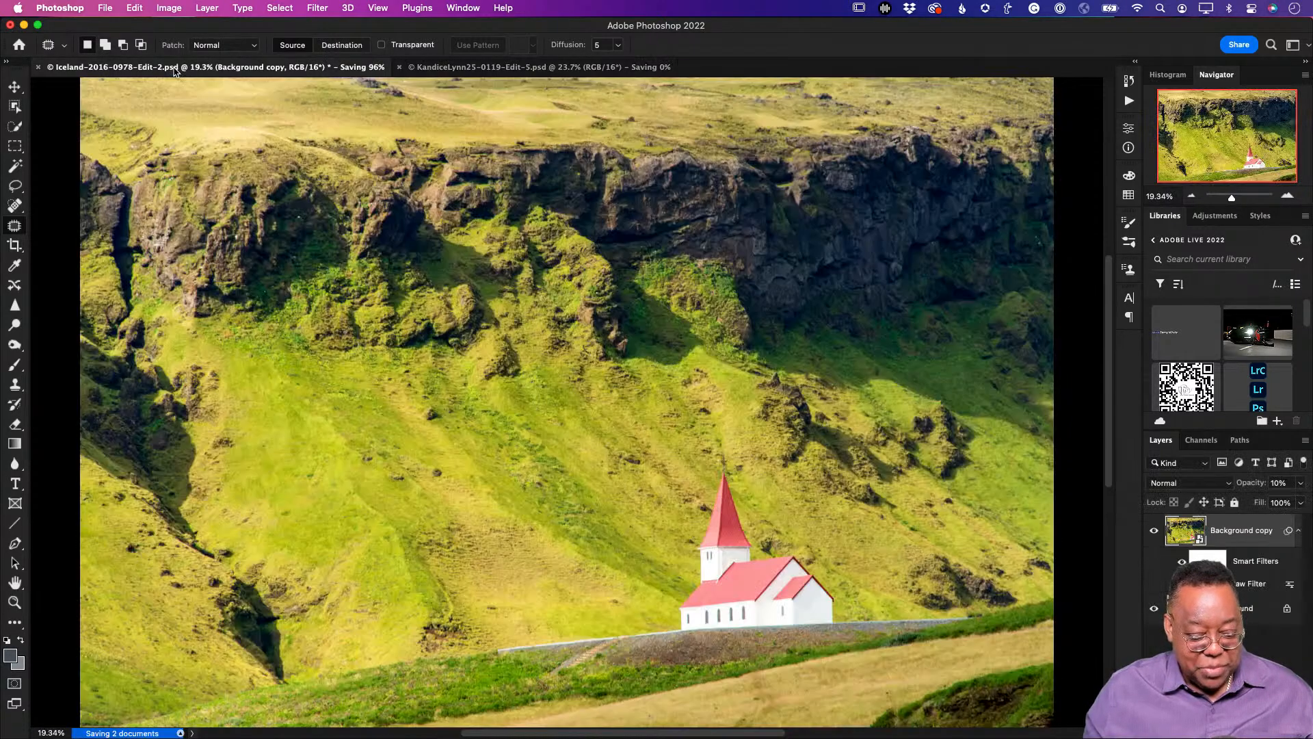
left_click(451, 67)
Switch to Lightroom Classic and crop the dark blob off the left edge of the geese photo
key("super+Tab")
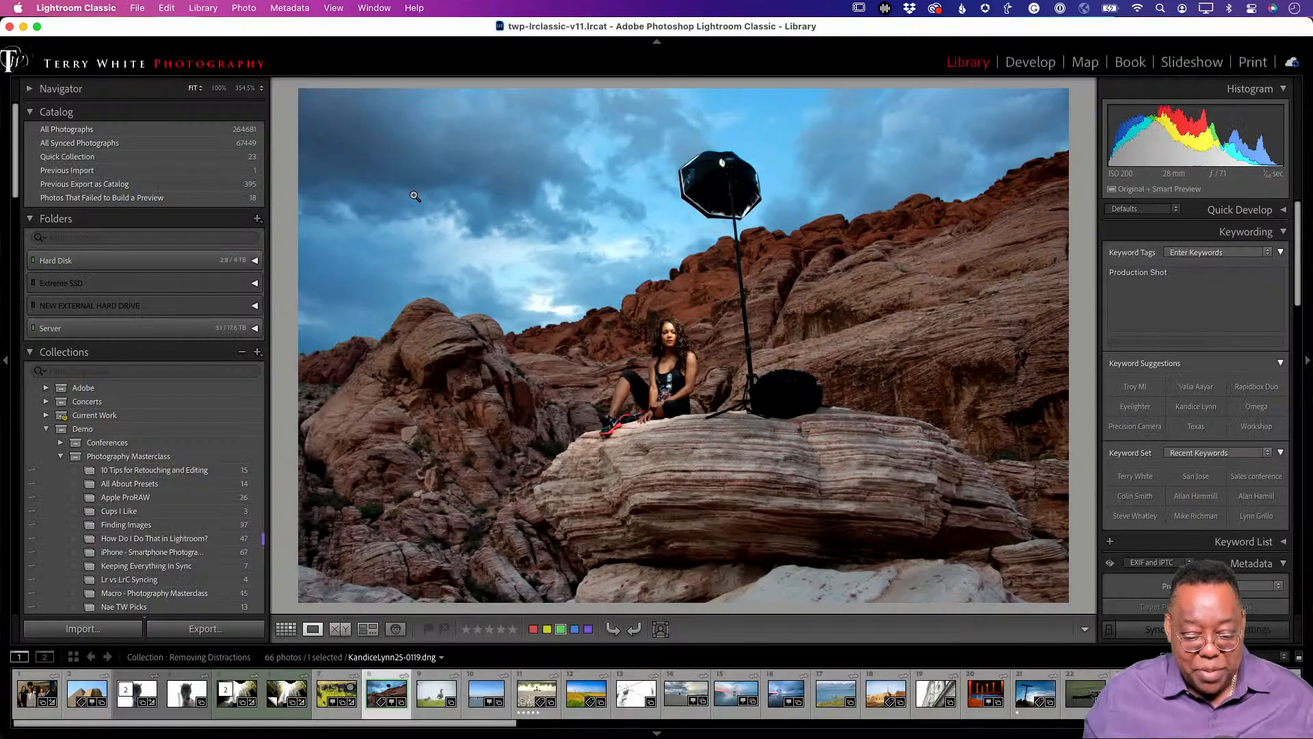
key("g")
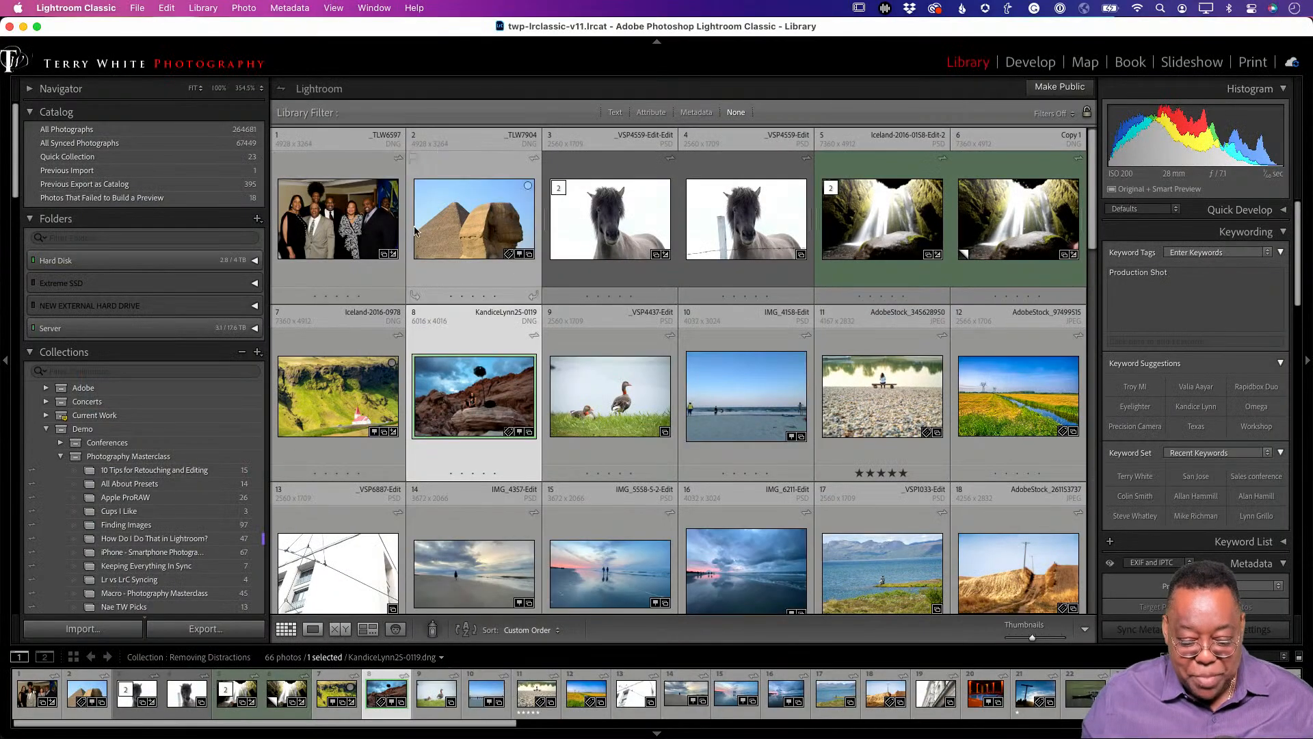
double_click(610, 395)
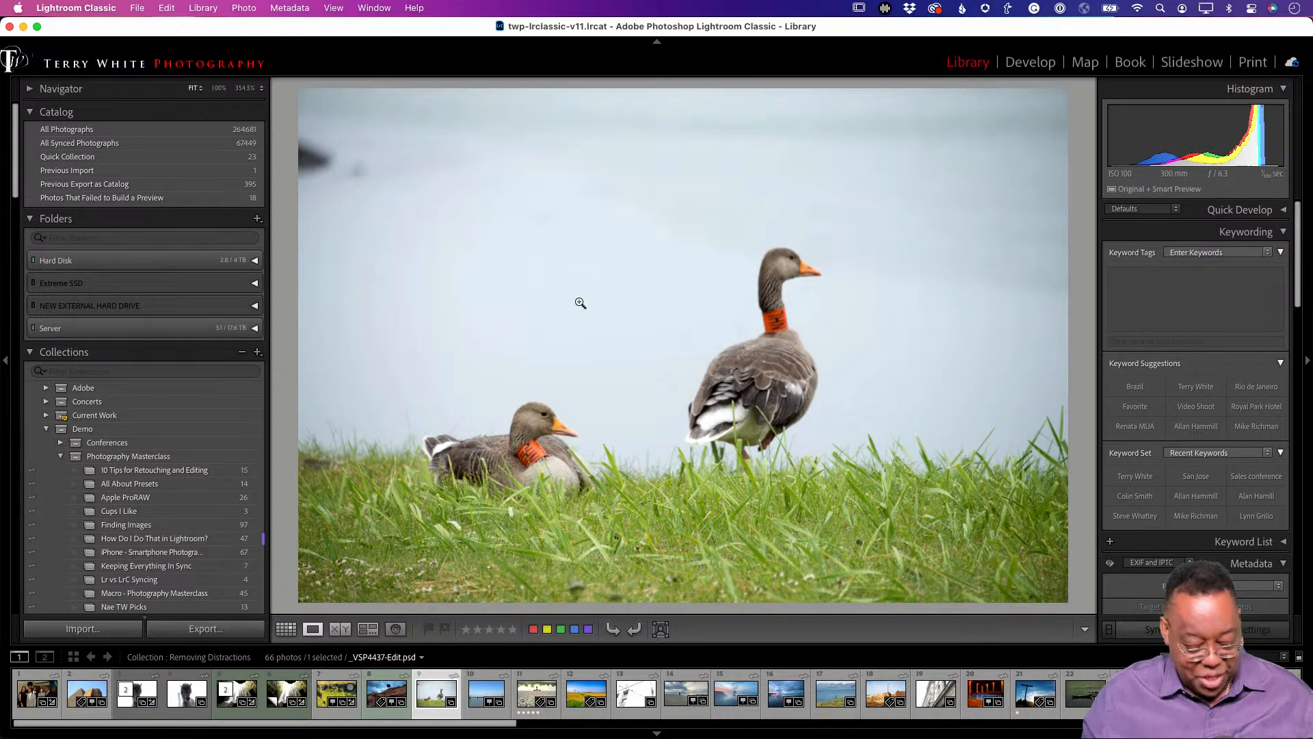
key("r")
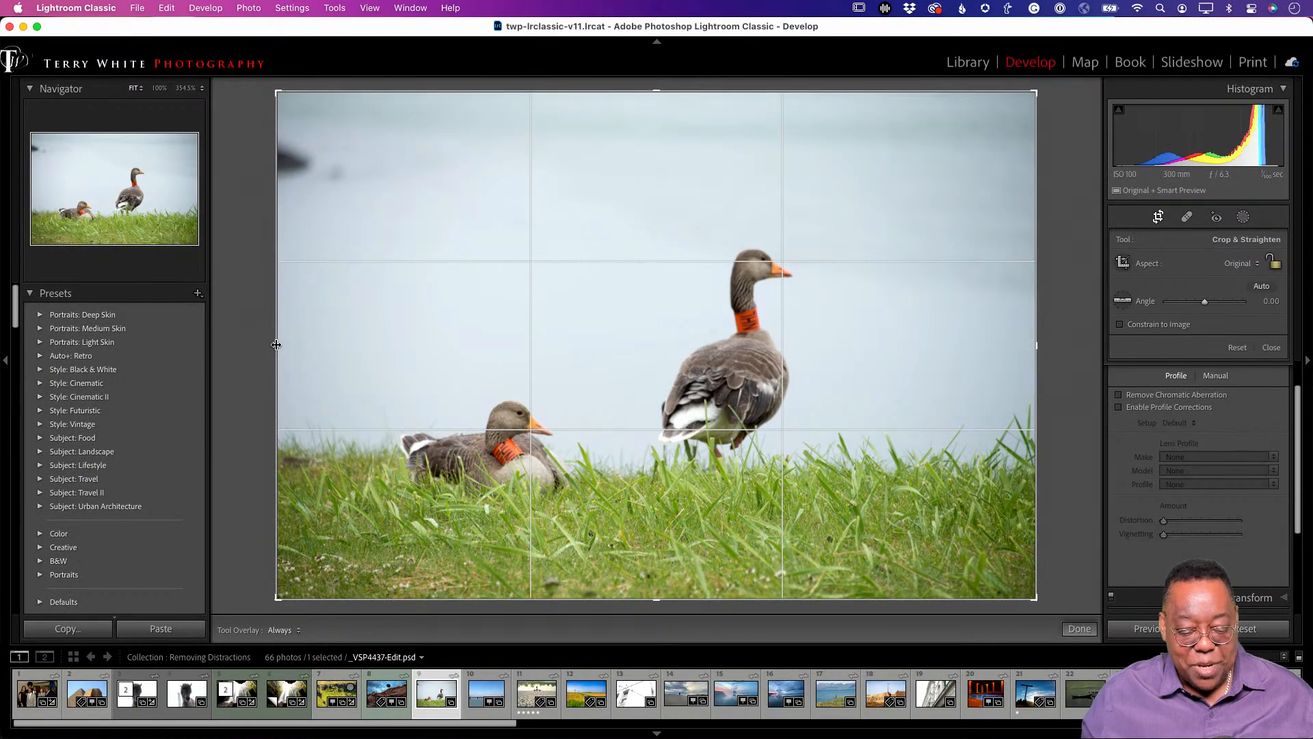
left_click_drag(276, 345, 308, 345)
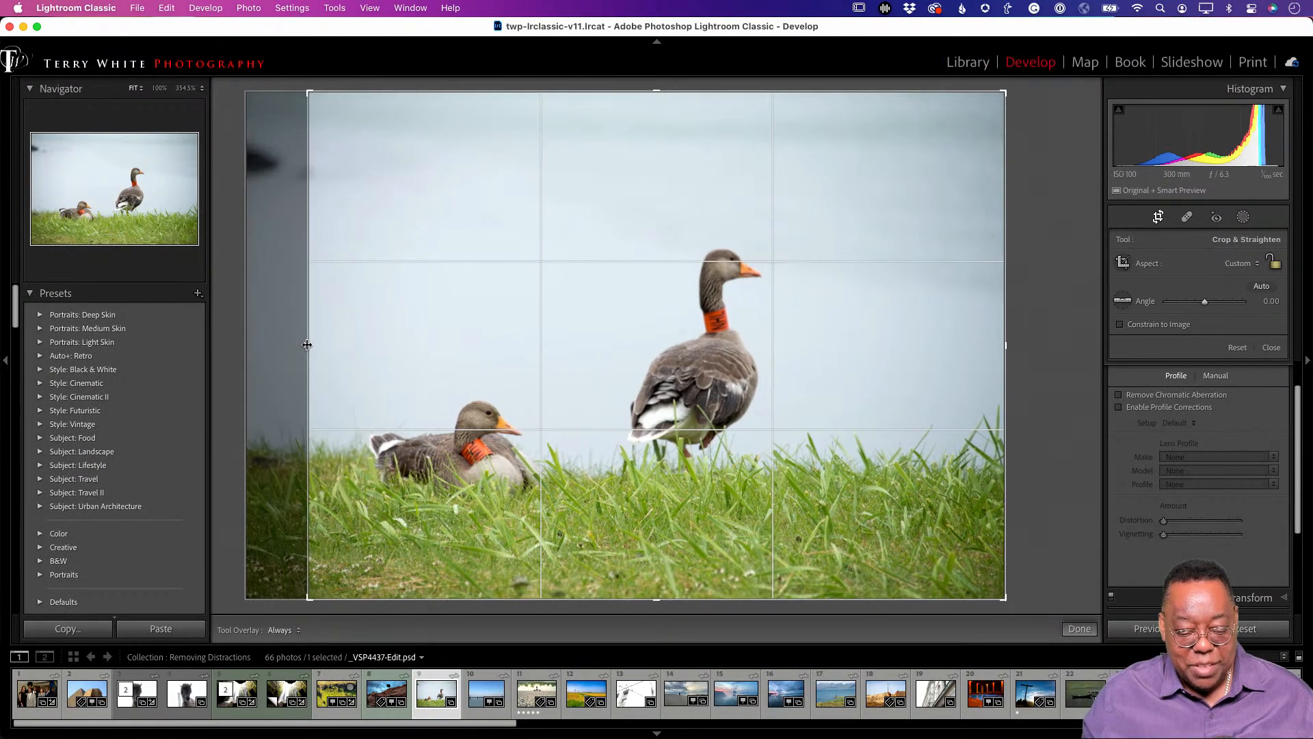
key("Return")
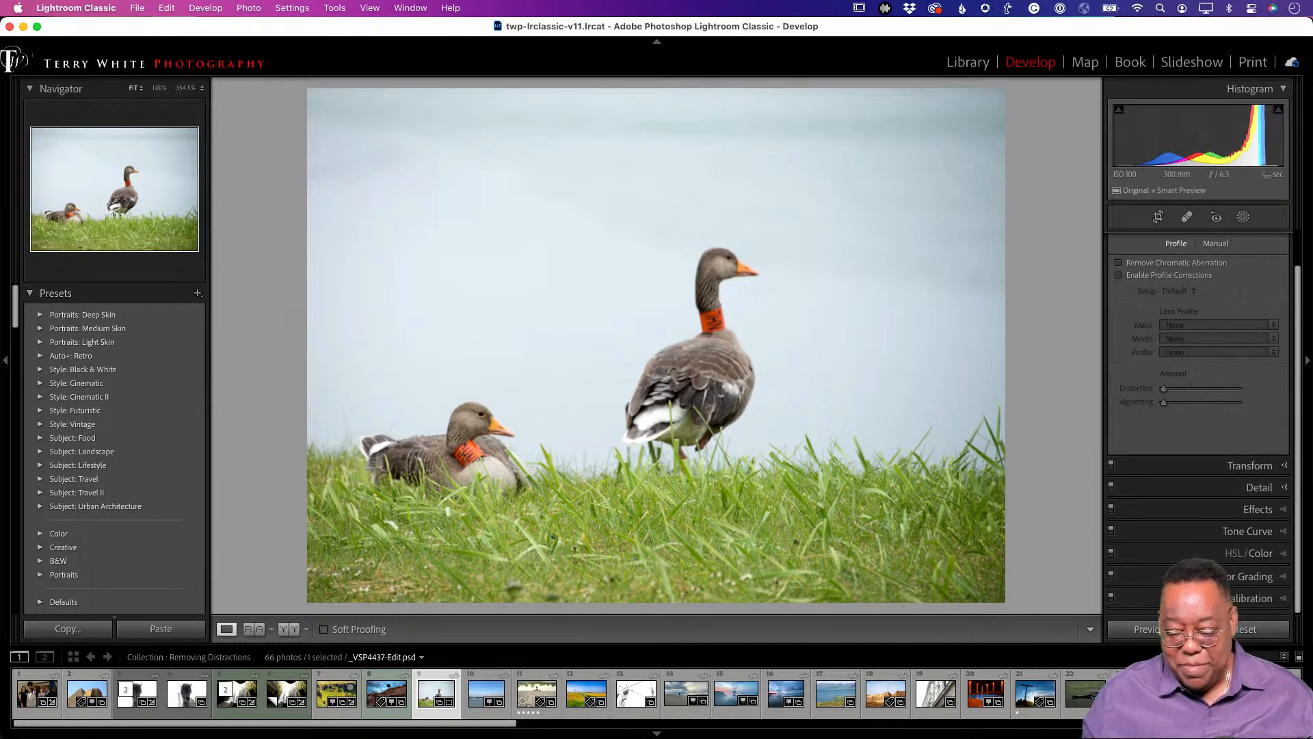
Apply automatic tone adjustments to the cropped geese photo
scroll(1167, 345, "up", 2)
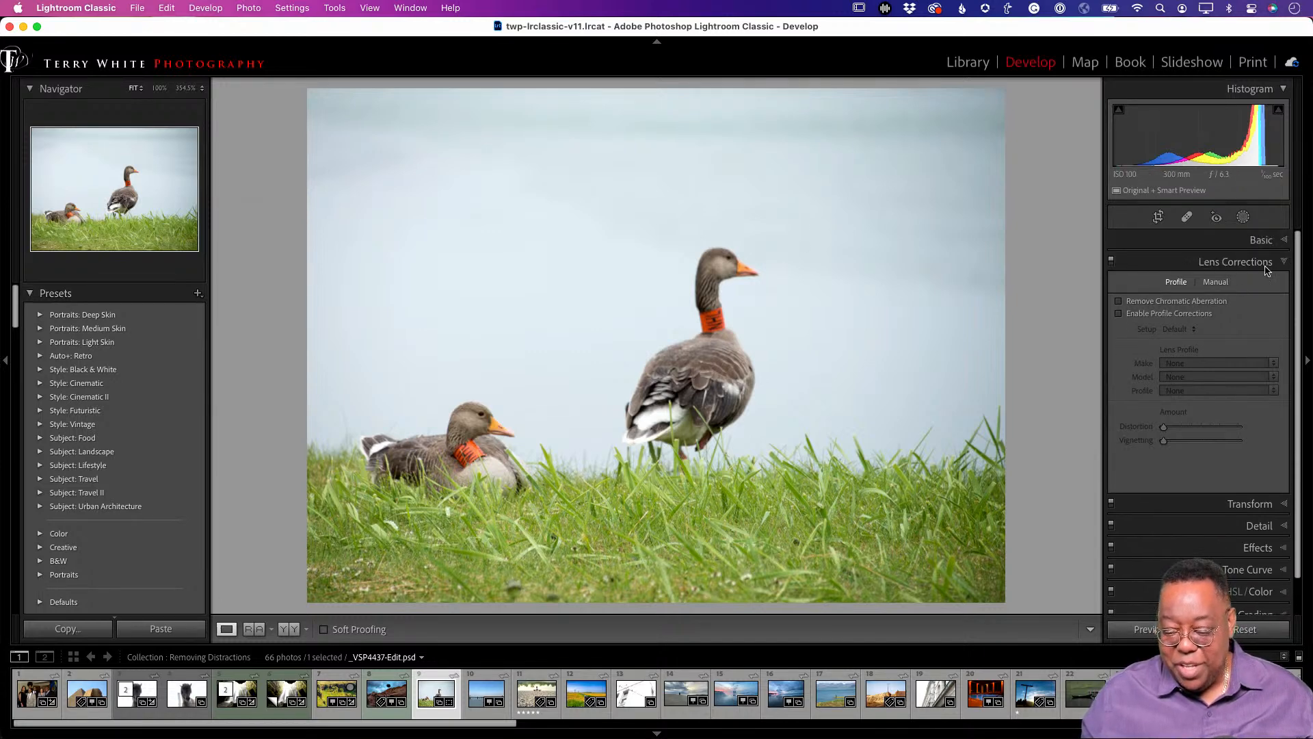
left_click(1224, 240)
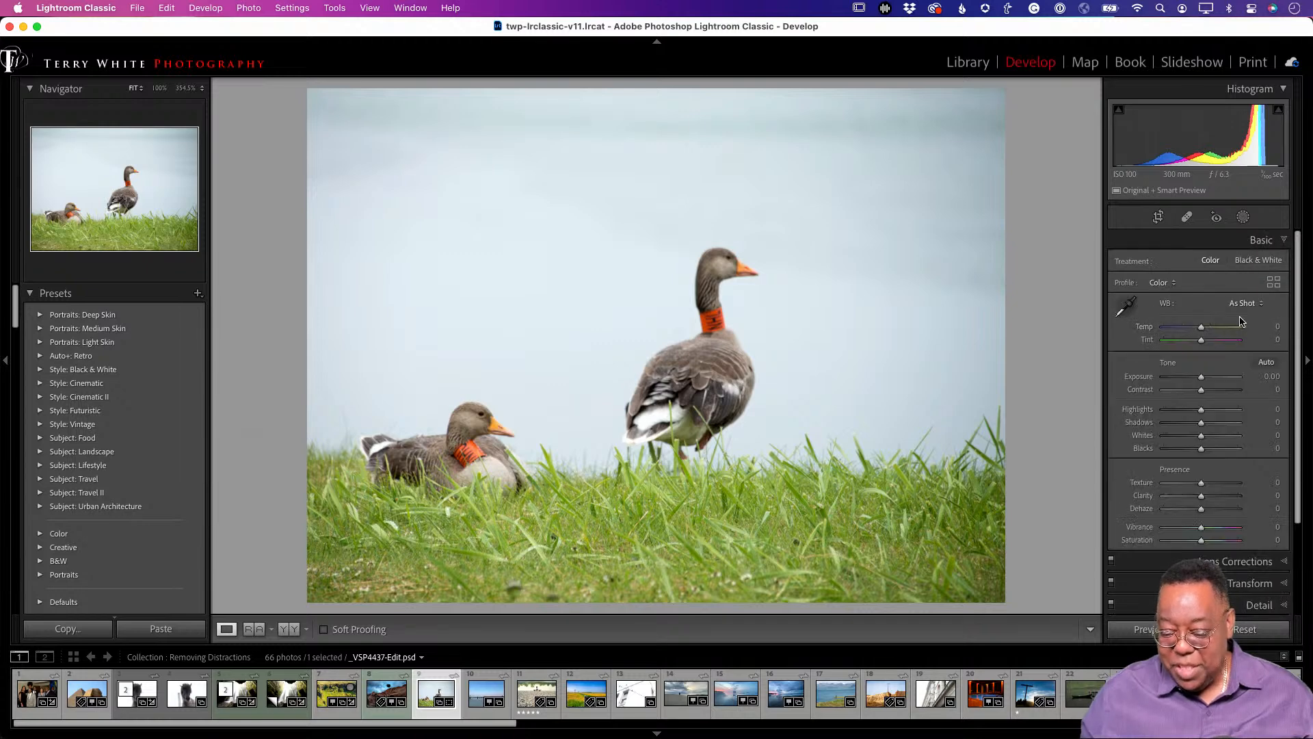
left_click(1267, 362)
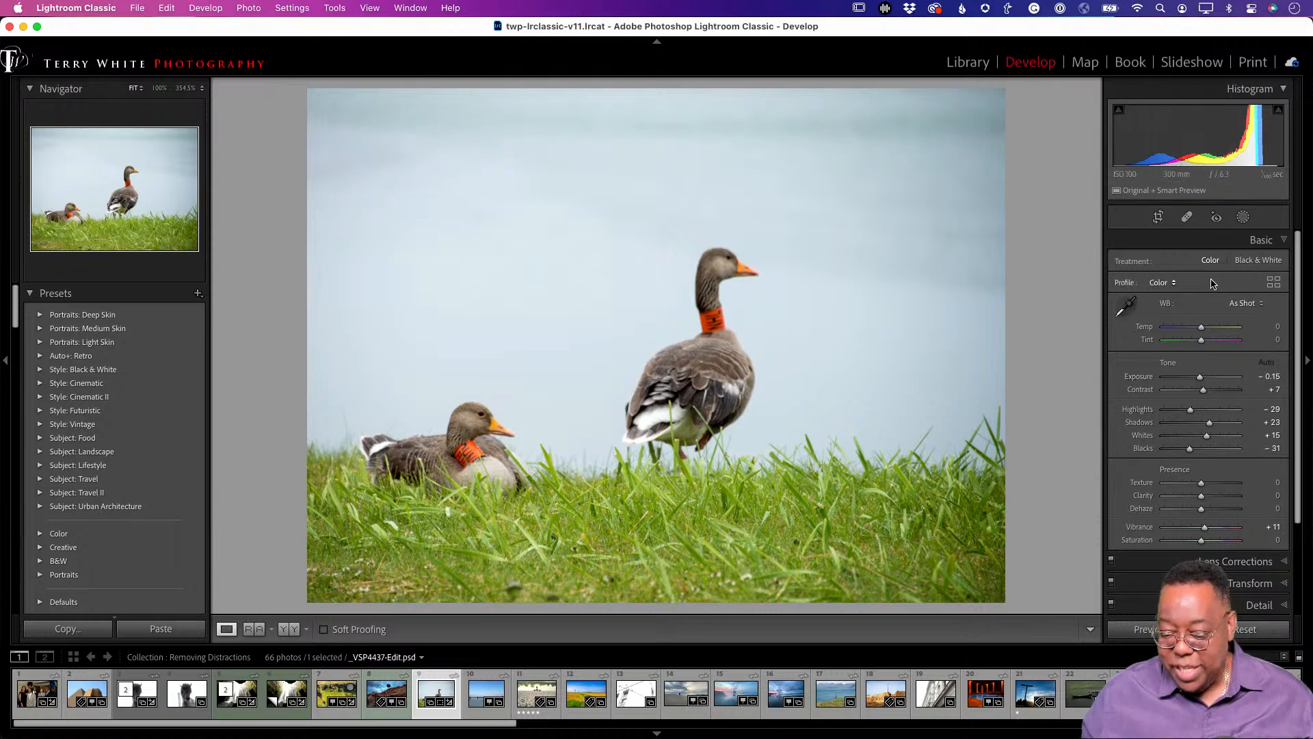
Clone clean grass from just beside it over the spot below the sitting goose, using a brush size of 76
key("q")
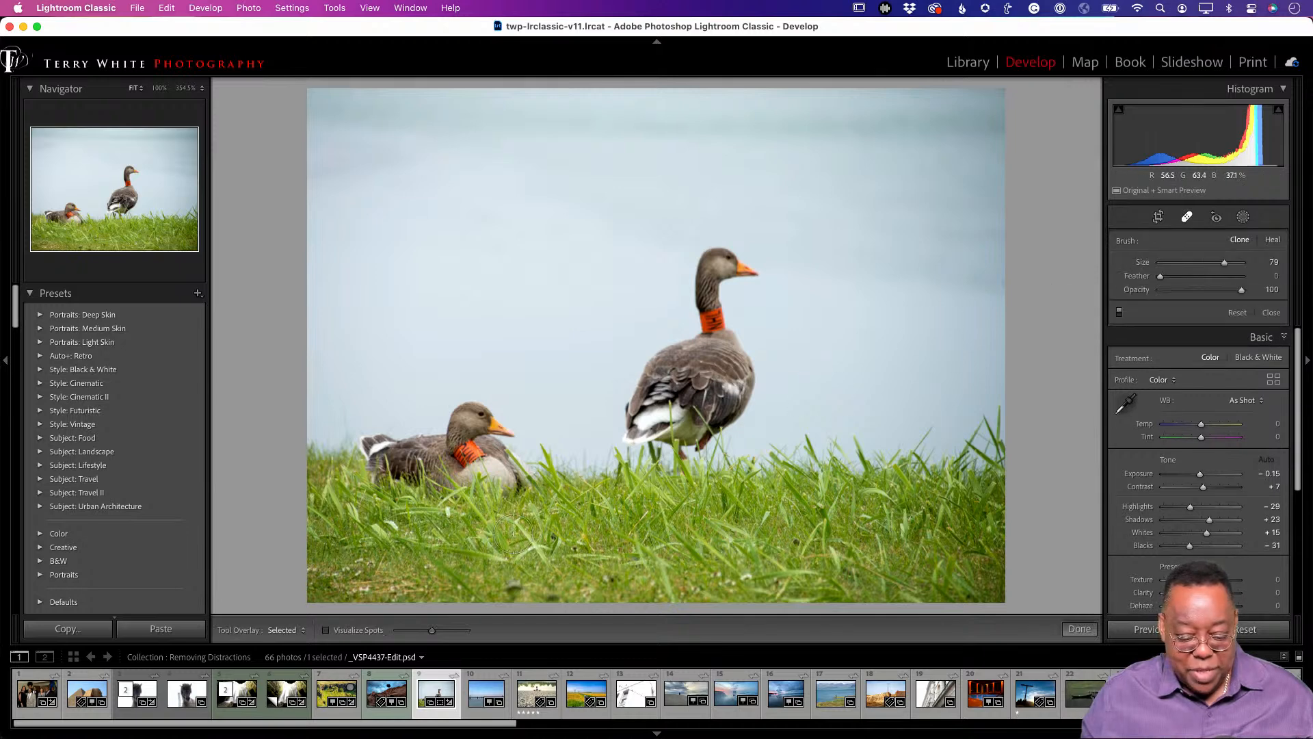
key("[")
key("[")
key("[")
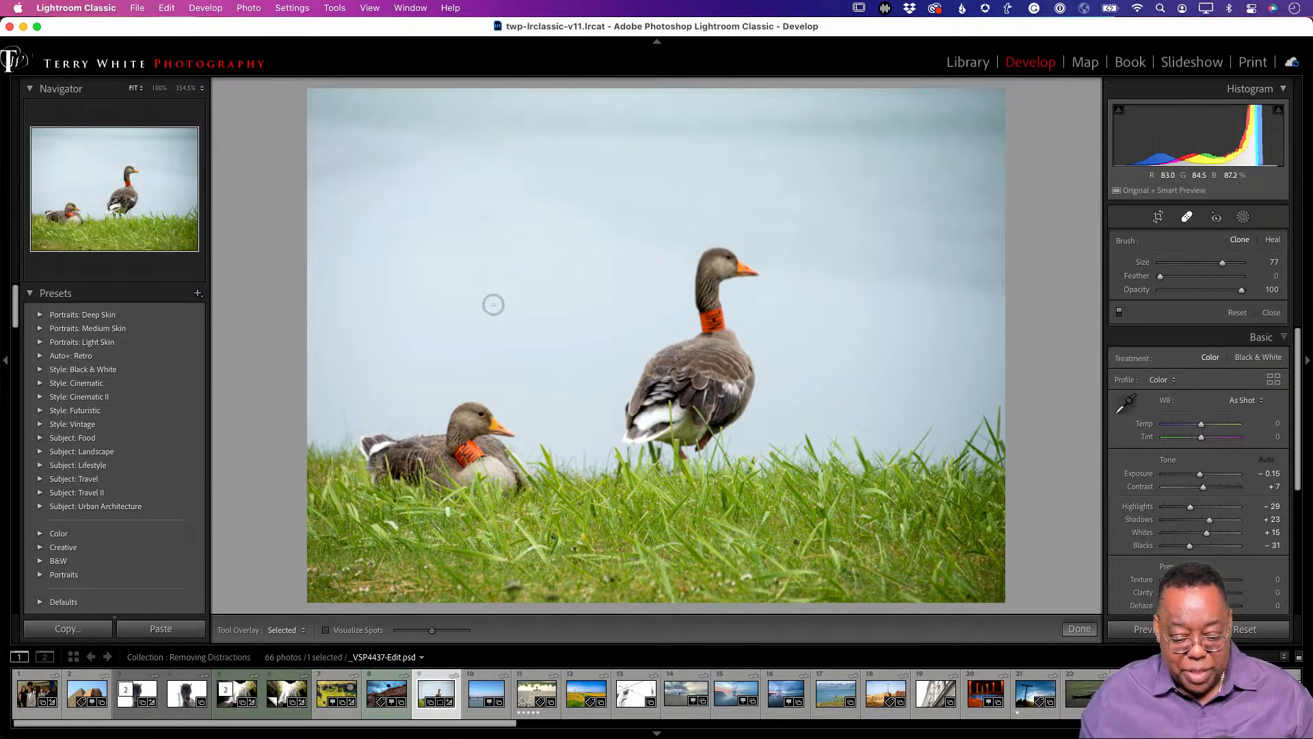
left_click(445, 512)
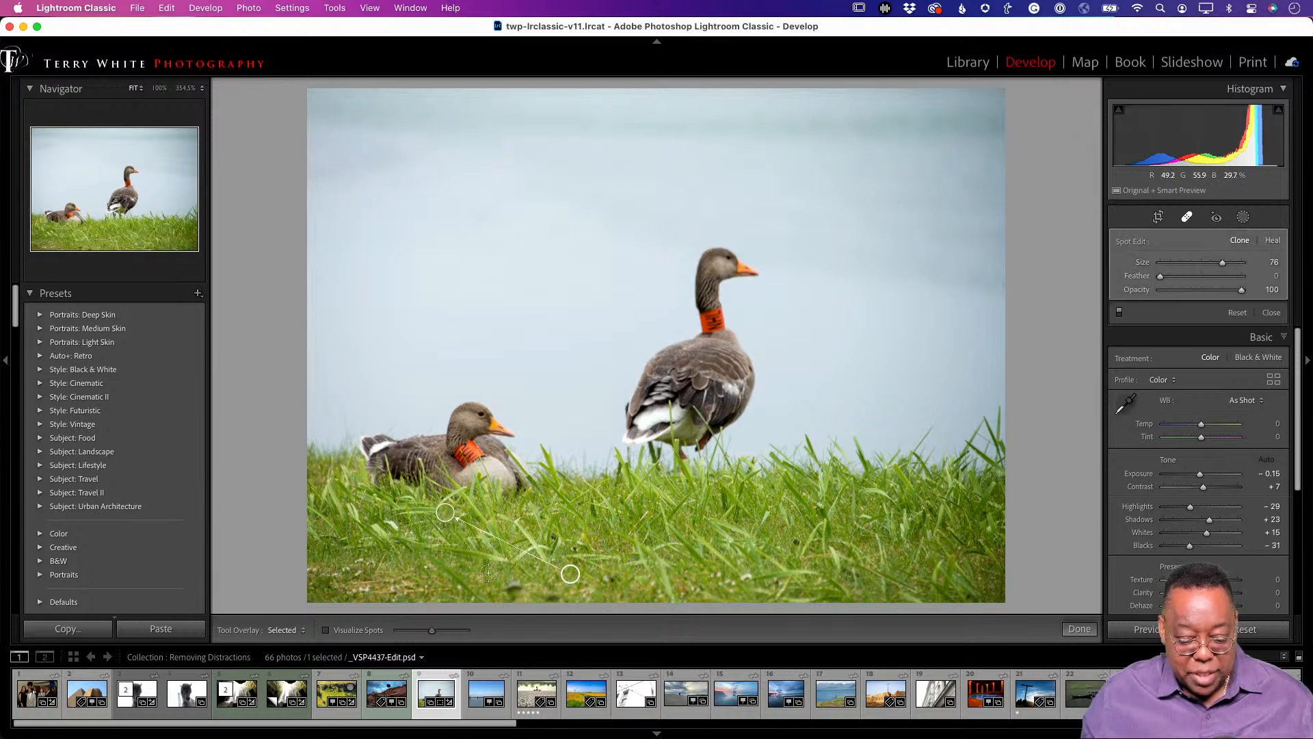
left_click_drag(571, 574, 417, 513)
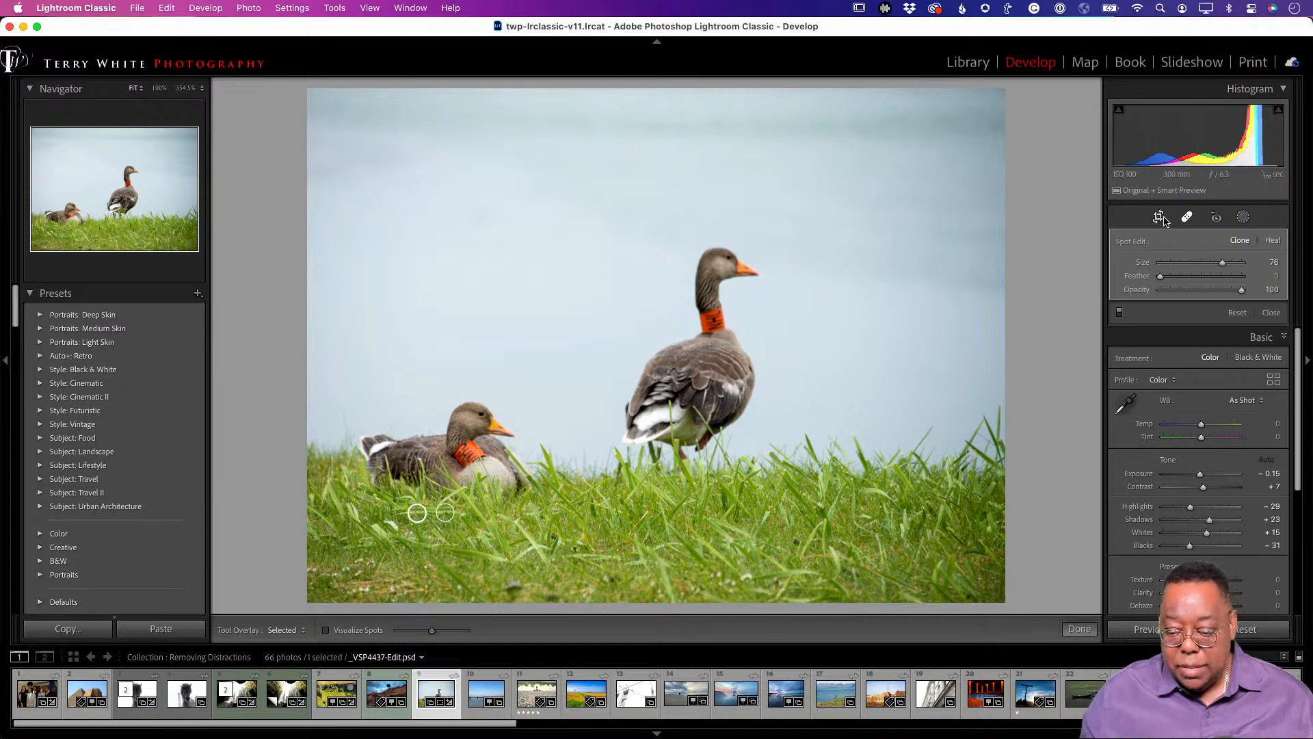
left_click(1184, 217)
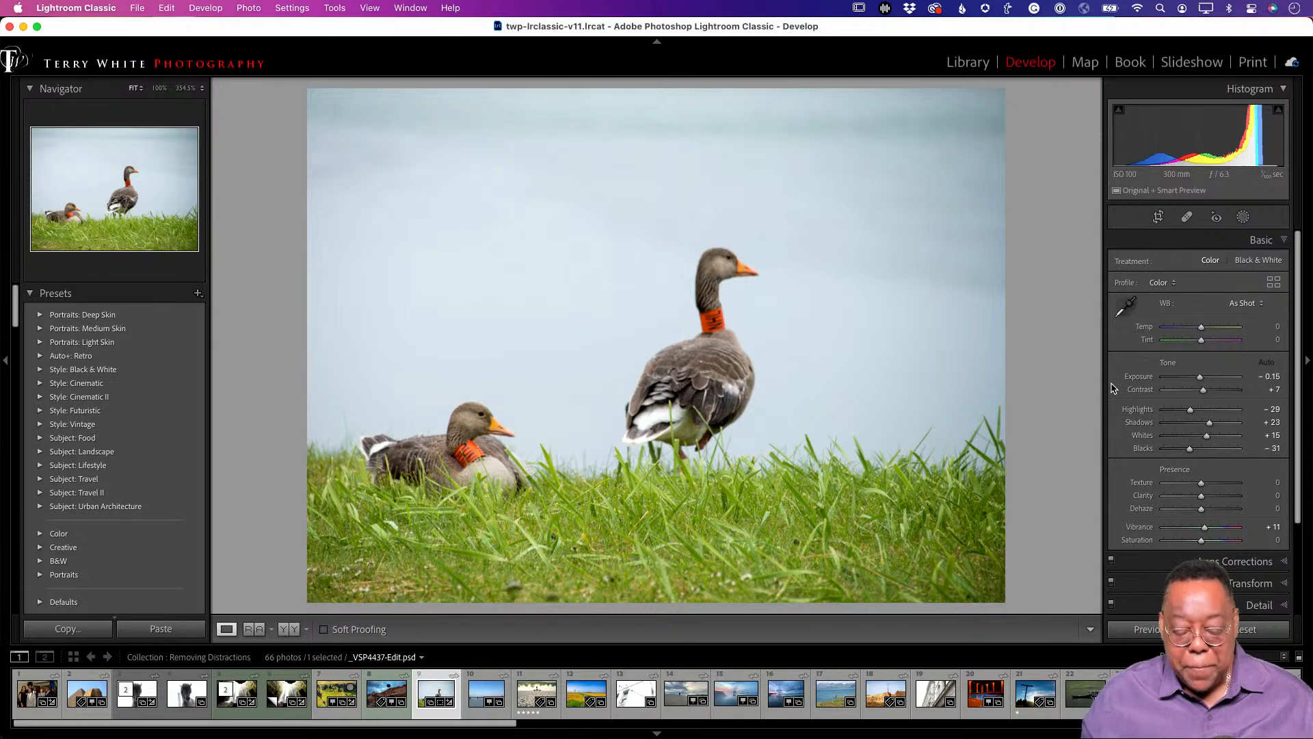
Open the beach photo IMG_4158-Edit and send a copy with Lightroom adjustments to Photoshop
key("g")
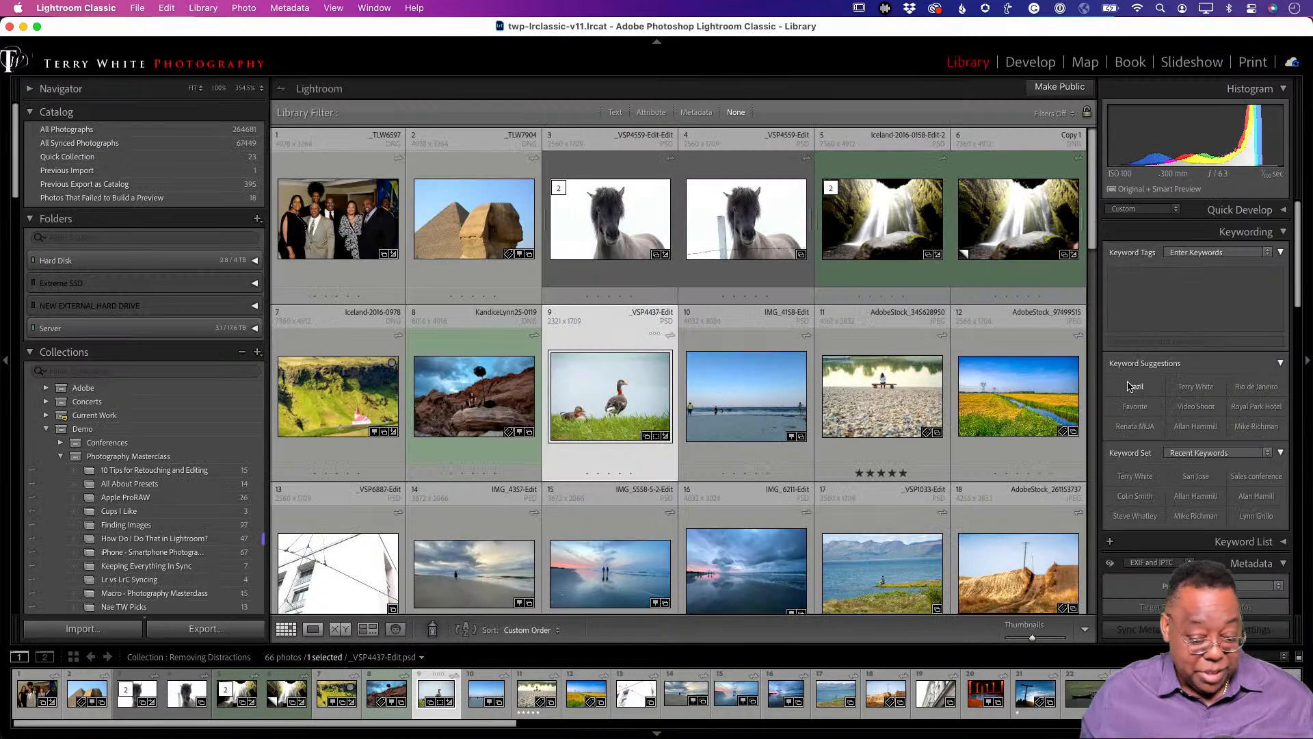
left_click(738, 400)
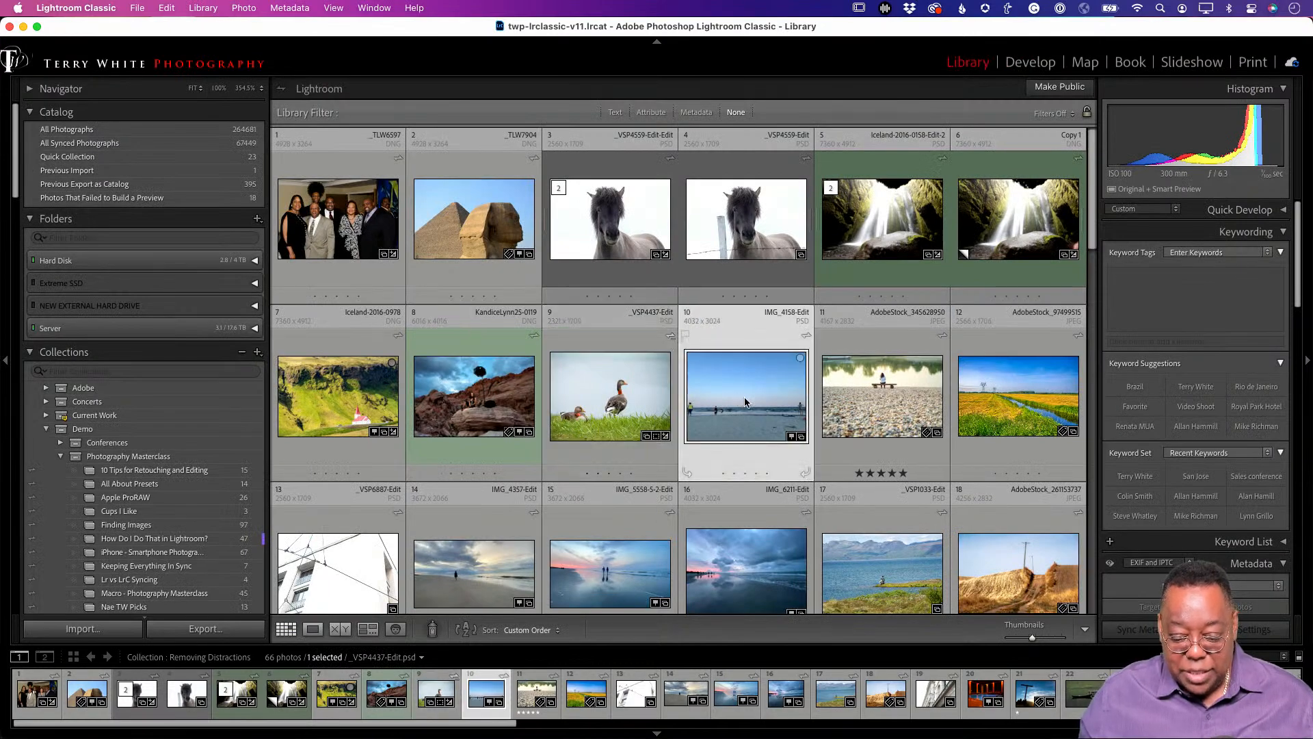
double_click(756, 407)
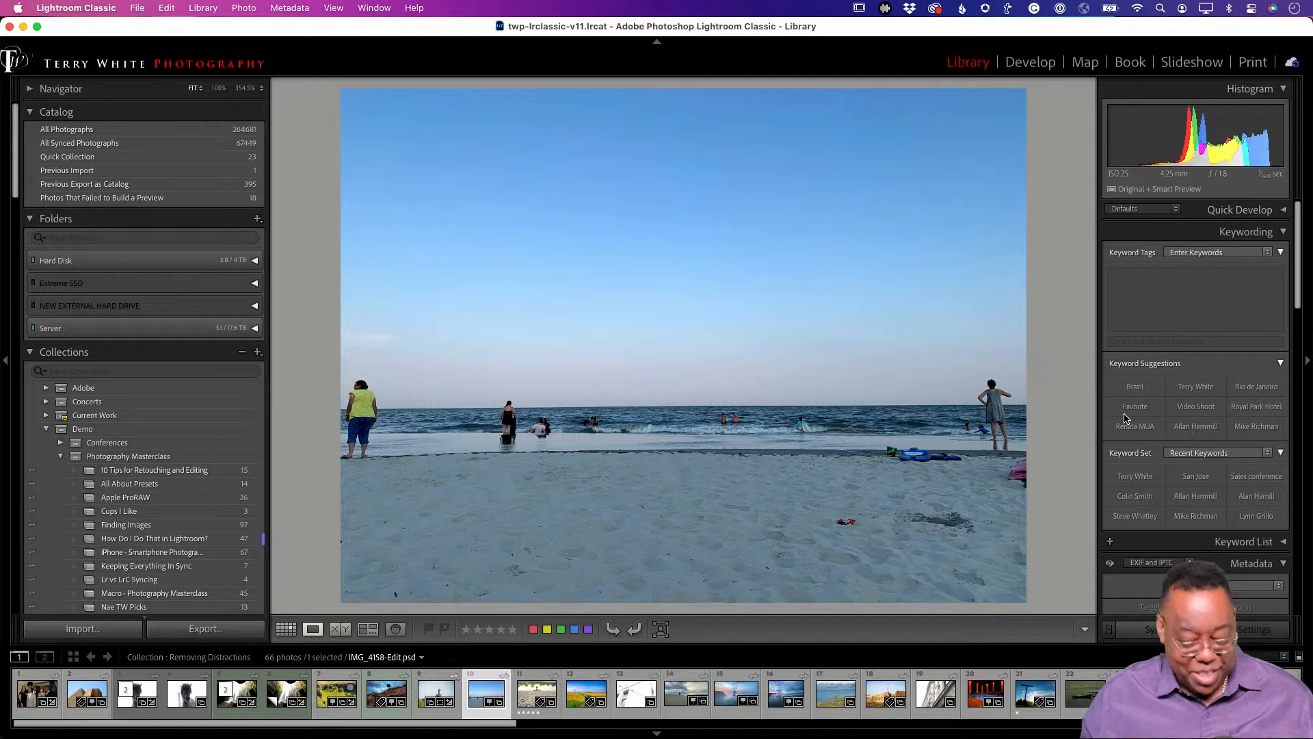
key("super+e")
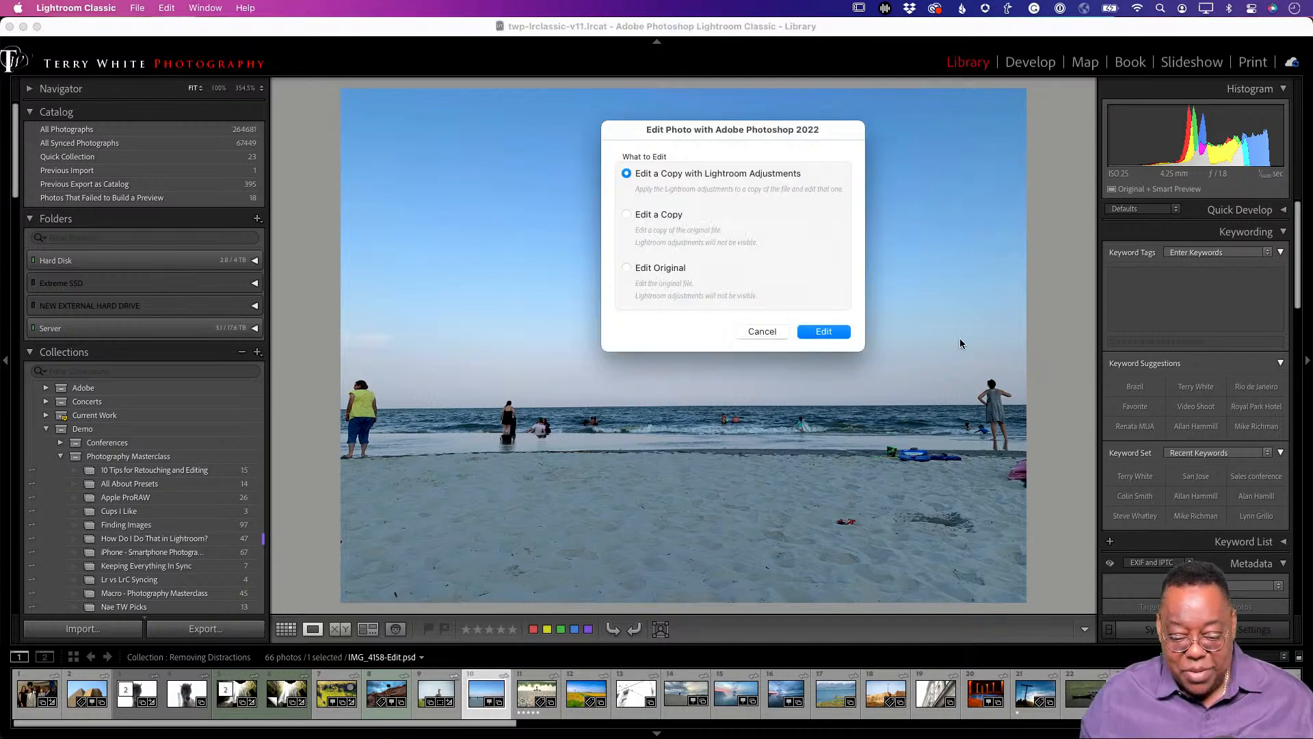
left_click(824, 332)
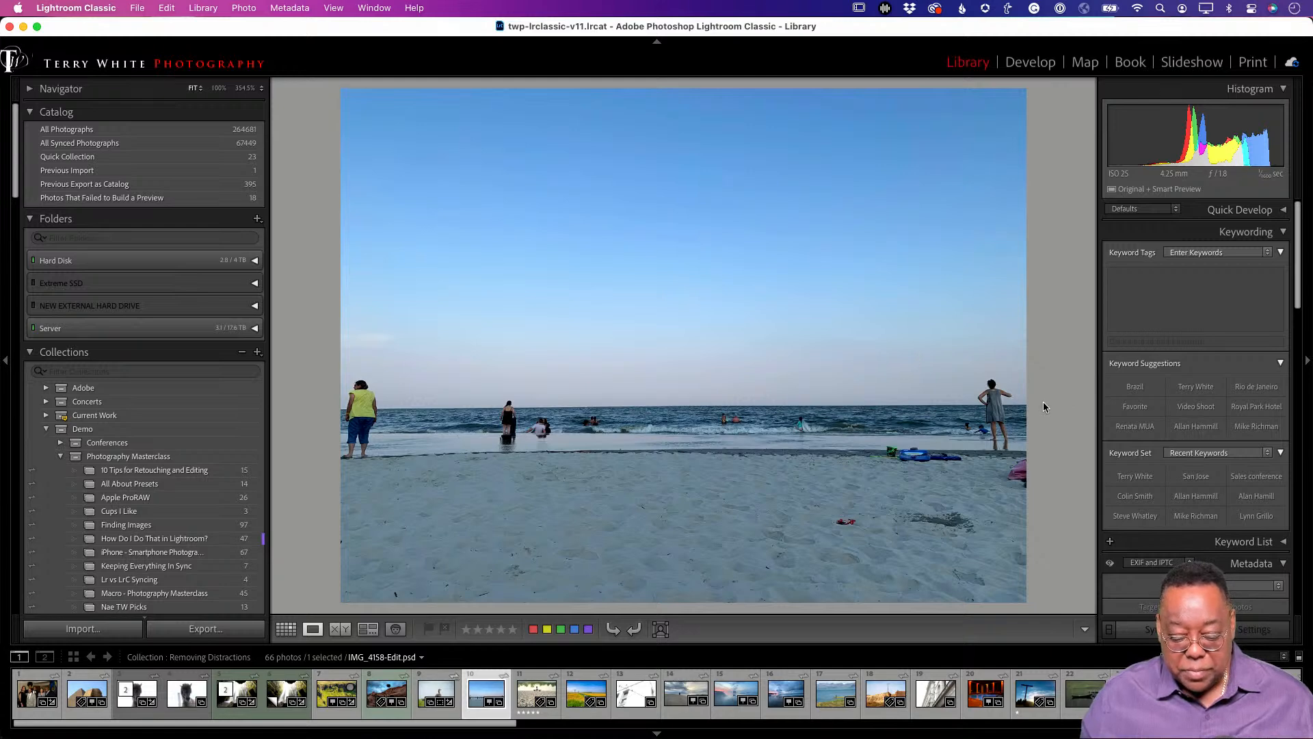
Switch to Photoshop and force it to quit while its two documents are stuck saving
key("super+Tab")
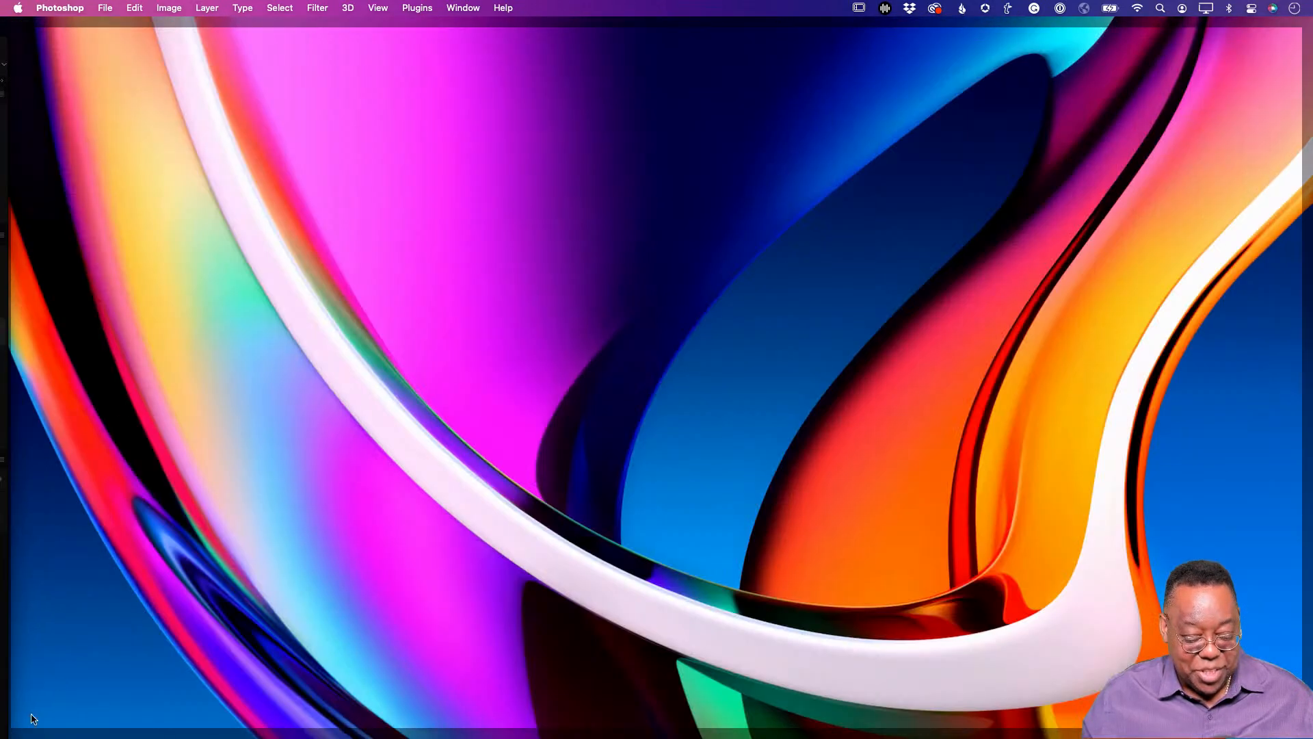
mouse_move(24, 727)
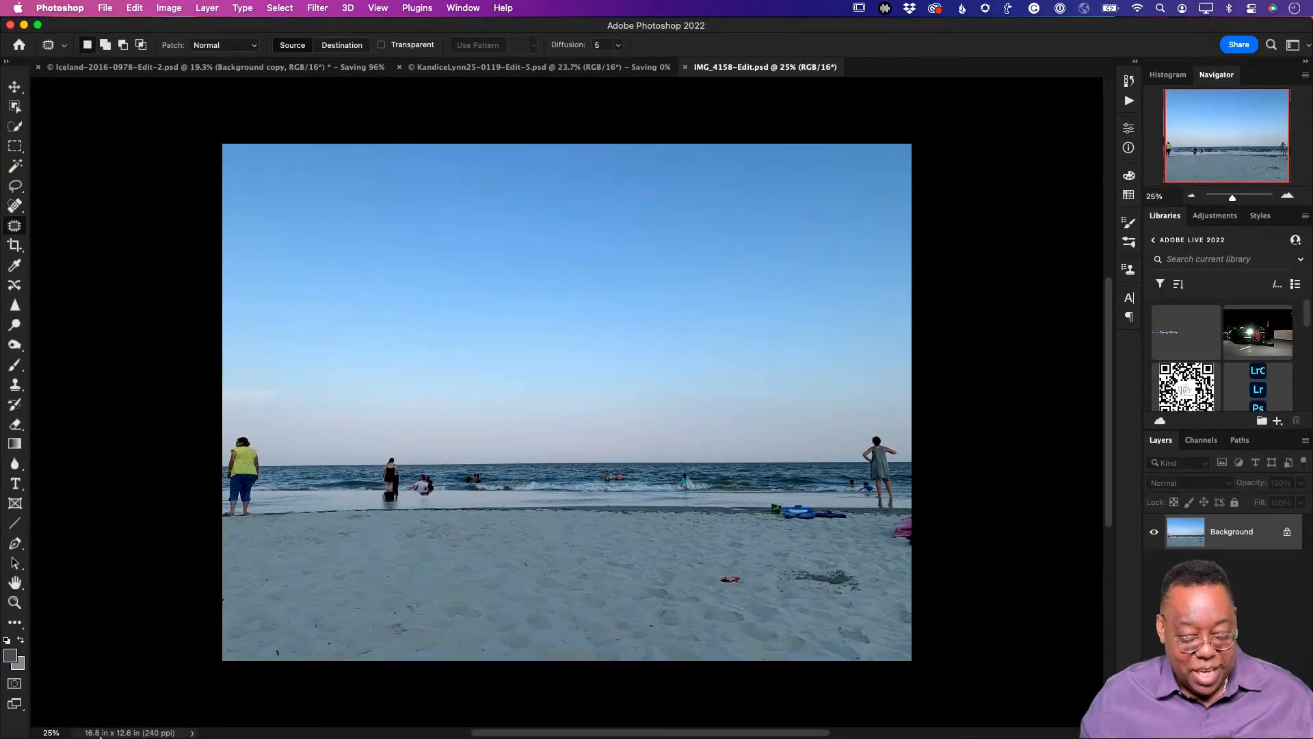
mouse_move(128, 736)
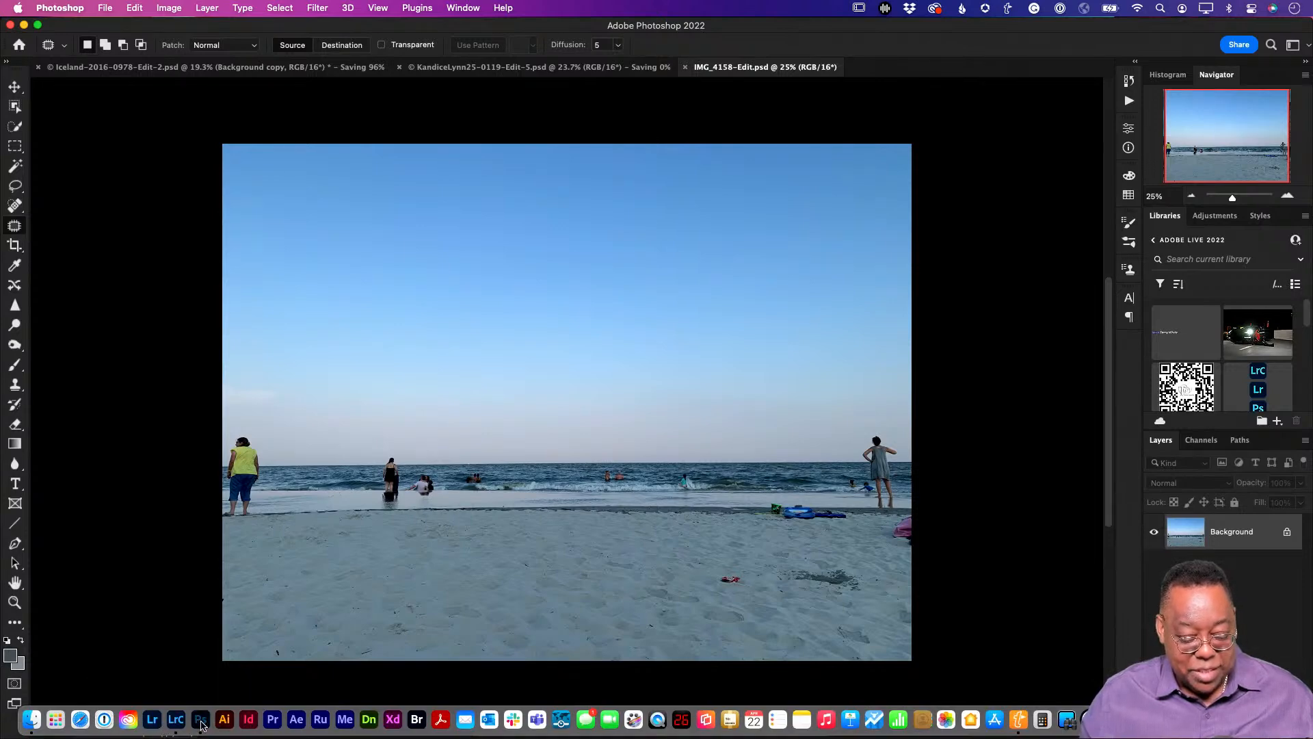
right_click(201, 724)
key("alt")
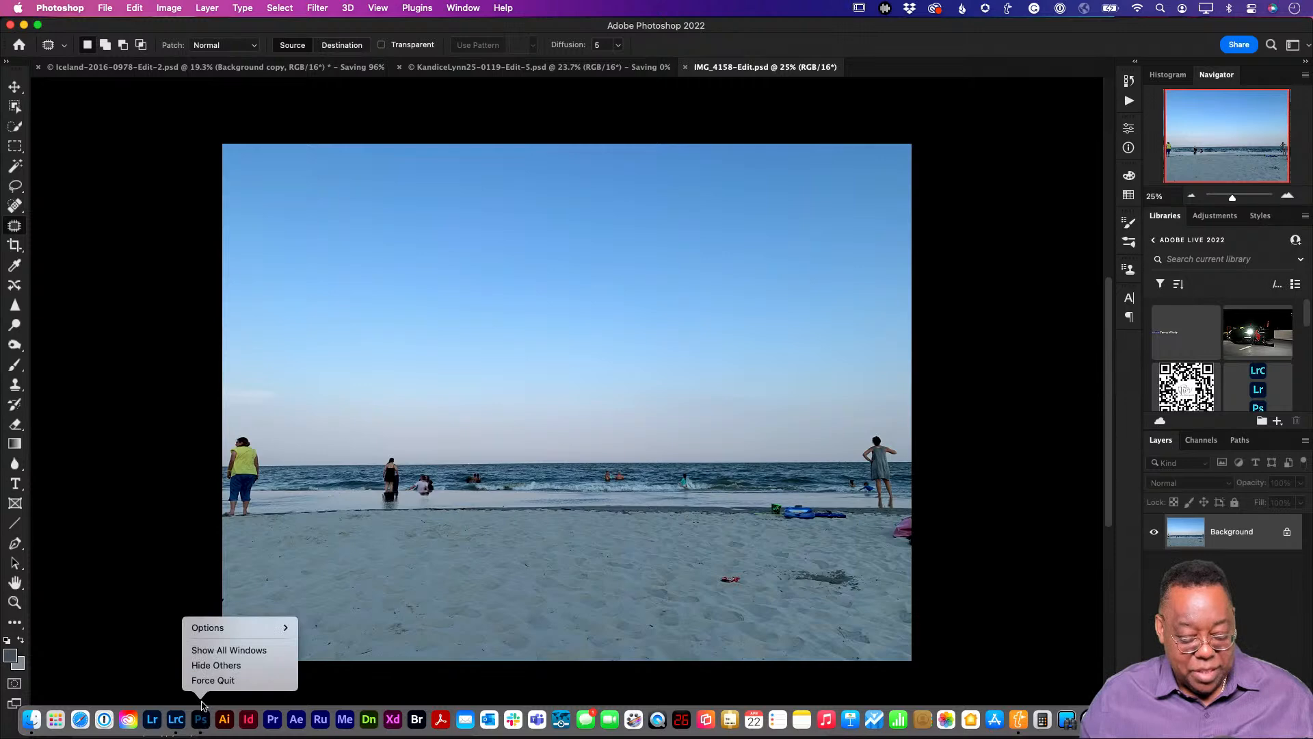
left_click(209, 681)
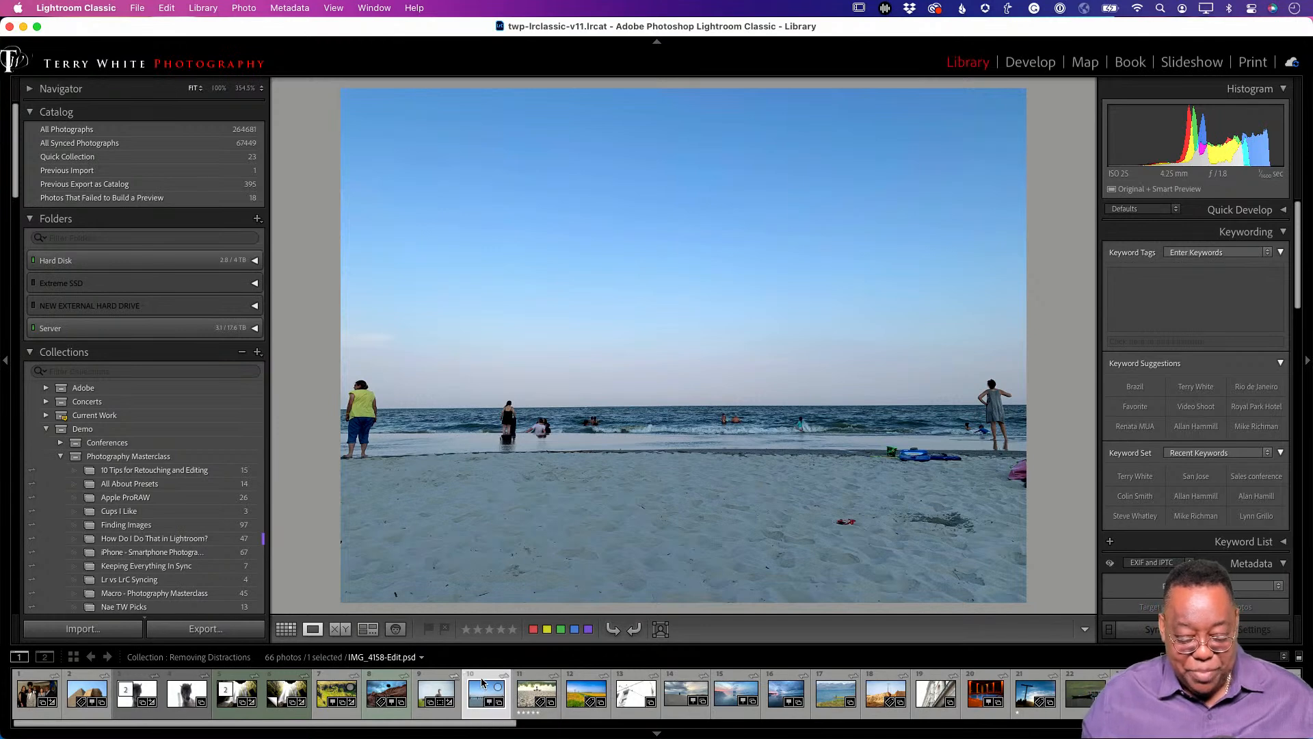
Try again to edit a copy of the beach photo with Lightroom adjustments in Photoshop
key("super+e")
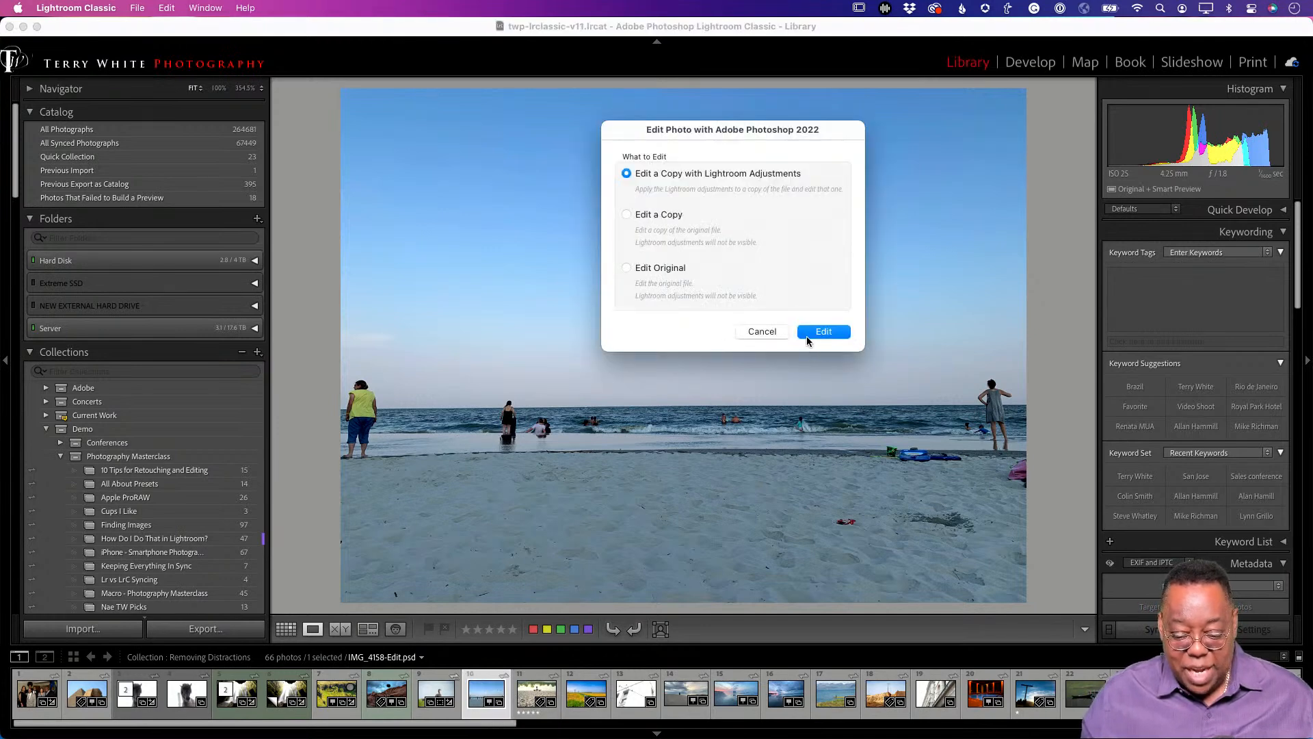
left_click(807, 335)
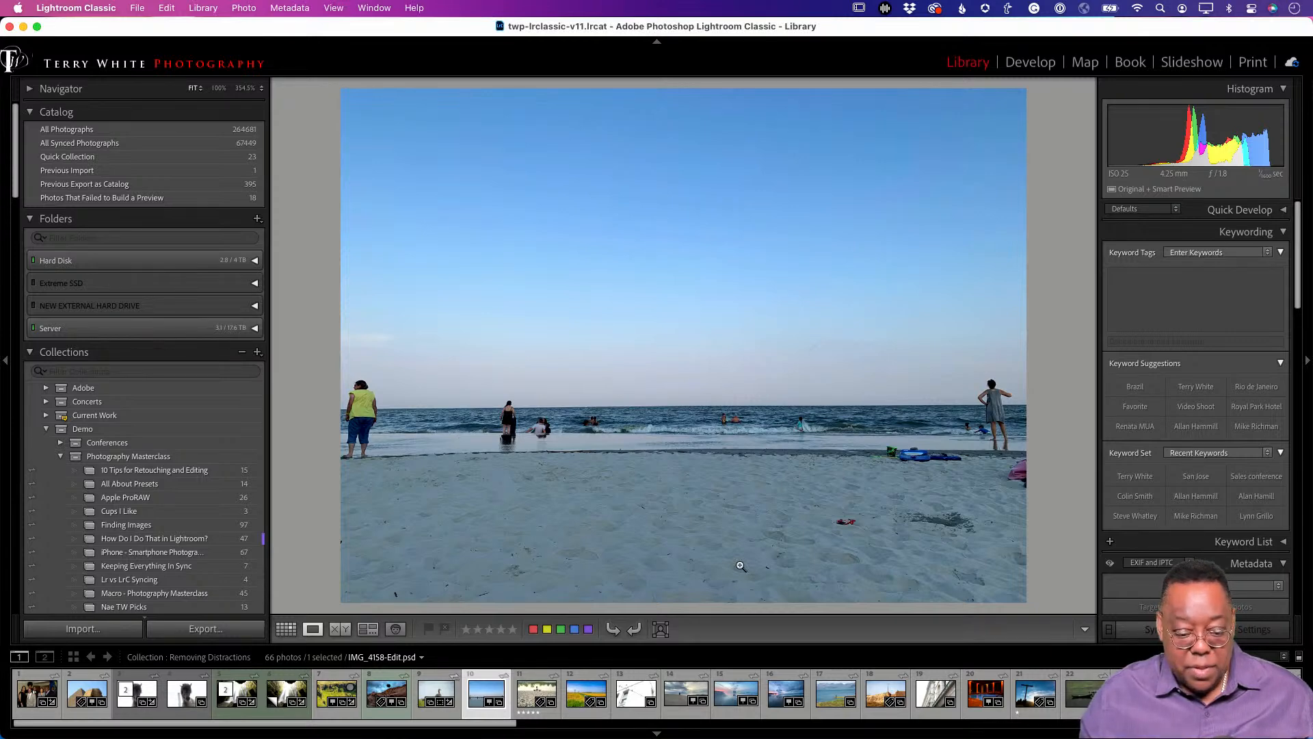
mouse_move(301, 729)
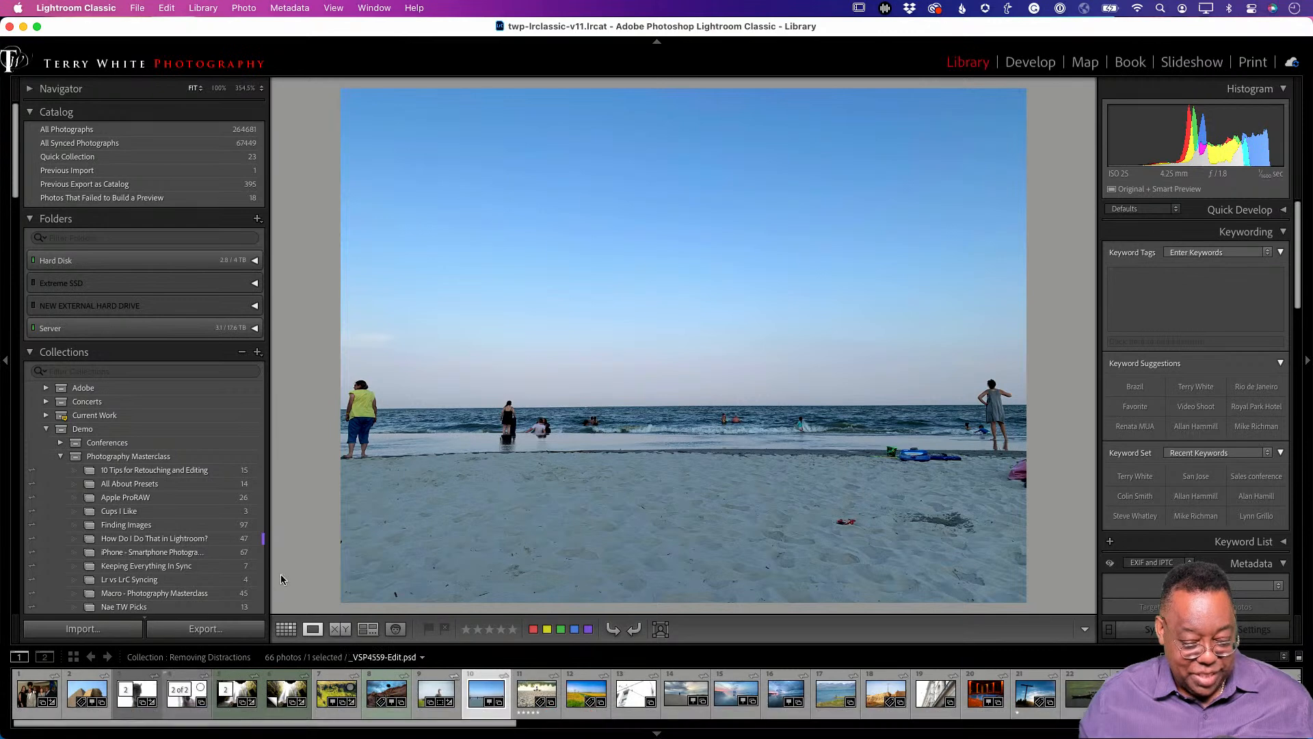
Quit Lightroom Classic, confirming the exit, and force Photoshop to quit again
key("super+q")
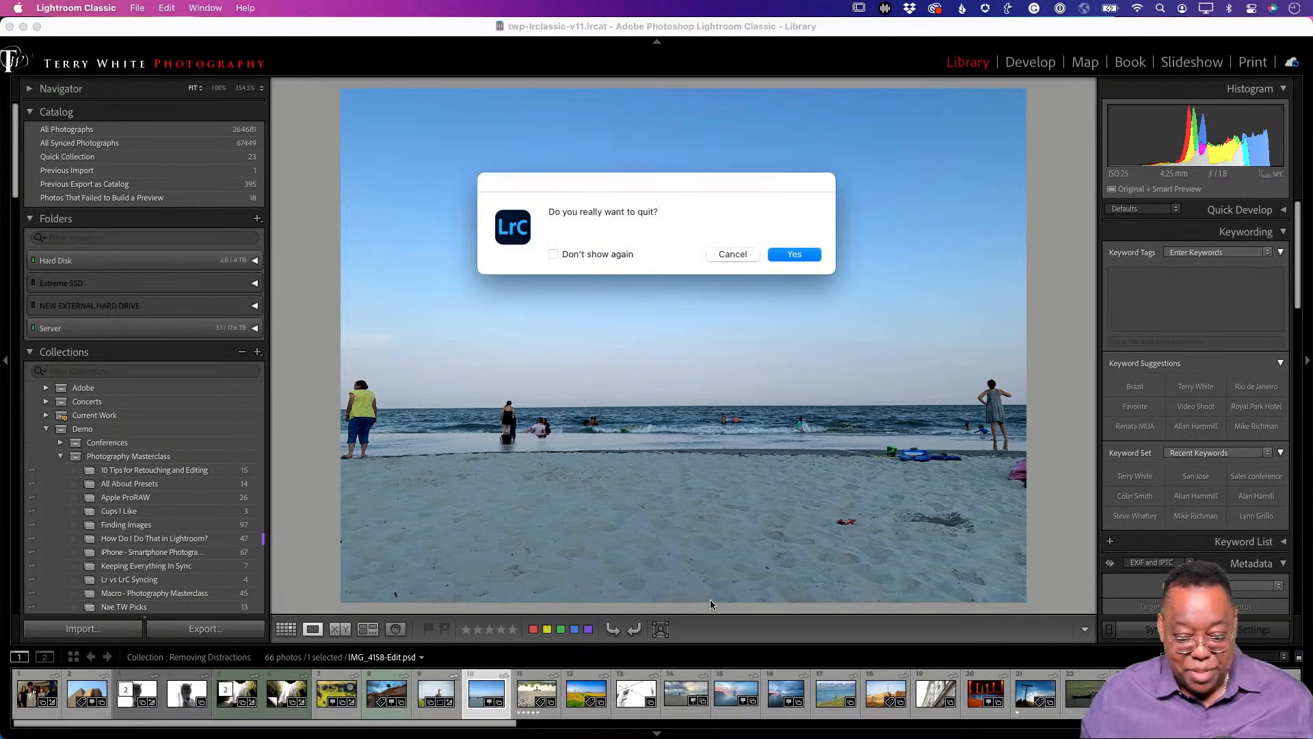
left_click(802, 256)
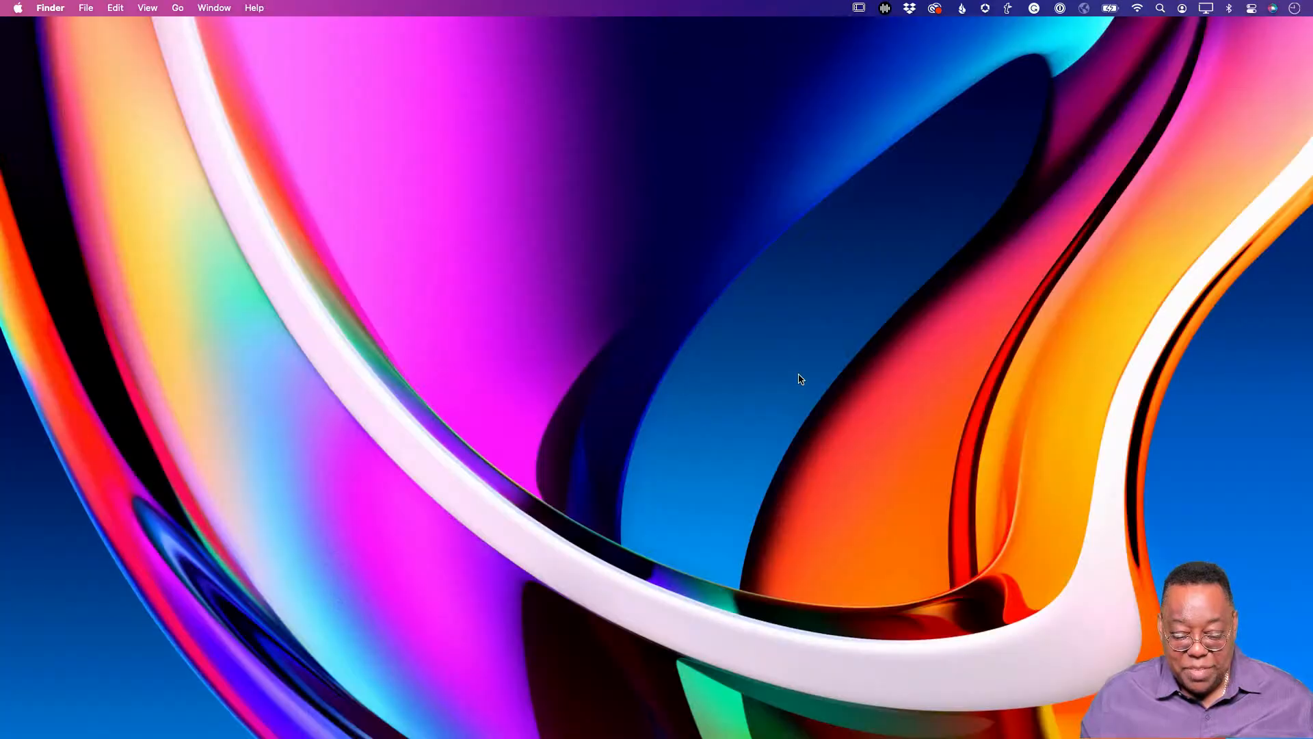
mouse_move(372, 736)
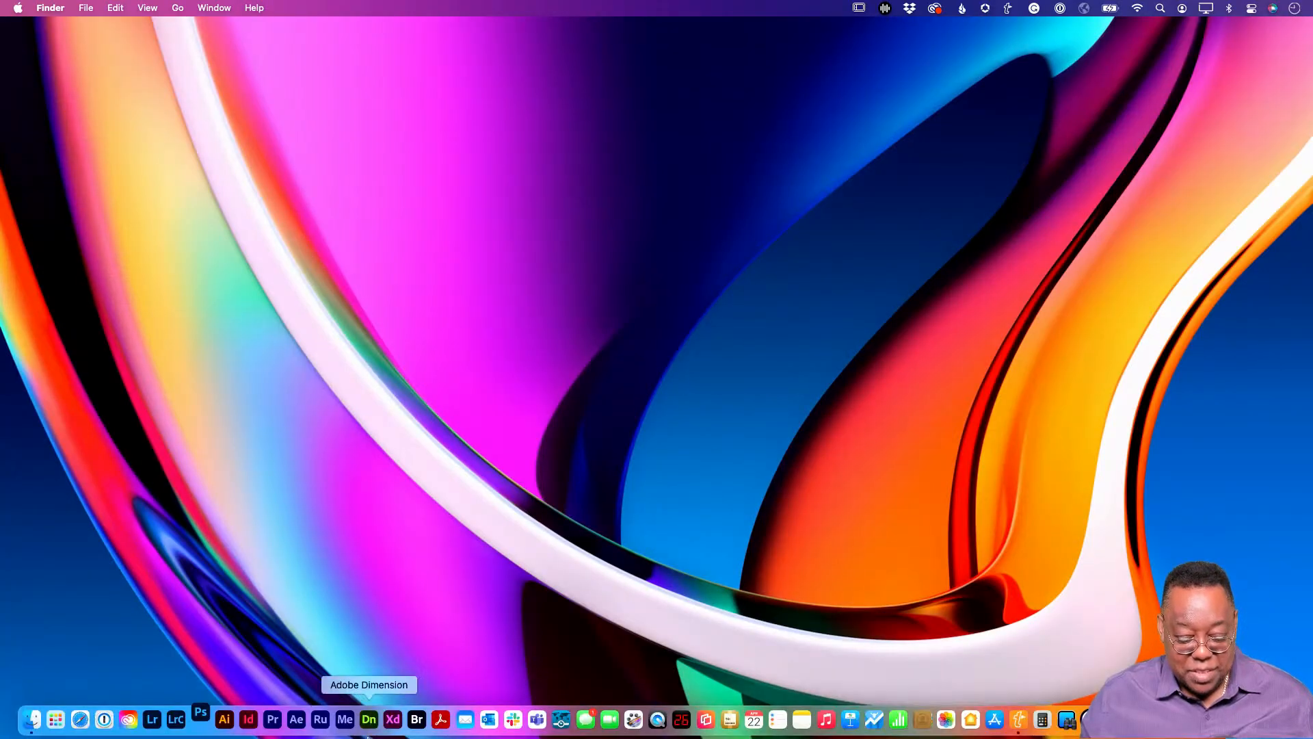
right_click(201, 711)
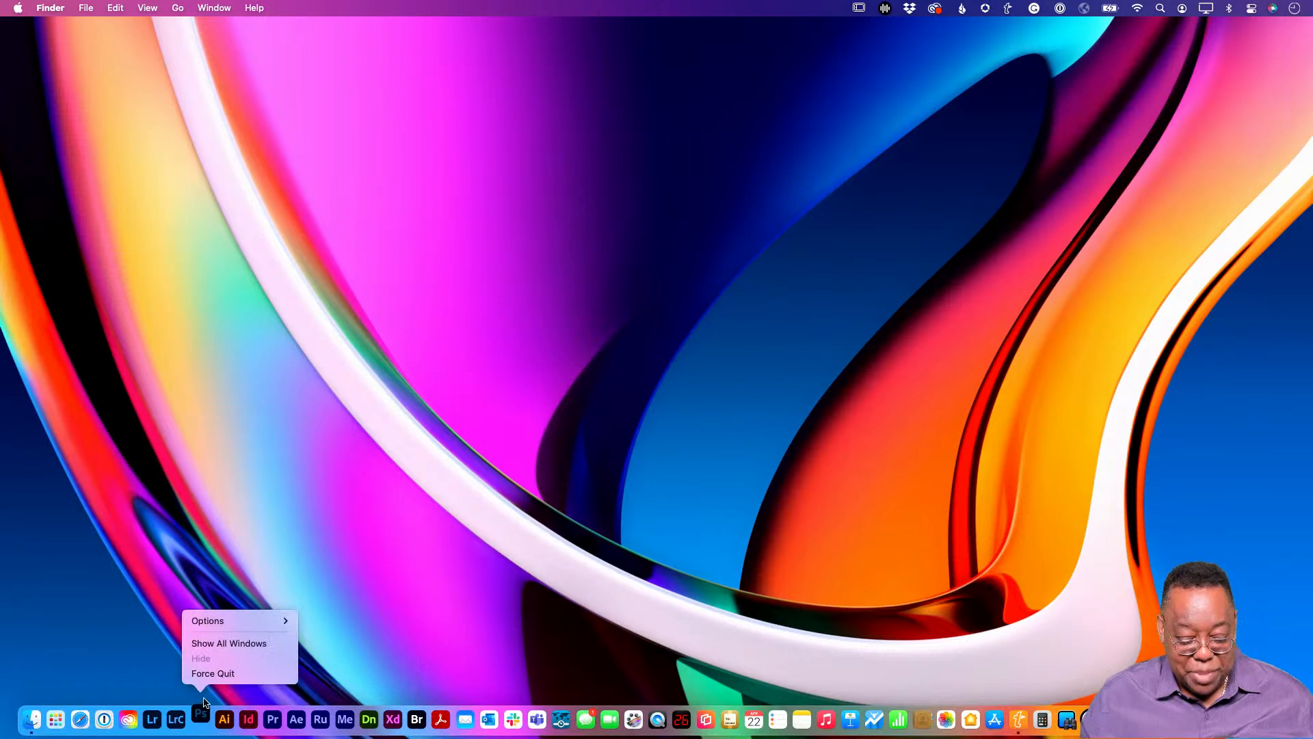
left_click(217, 674)
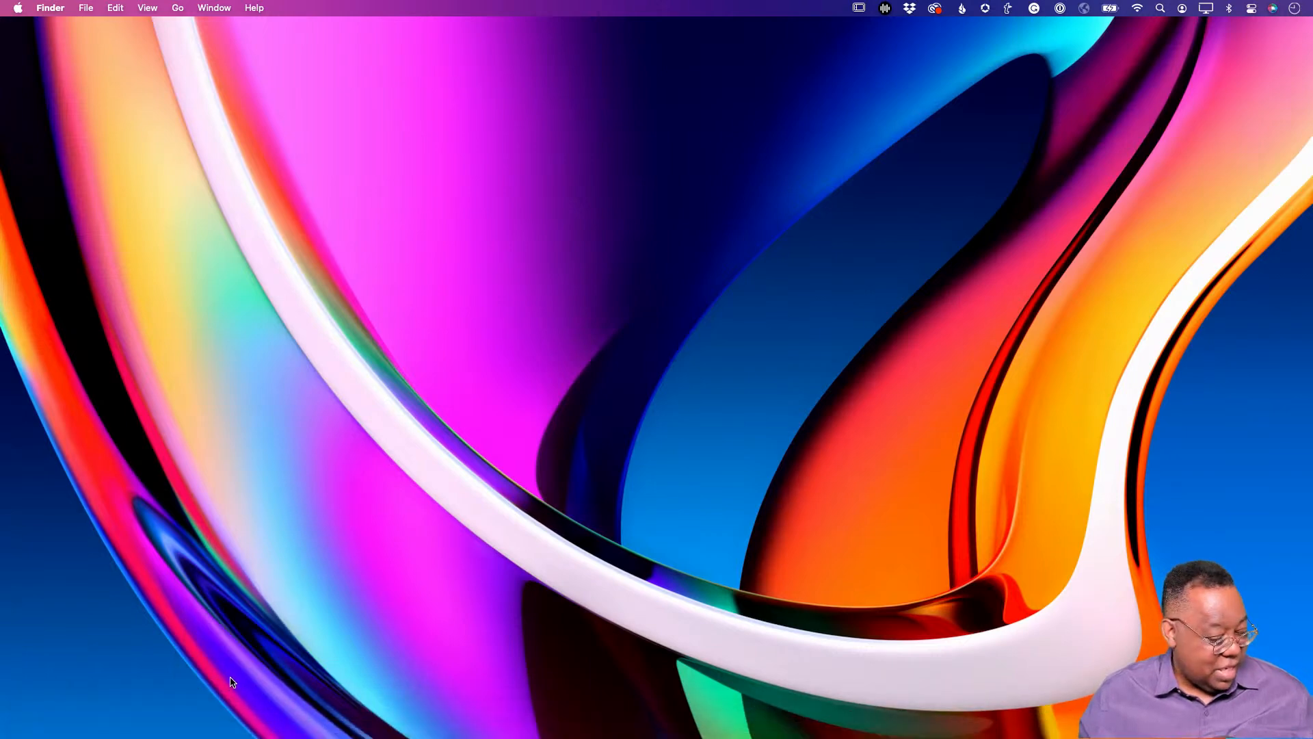
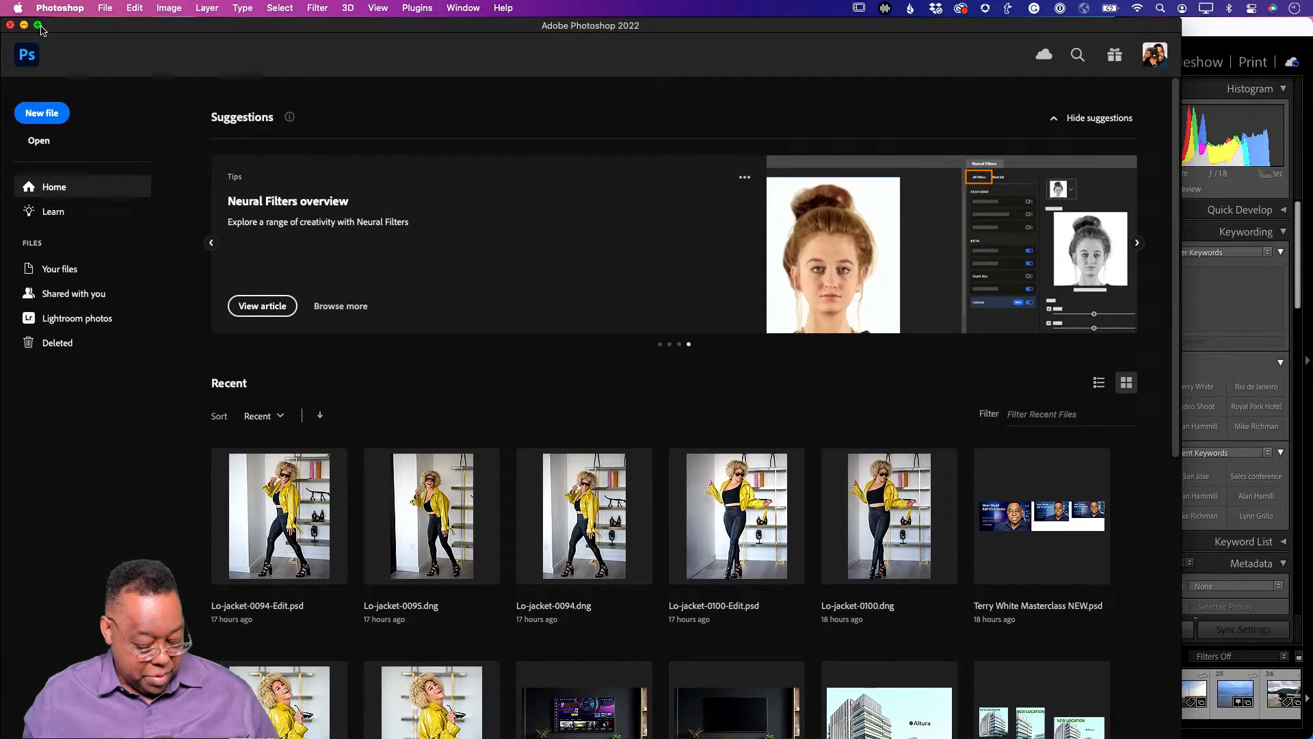
Switch back to Lightroom Classic, send a copy of IMG_4158-Edit with Lightroom adjustments to Photoshop, and collapse the Actions panel there
left_click(39, 25)
key("super+Tab")
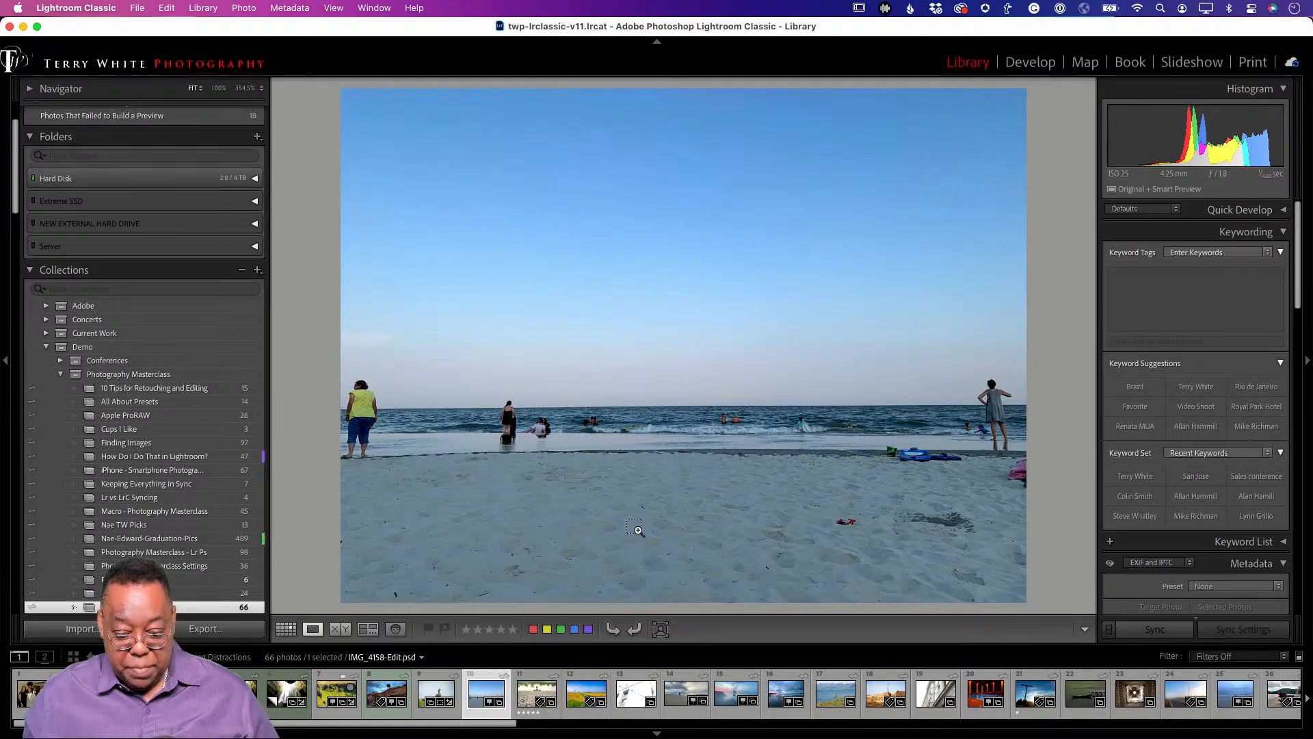
key("super+e")
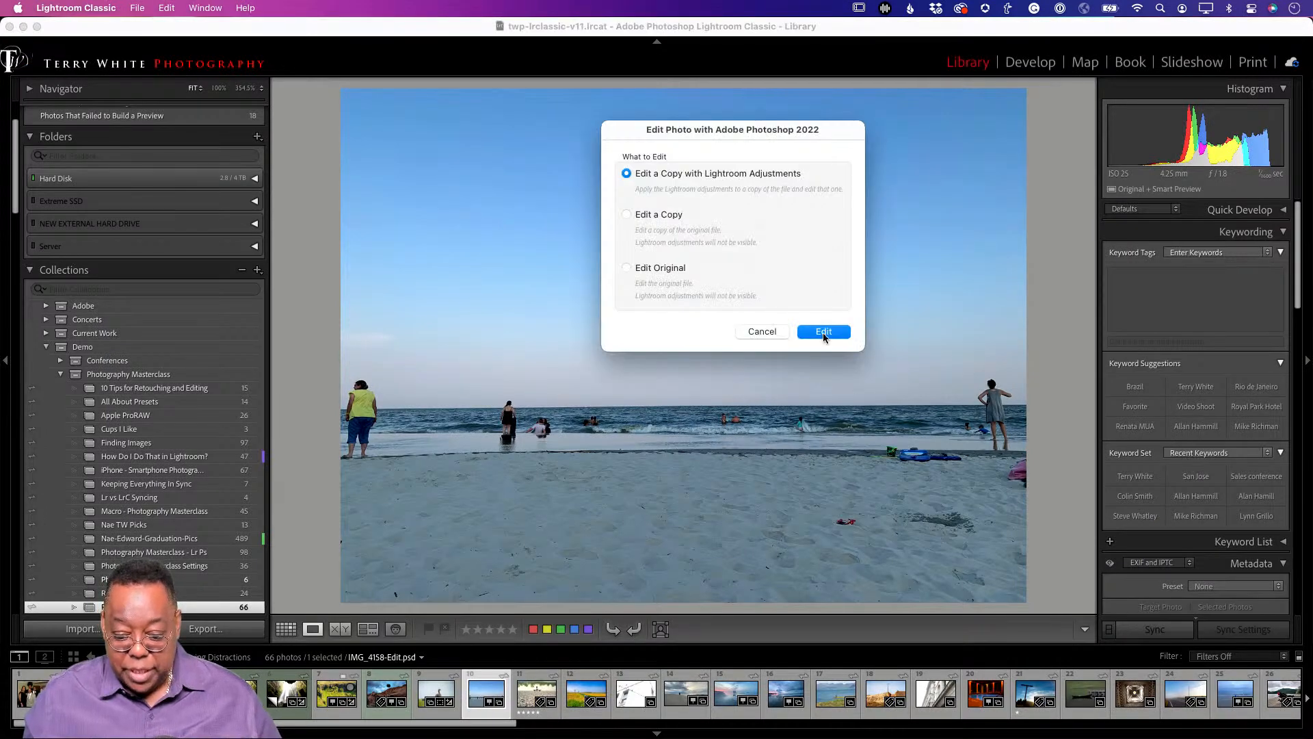
key("Return")
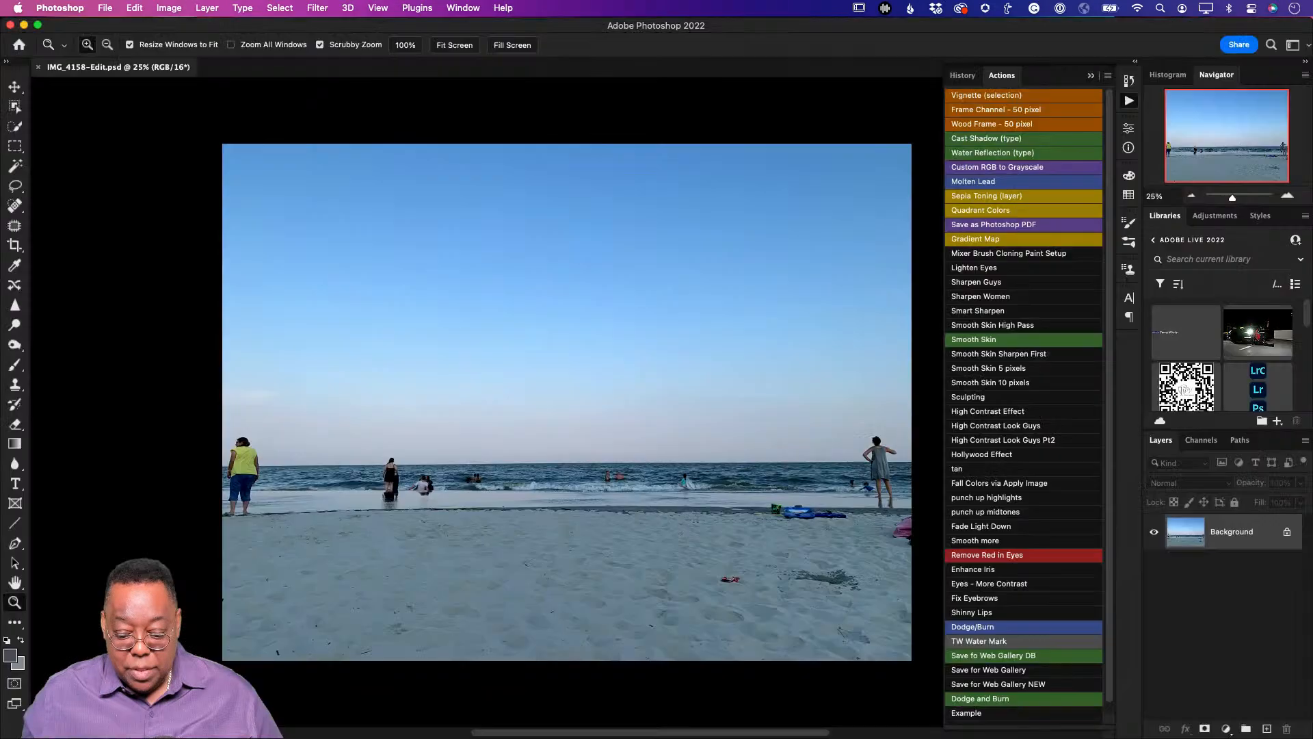
left_click(1091, 75)
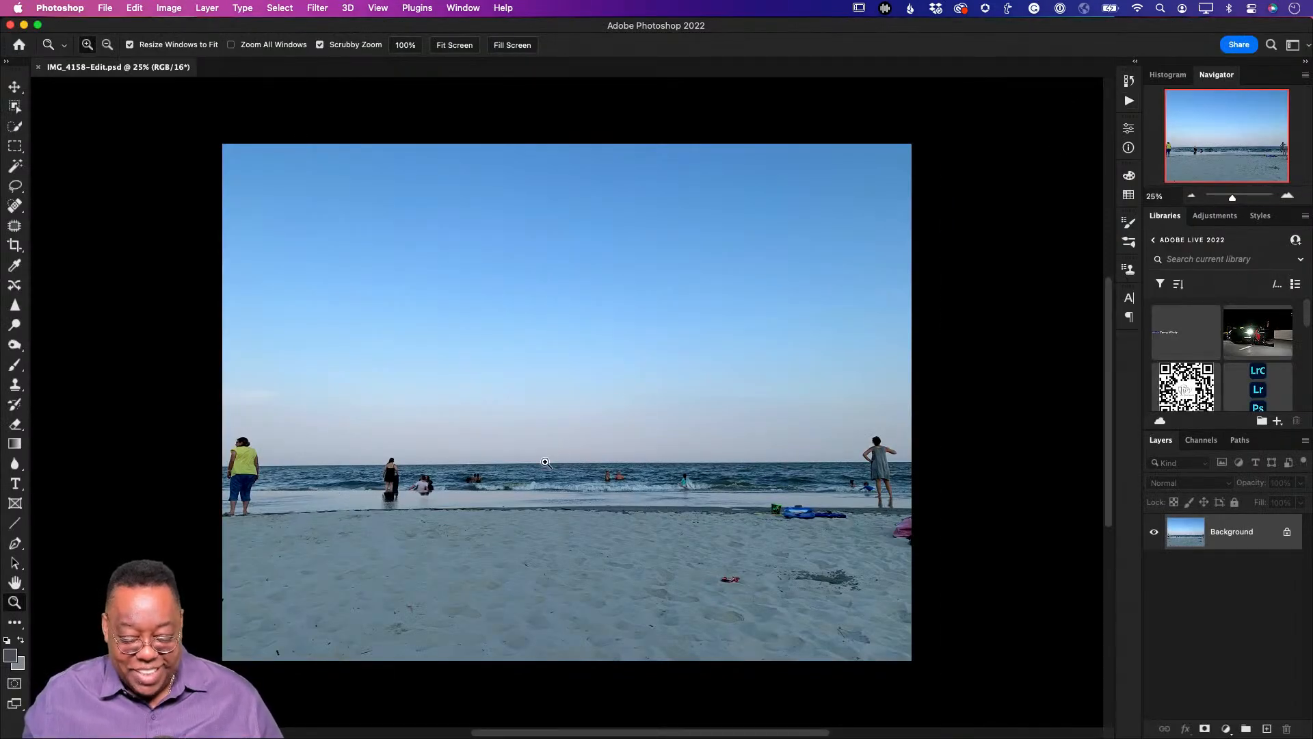
Remove the small red object and the dark patch on the sand with the content-aware Spot Healing Brush
left_click_drag(426, 484, 443, 506)
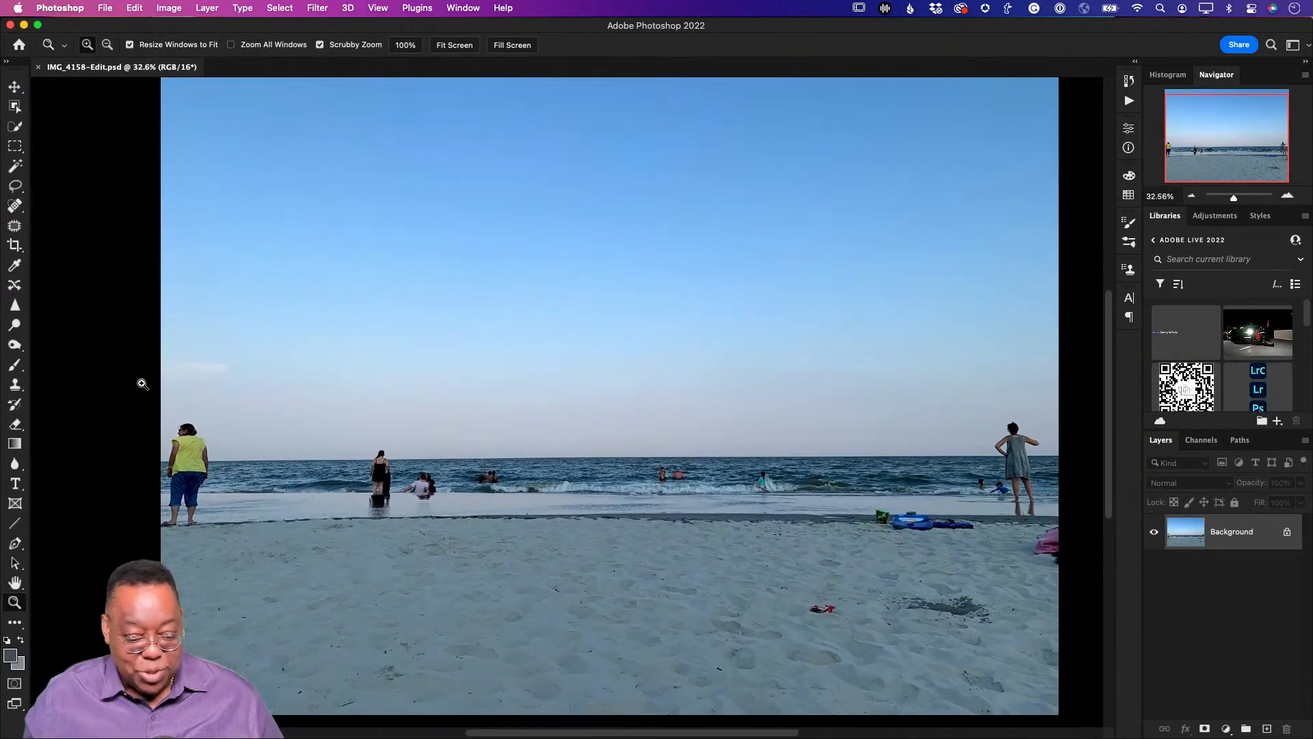
left_click(17, 206)
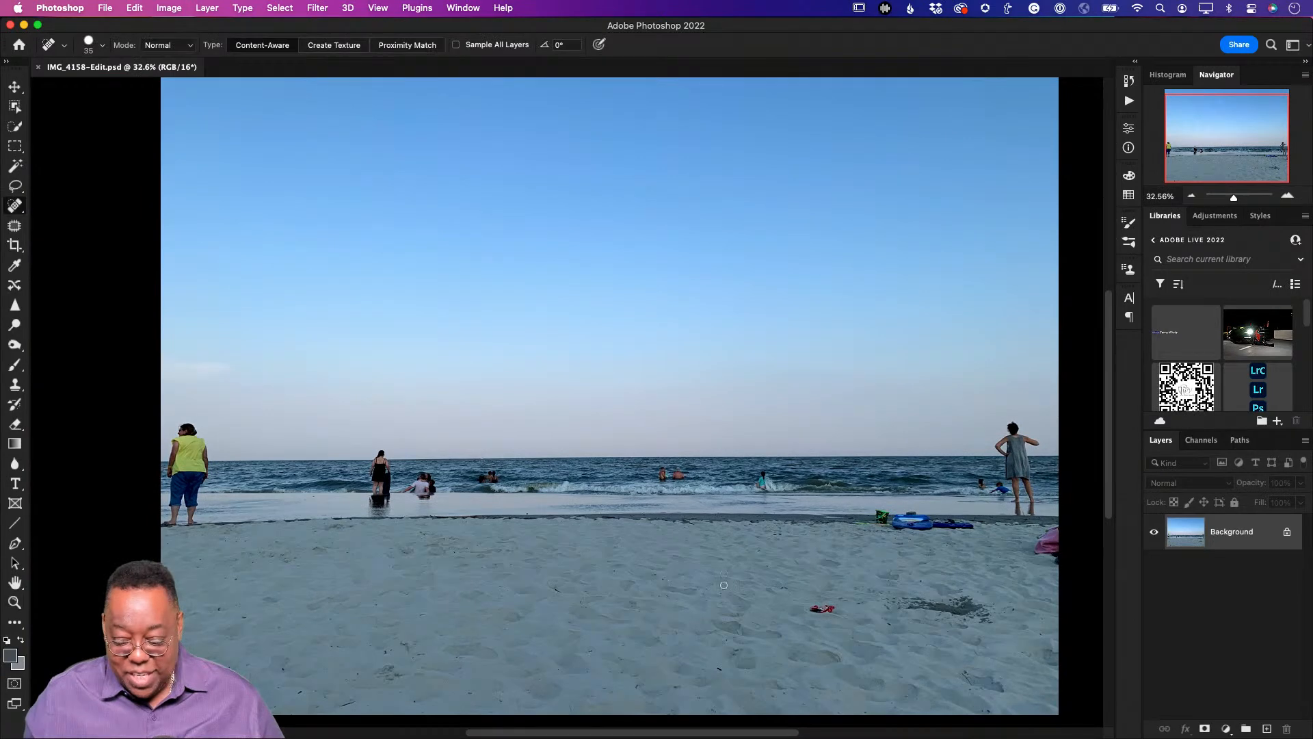
mouse_move(831, 610)
left_mouse_down()
mouse_move(804, 607)
mouse_move(827, 609)
left_mouse_up()
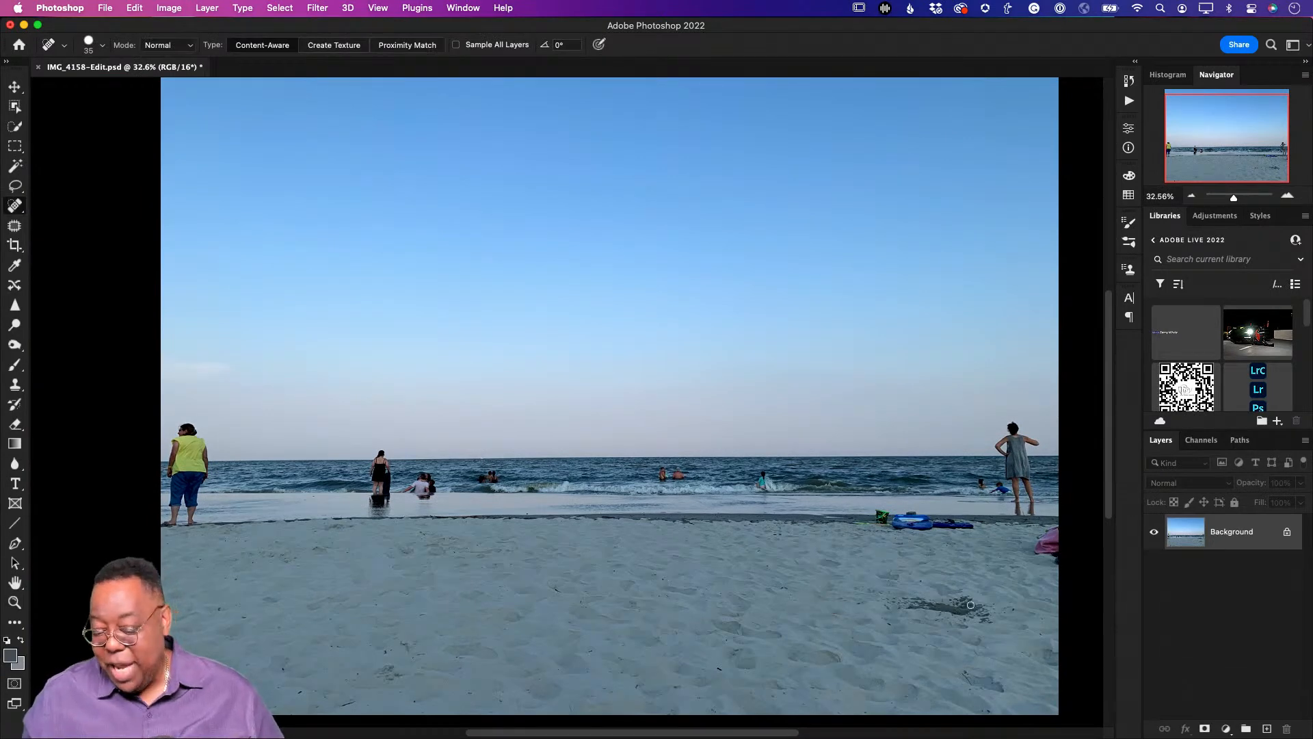
mouse_move(980, 606)
left_mouse_down()
mouse_move(904, 612)
mouse_move(883, 597)
mouse_move(958, 600)
mouse_move(933, 606)
mouse_move(991, 620)
mouse_move(882, 611)
left_mouse_up()
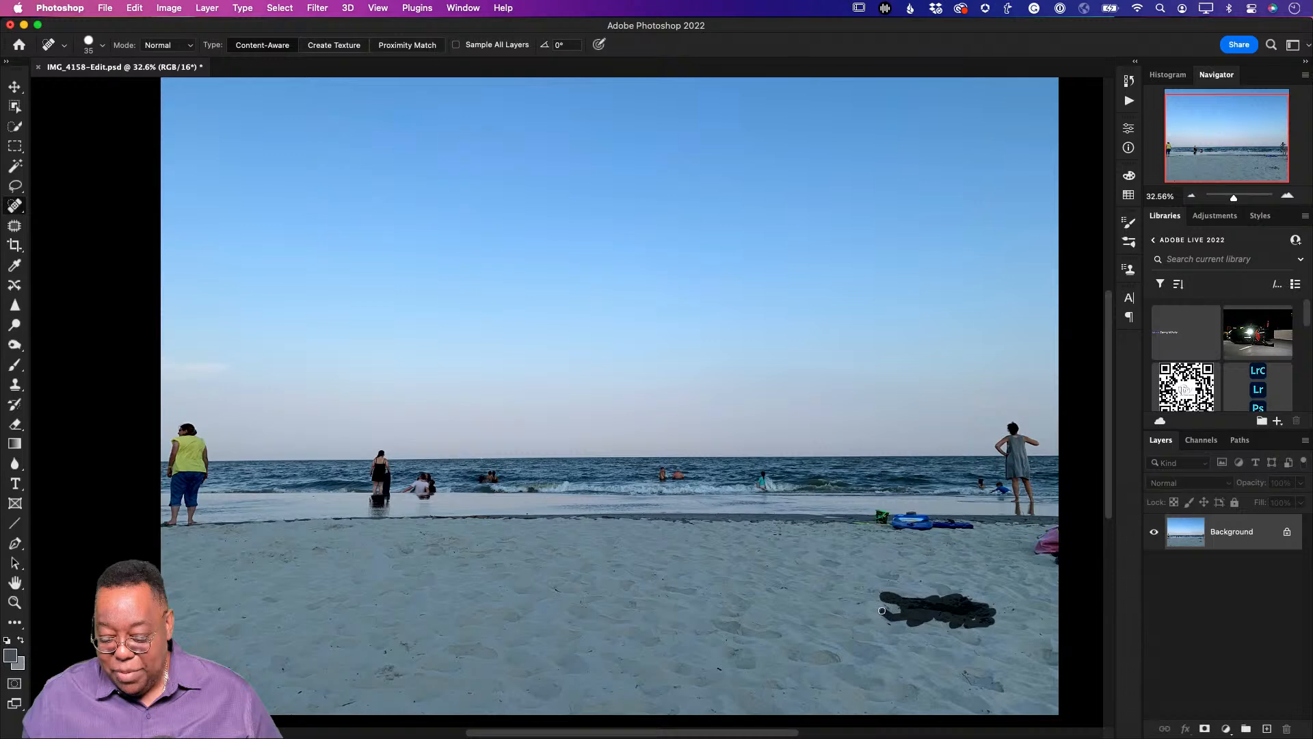
left_click_drag(965, 619, 986, 621)
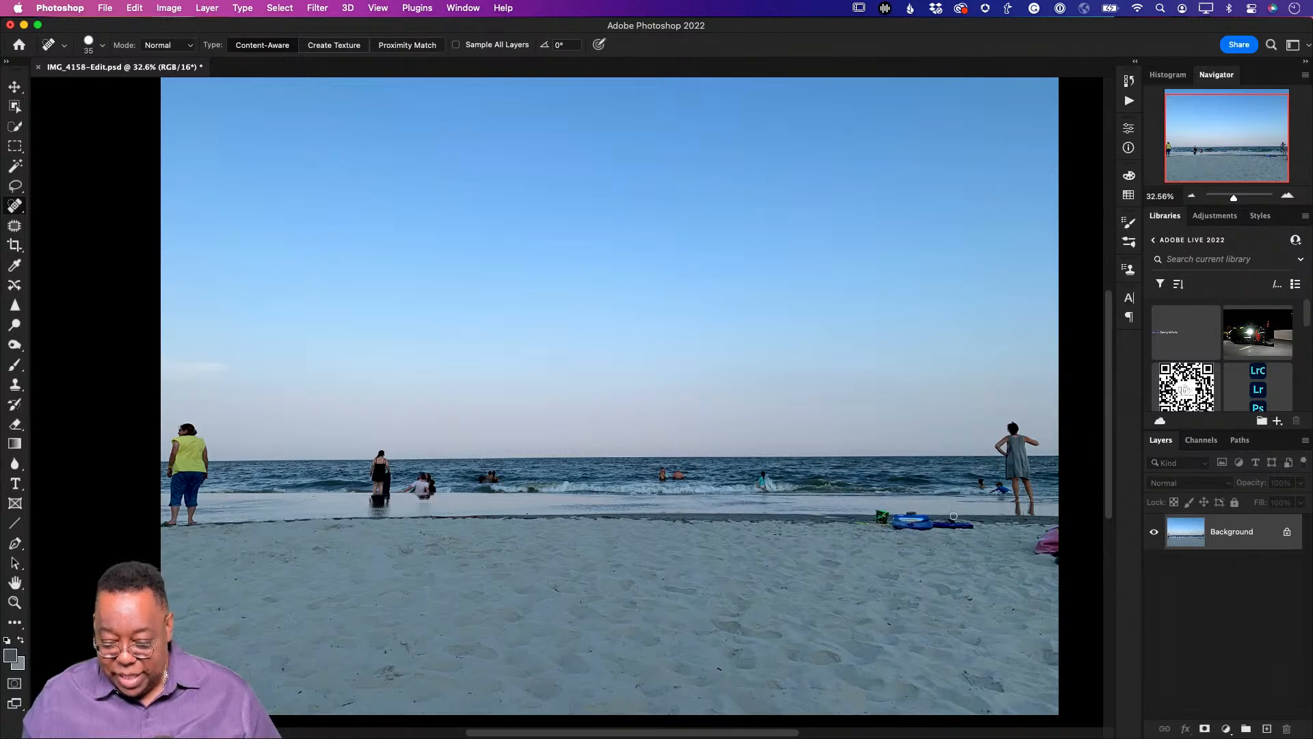
Patch out the blue and green beach gear at the waterline and the pink item at the photo's right edge
left_click(14, 226)
mouse_move(918, 504)
left_mouse_down()
mouse_move(862, 509)
mouse_move(865, 521)
mouse_move(957, 533)
mouse_move(976, 522)
mouse_move(935, 507)
mouse_move(908, 520)
mouse_move(786, 521)
left_mouse_up()
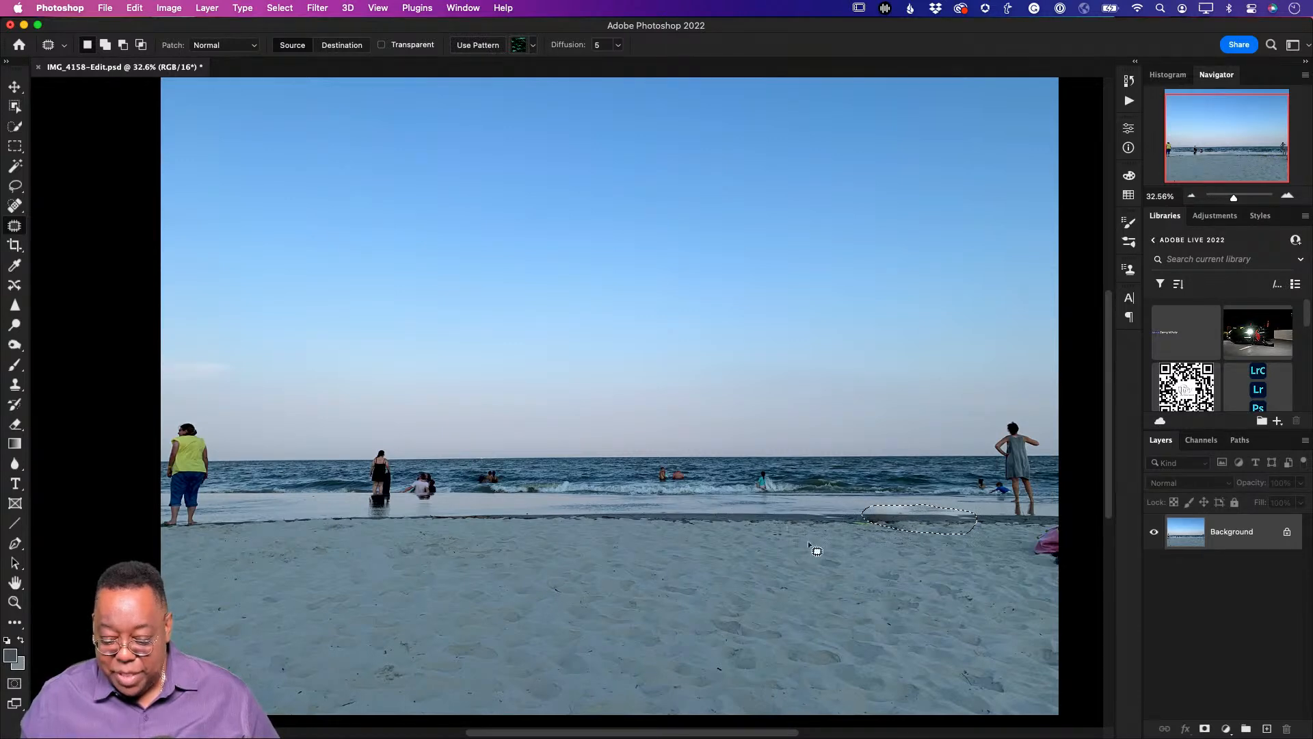
key("cmd+d")
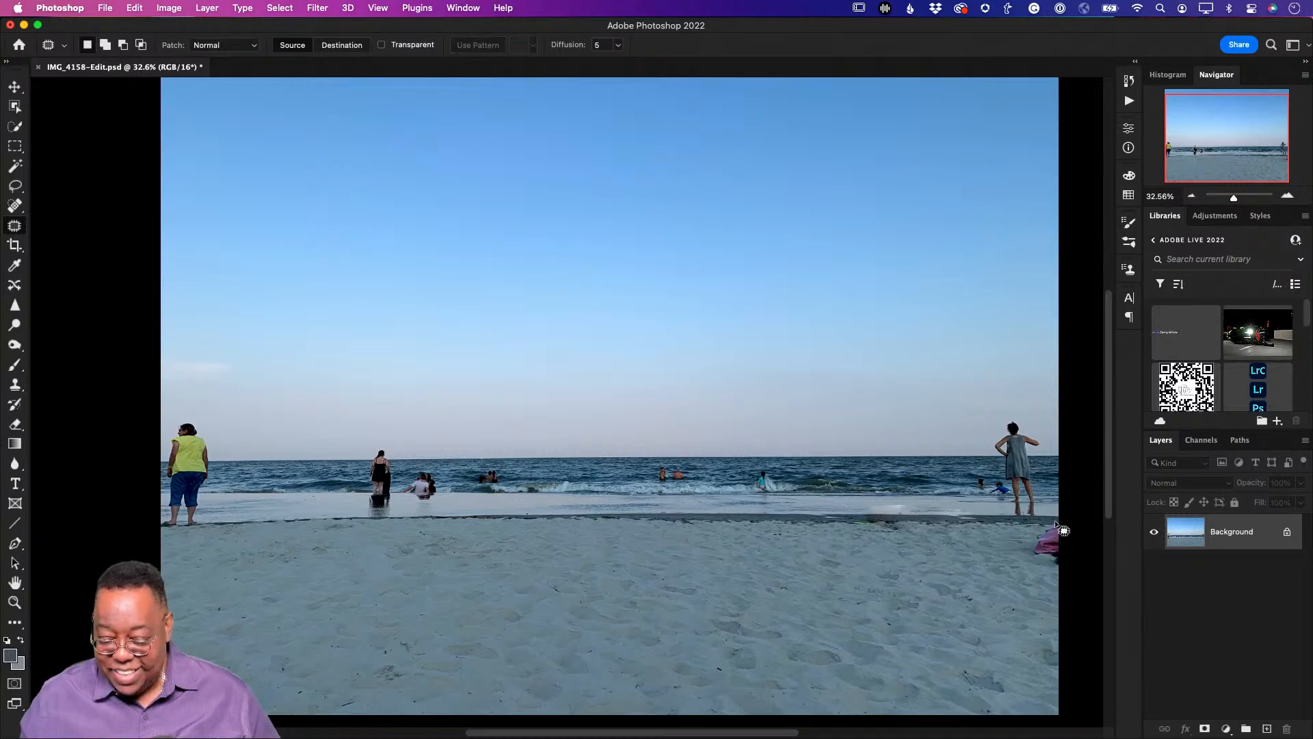
mouse_move(1050, 575)
left_mouse_down()
mouse_move(1073, 569)
mouse_move(1076, 528)
mouse_move(1052, 535)
mouse_move(1043, 626)
left_mouse_up()
key("cmd+d")
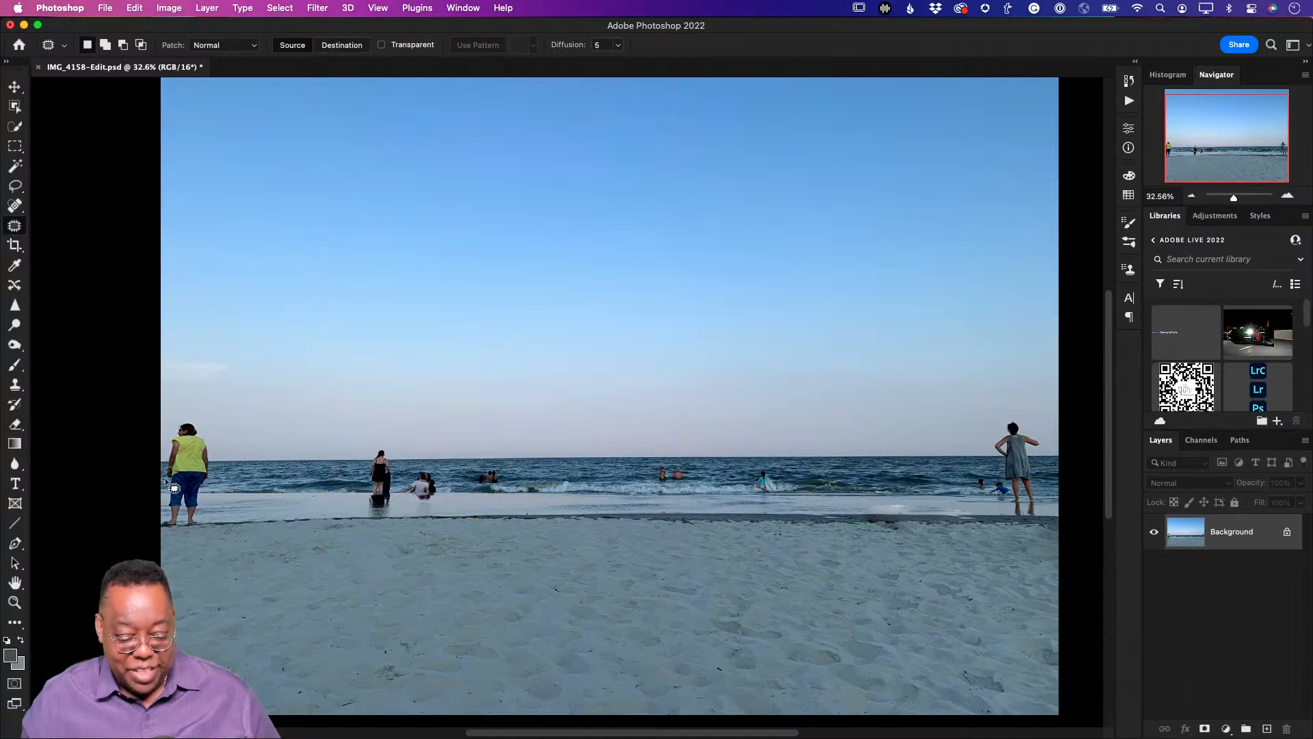
Enlarge the Spot Healing Brush to 80 and remove the woman in the yellow-green top near the photo's left edge
scroll(176, 522, "right", 2)
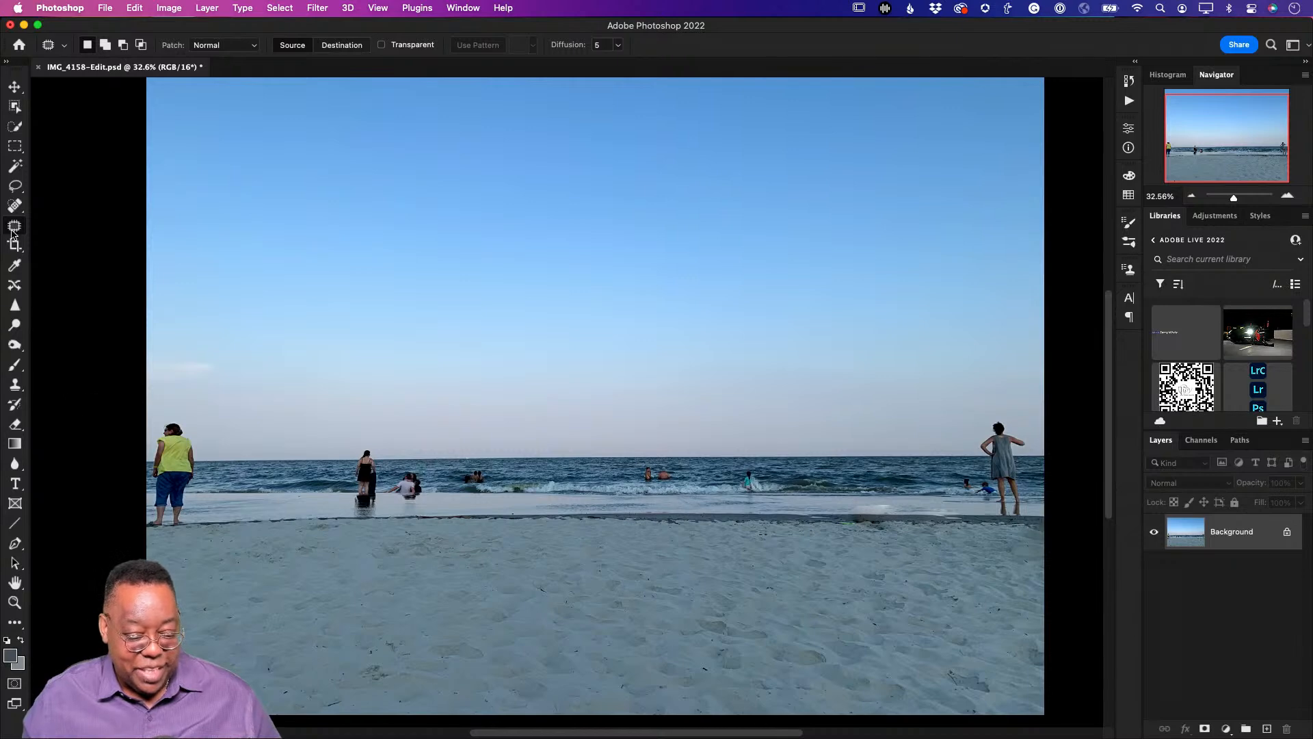
left_click(15, 205)
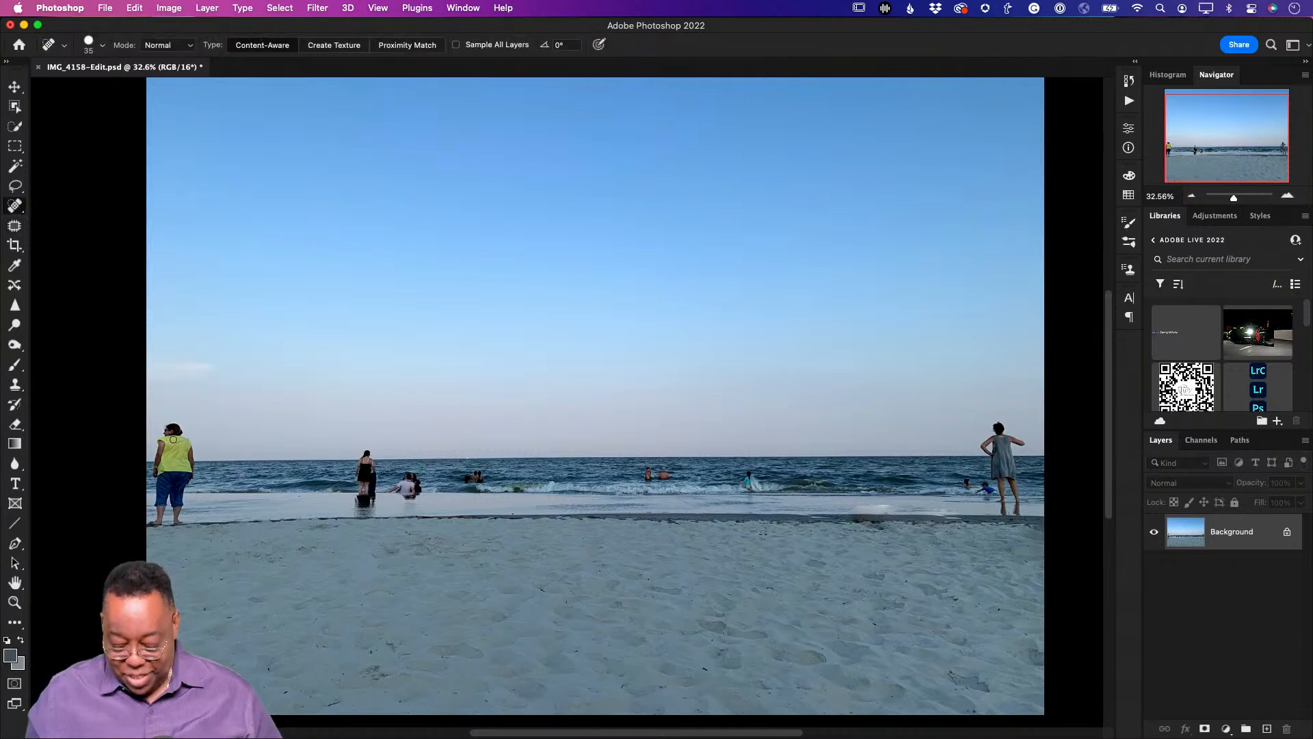
key("bracketright")
key("bracketright")
key("bracketright")
key("bracketright")
key("bracketright")
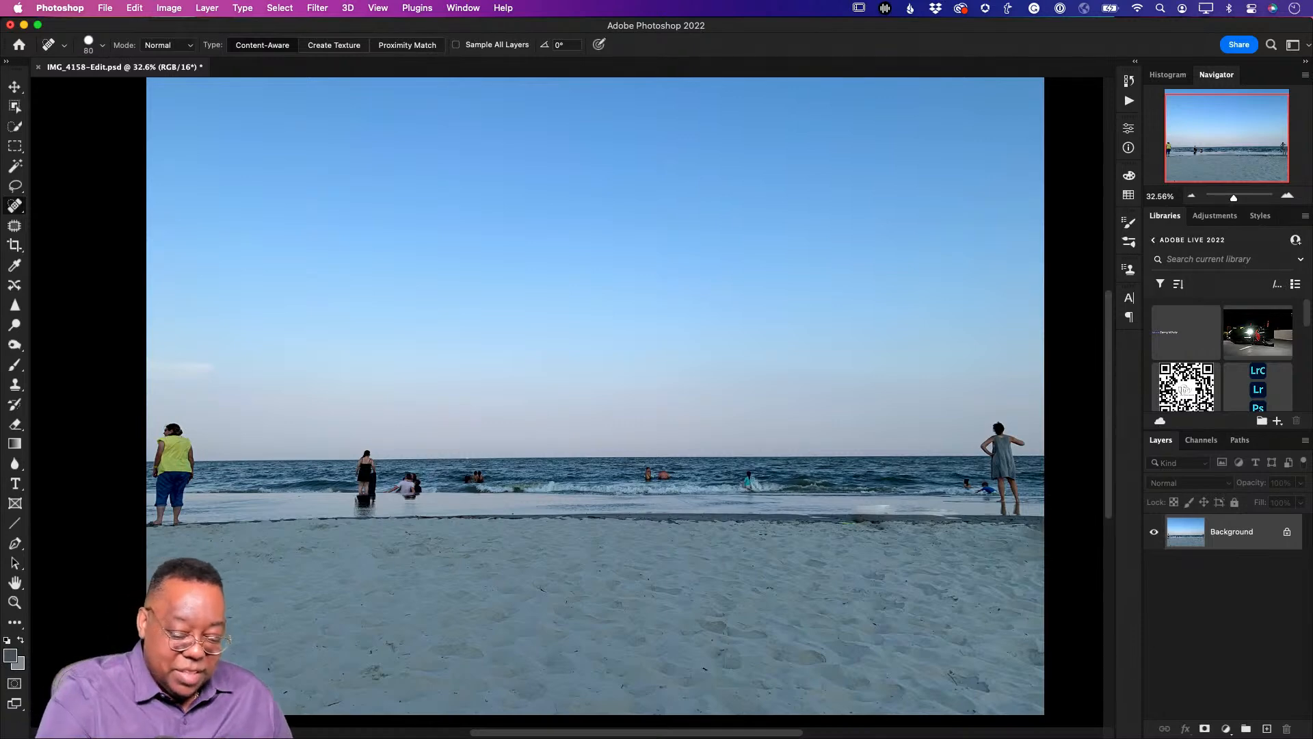
mouse_move(173, 438)
left_mouse_down()
mouse_move(155, 472)
mouse_move(159, 521)
mouse_move(179, 510)
mouse_move(173, 482)
mouse_move(191, 455)
mouse_move(172, 420)
mouse_move(163, 438)
left_mouse_up()
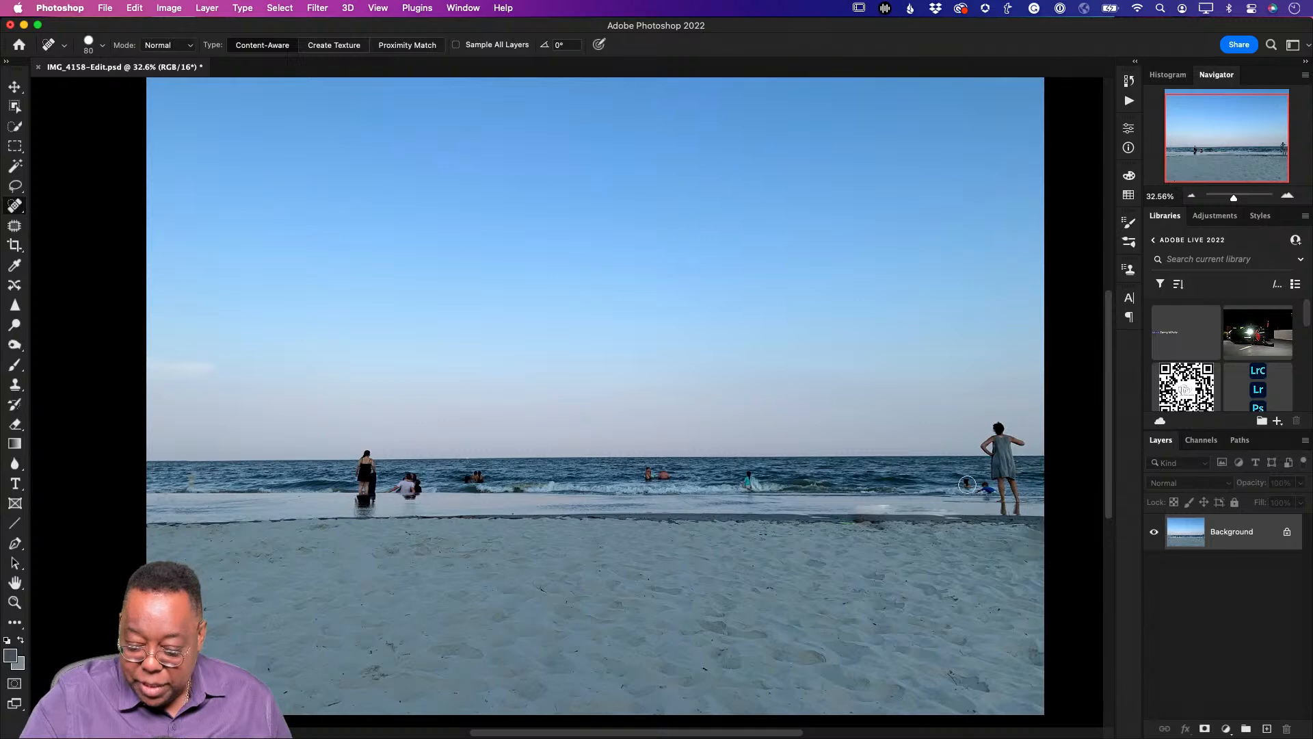
Heal away the swimmers in the water and the people sitting at the shoreline
left_click_drag(966, 486, 976, 489)
mouse_move(752, 479)
left_mouse_down()
mouse_move(744, 529)
mouse_move(775, 504)
mouse_move(678, 470)
mouse_move(662, 474)
mouse_move(670, 498)
mouse_move(651, 474)
left_mouse_up()
left_click(653, 476)
mouse_move(482, 477)
left_mouse_down()
mouse_move(405, 498)
mouse_move(397, 478)
mouse_move(427, 491)
mouse_move(412, 487)
left_mouse_up()
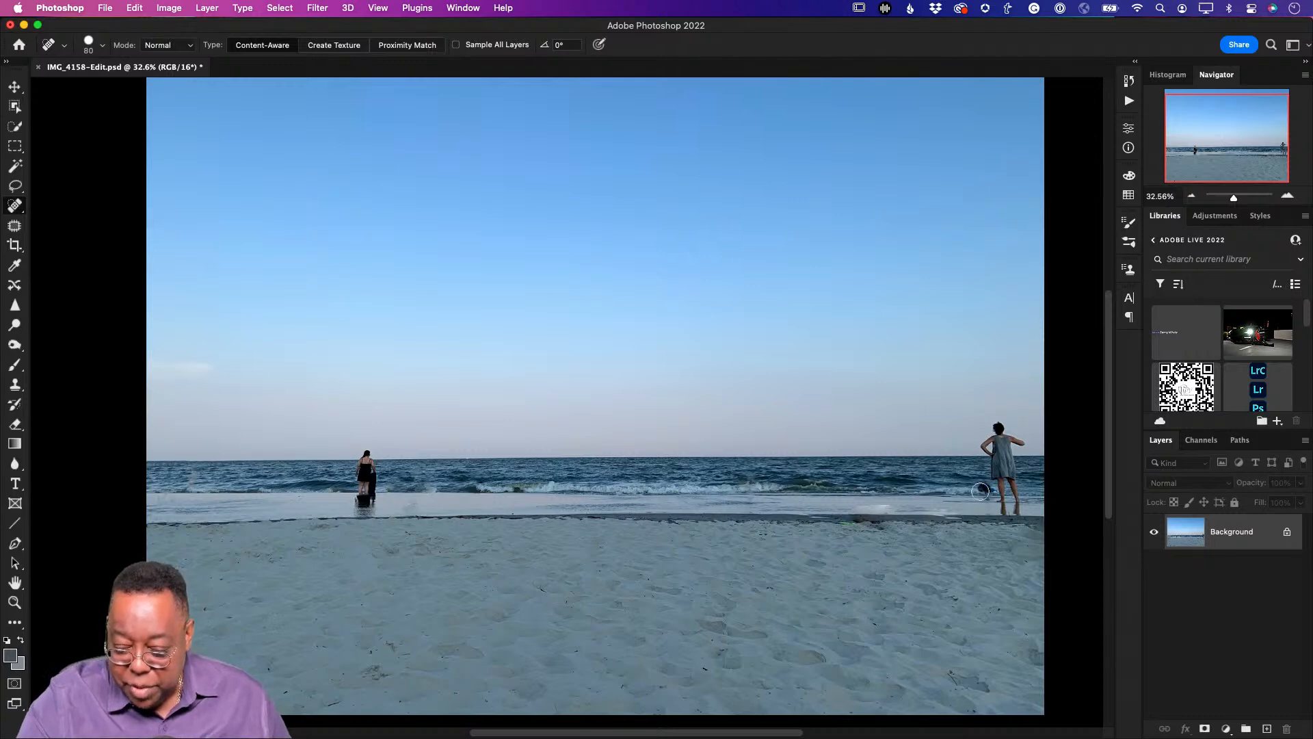
left_click_drag(990, 494, 982, 485)
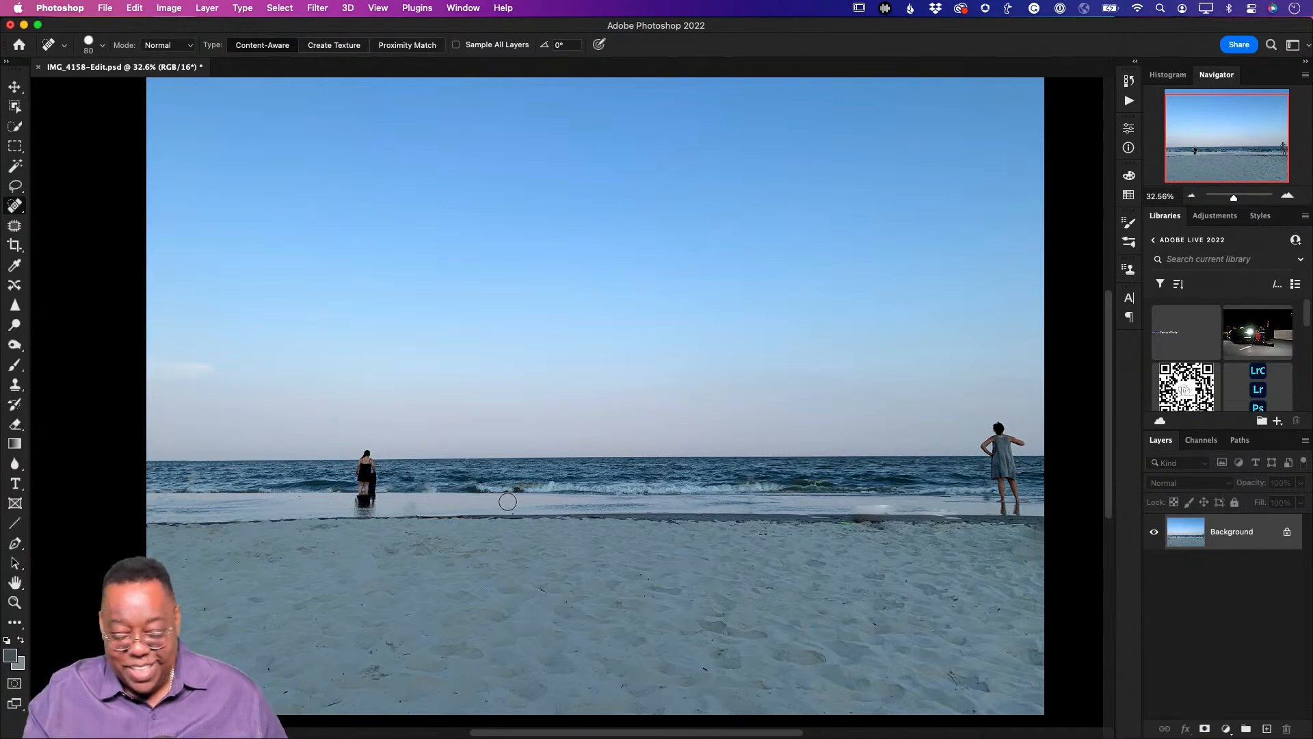
Touch up the leftover smudges along the wet sand and heal away the standing woman in the gray dress
left_click_drag(411, 507, 441, 513)
left_click(416, 505)
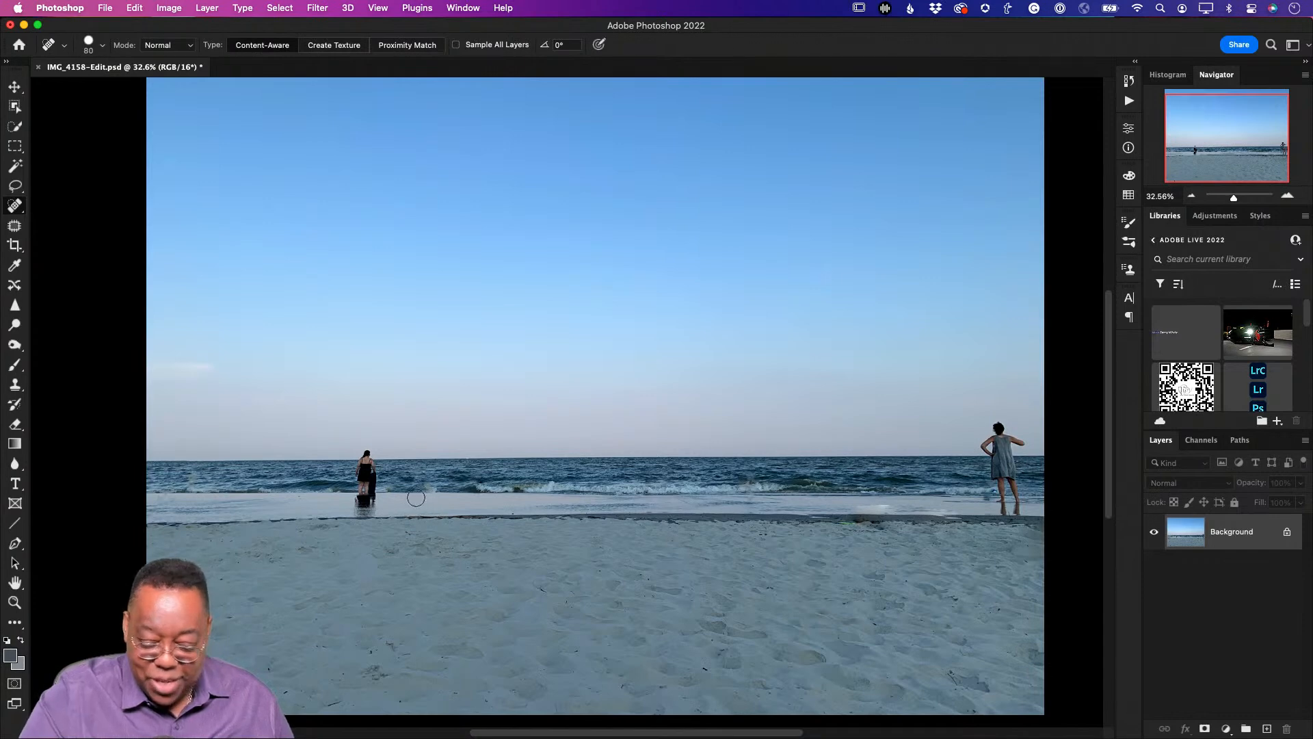
left_click_drag(890, 506, 863, 506)
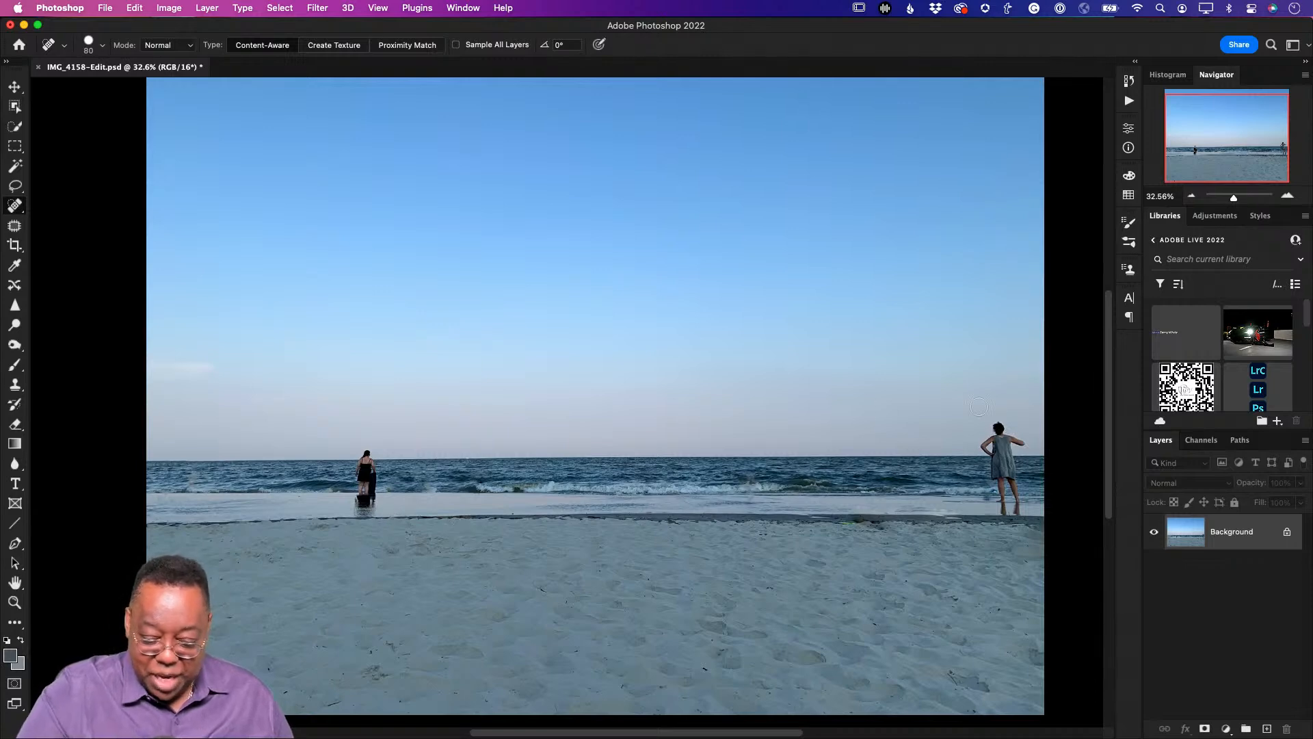
mouse_move(1010, 438)
left_mouse_down()
mouse_move(993, 432)
mouse_move(985, 448)
mouse_move(1023, 446)
mouse_move(1012, 427)
mouse_move(1011, 506)
mouse_move(999, 454)
mouse_move(1020, 446)
mouse_move(1026, 487)
mouse_move(1011, 464)
mouse_move(1000, 503)
left_mouse_up()
mouse_move(1012, 511)
left_mouse_down()
mouse_move(1001, 509)
mouse_move(1012, 513)
left_mouse_up()
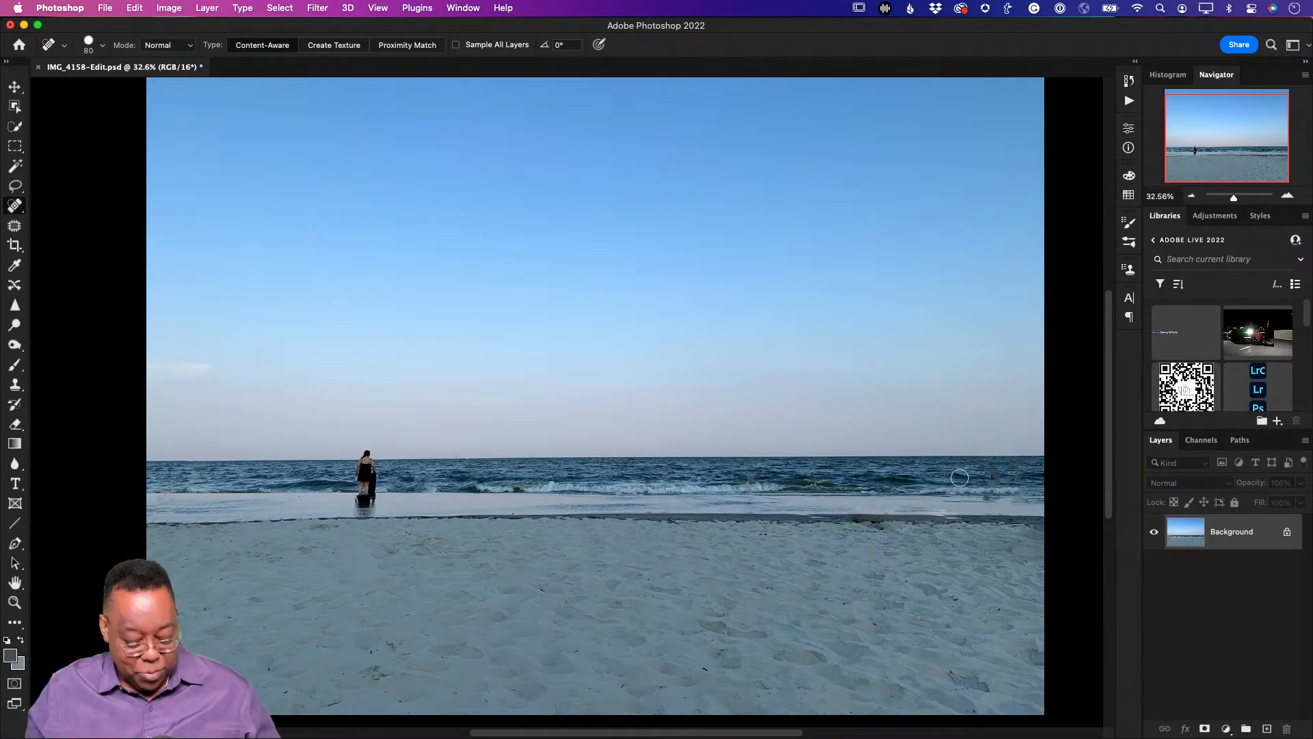
Clear the 4:5 crop ratio and crop freely to about 9.5 × 5.9 in, with the remaining woman near the left third
key("c")
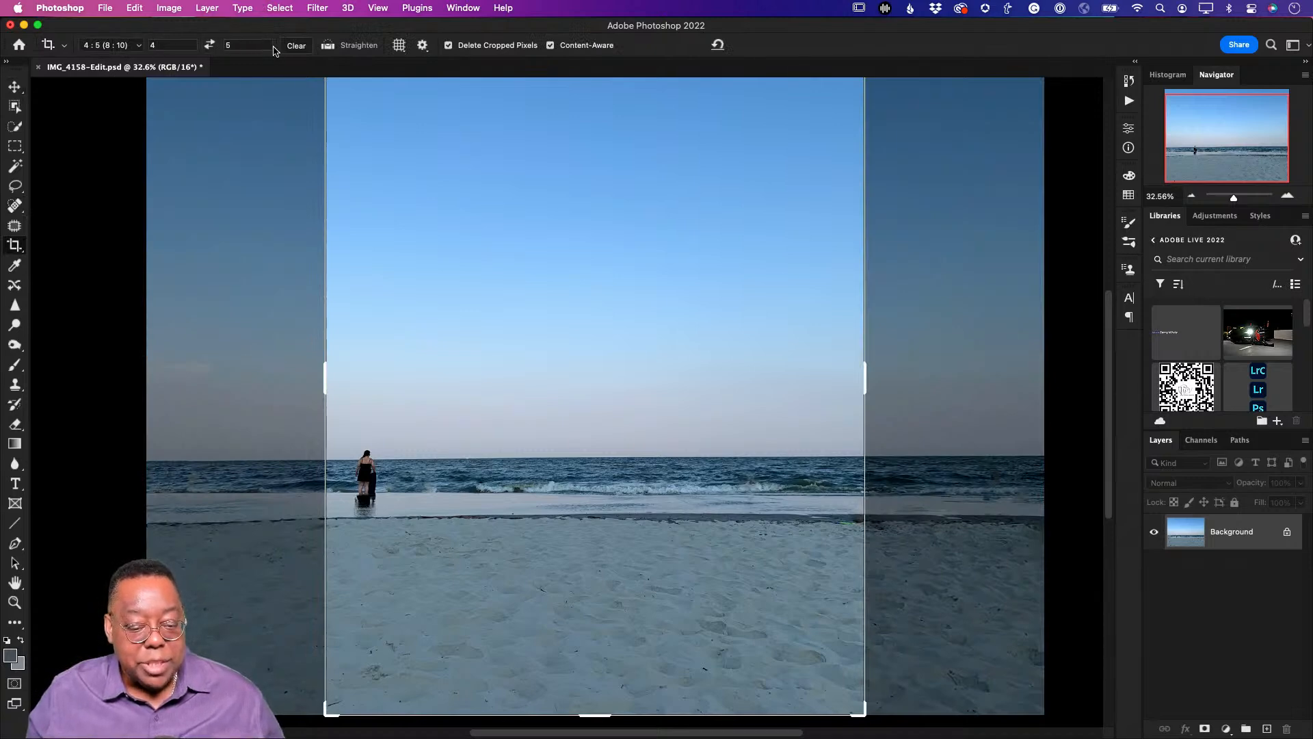
left_click(296, 45)
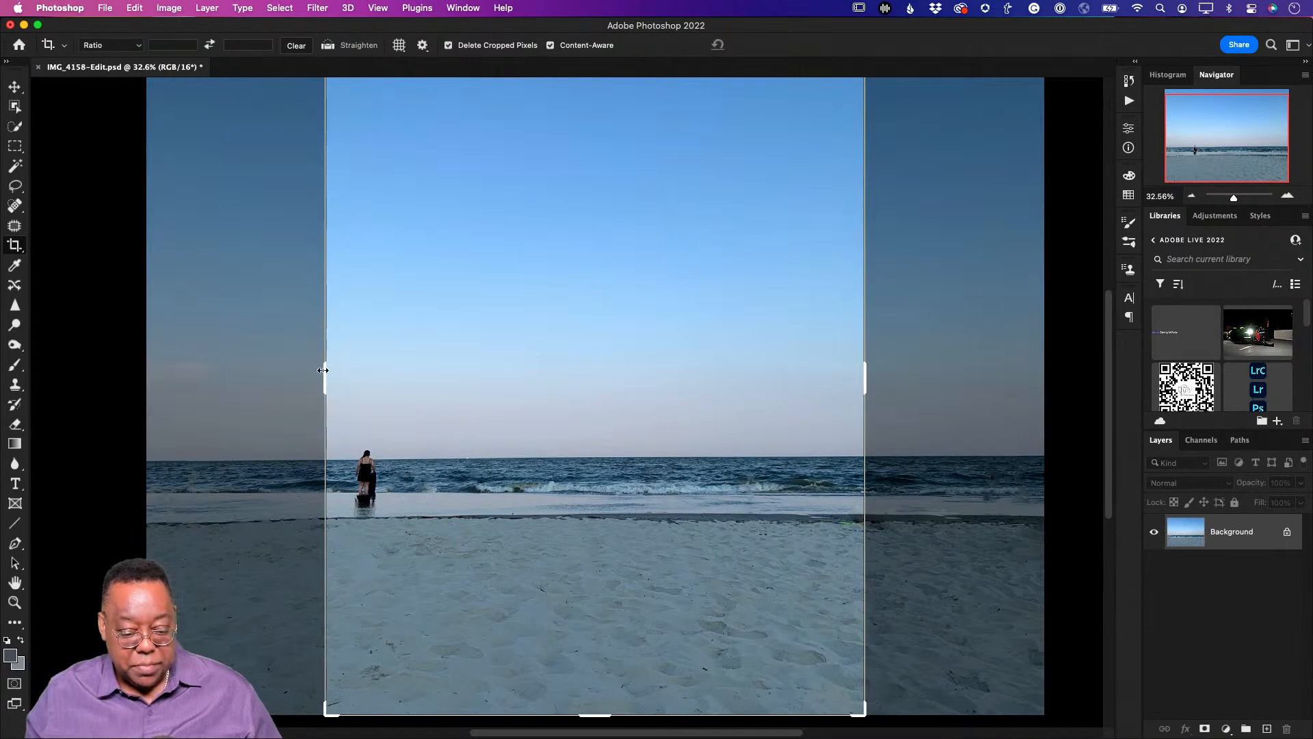
left_click_drag(323, 370, 267, 370)
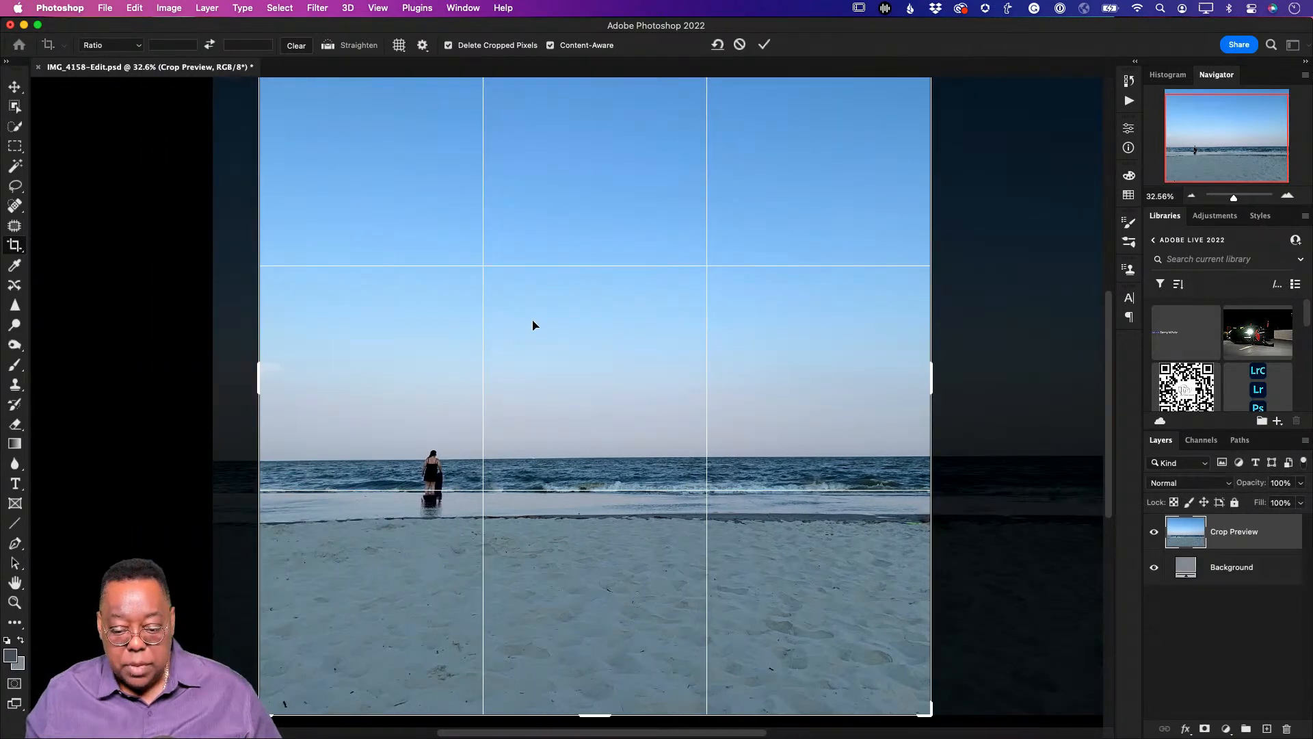
scroll(534, 325, "up", 3)
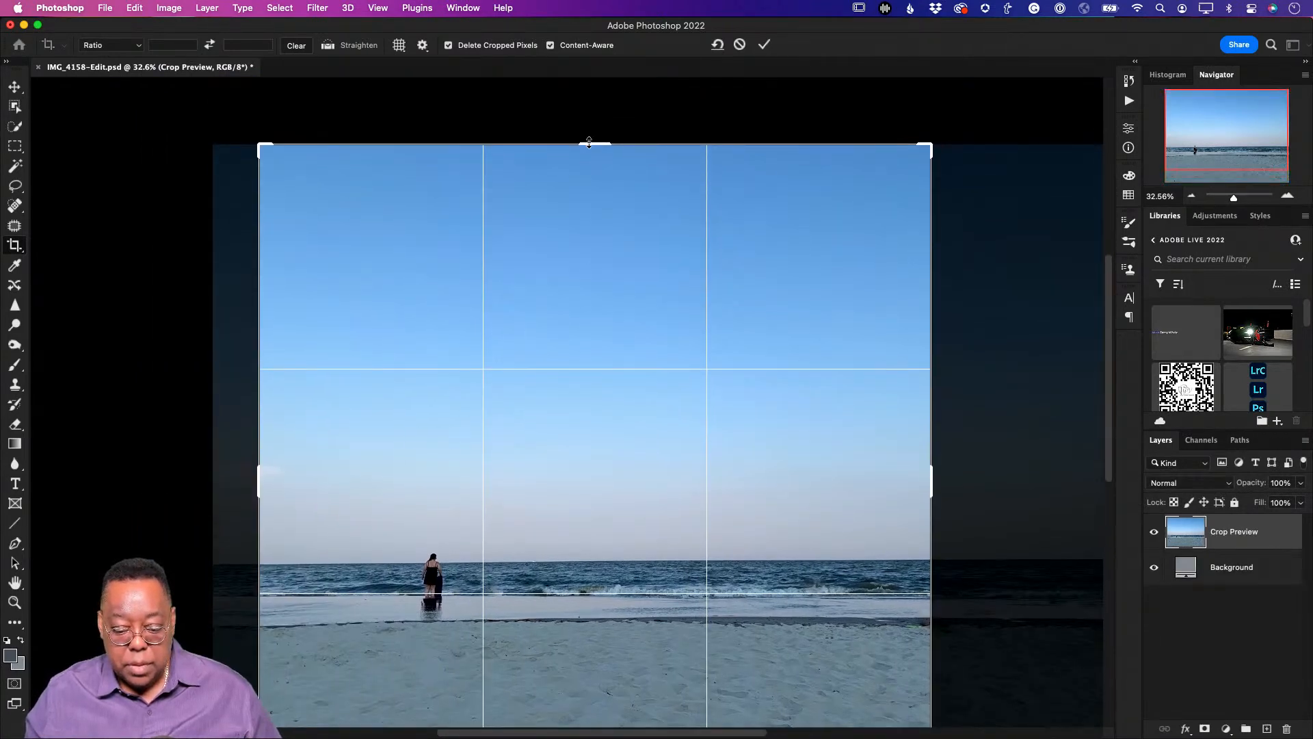
left_click_drag(589, 142, 581, 249)
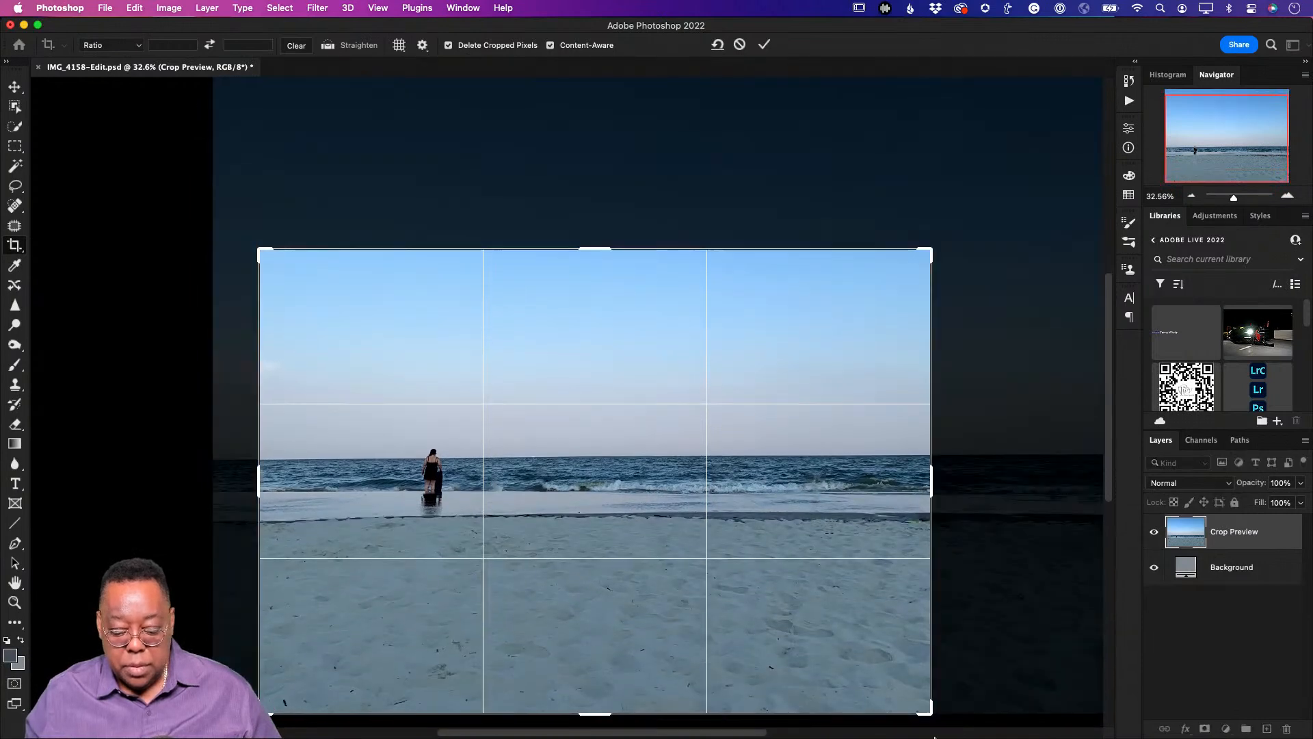
left_click_drag(931, 713, 850, 642)
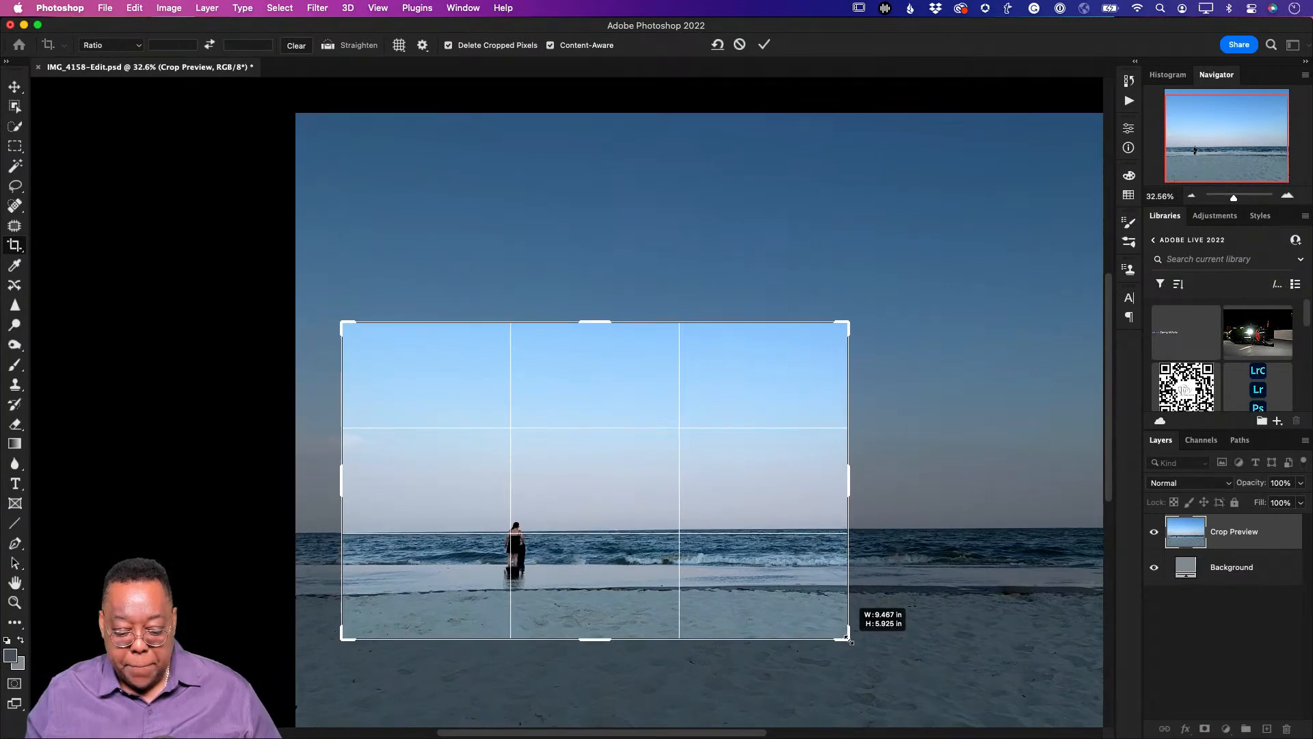
left_click_drag(849, 640, 850, 641)
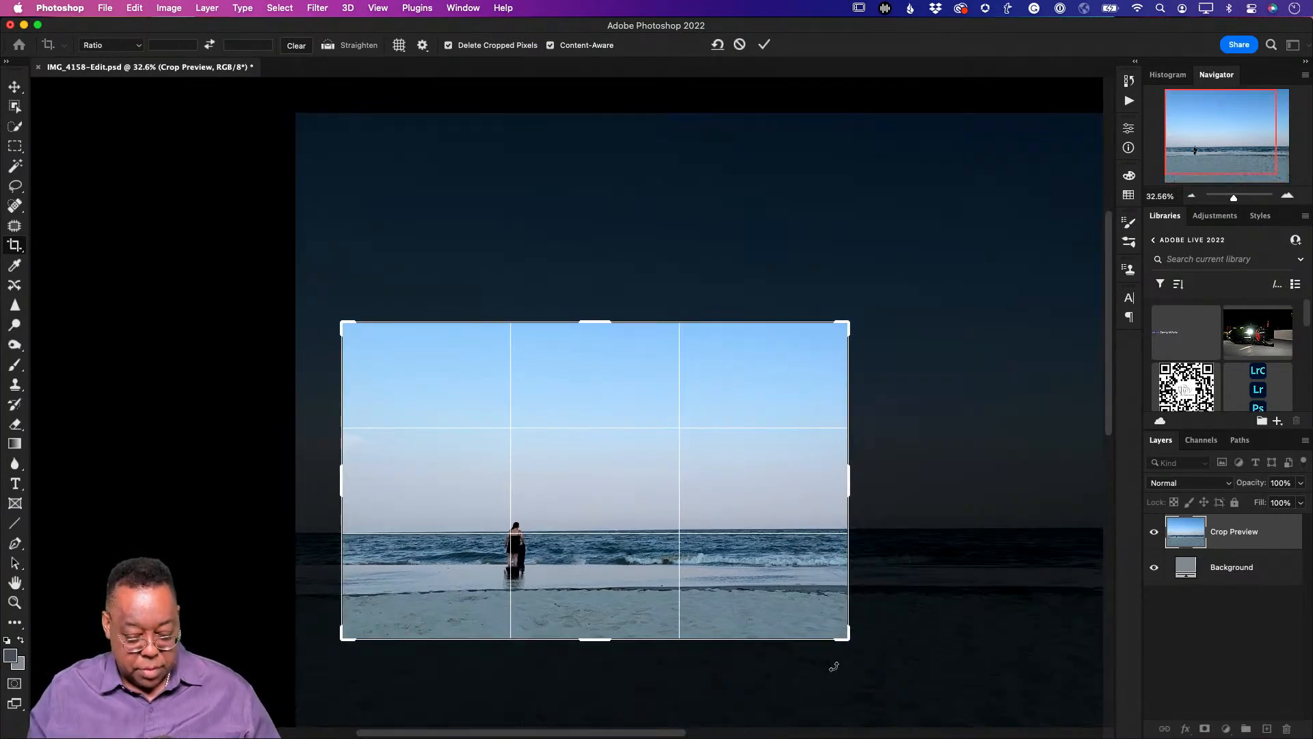
key("Return")
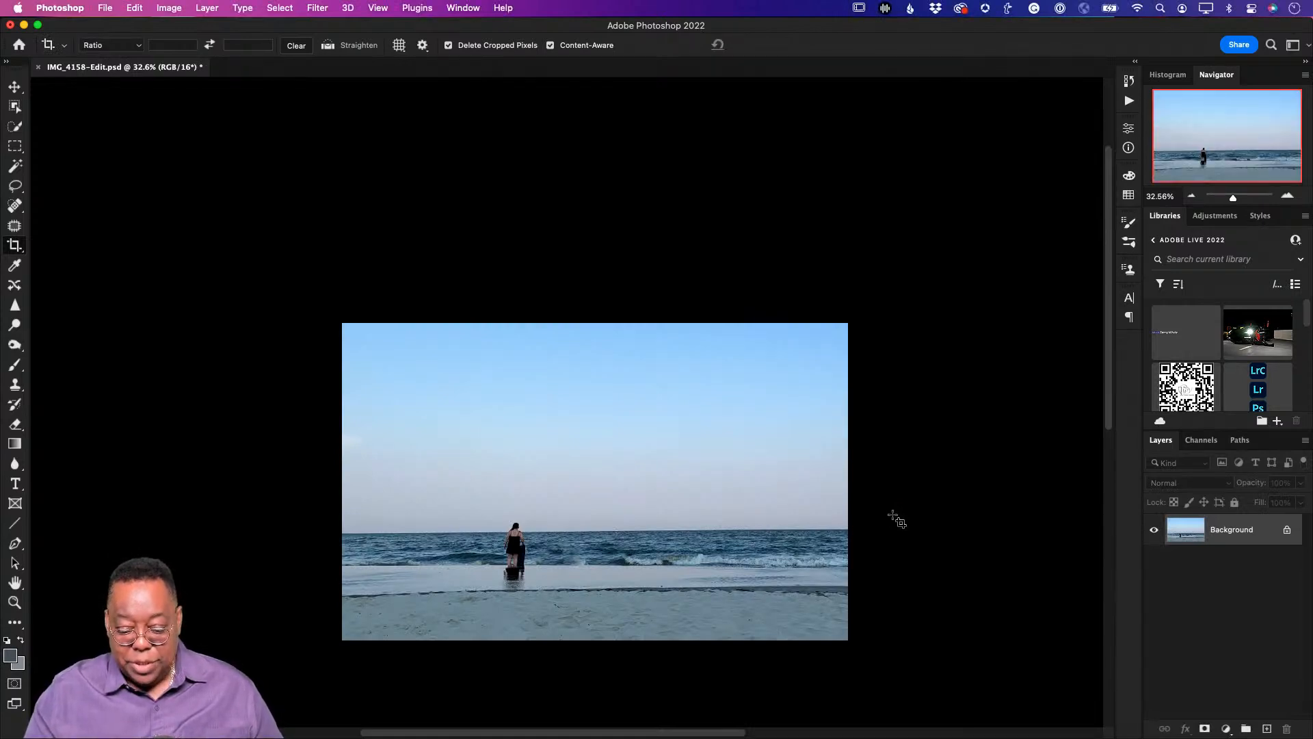
Straighten the cropped photo along the sea horizon with the crop's Straighten tool and apply it
key("super+equal")
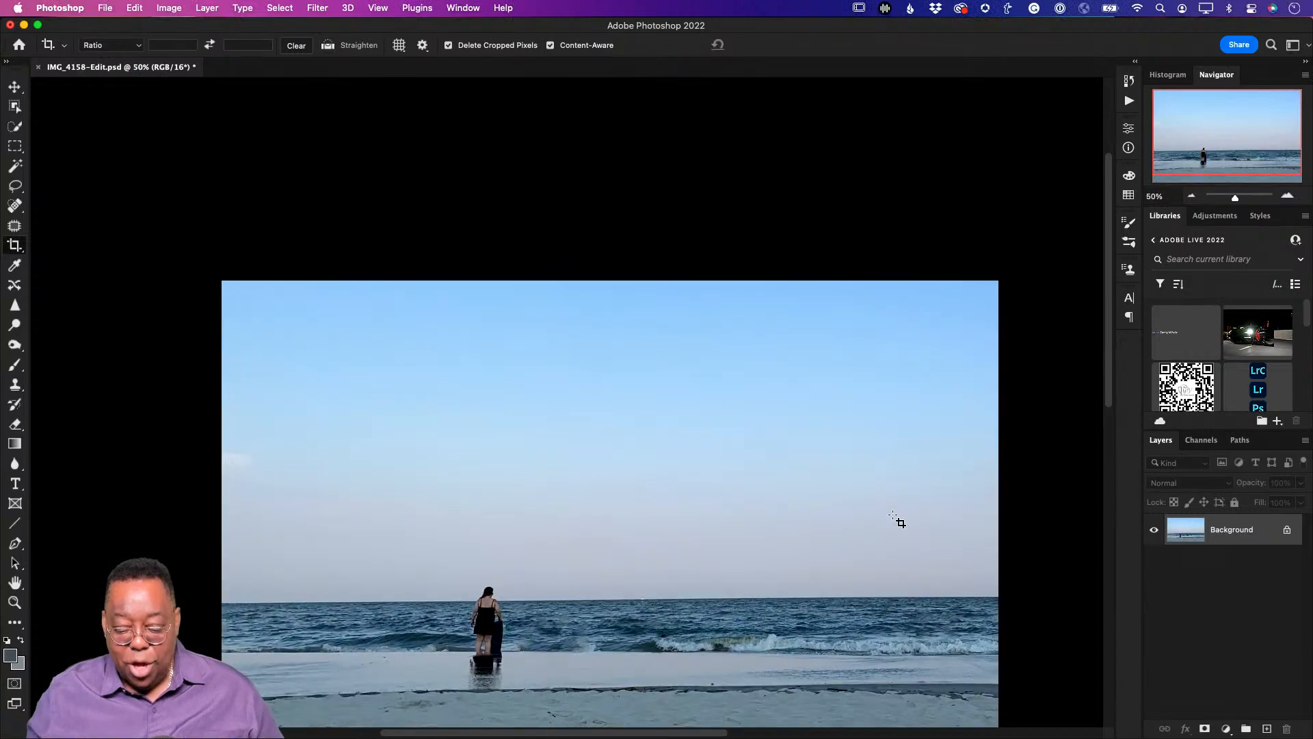
scroll(896, 518, "down", 3)
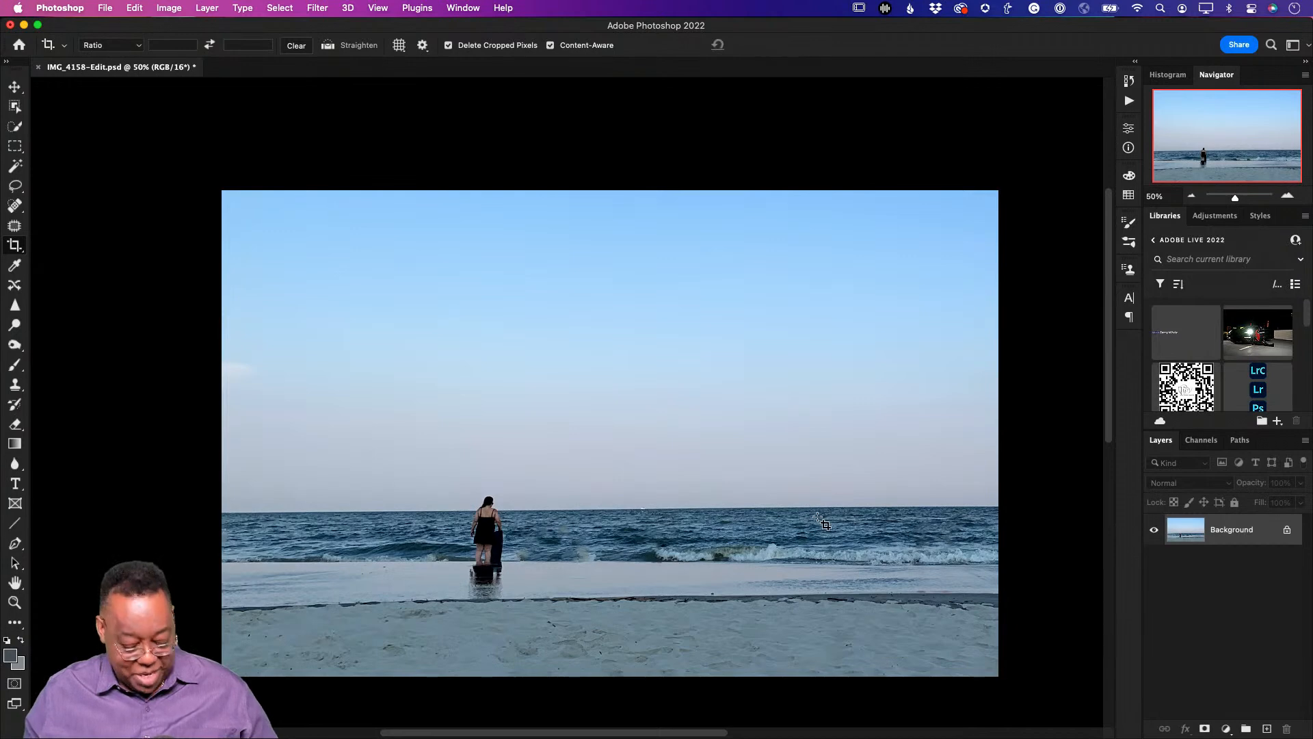
left_click(920, 467)
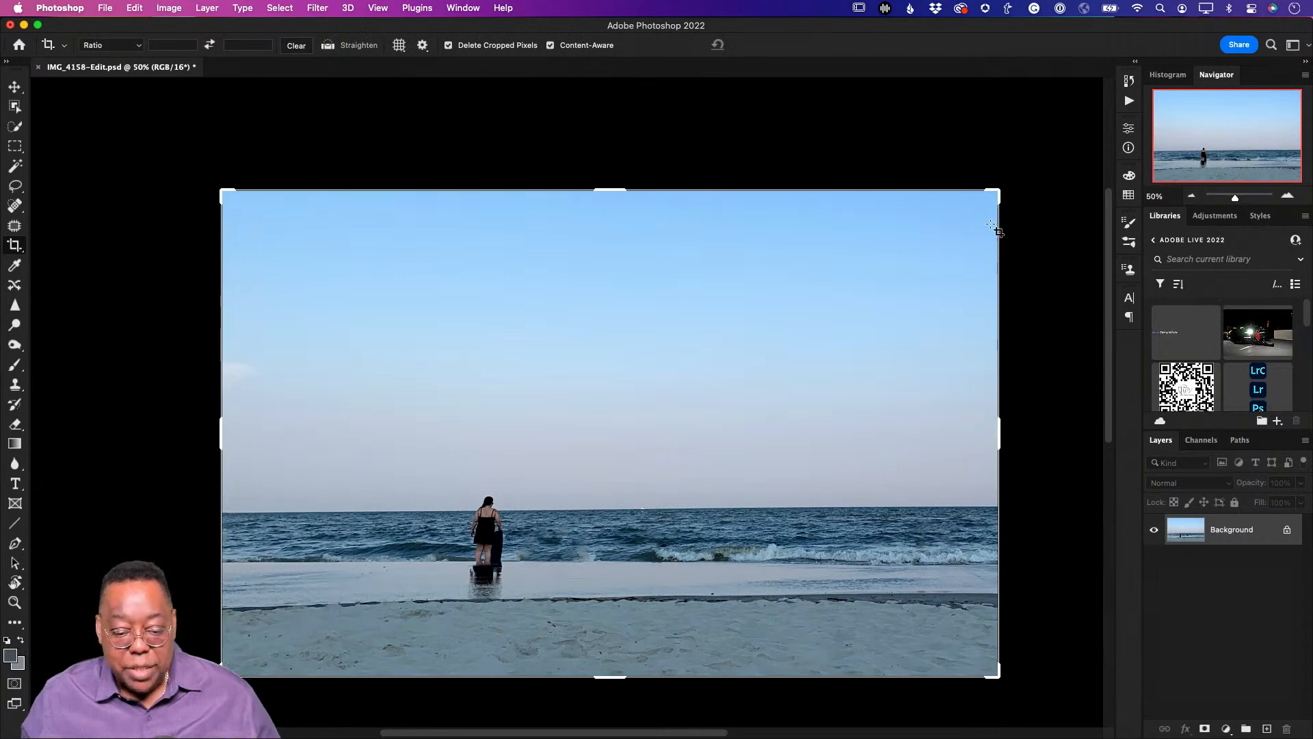
left_click(328, 46)
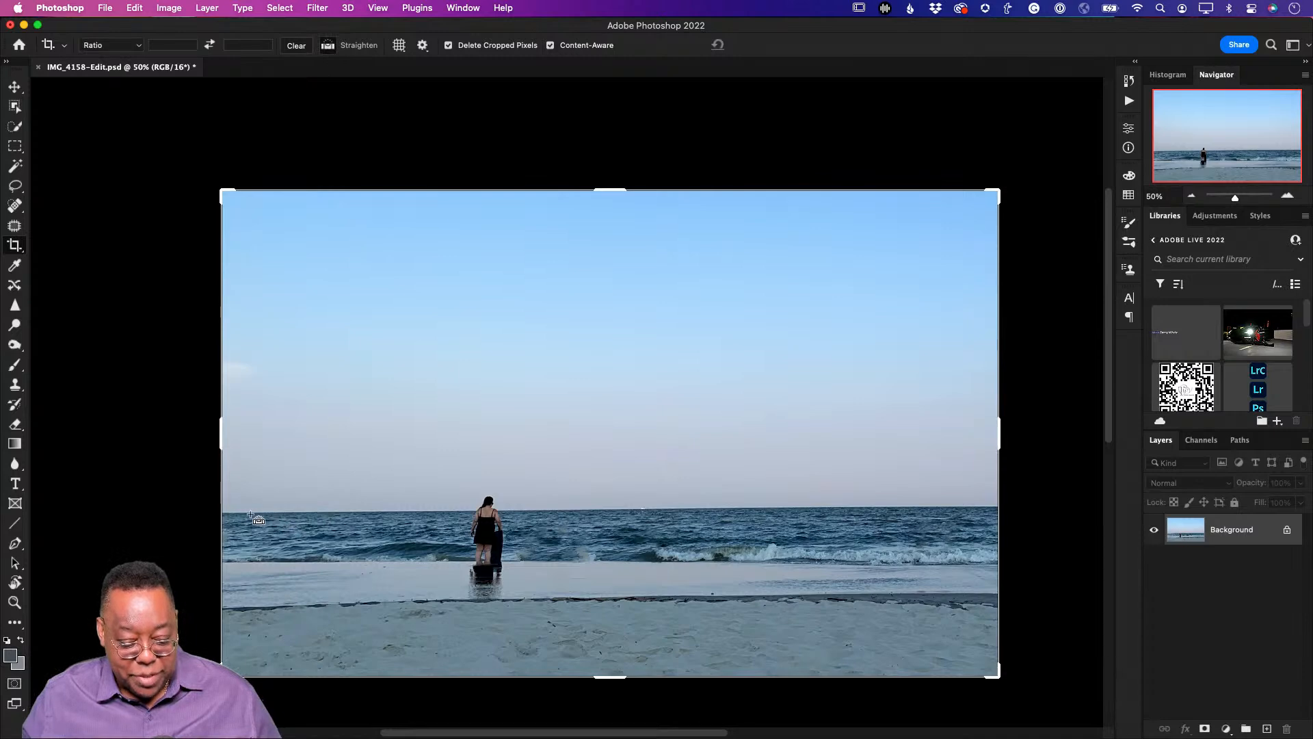
left_click_drag(235, 514, 993, 509)
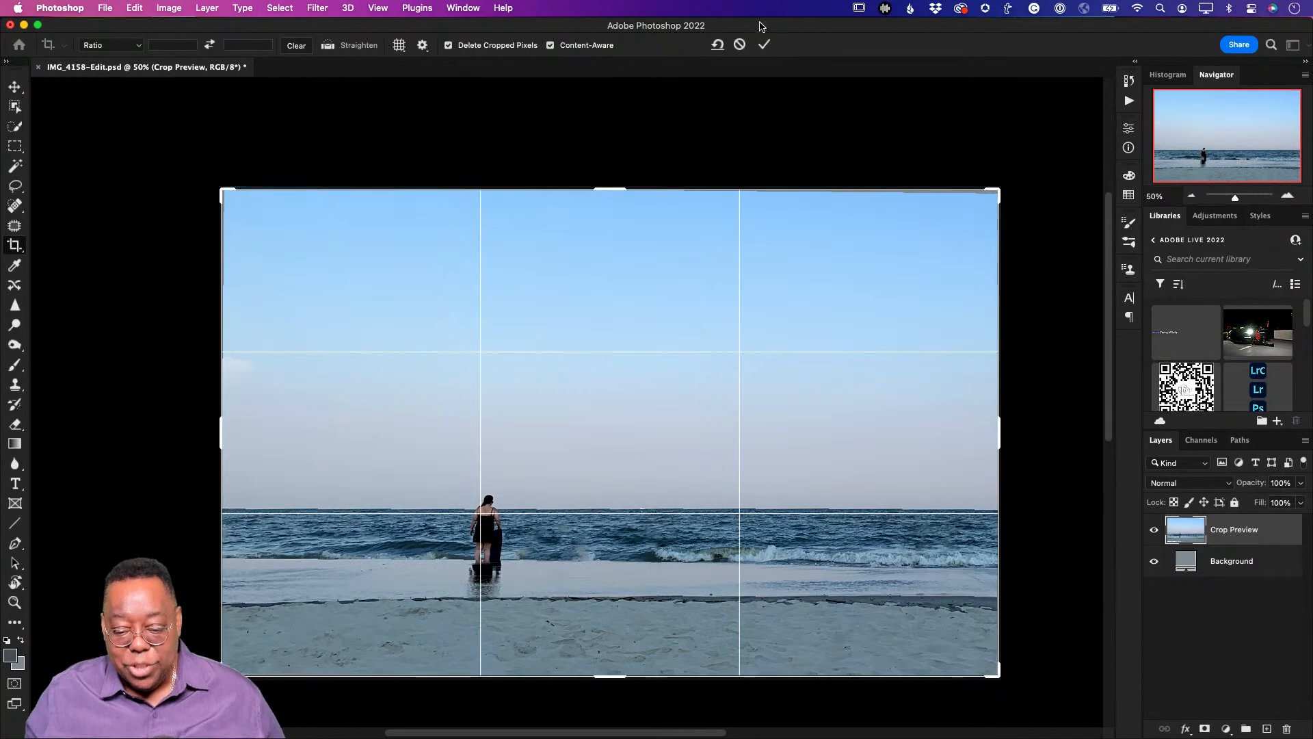
left_click(765, 45)
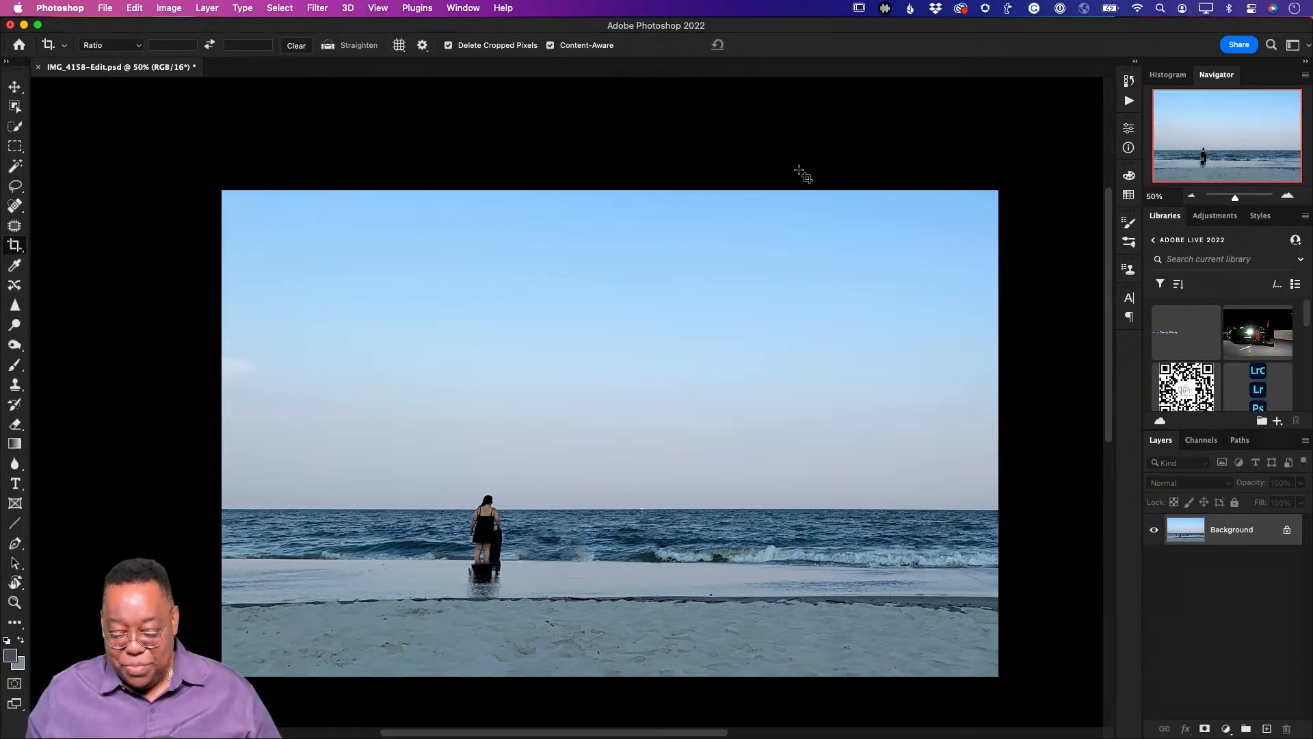
Save and close the retouched beach photo and switch back to Lightroom Classic
key("super+w")
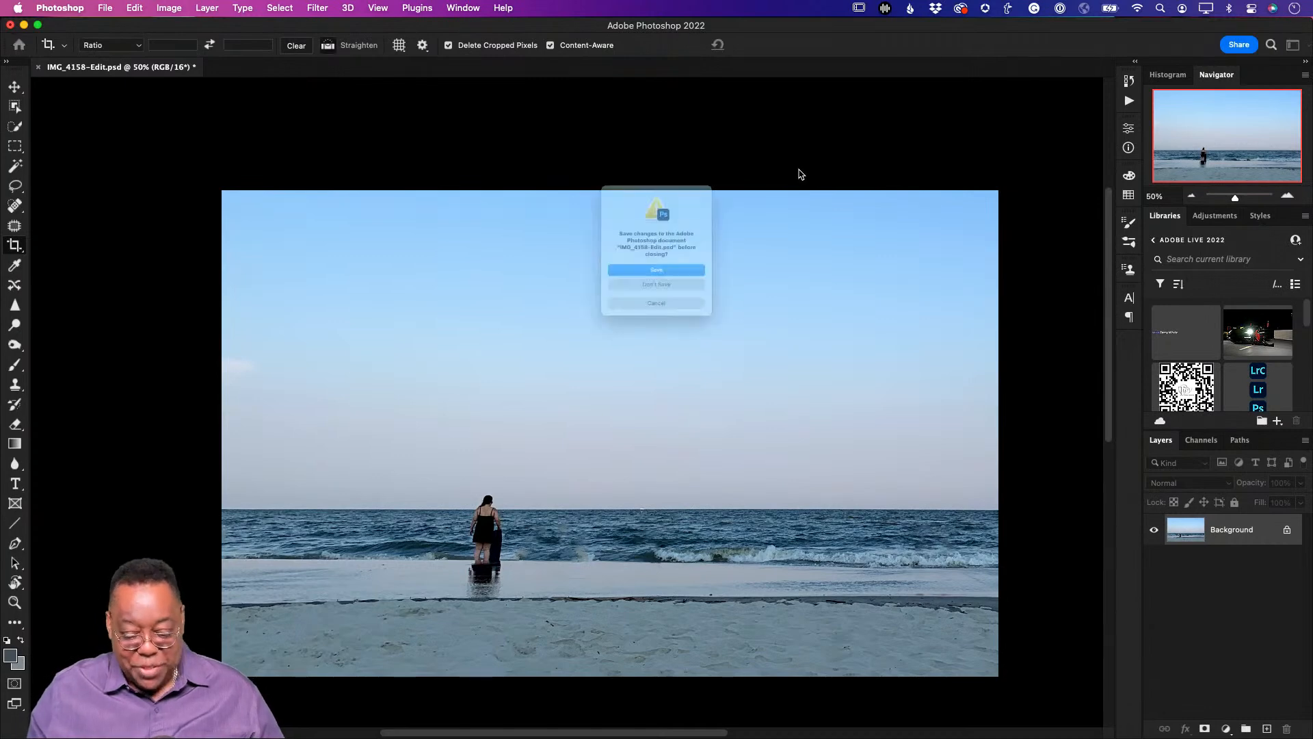
left_click(692, 281)
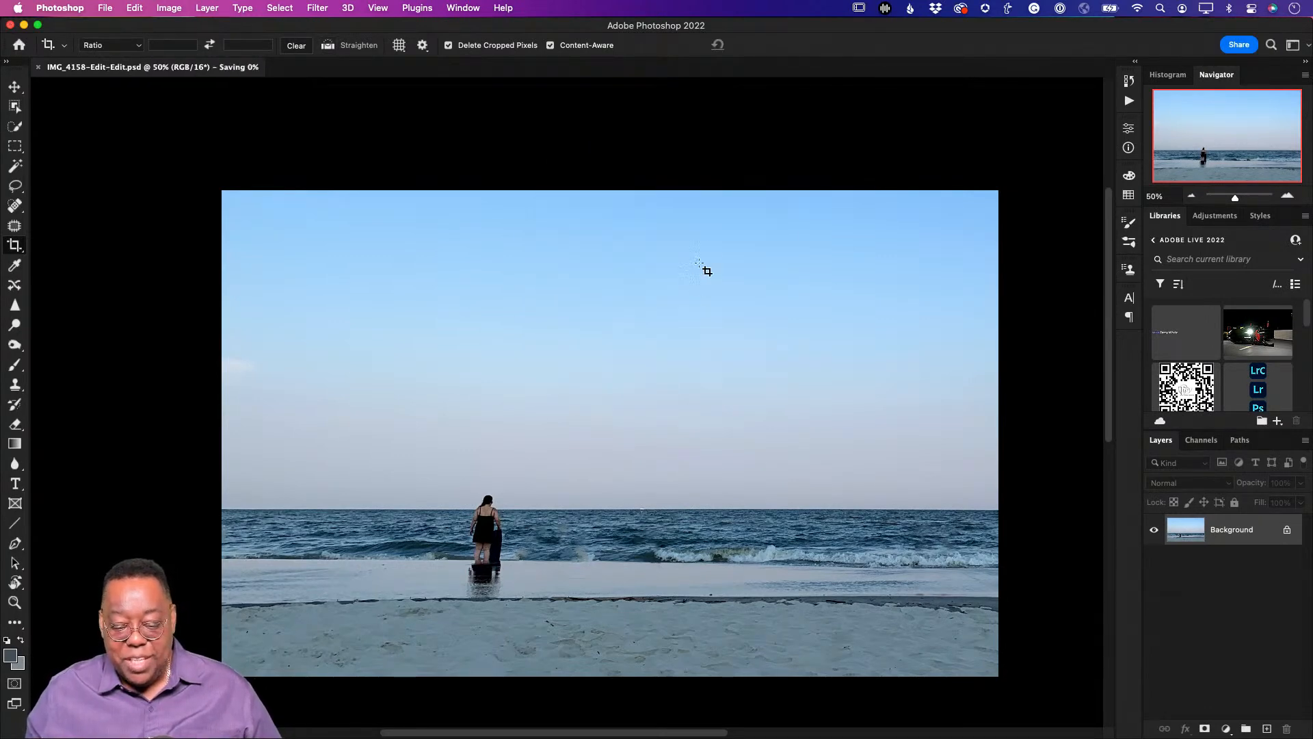
key("super+Tab")
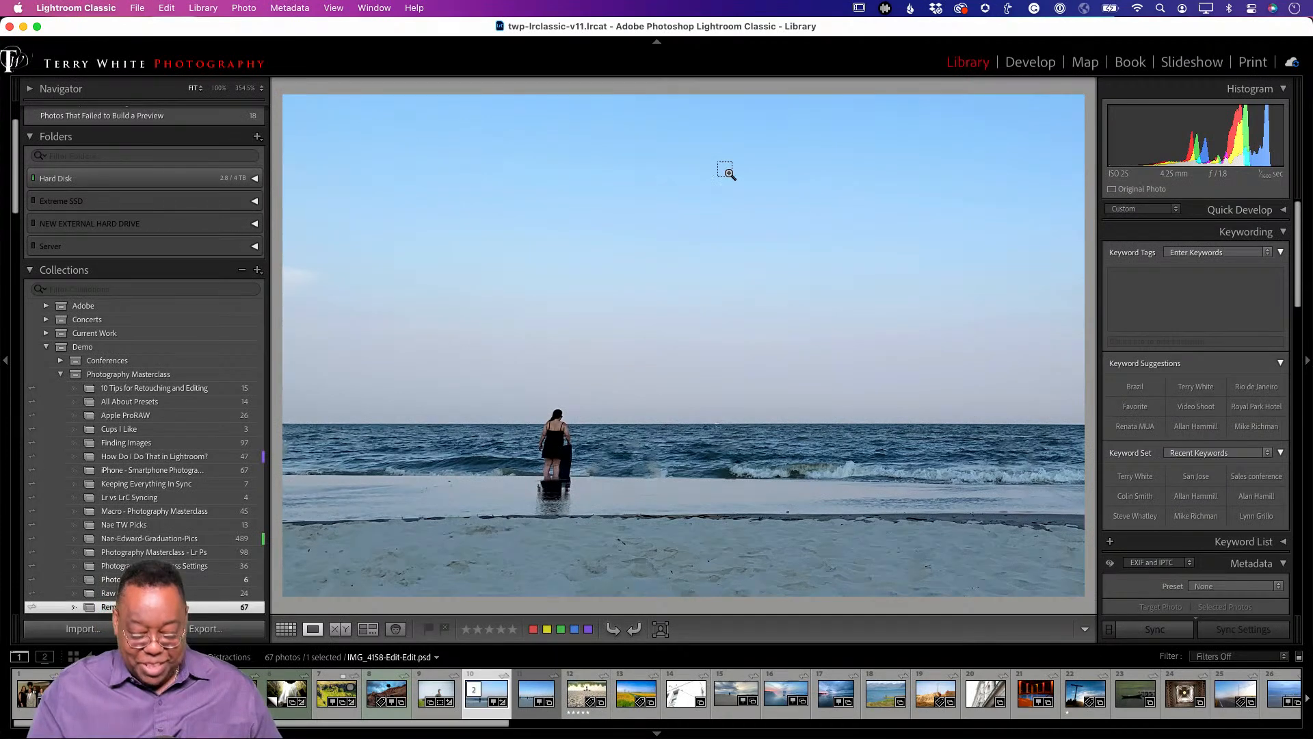
key("super+0")
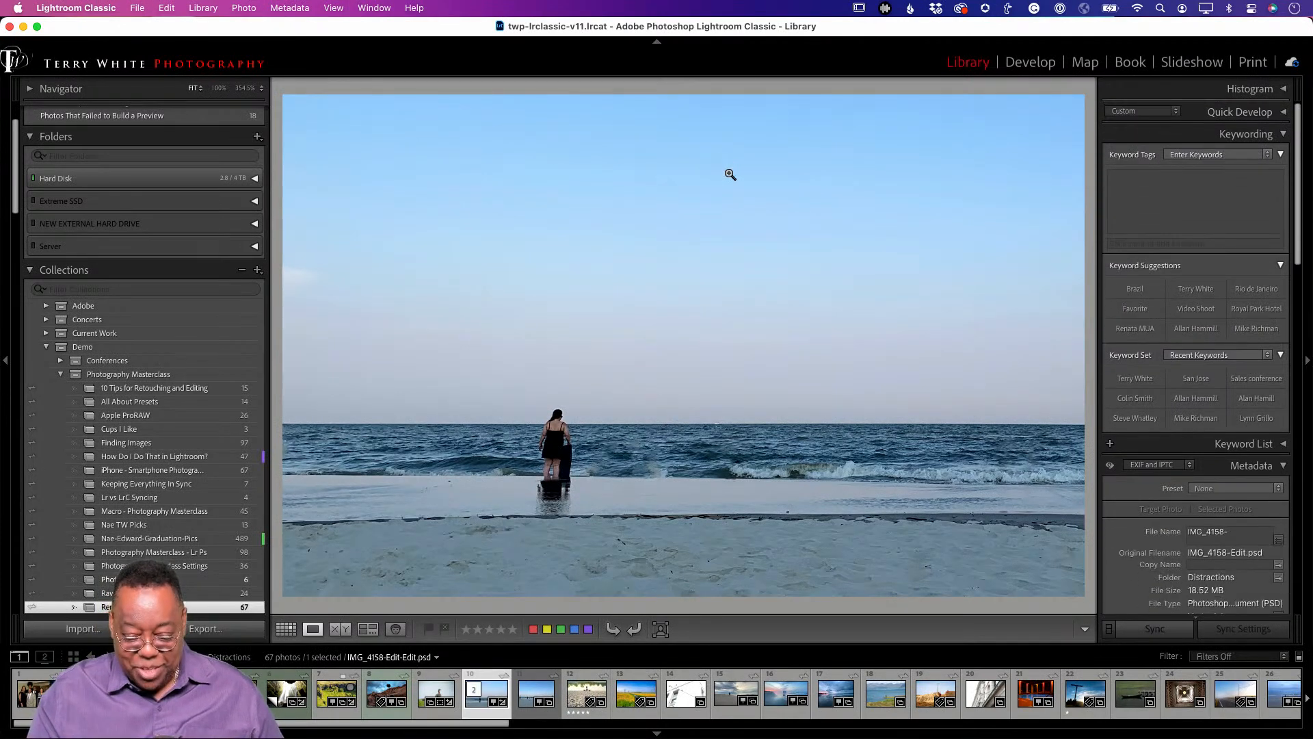
key("super+0")
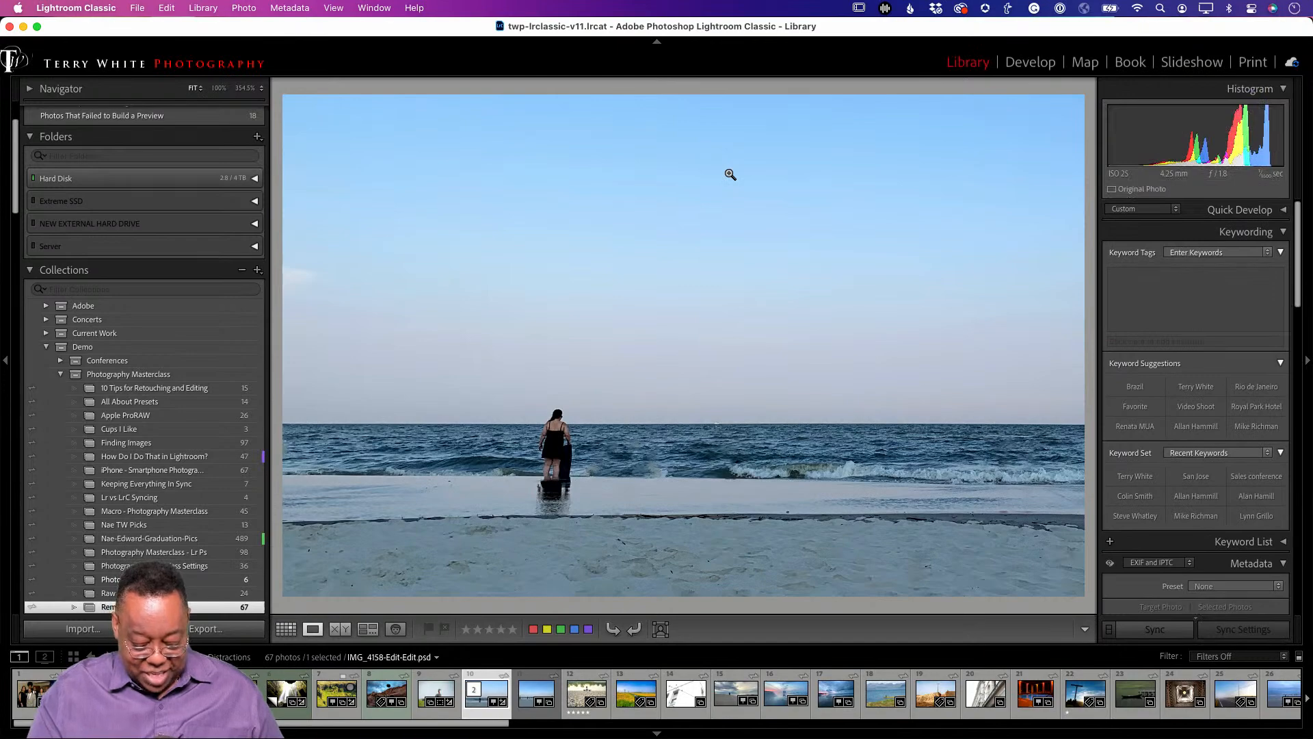
Compare the original beach photo with its retouched version in full-screen view from the Library grid
key("g")
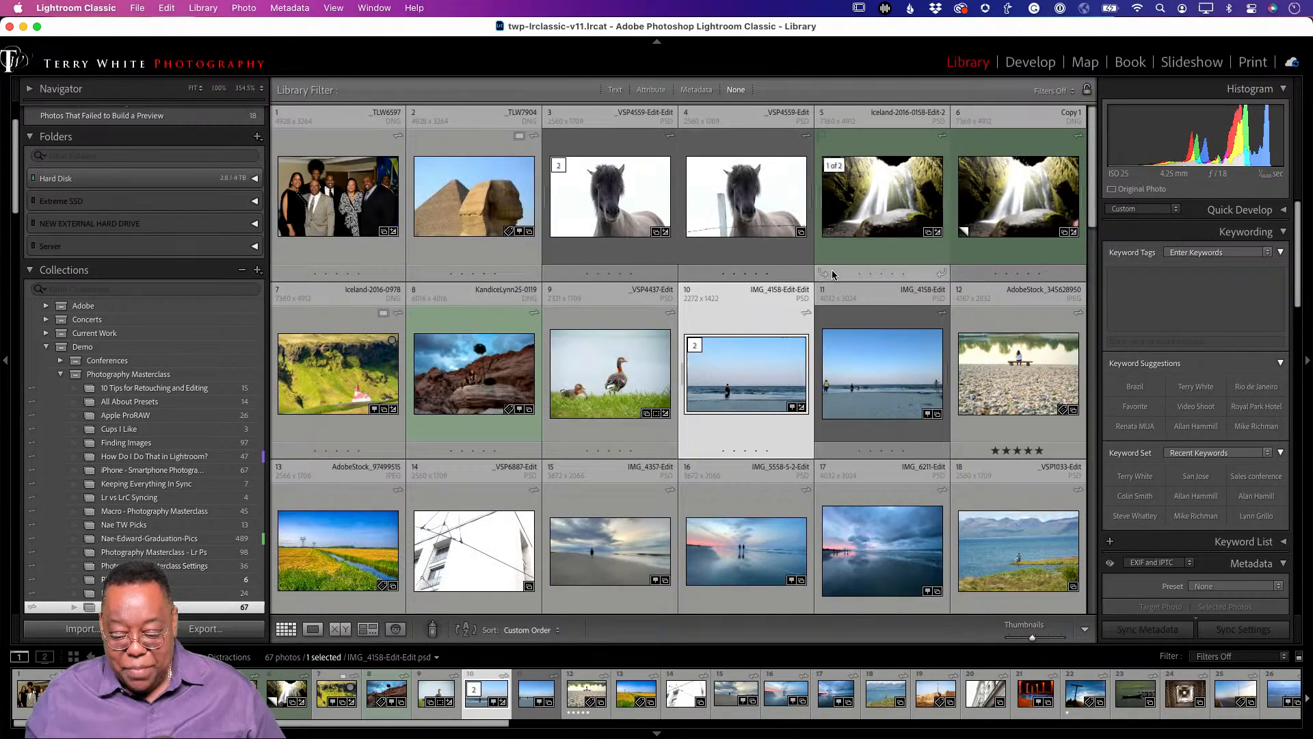
left_click(887, 387)
key("f")
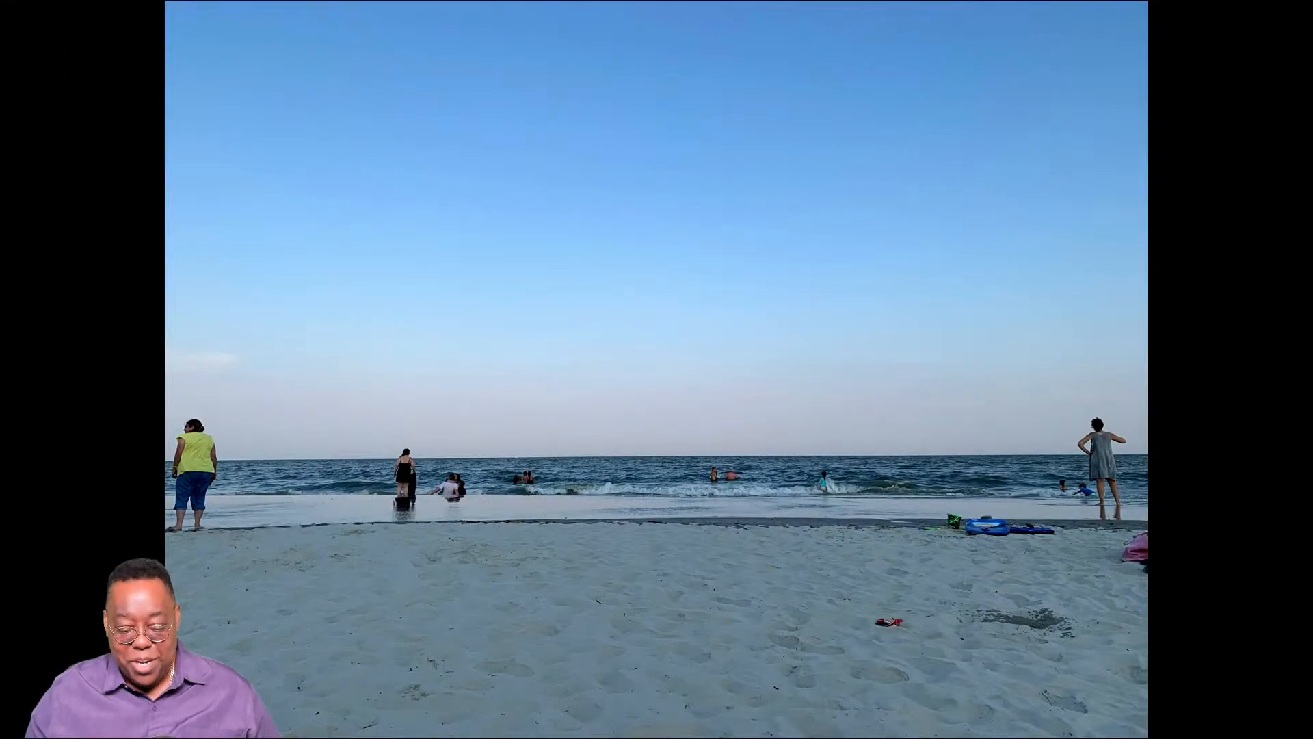
key("Right")
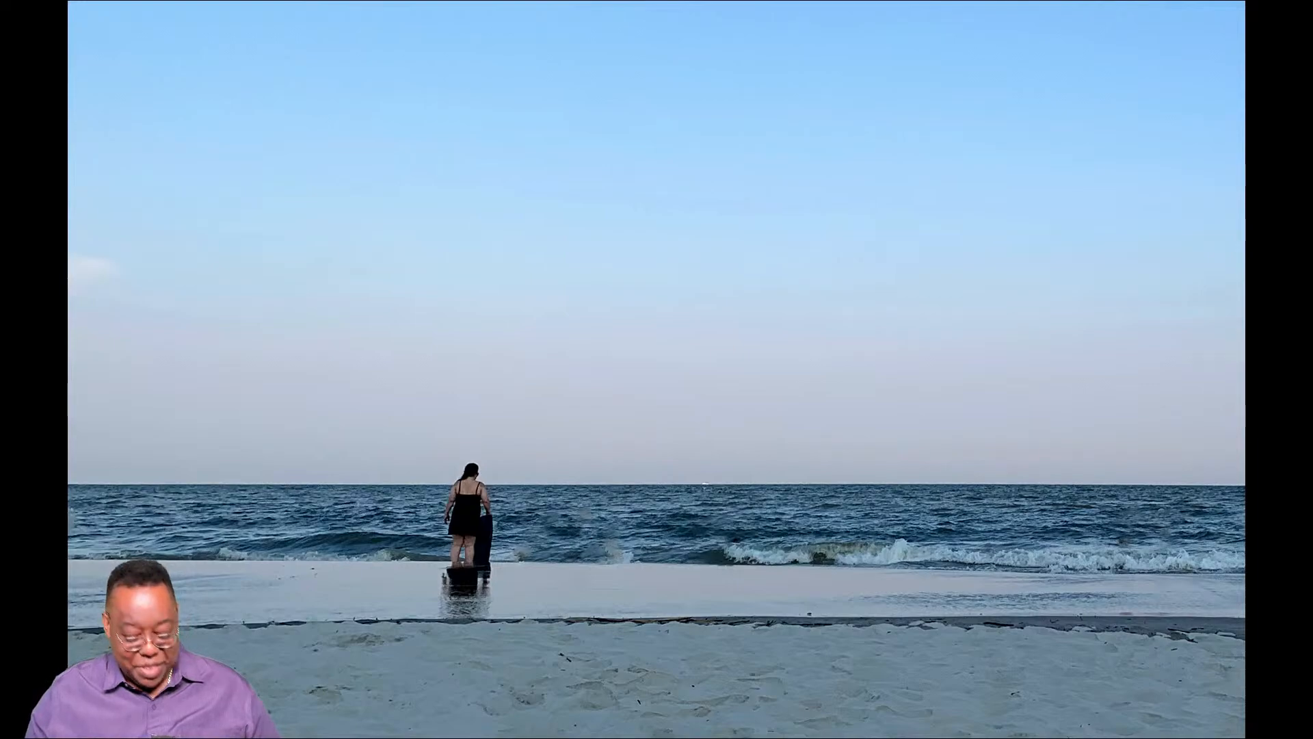
key("f")
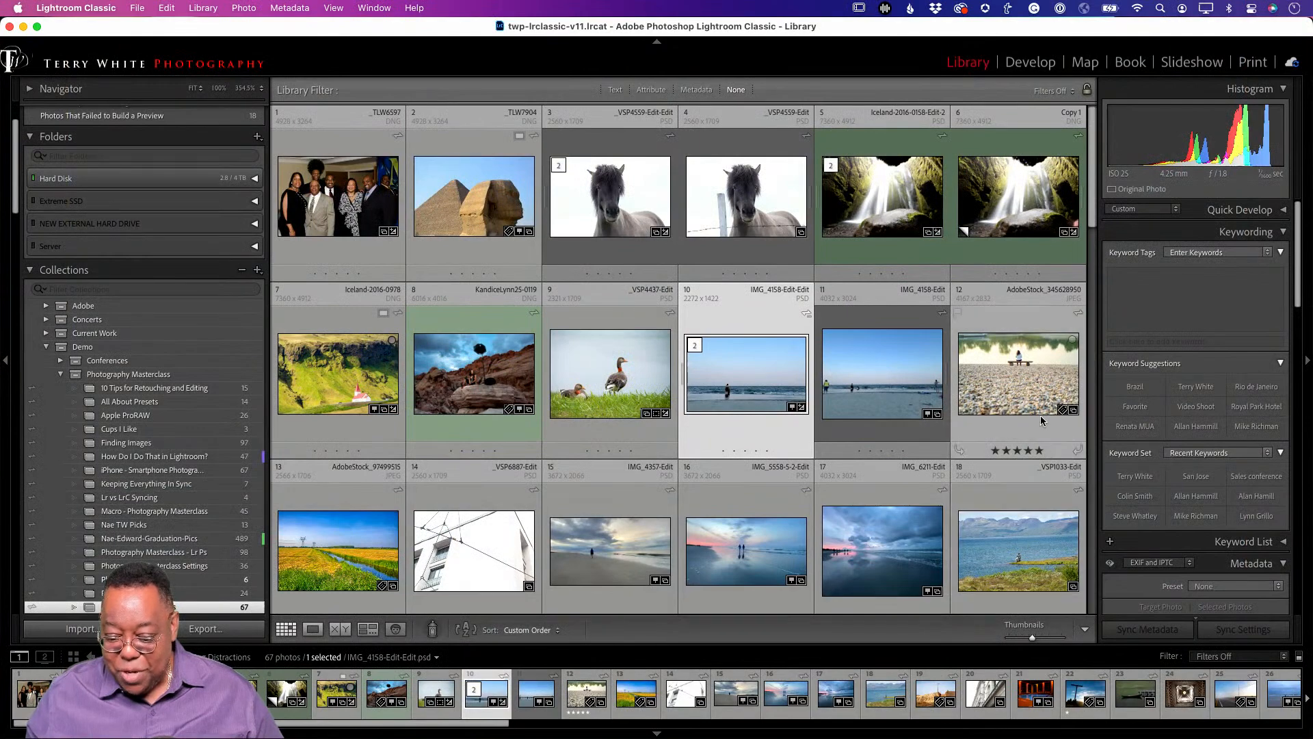
Open the photo of the woman on the lakeside bench and crop off the strip with the dock along its upper edge
double_click(1006, 394)
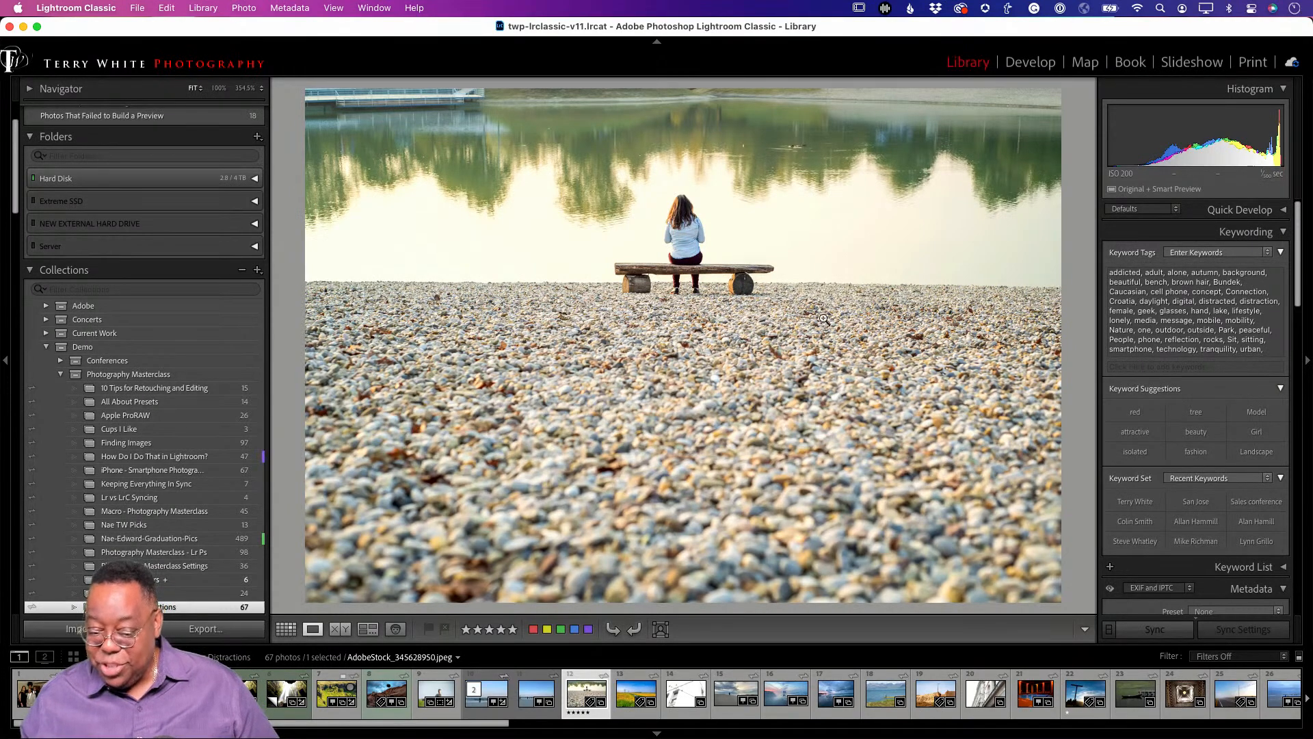
key("r")
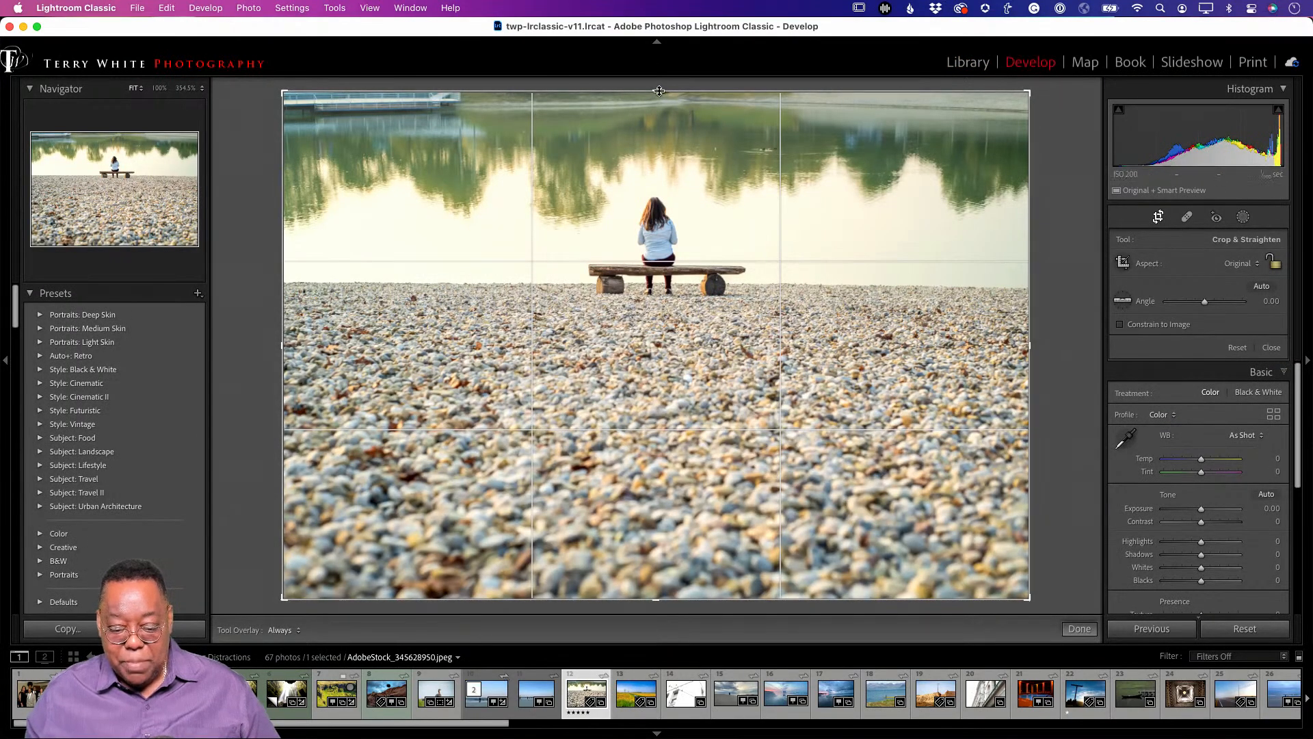
left_click_drag(661, 95, 658, 105)
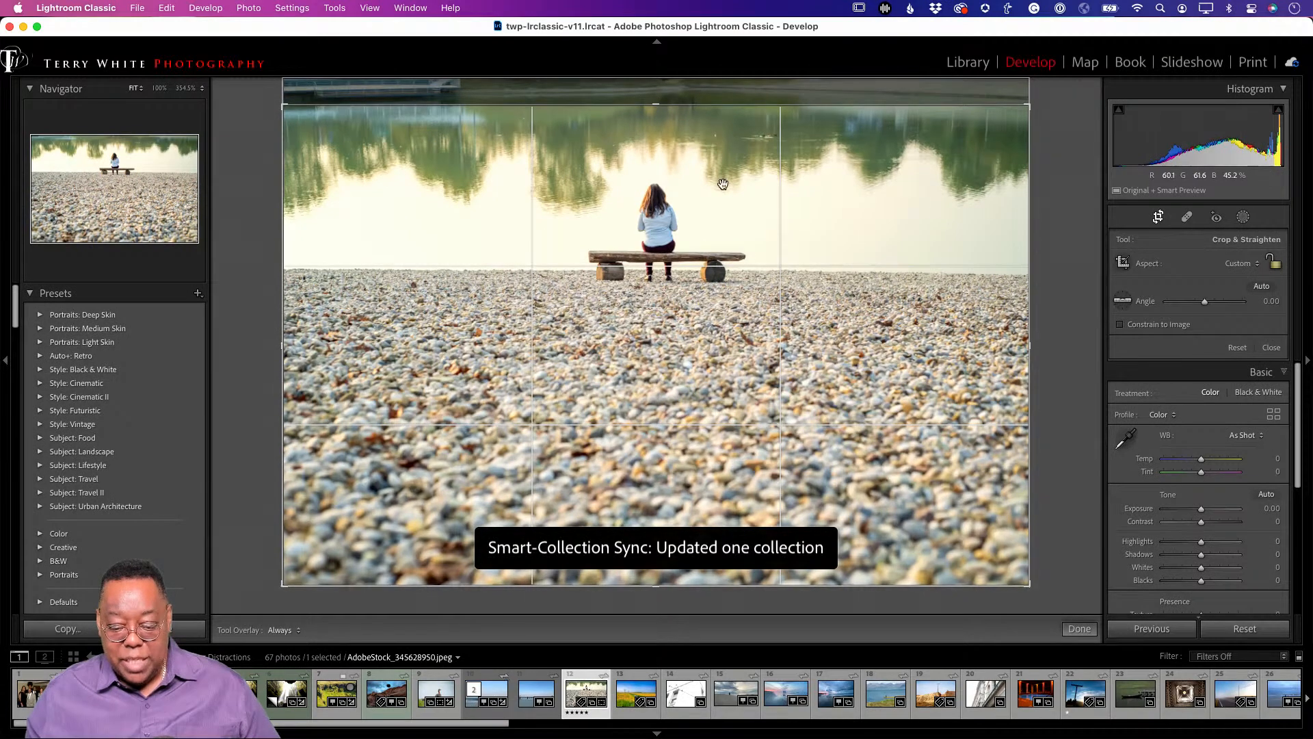
key("Return")
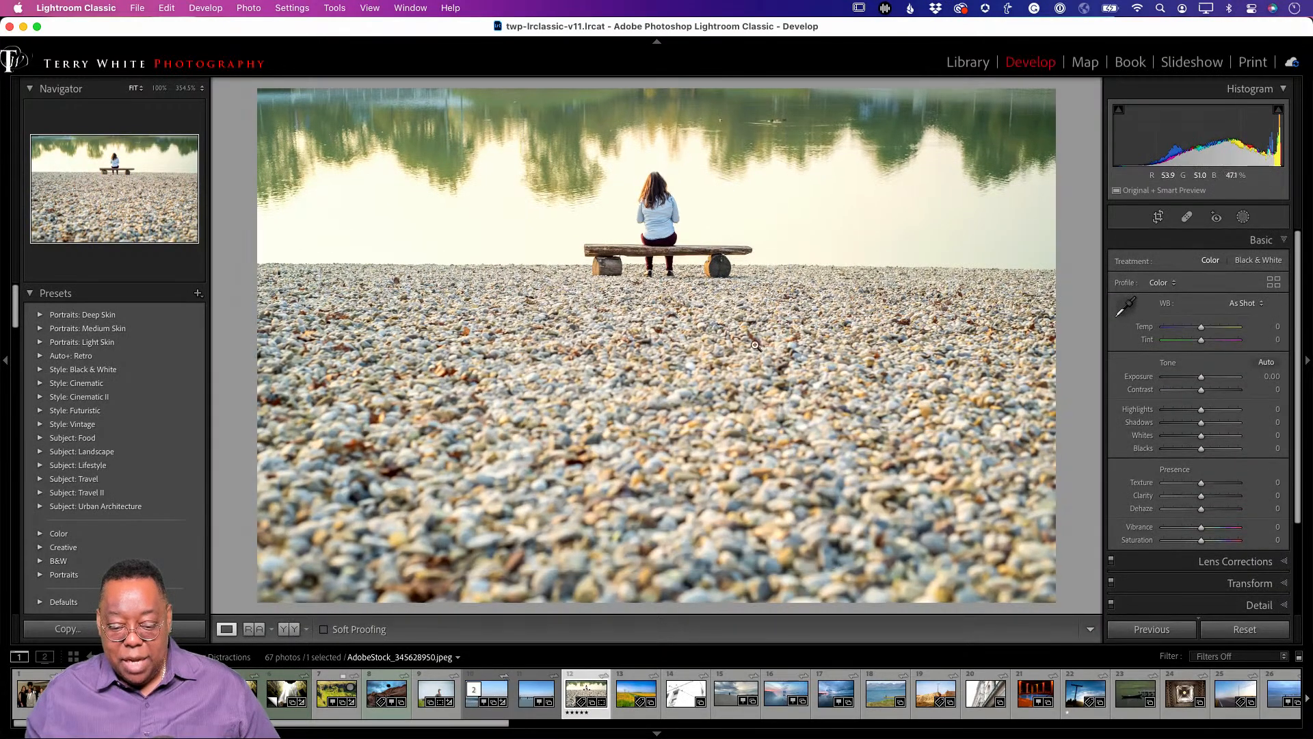
Crop away much of the pebble foreground and the photo's right side, placing the woman near the right third line
key("r")
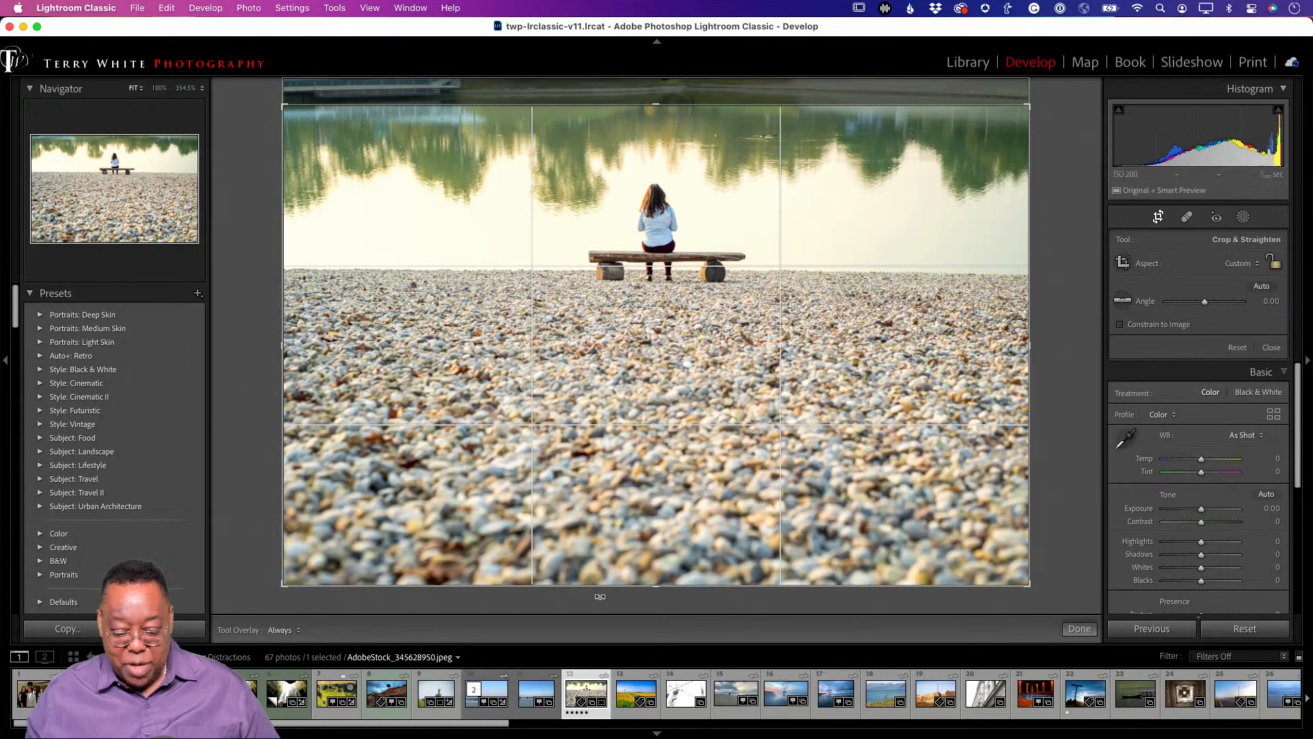
left_click_drag(657, 585, 654, 485)
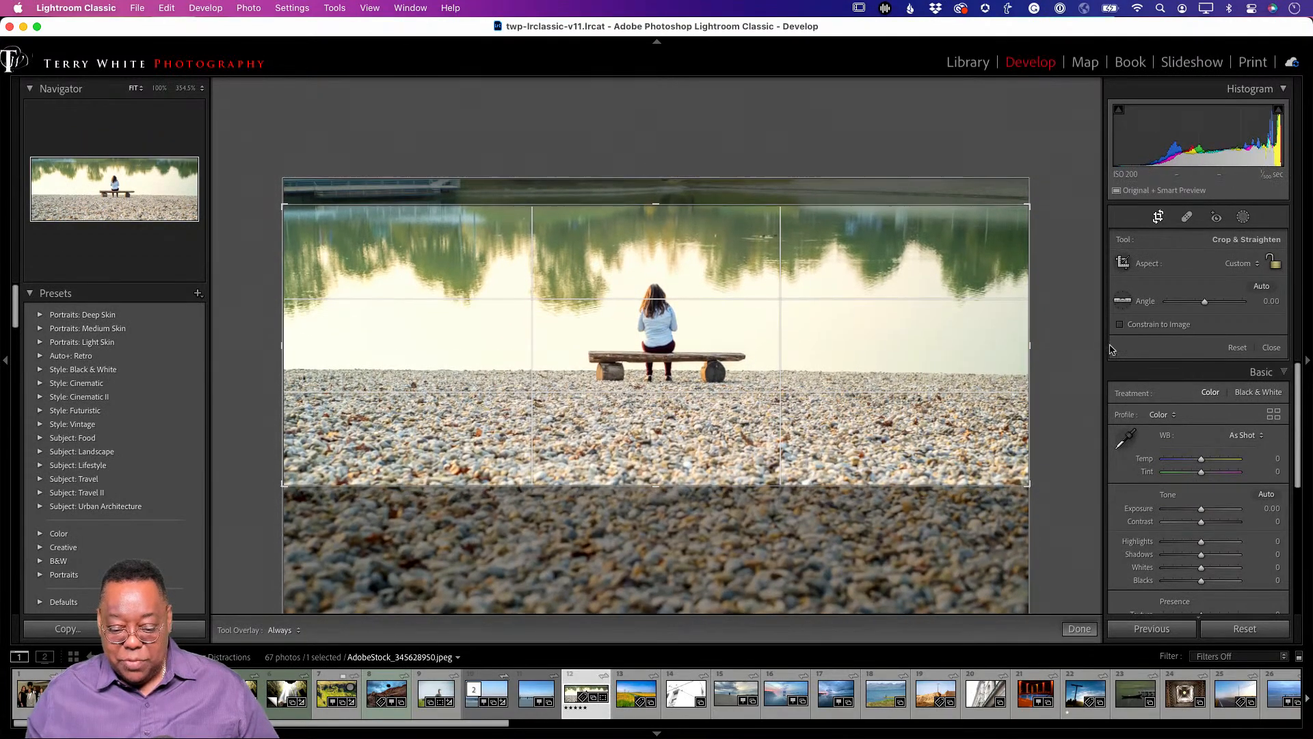
left_click_drag(1029, 344, 949, 350)
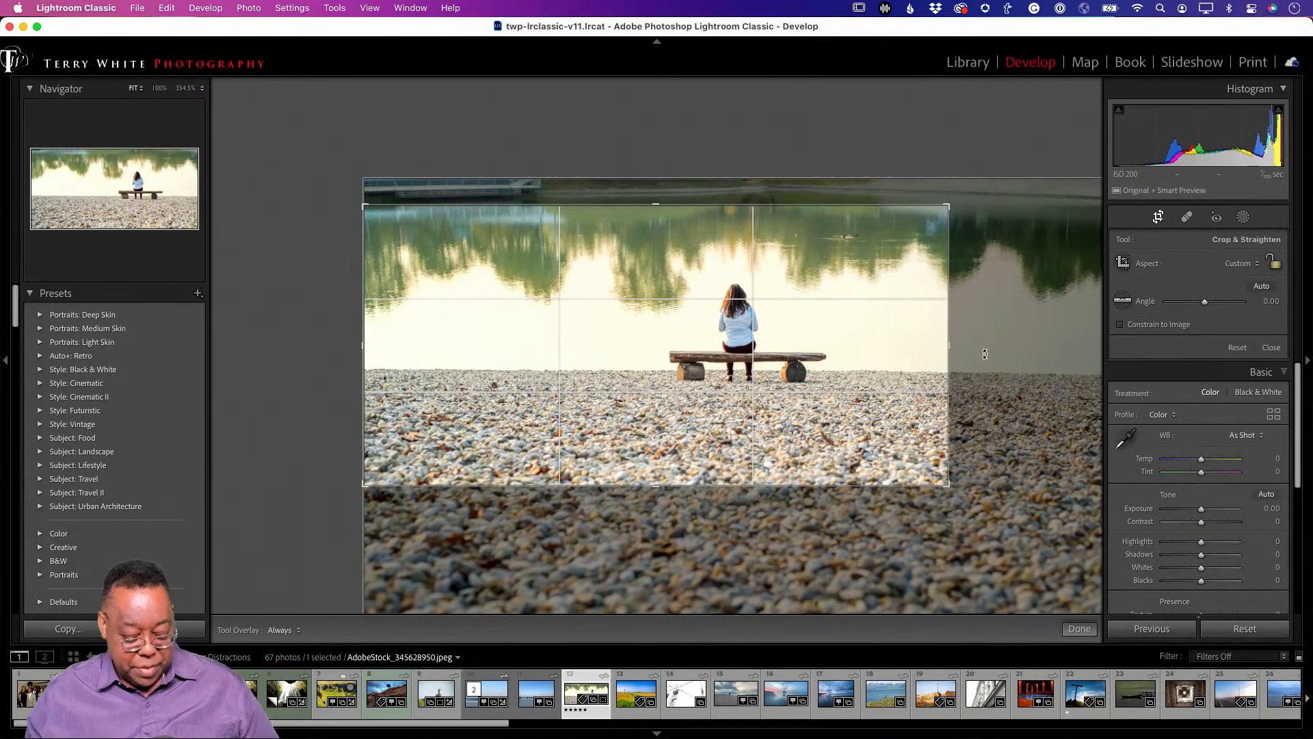
key("Return")
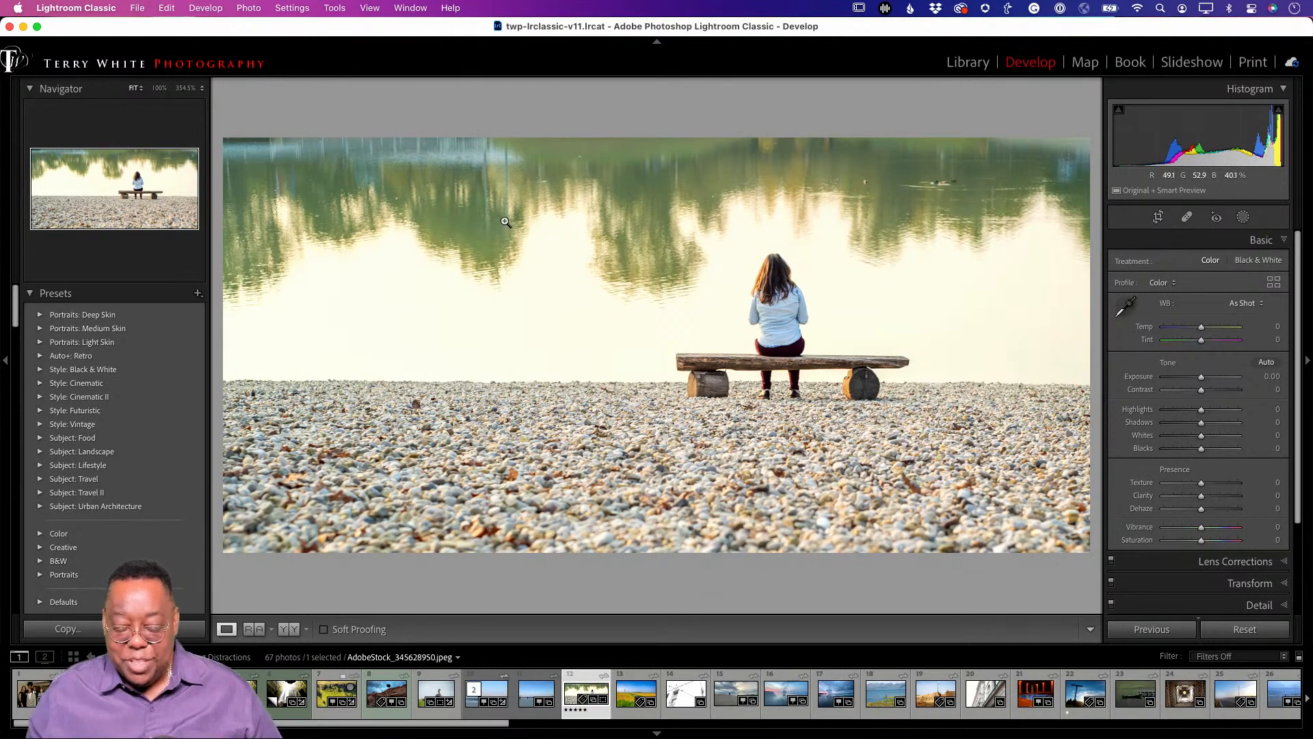
Try a tighter crop along the upper edge of the bench photo to trim more of the water, and undo it
key("r")
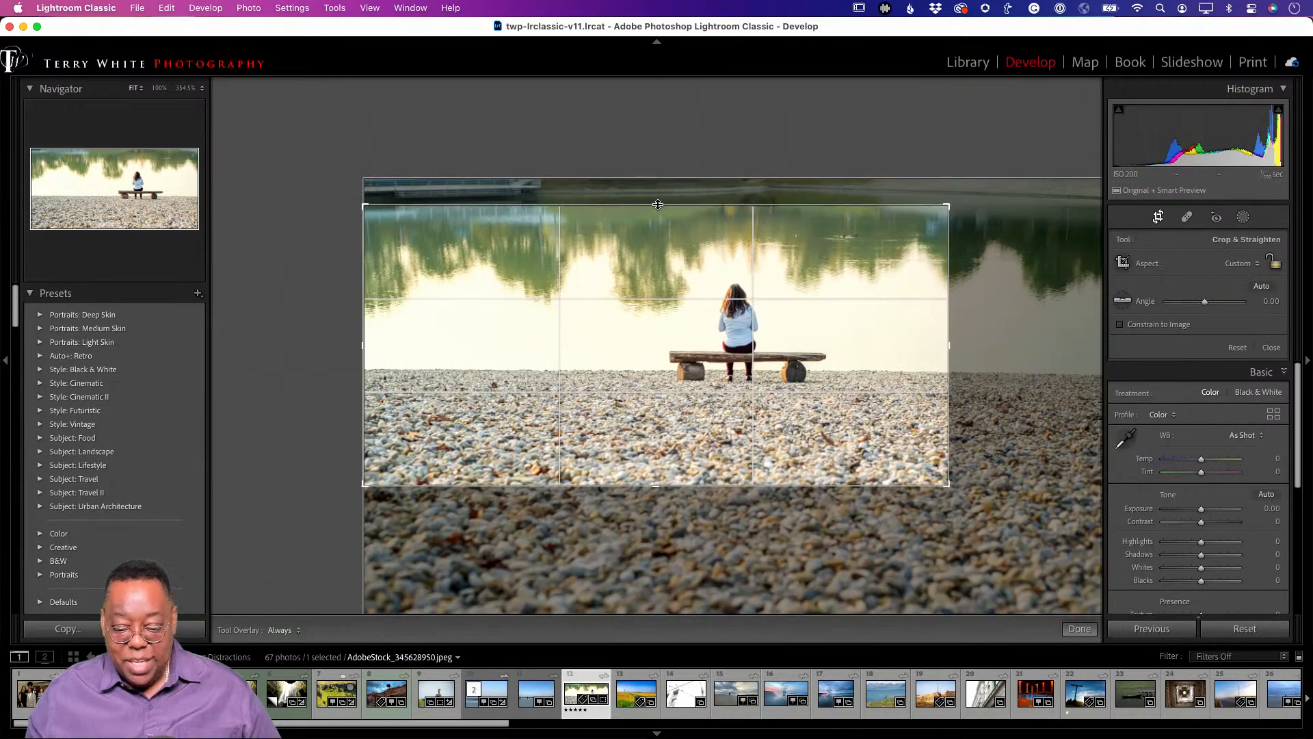
left_click_drag(654, 203, 642, 230)
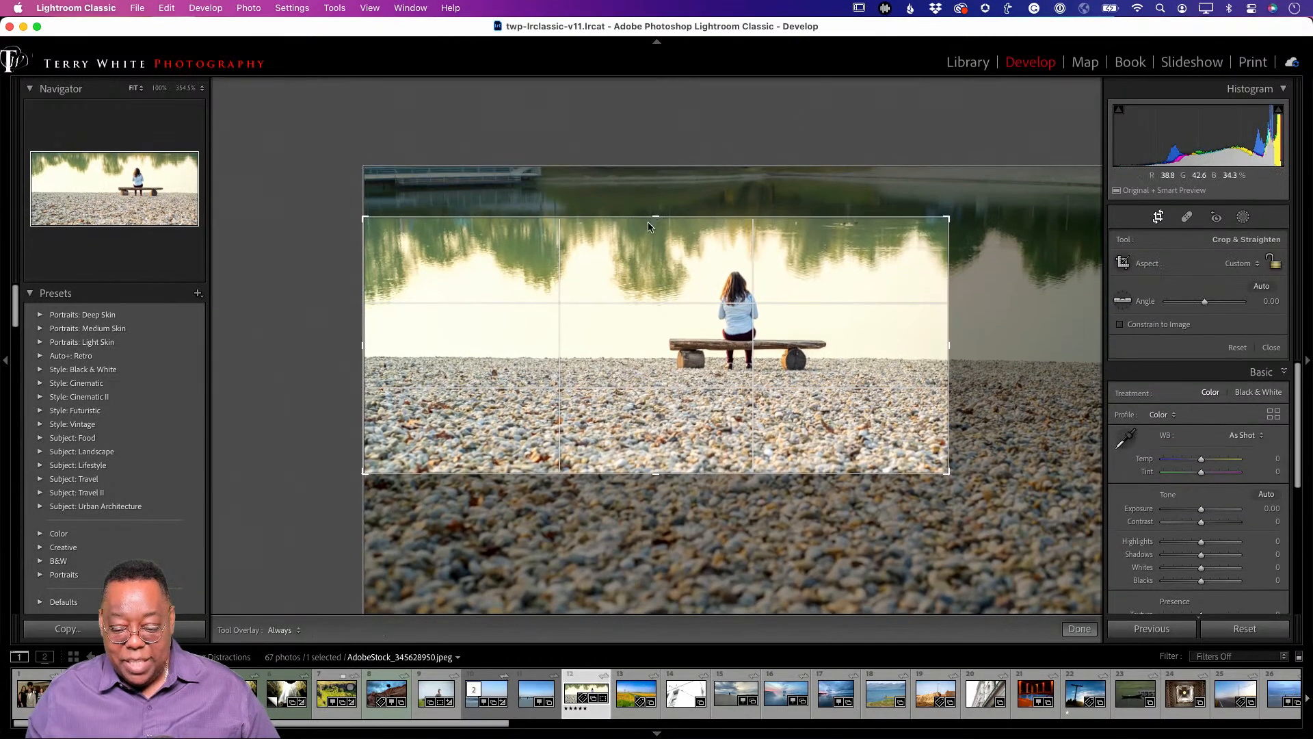
key("Return")
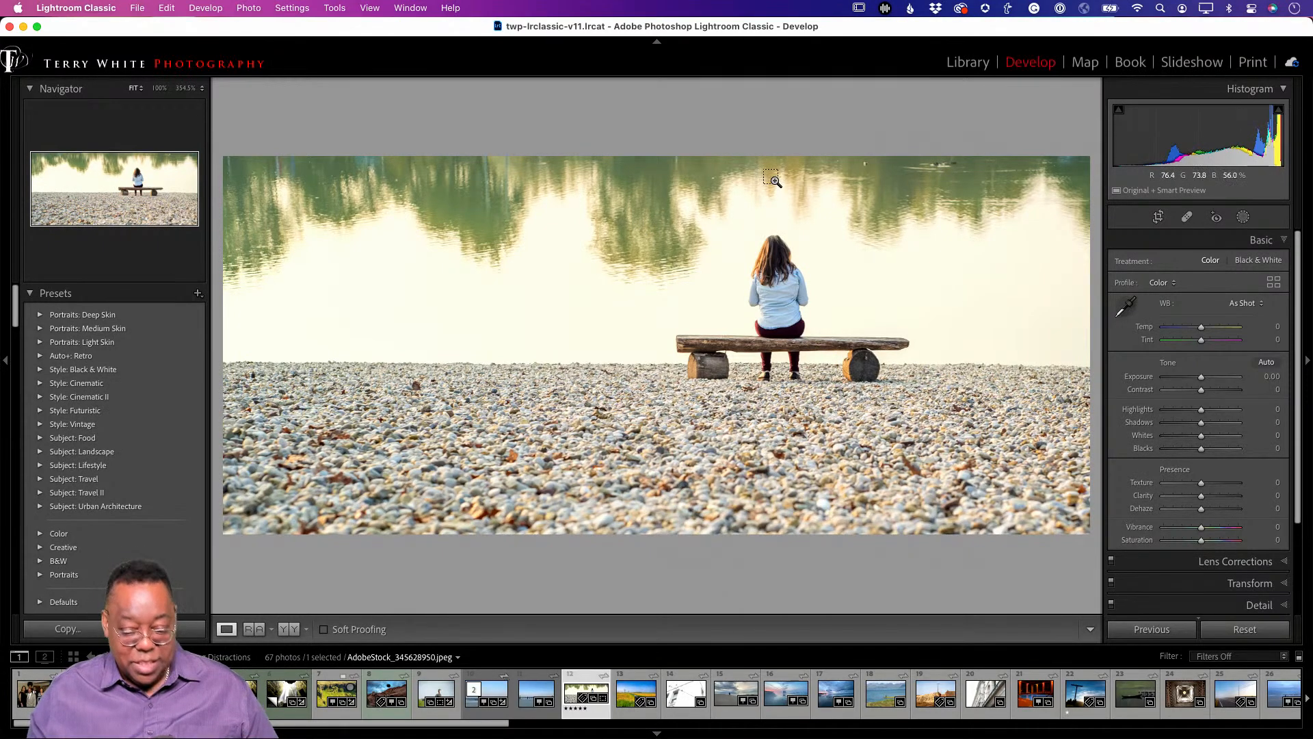
key("super+z")
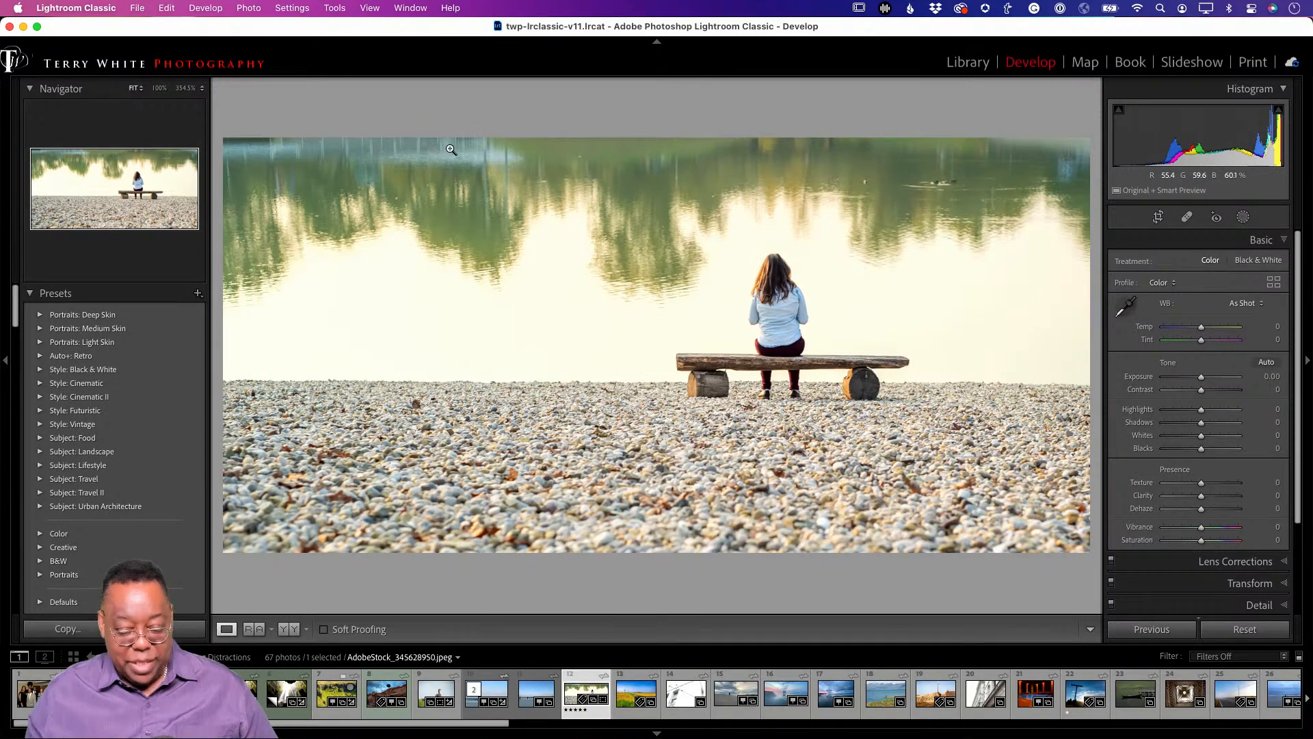